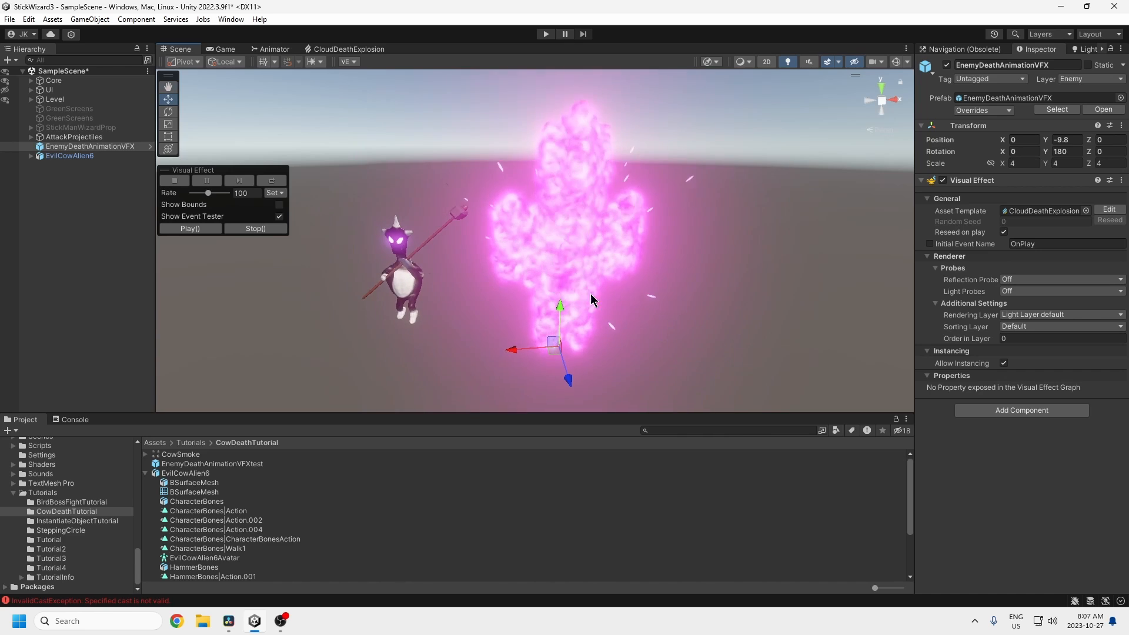
# - Replay the EnemyDeathAnimationVFX effect several times in the scene and examine it from different angles next to the cow character
pyautogui.click(188, 228)
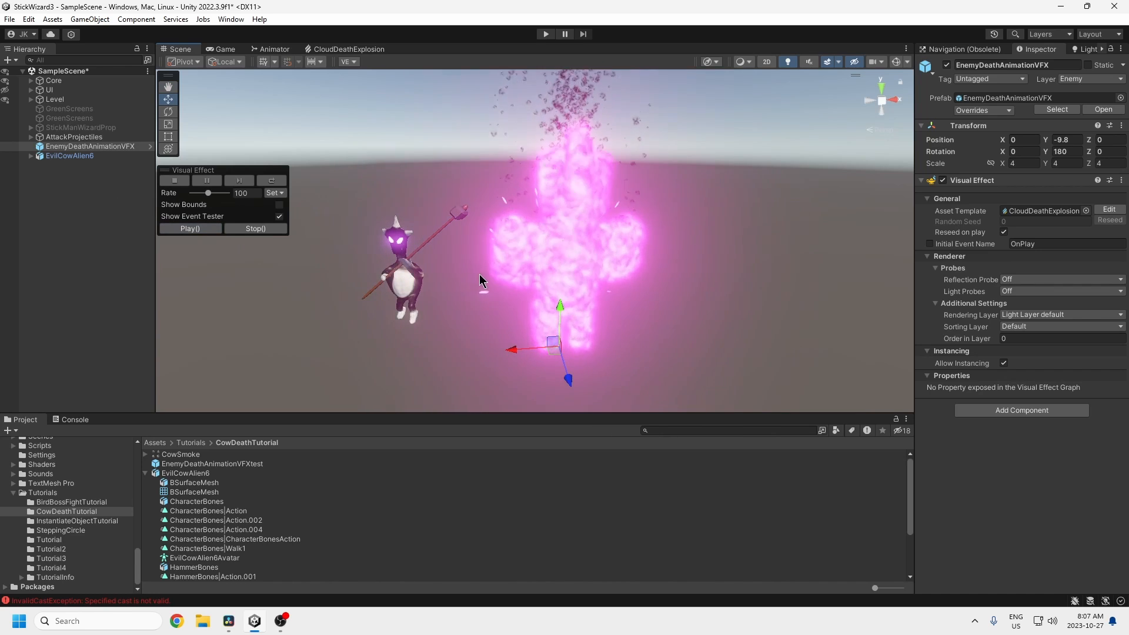
pyautogui.moveTo(508, 272); pyautogui.dragTo(527, 264, button='middle')
pyautogui.moveTo(528, 259)
pyautogui.keyDown('alt'); pyautogui.mouseDown()
pyautogui.moveTo(557, 229)
pyautogui.moveTo(527, 232)
pyautogui.moveTo(539, 253)
pyautogui.mouseUp(); pyautogui.keyUp('alt')
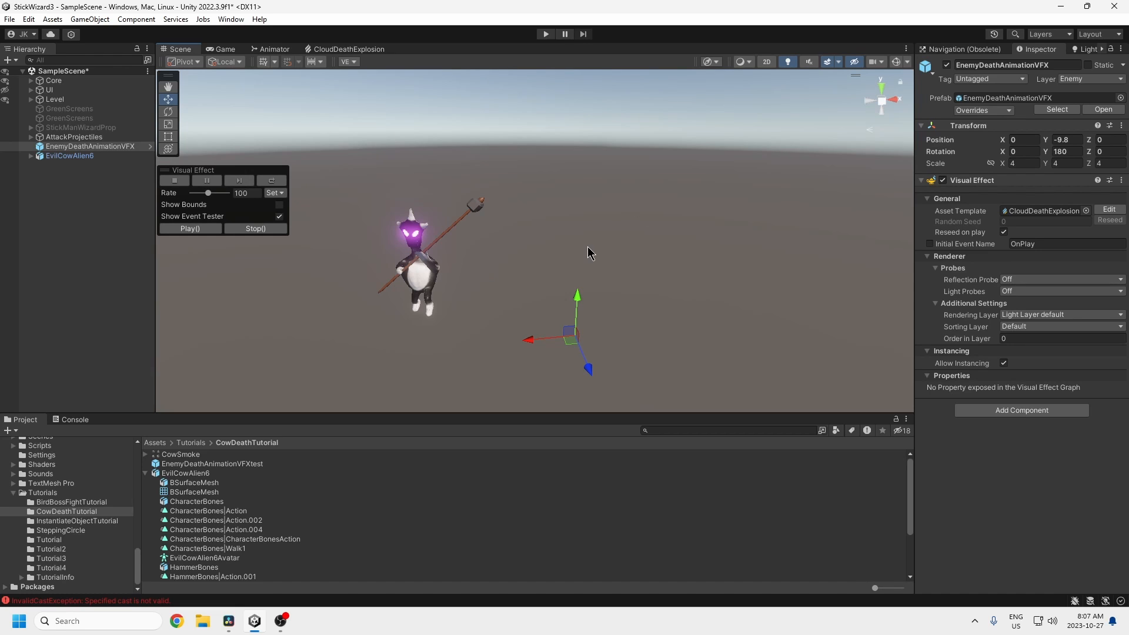
pyautogui.click(191, 231)
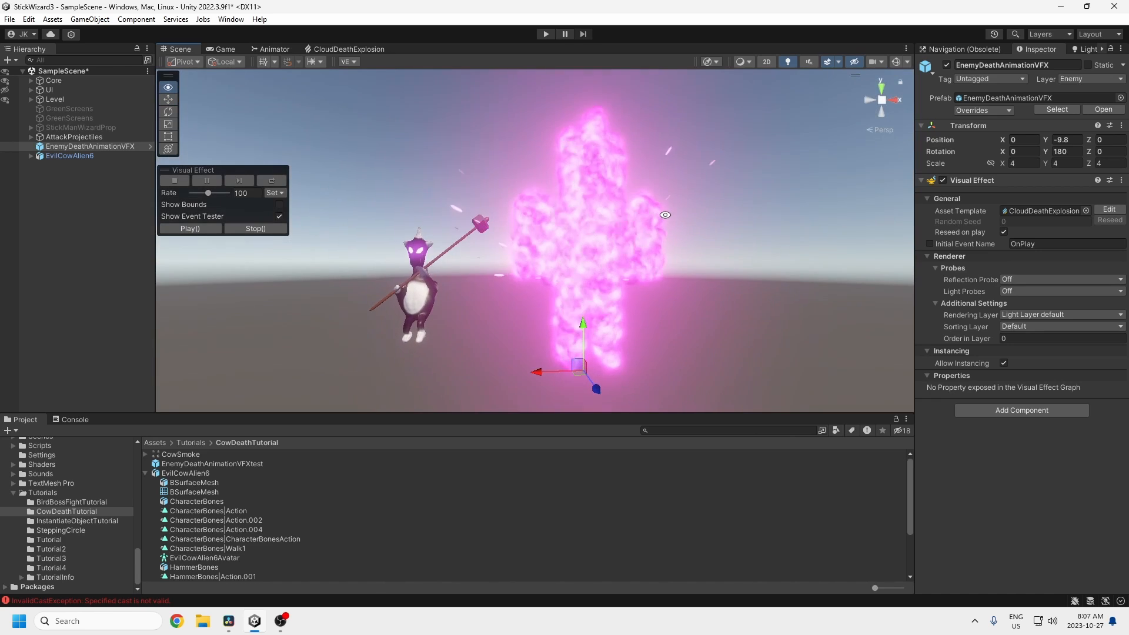
pyautogui.keyDown('alt'); pyautogui.moveTo(693, 300); pyautogui.dragTo(729, 236); pyautogui.keyUp('alt')
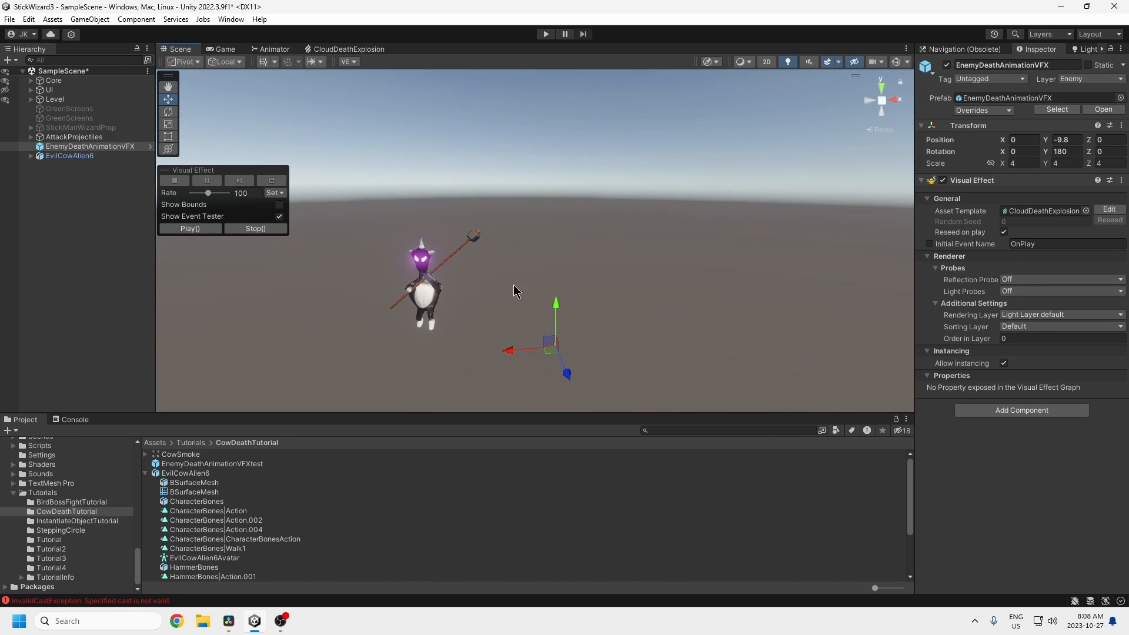
pyautogui.click(190, 230)
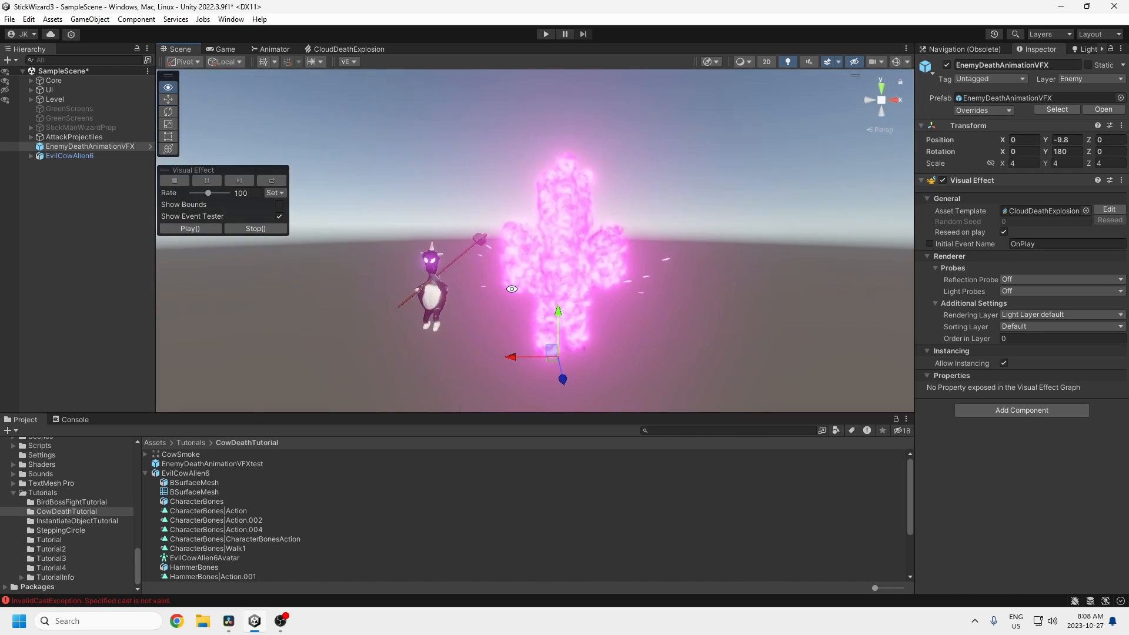
pyautogui.moveTo(474, 323); pyautogui.dragTo(456, 320, button='middle')
pyautogui.scroll(5, 450, 322)
pyautogui.moveTo(389, 313); pyautogui.dragTo(420, 246, button='middle')
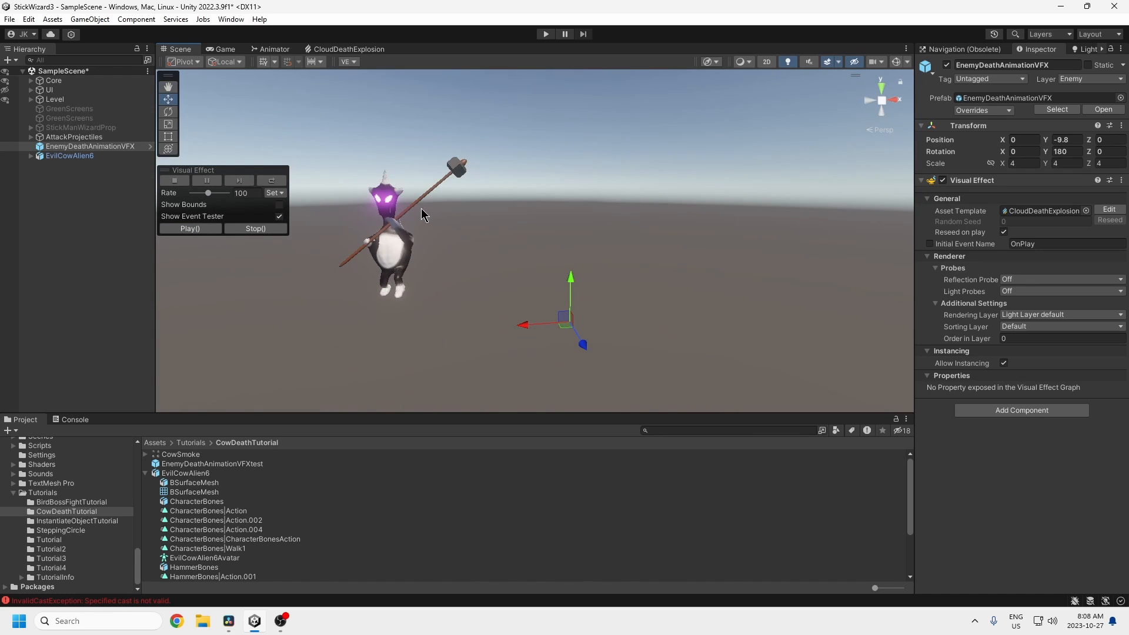
pyautogui.moveTo(540, 253); pyautogui.dragTo(536, 294, button='middle')
pyautogui.moveTo(536, 294)
pyautogui.keyDown('alt'); pyautogui.mouseDown()
pyautogui.moveTo(628, 295)
pyautogui.moveTo(458, 265)
pyautogui.moveTo(556, 298)
pyautogui.mouseUp(); pyautogui.keyUp('alt')
pyautogui.moveTo(555, 298); pyautogui.dragTo(536, 252, button='middle')
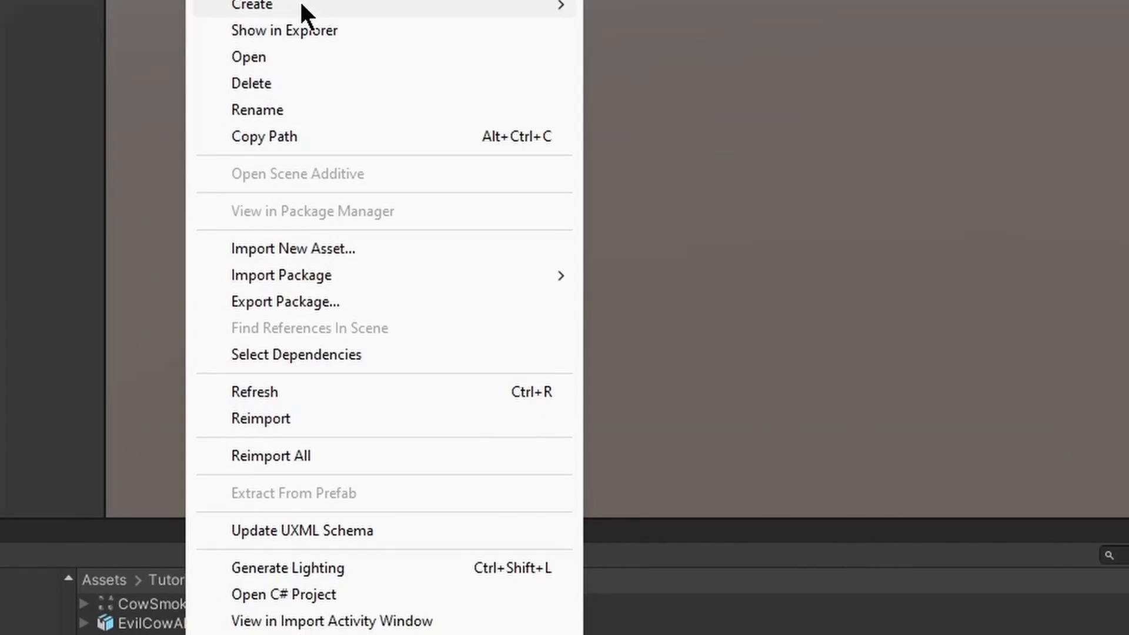
# - Create a new Visual Effect Graph asset in the CowDeathTutorial folder
pyautogui.moveTo(301, 2)
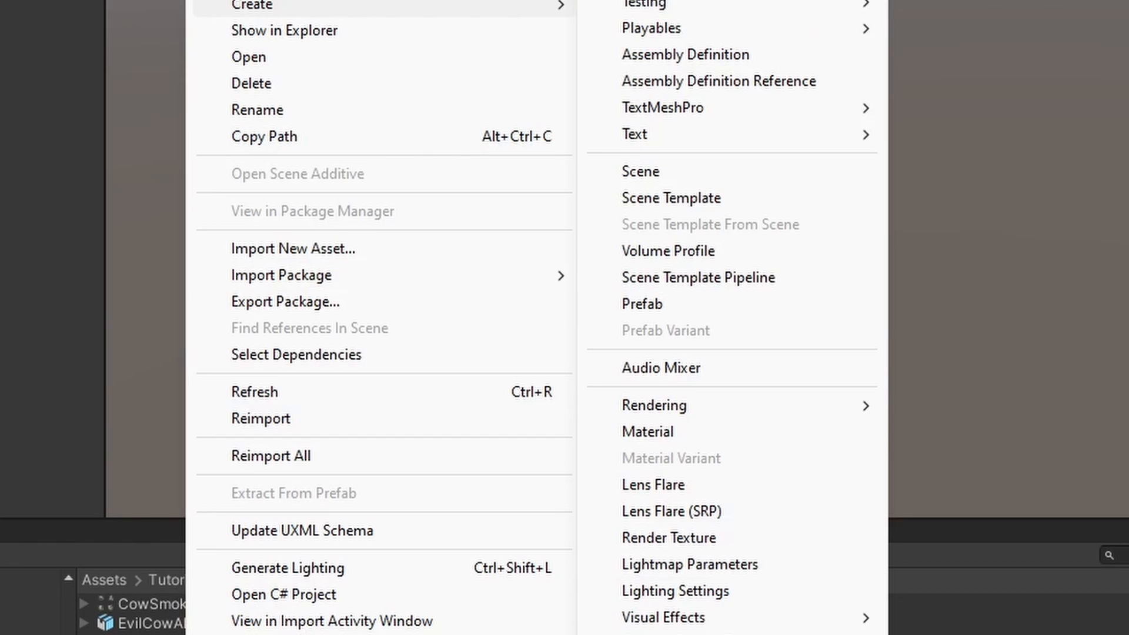
pyautogui.click(964, 615)
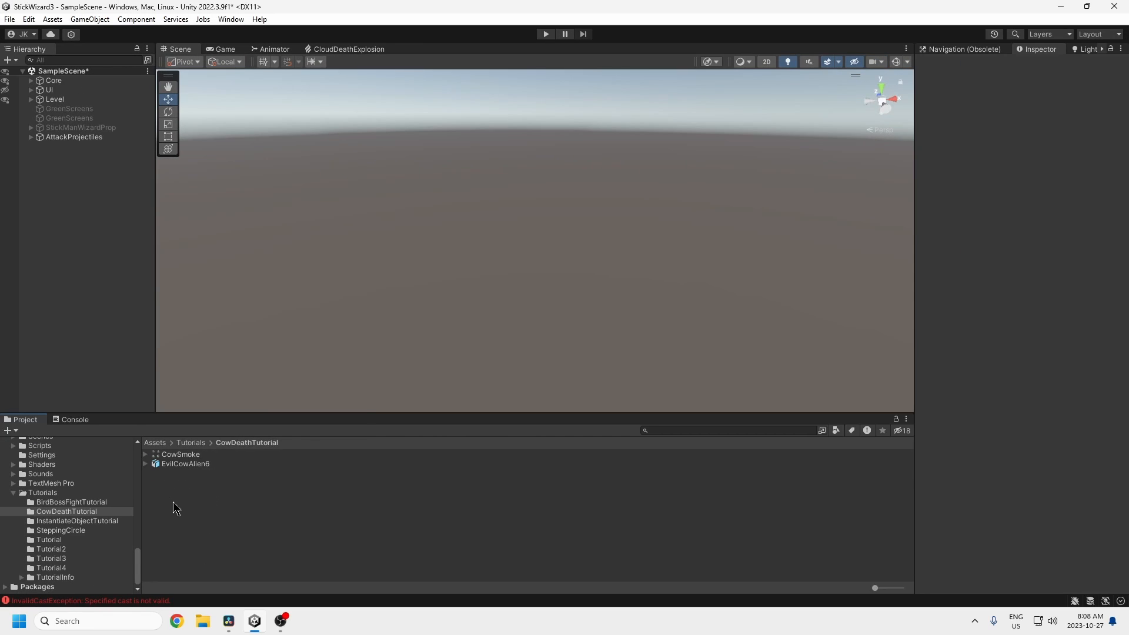
pyautogui.rightClick(173, 502)
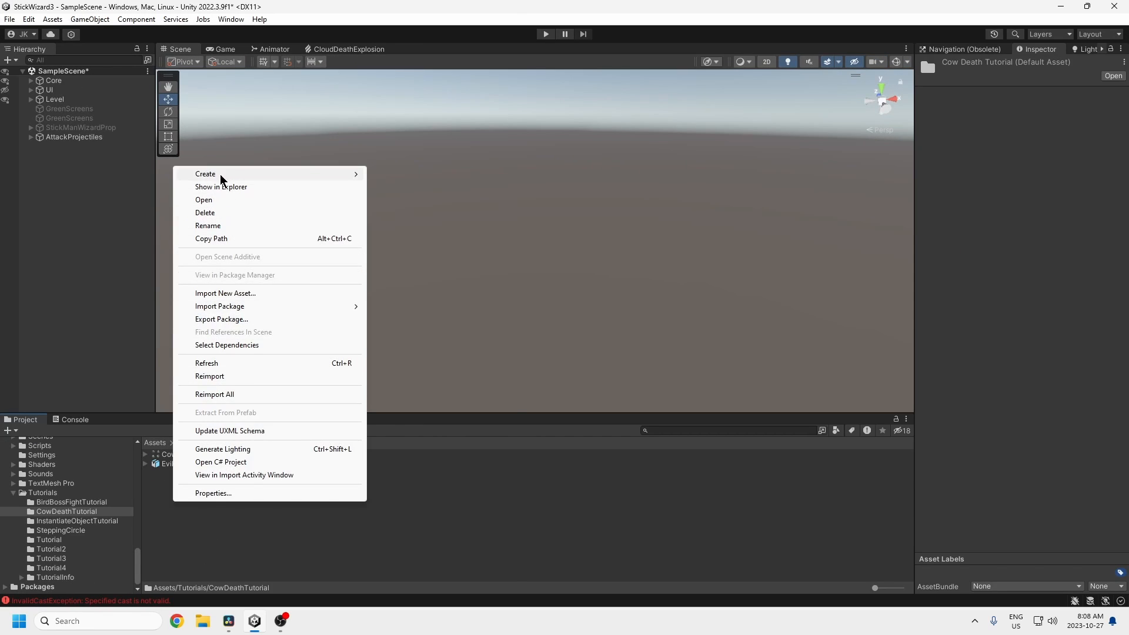
pyautogui.moveTo(221, 174)
pyautogui.moveTo(496, 462)
pyautogui.click(564, 461)
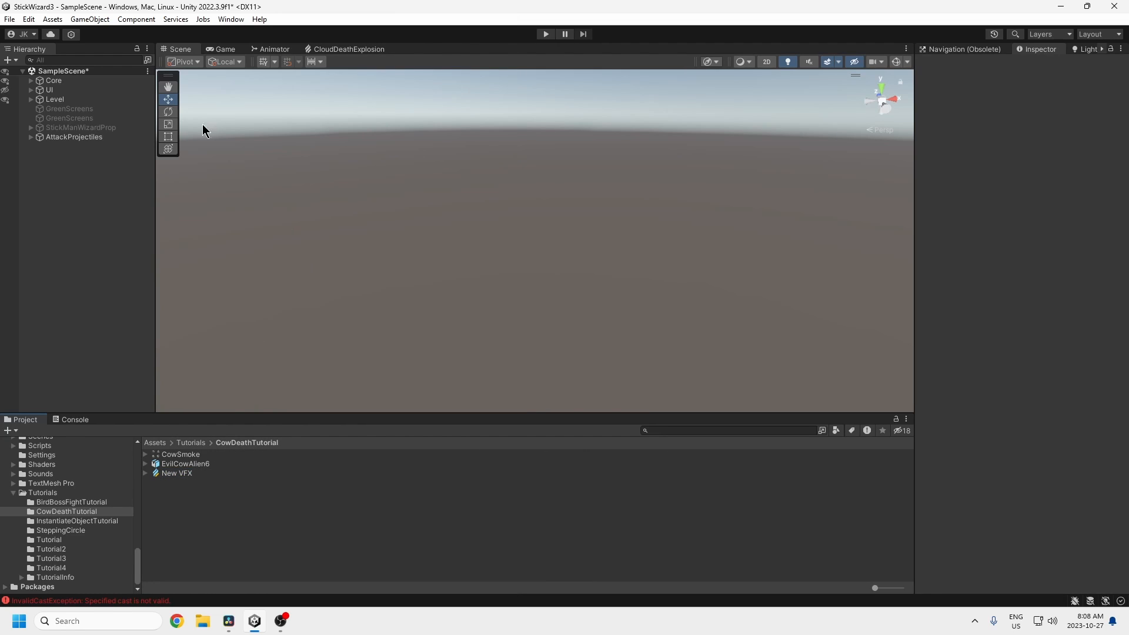
# - Search the Unity Registry packages for "visual effect" to check the Visual Effect Graph package's installation, and close the Package Manager
pyautogui.click(228, 21)
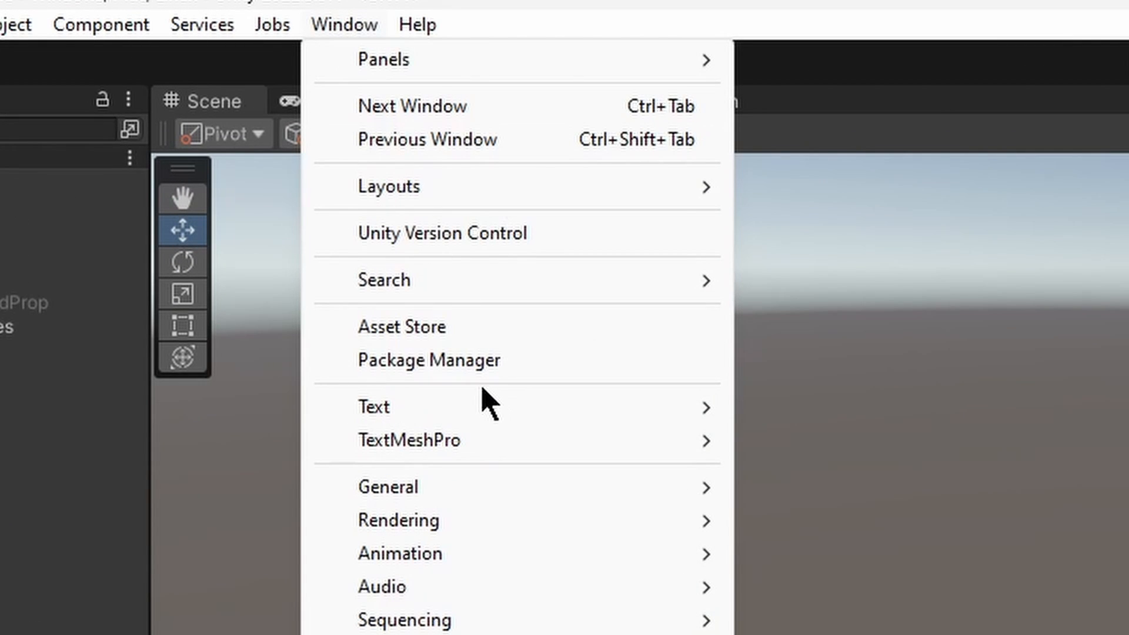
pyautogui.click(274, 151)
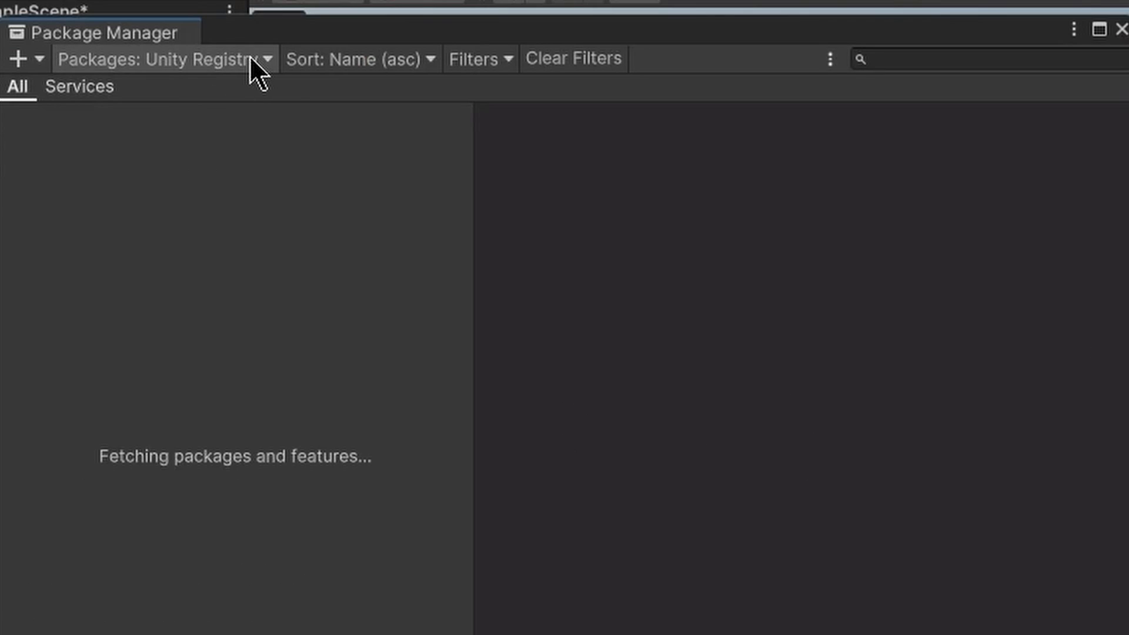
pyautogui.click(250, 56)
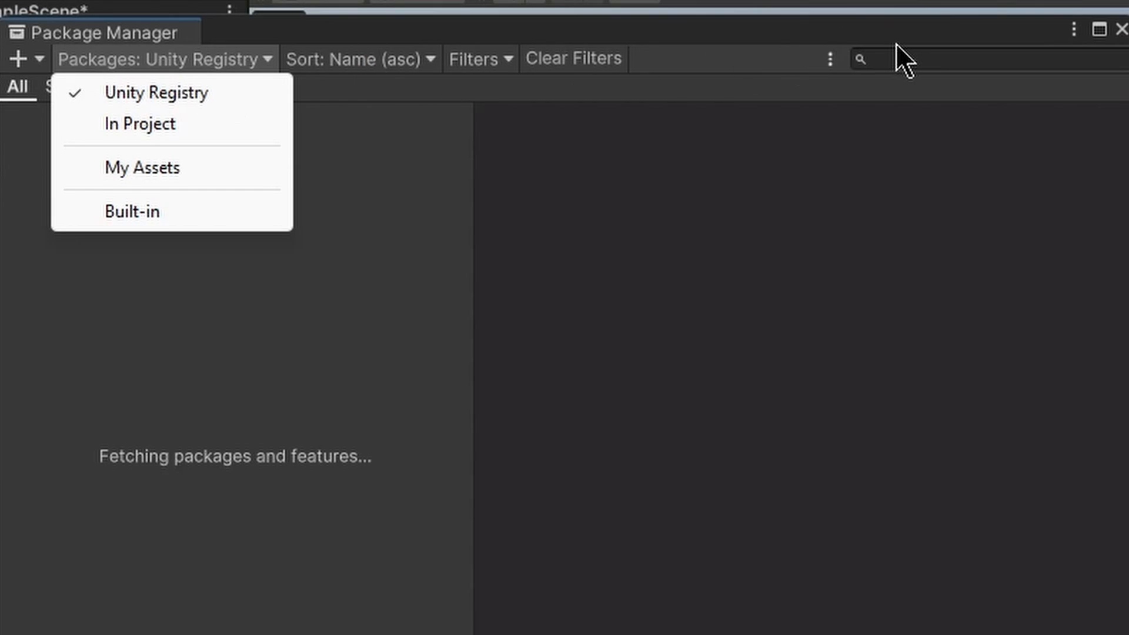
pyautogui.click(906, 57)
pyautogui.write('visual')
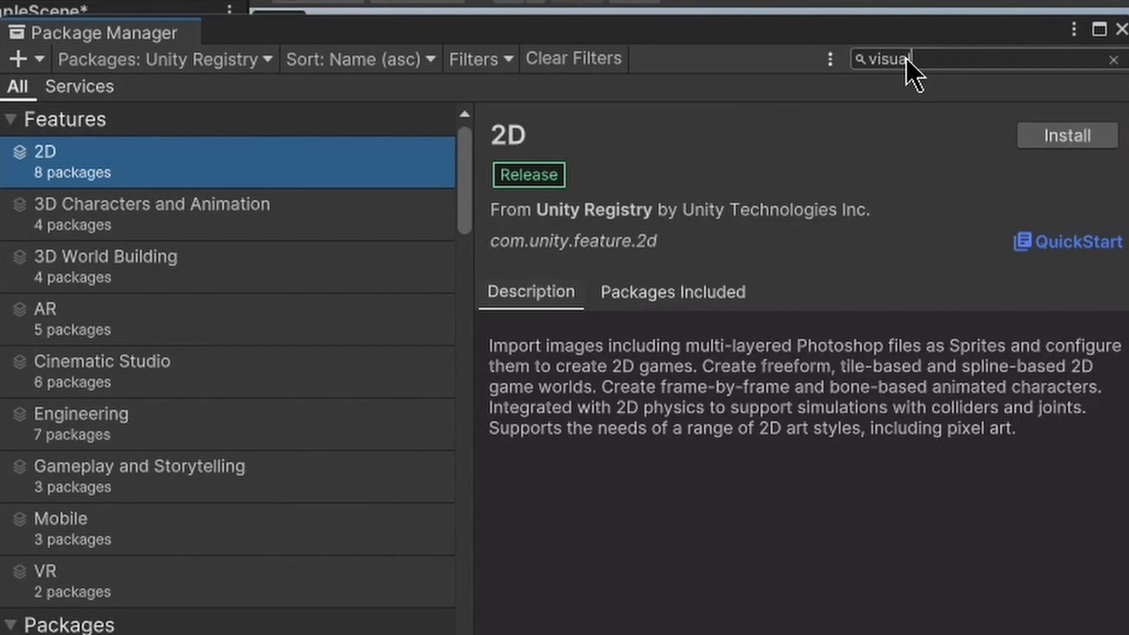
pyautogui.write(' effect')
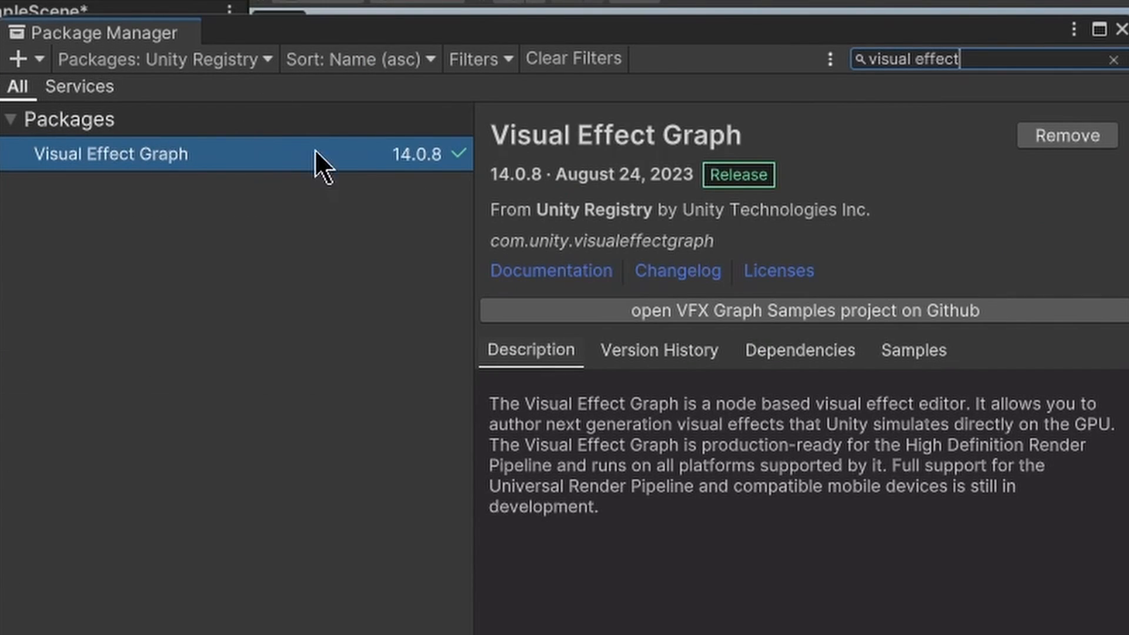
pyautogui.click(803, 459)
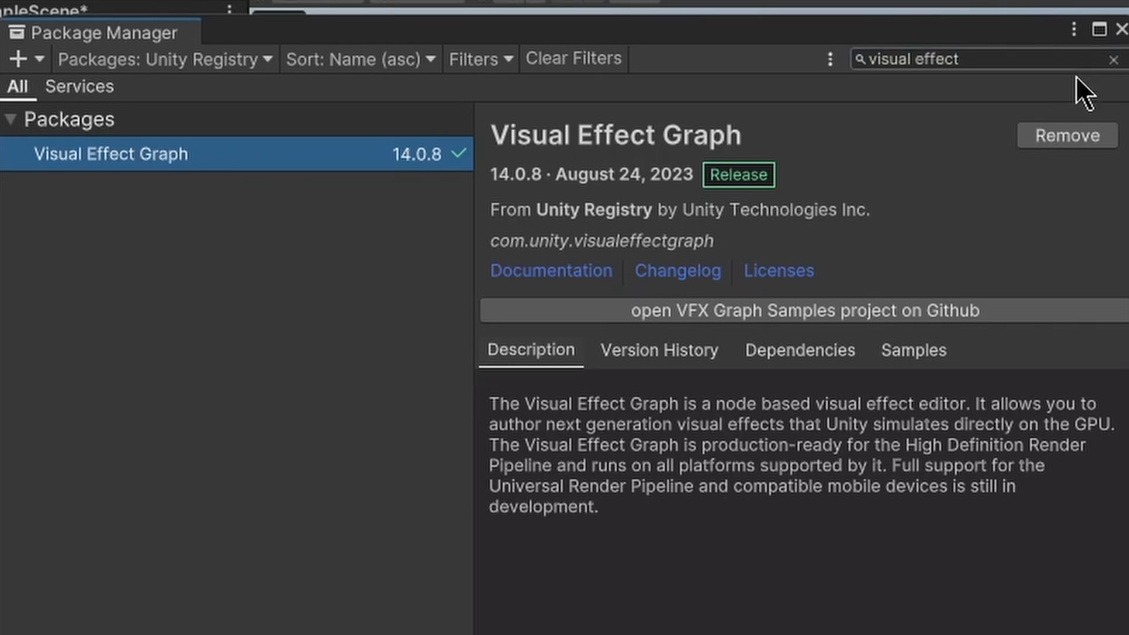
pyautogui.moveTo(856, 33); pyautogui.dragTo(954, 30)
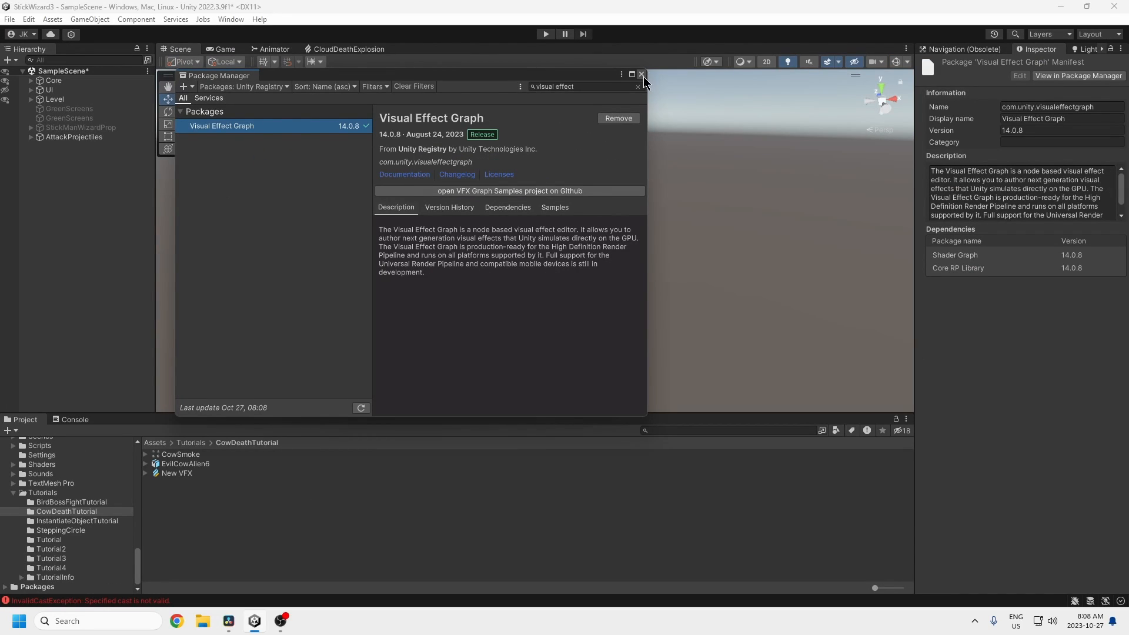
pyautogui.click(641, 74)
# - Rename the new VFX asset as DeathEffect
pyautogui.click(190, 474)
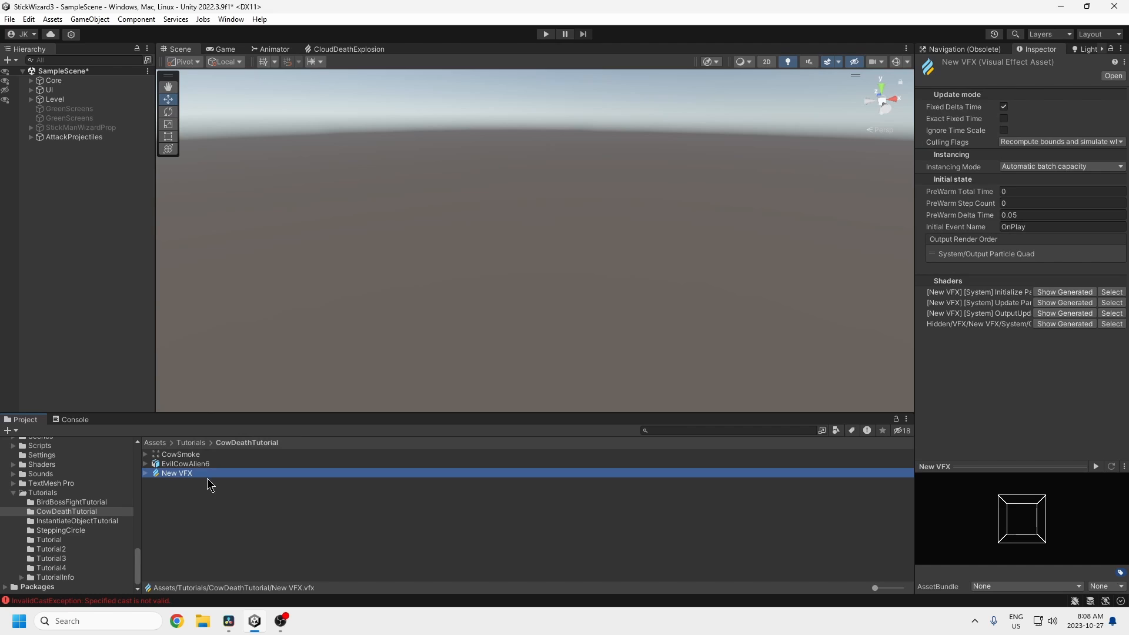
pyautogui.press('F2')
pyautogui.write('DeathEffe')
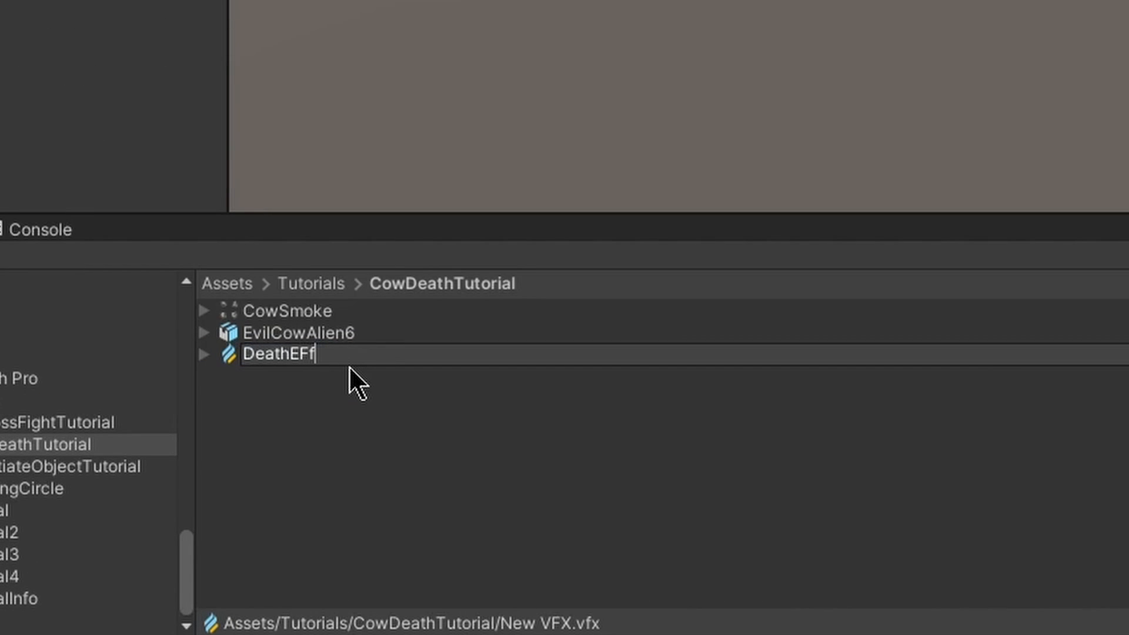
pyautogui.press('BackSpace')
pyautogui.write('fect')
pyautogui.press('Return')
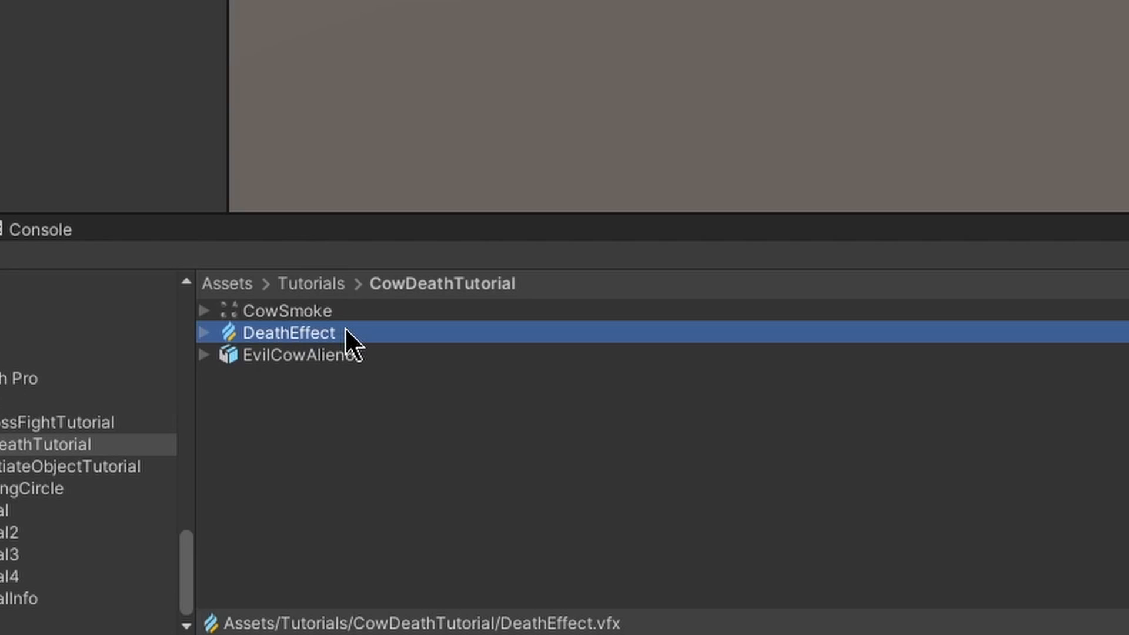
# - Open the DeathEffect graph, undock it into a floating window and place it beside the scene view
pyautogui.doubleClick(304, 333)
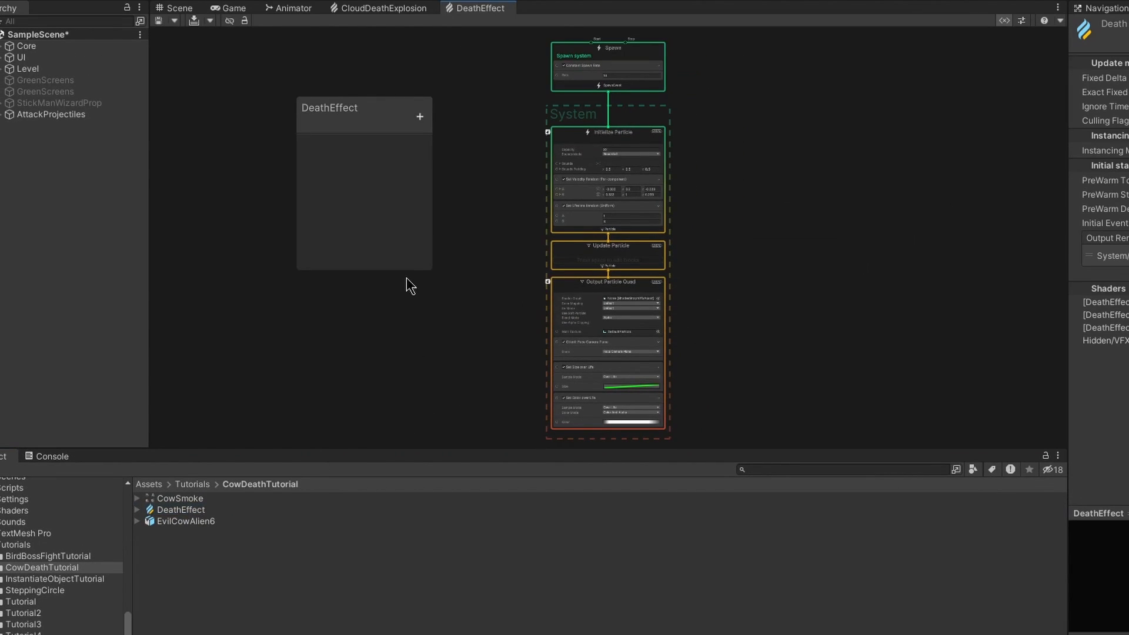
pyautogui.moveTo(460, 256); pyautogui.dragTo(602, 261, button='middle')
pyautogui.doubleClick(488, 8)
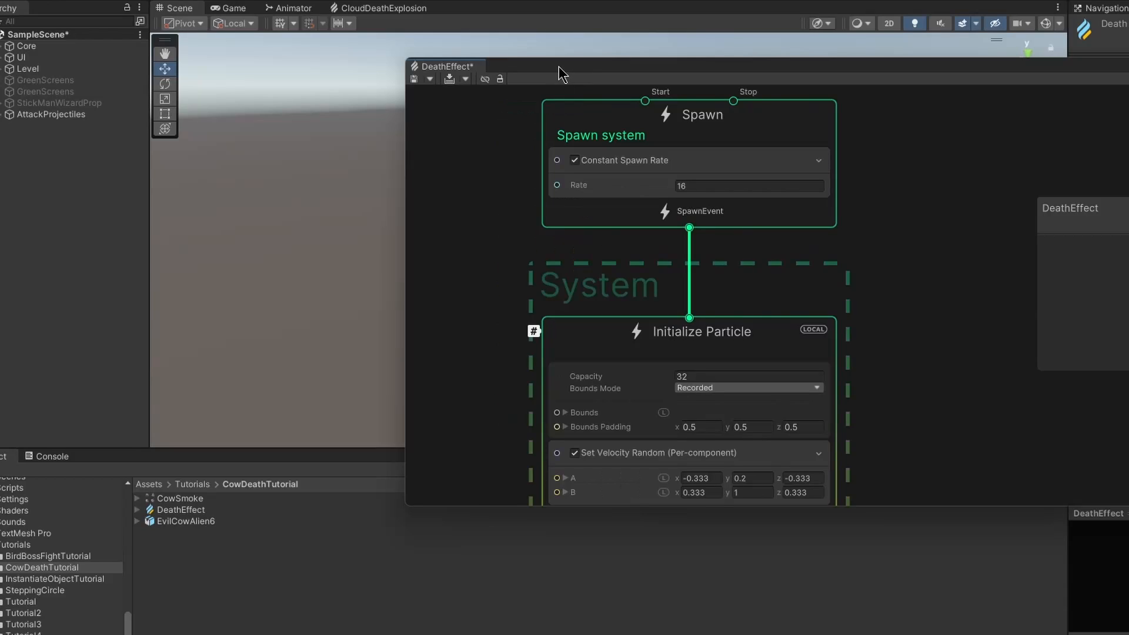
pyautogui.moveTo(559, 66); pyautogui.dragTo(831, 34)
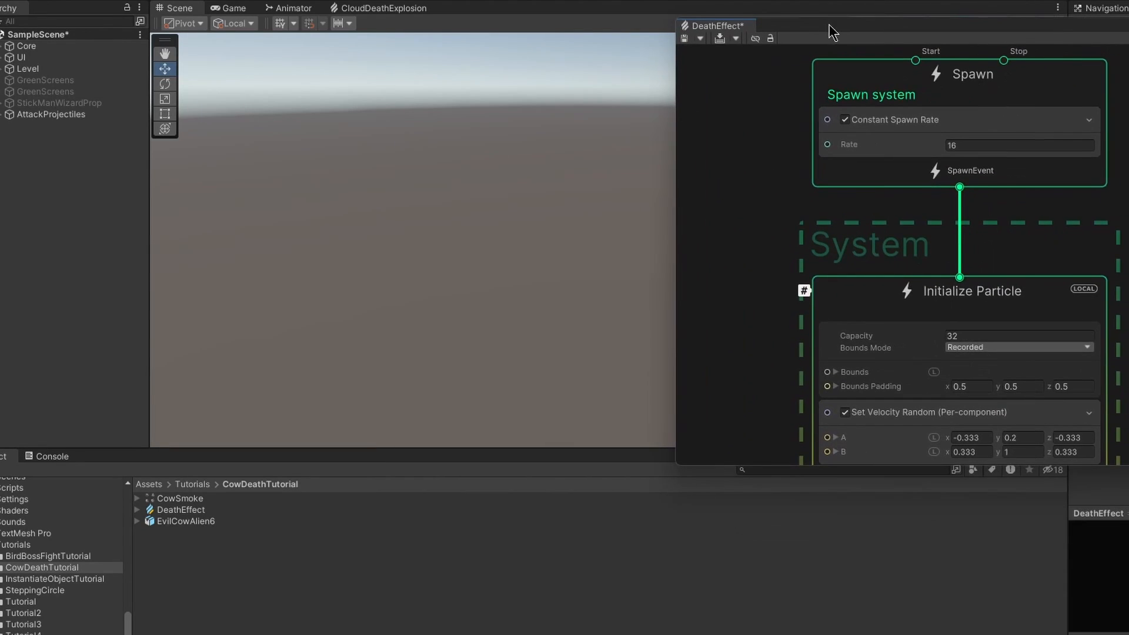
# - Examine the graph's default Spawn, Initialize Particle, Update Particle and Output Particle Quad contexts and their blocks
pyautogui.moveTo(1125, 219); pyautogui.dragTo(1104, 248, button='middle')
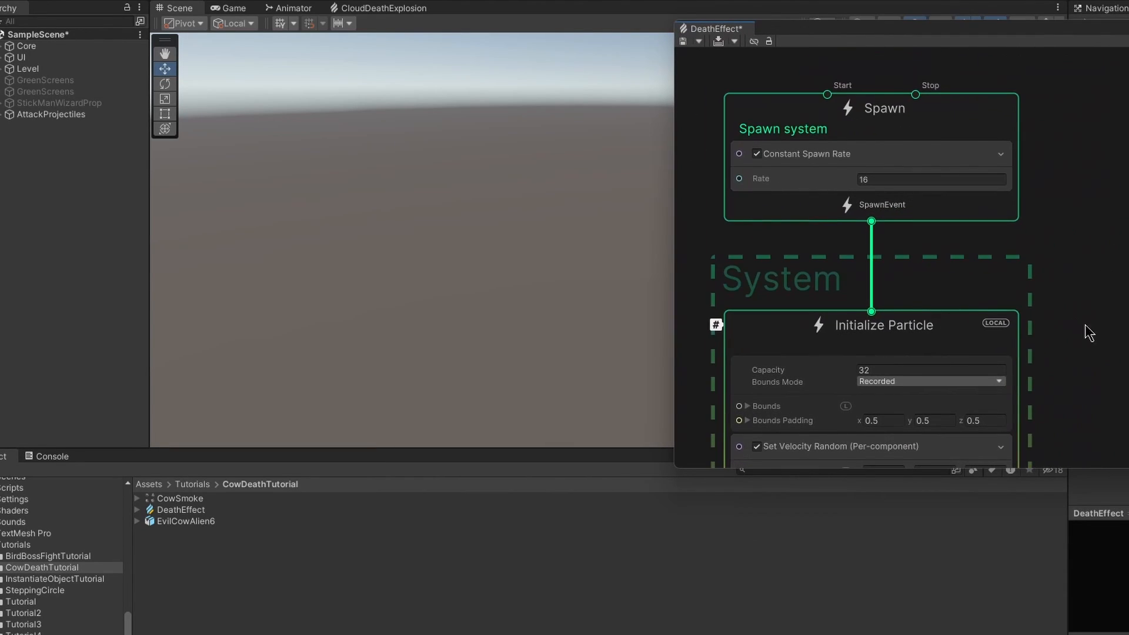
pyautogui.moveTo(1053, 382); pyautogui.dragTo(1064, 357, button='middle')
pyautogui.scroll(-5, 1063, 291)
pyautogui.scroll(3, 923, 284)
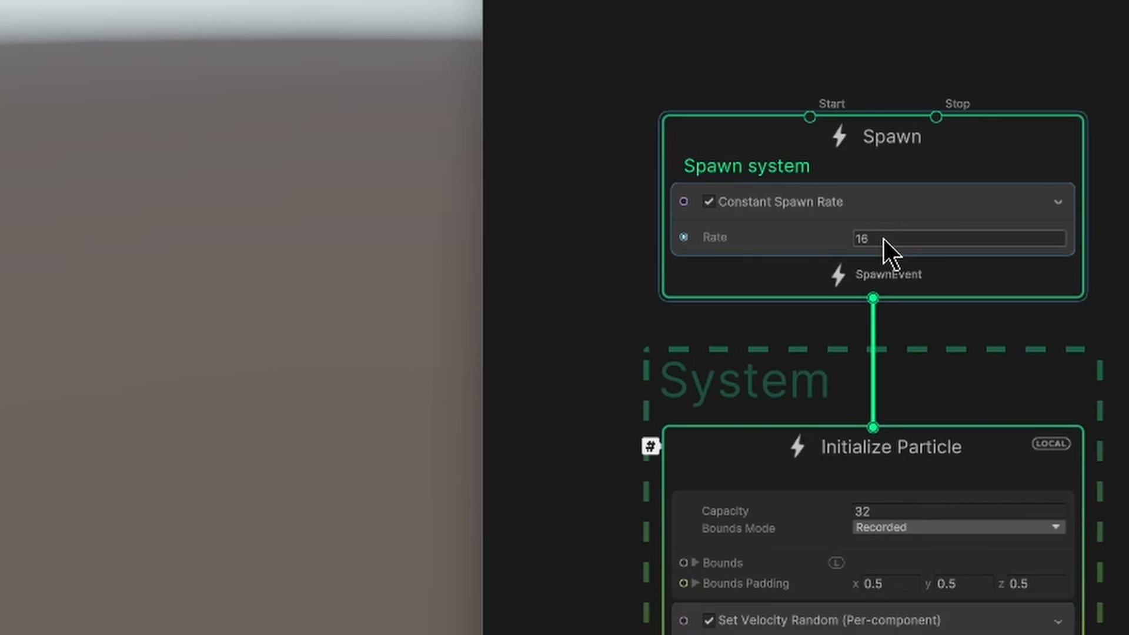
pyautogui.moveTo(925, 501); pyautogui.dragTo(884, 222, button='middle')
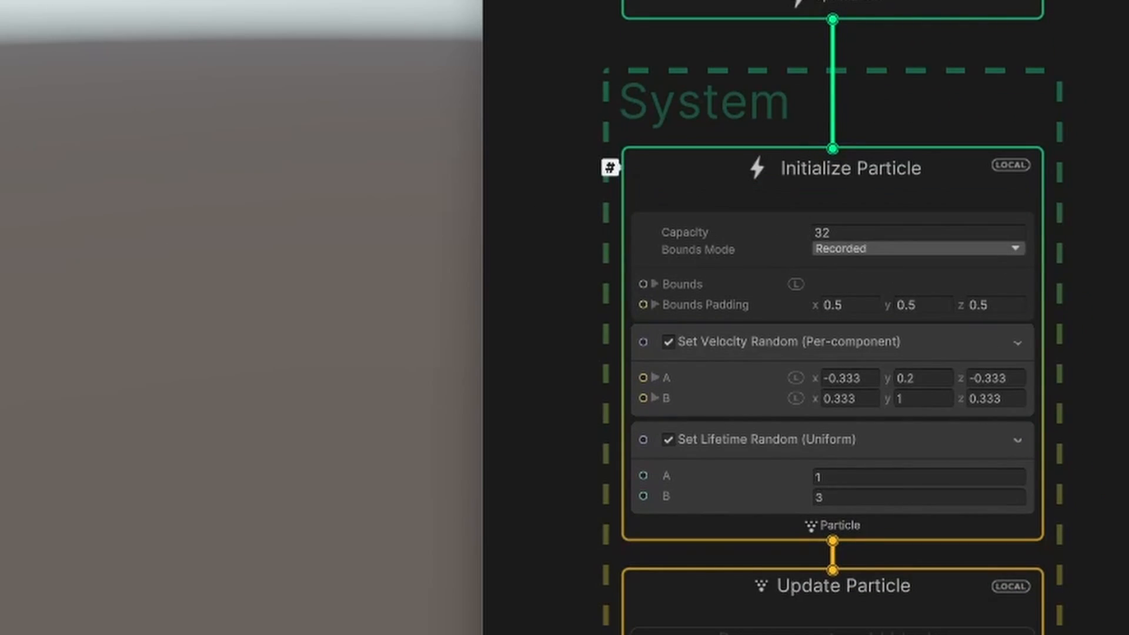
pyautogui.moveTo(853, 587); pyautogui.dragTo(855, 432, button='middle')
pyautogui.moveTo(756, 189); pyautogui.dragTo(770, 170, button='middle')
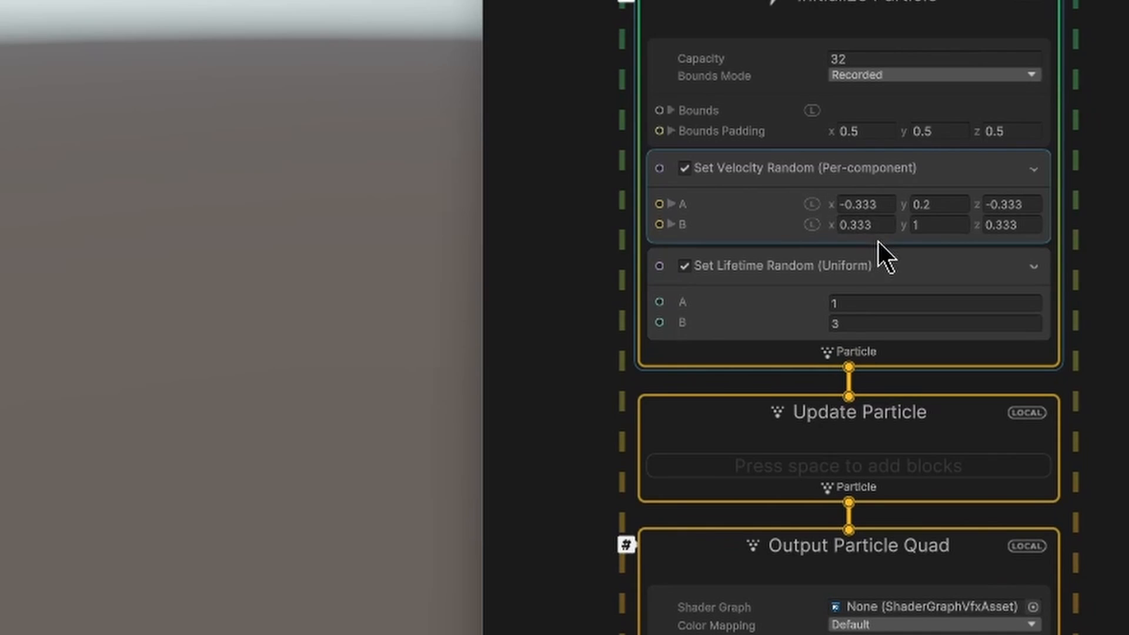
pyautogui.moveTo(1018, 237); pyautogui.dragTo(1020, 115, button='middle')
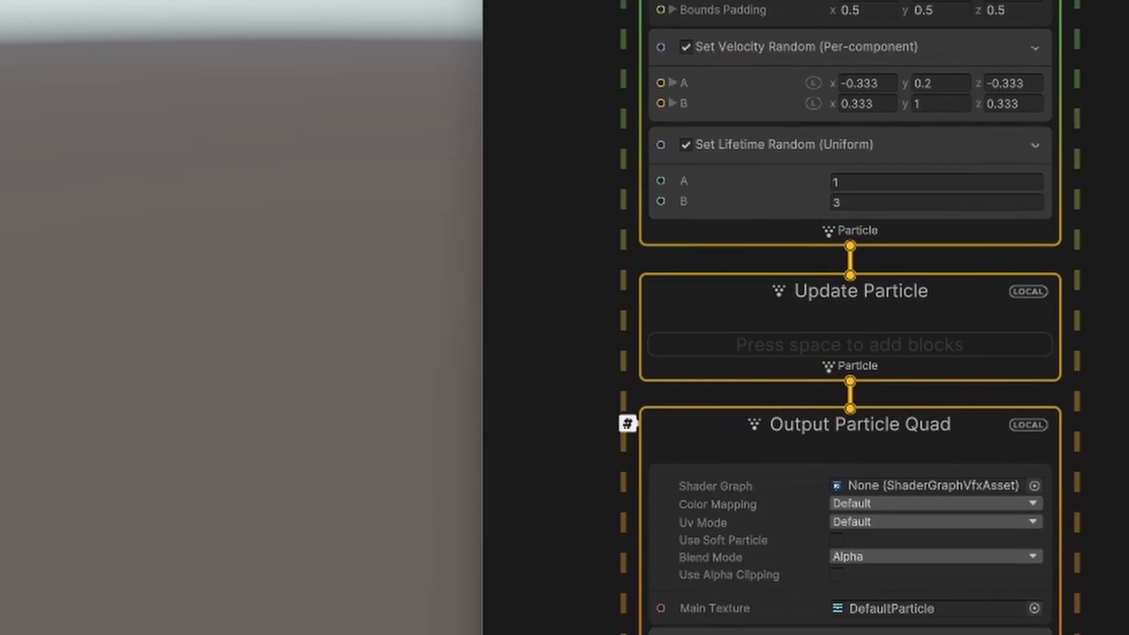
pyautogui.moveTo(912, 505); pyautogui.dragTo(899, 320, button='middle')
pyautogui.scroll(1, 899, 320)
pyautogui.moveTo(1121, 236); pyautogui.dragTo(1128, 515, button='middle')
pyautogui.scroll(-5, 1090, 423)
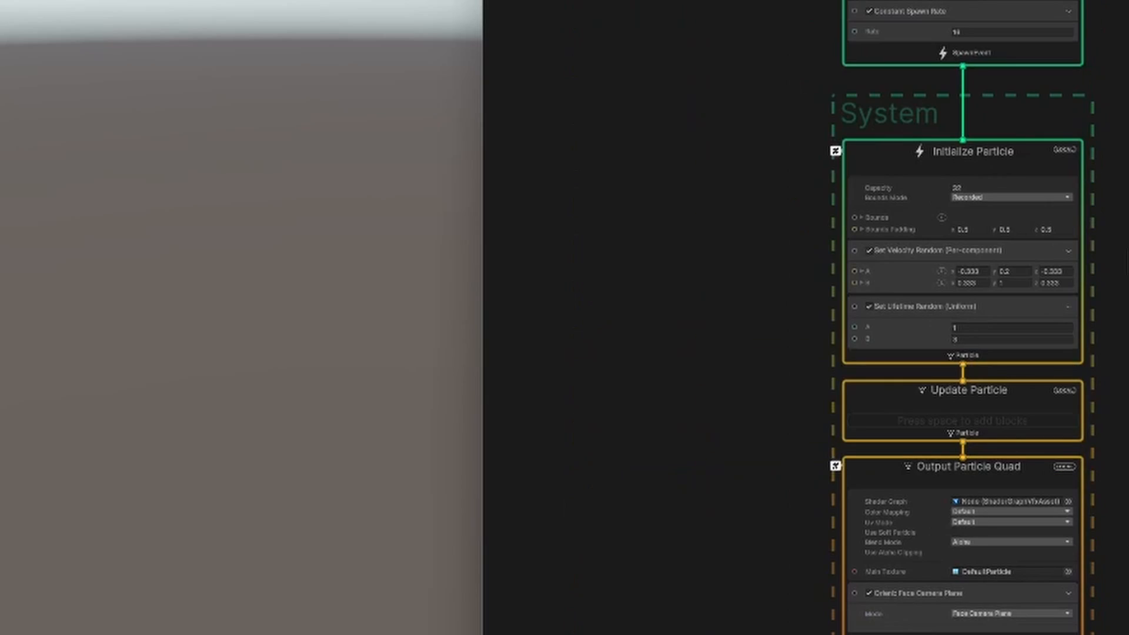
pyautogui.moveTo(1128, 217); pyautogui.dragTo(1035, 379, button='middle')
pyautogui.scroll(3, 1036, 287)
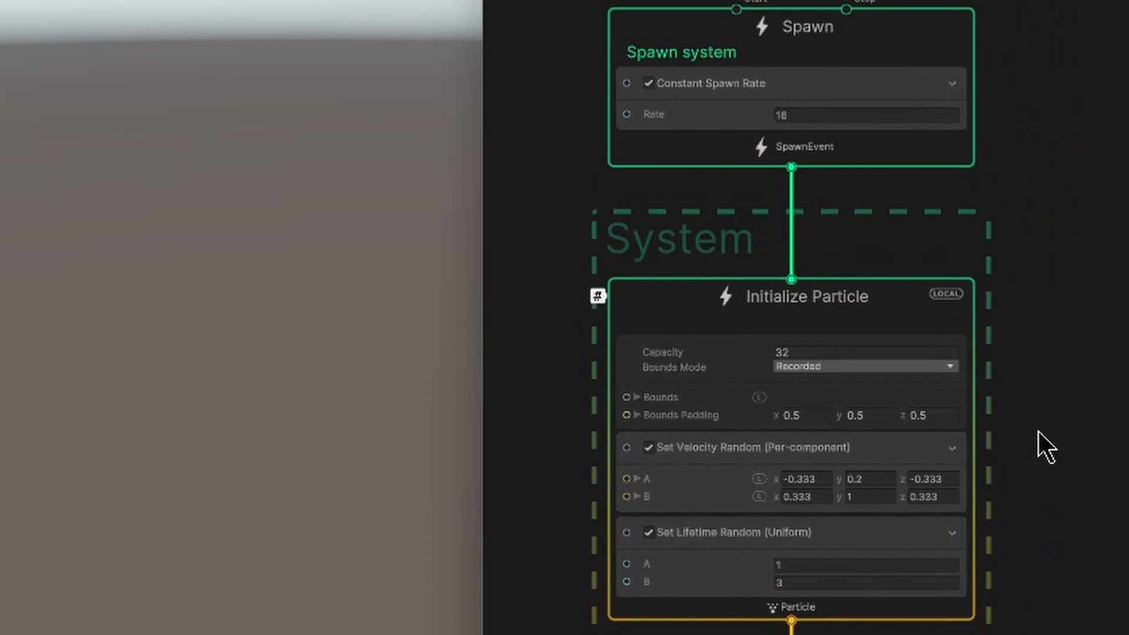
# - Add a Single Burst block to the Spawn context, above the Constant Spawn Rate block
pyautogui.click(830, 76)
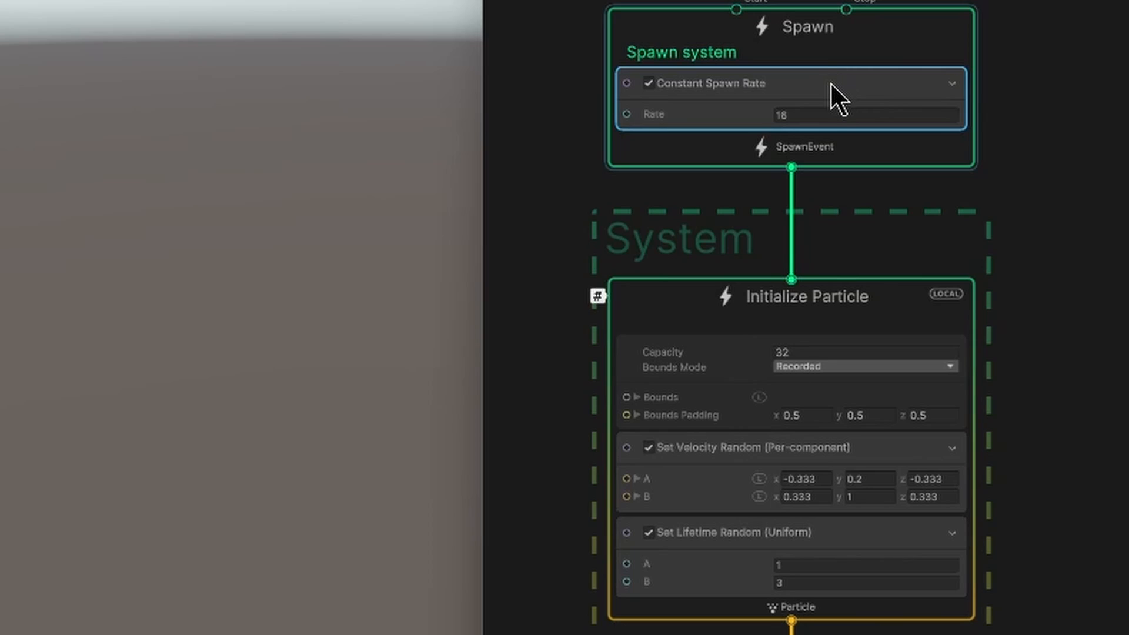
pyautogui.press('space')
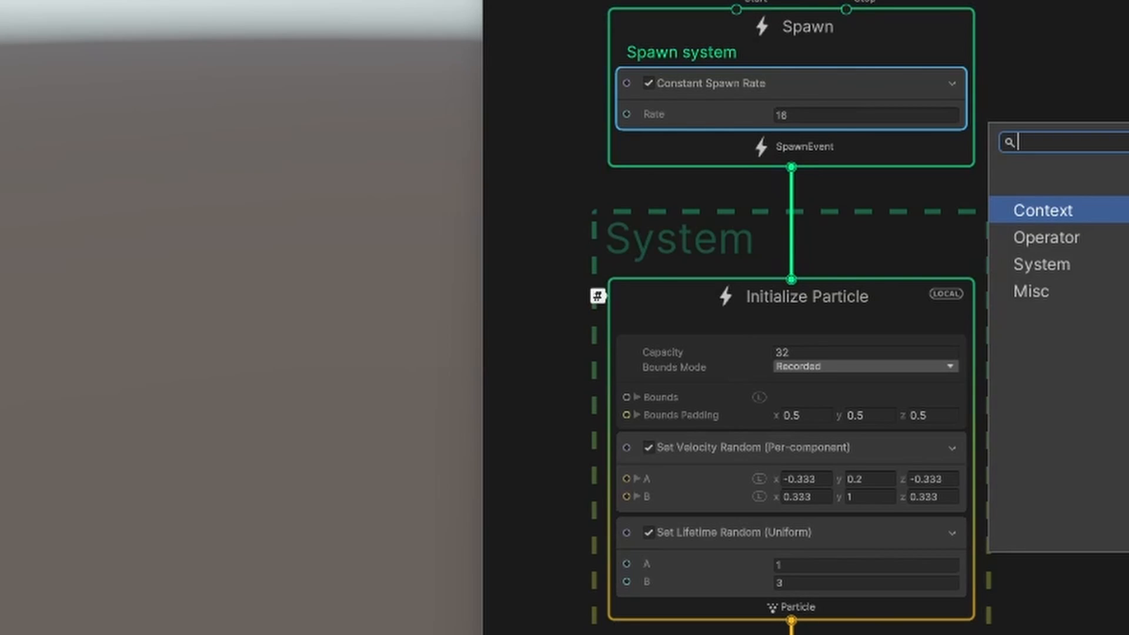
pyautogui.write('bu')
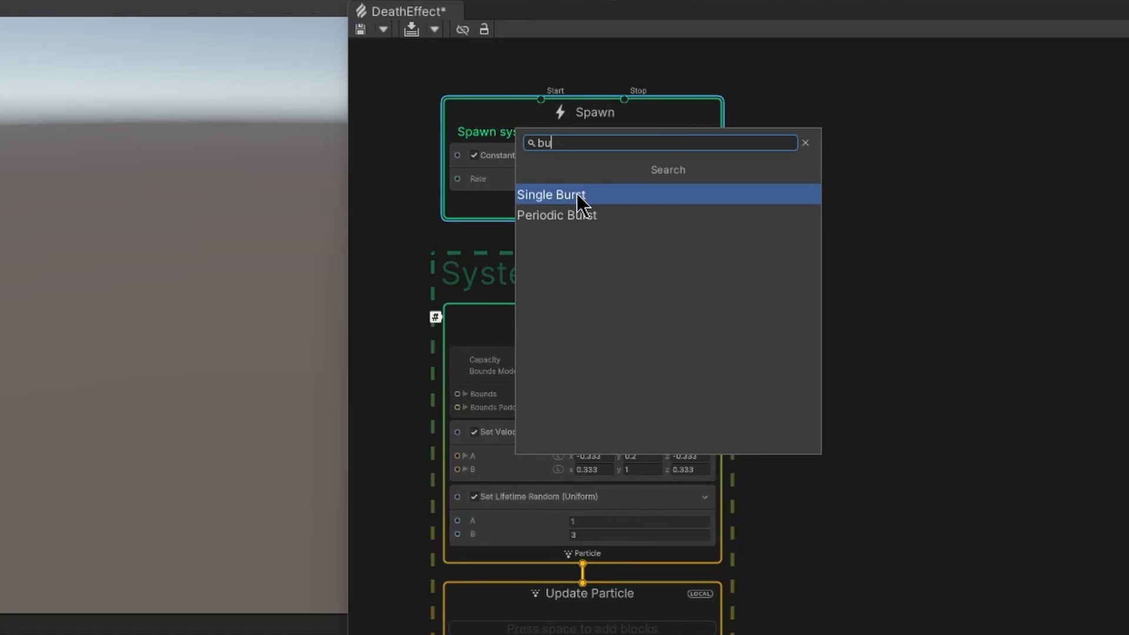
pyautogui.click(576, 194)
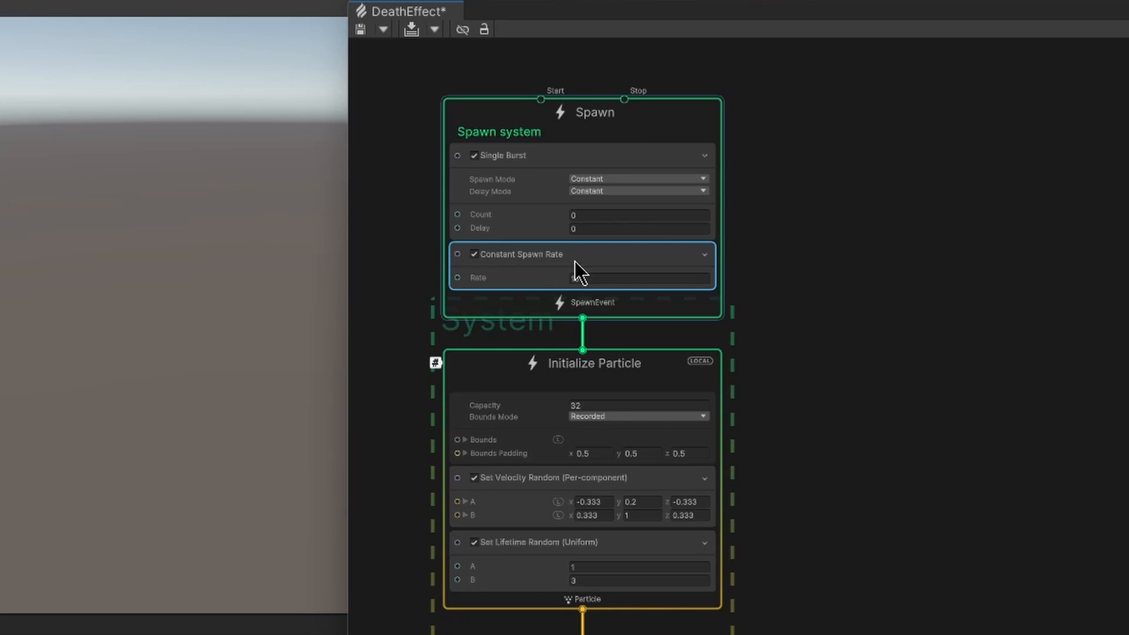
# - Delete the Constant Spawn Rate block from the Spawn context and set the Single Burst count to 5000
pyautogui.press('Delete')
pyautogui.click(584, 215)
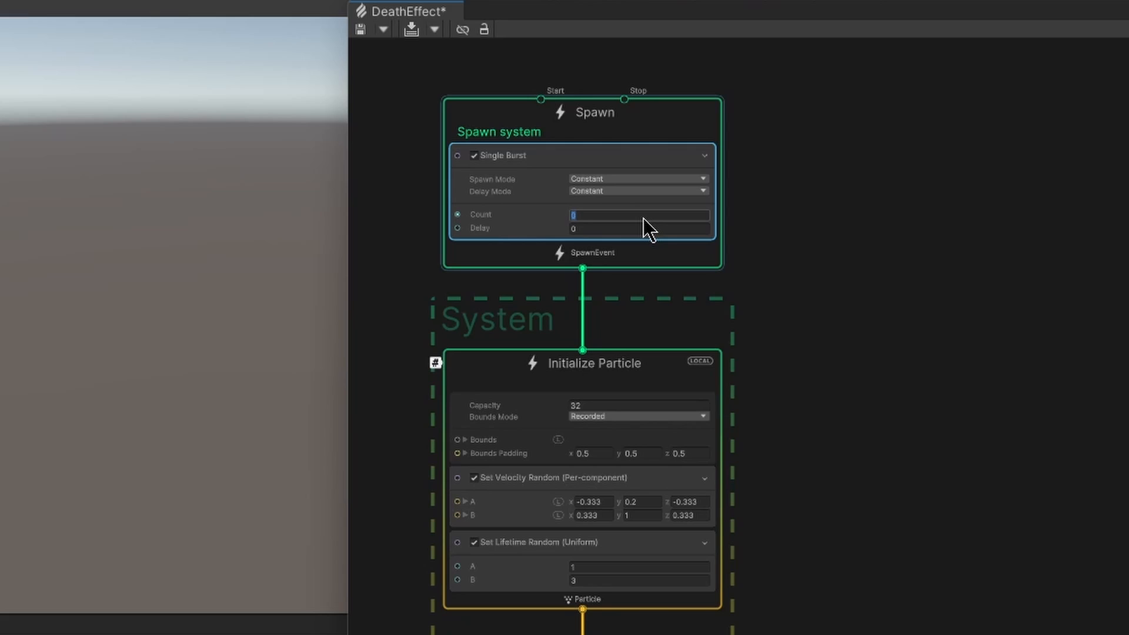
pyautogui.write('5000')
# - Set the Initialize Particle capacity to 5000 and save the DeathEffect graph
pyautogui.click(612, 407)
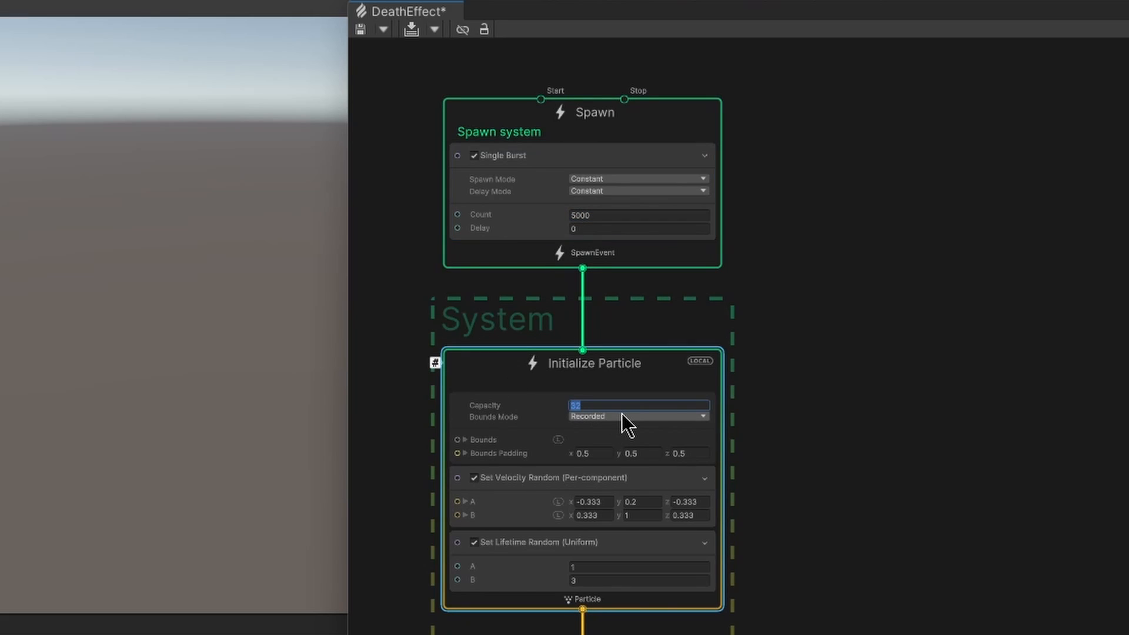
pyautogui.write('5000')
pyautogui.click(856, 332)
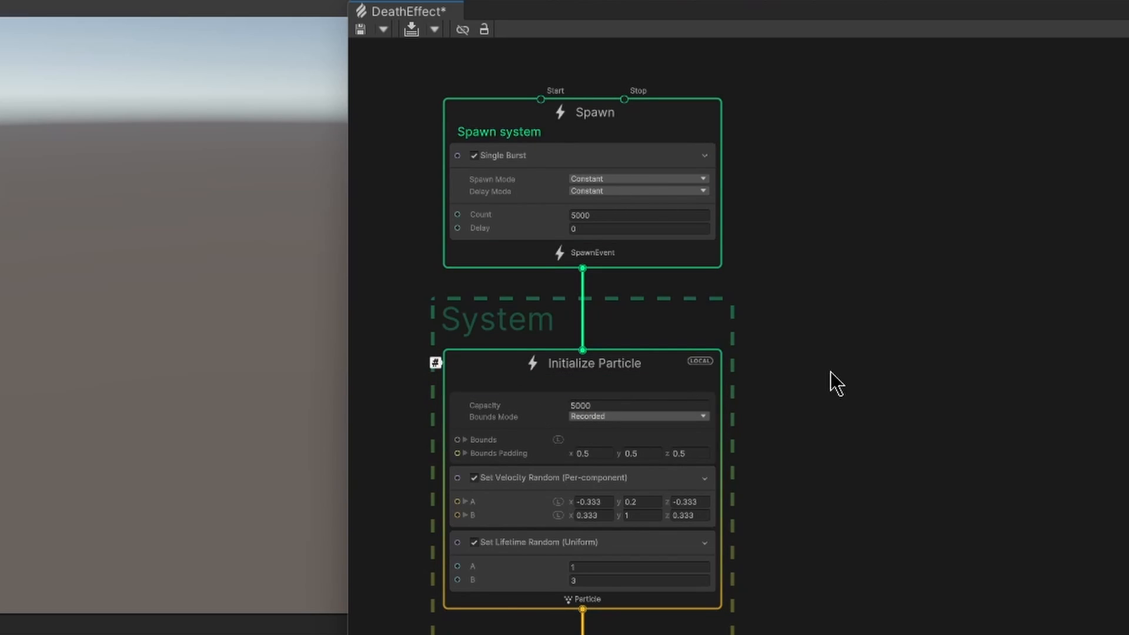
pyautogui.click(576, 404)
pyautogui.click(820, 432)
pyautogui.moveTo(877, 458)
pyautogui.mouseDown(button='middle')
pyautogui.moveTo(877, 377)
pyautogui.moveTo(896, 457)
pyautogui.mouseUp(button='middle')
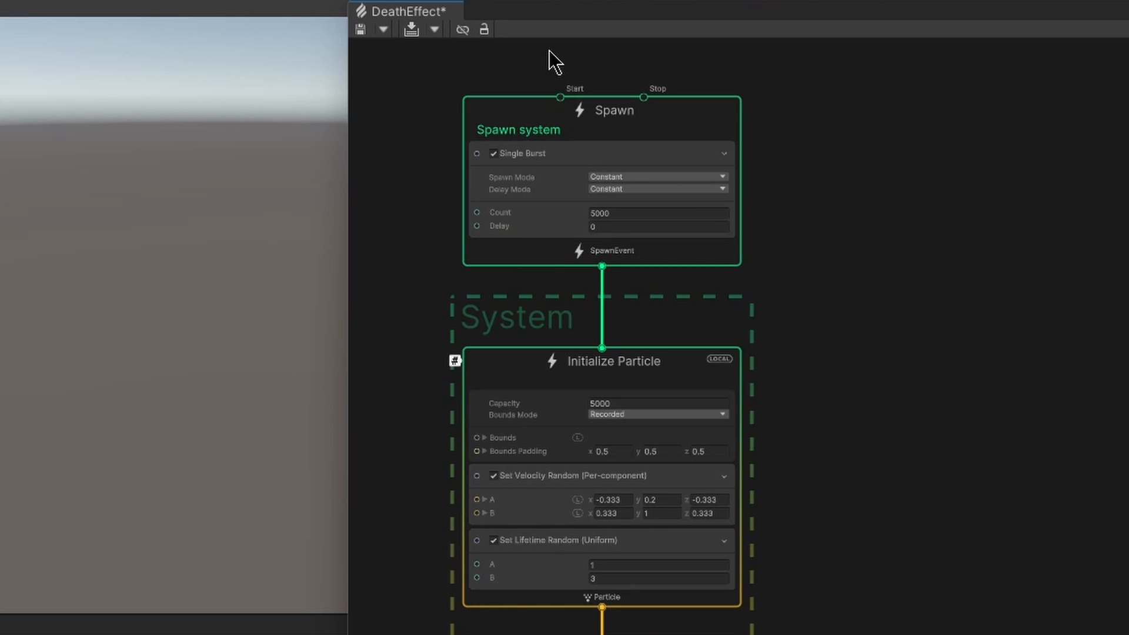
pyautogui.click(362, 30)
# - Add the DeathEffect asset from the CowDeathTutorial folder to the scene hierarchy
pyautogui.moveTo(871, 576); pyautogui.dragTo(887, 462, button='middle')
pyautogui.moveTo(827, 438)
pyautogui.mouseDown(button='middle')
pyautogui.moveTo(886, 457)
pyautogui.moveTo(832, 552)
pyautogui.moveTo(832, 452)
pyautogui.moveTo(815, 447)
pyautogui.moveTo(830, 419)
pyautogui.mouseUp(button='middle')
pyautogui.scroll(1, 789, 483)
pyautogui.moveTo(834, 512); pyautogui.dragTo(841, 464, button='middle')
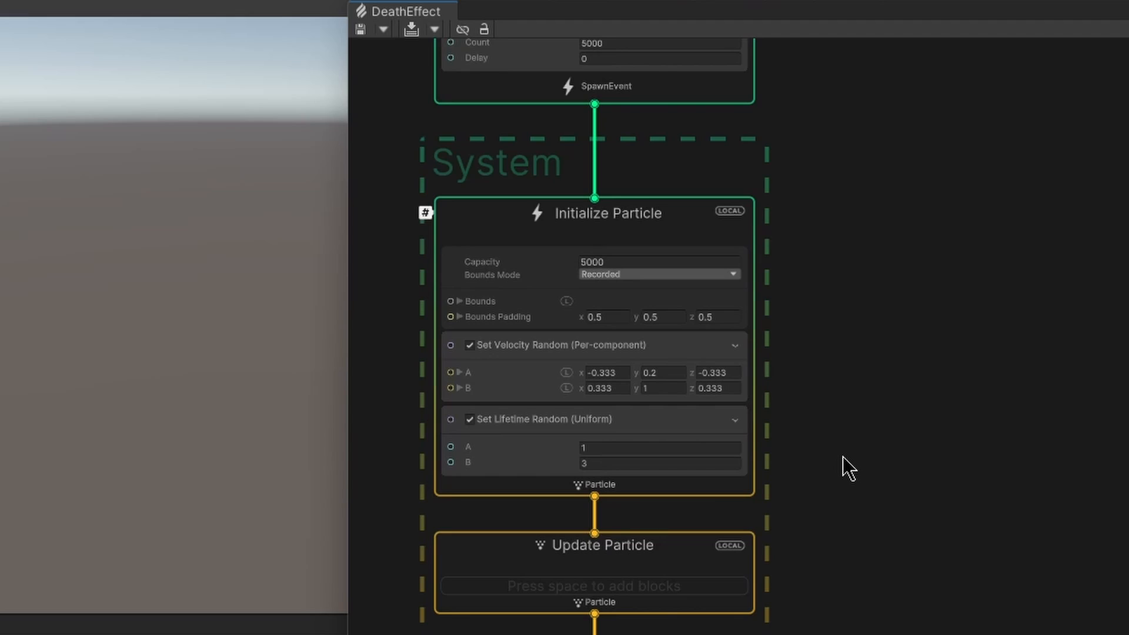
pyautogui.moveTo(802, 451); pyautogui.dragTo(840, 456, button='middle')
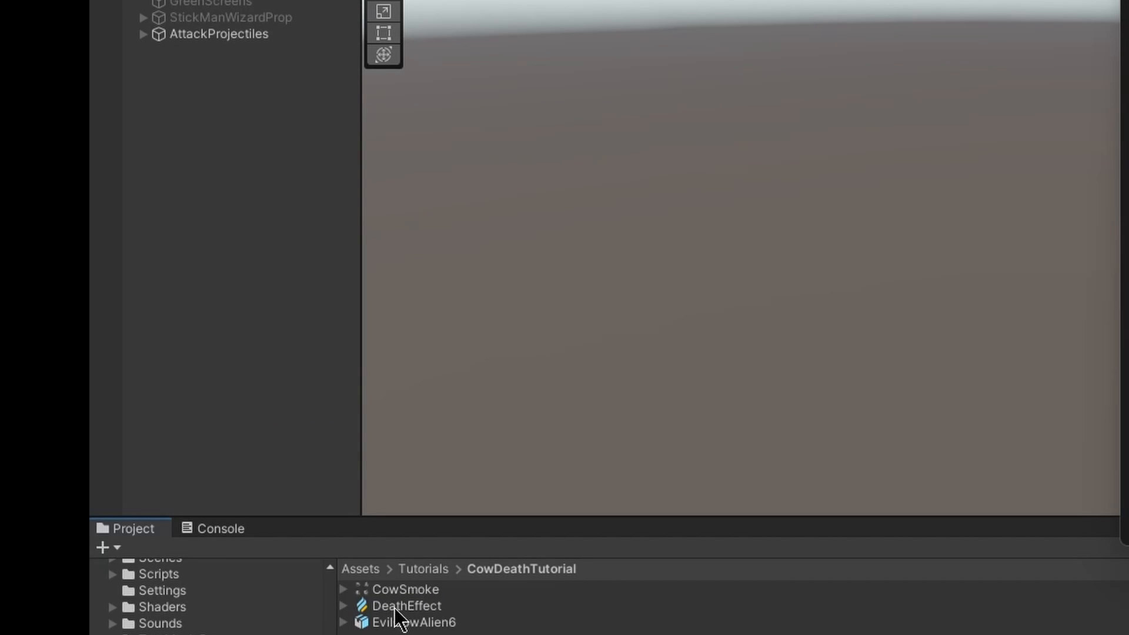
pyautogui.moveTo(401, 605); pyautogui.dragTo(339, 329)
pyautogui.moveTo(213, 175); pyautogui.dragTo(213, 175)
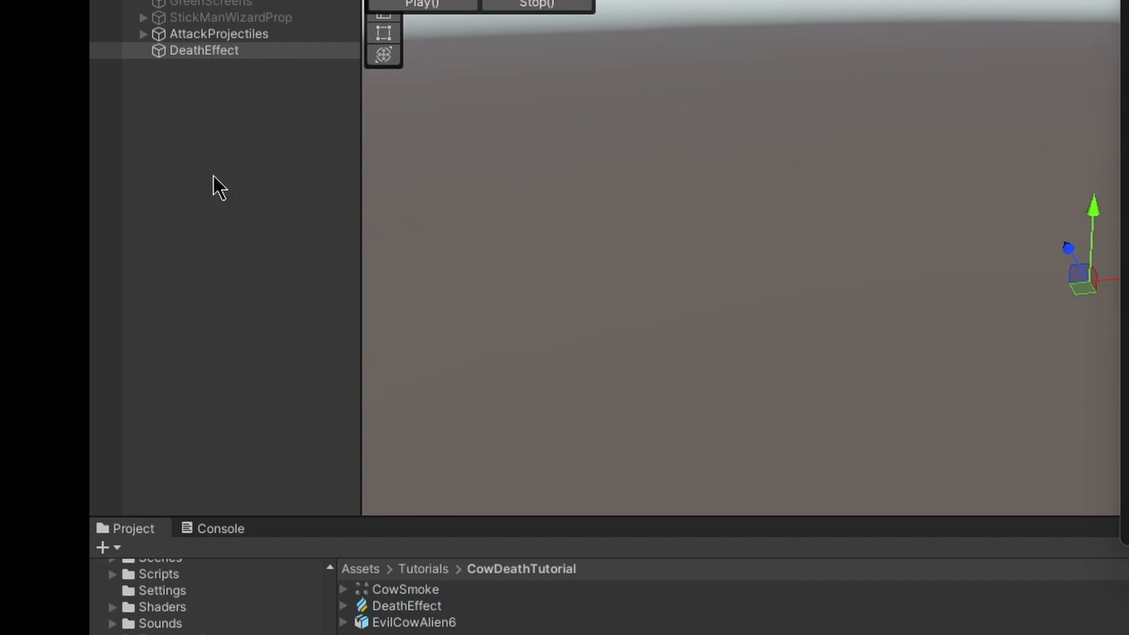
# - Frame the DeathEffect object in the scene view and play its particle burst
pyautogui.moveTo(932, 304); pyautogui.dragTo(608, 189, button='middle')
pyautogui.moveTo(781, 235); pyautogui.dragTo(662, 218, button='middle')
pyautogui.doubleClick(199, 52)
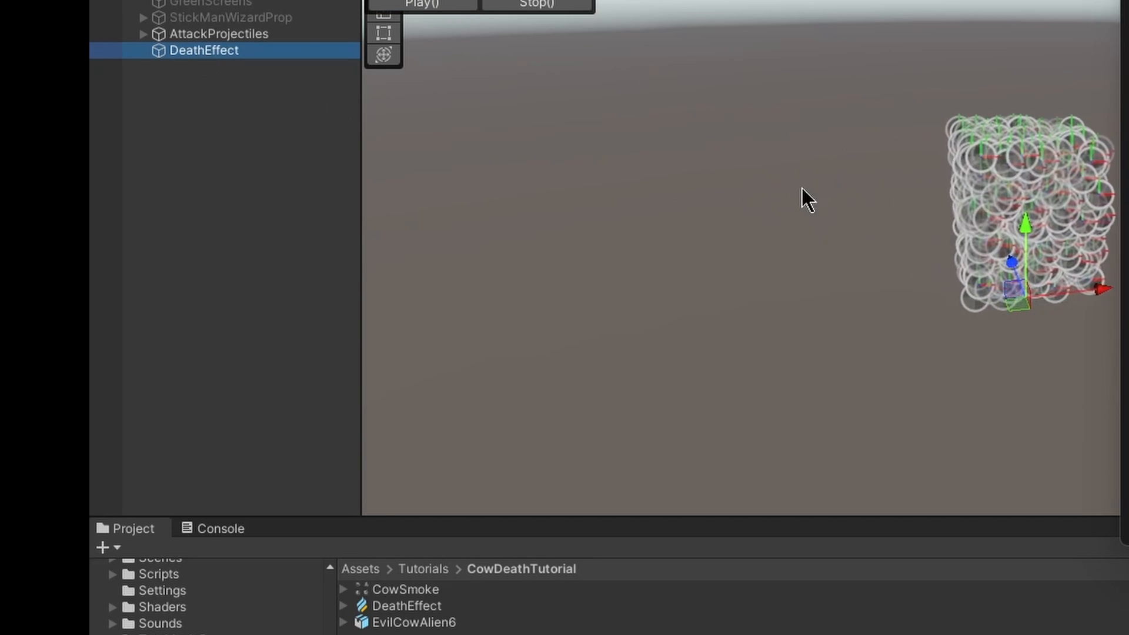
pyautogui.moveTo(917, 243); pyautogui.dragTo(741, 278, button='middle')
pyautogui.click(412, 5)
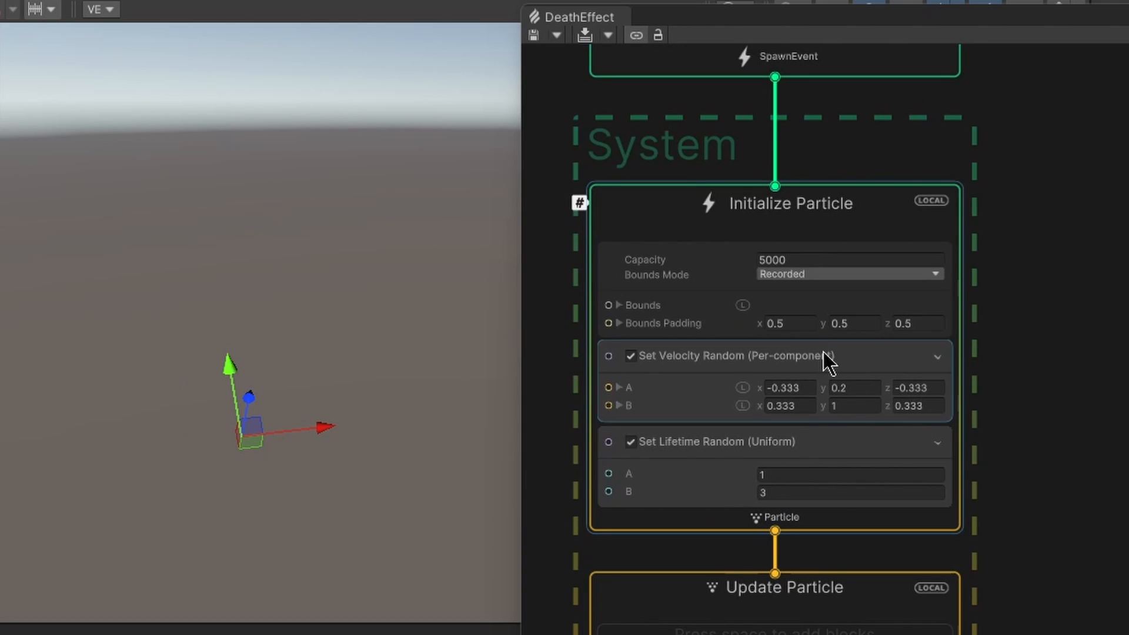
# - Add a Set Position (Mesh) block to Initialize Particle, above the Set Velocity Random block
pyautogui.click(718, 356)
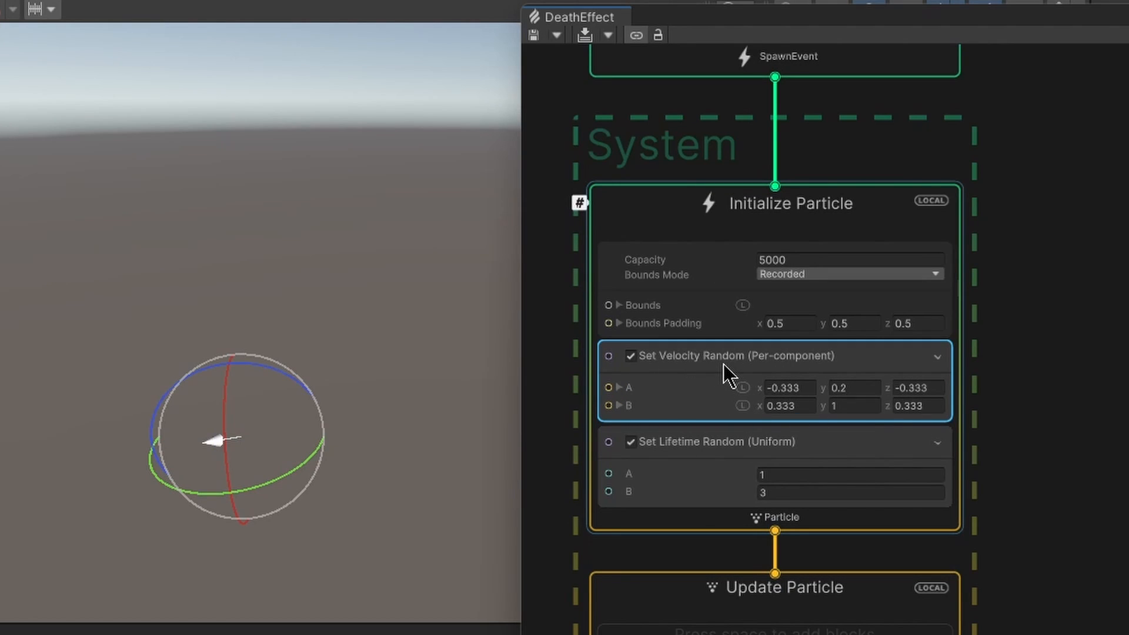
pyautogui.press('space')
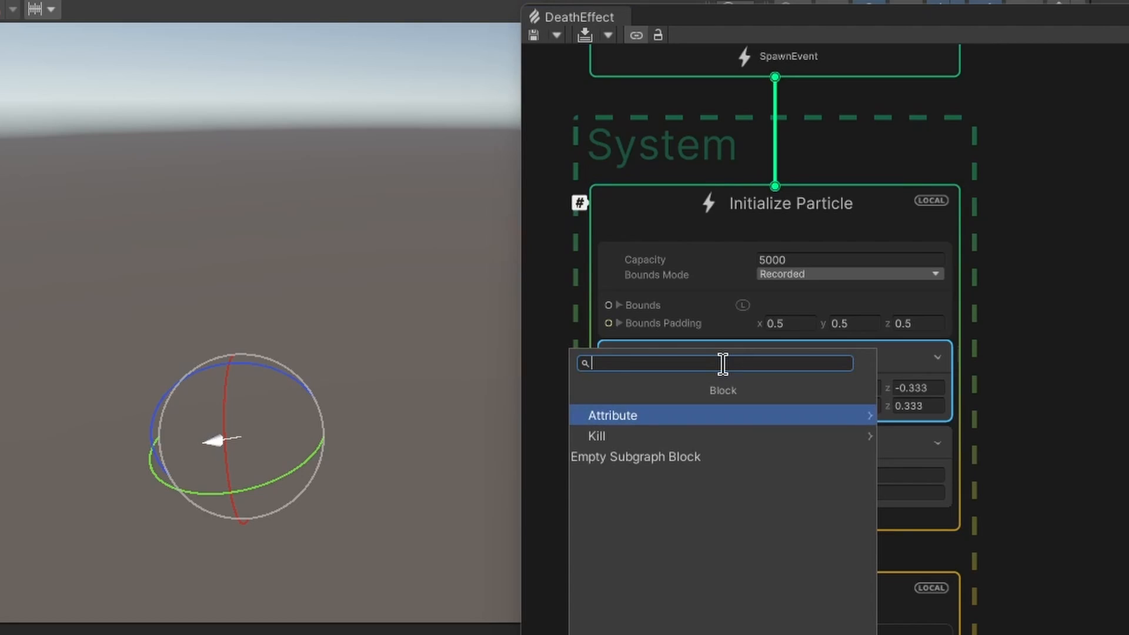
pyautogui.write('mesh')
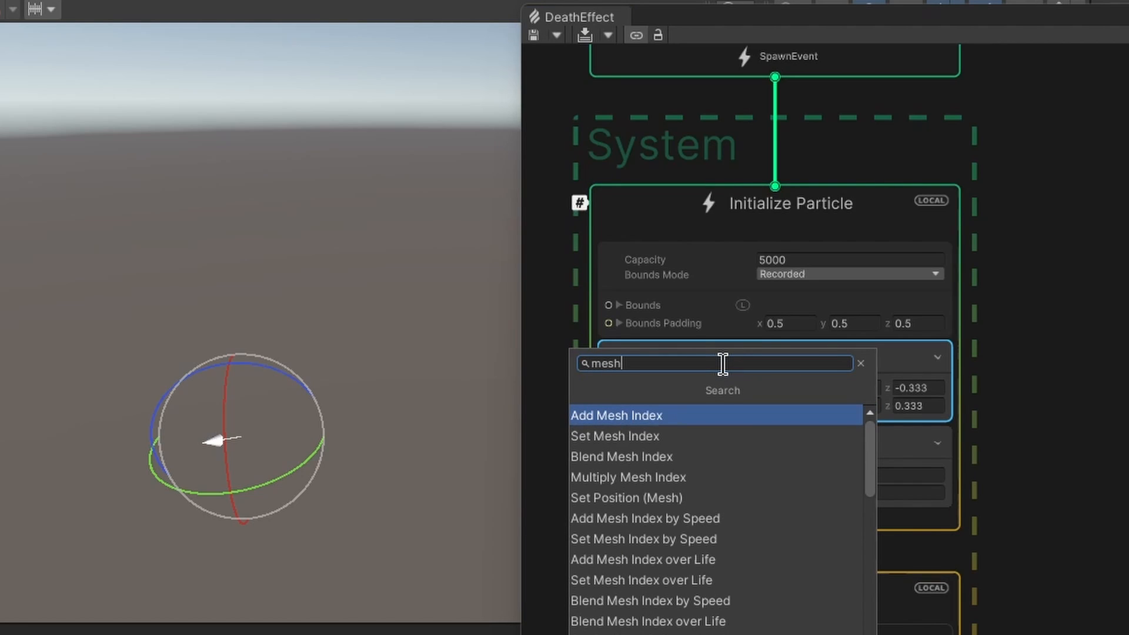
pyautogui.click(632, 500)
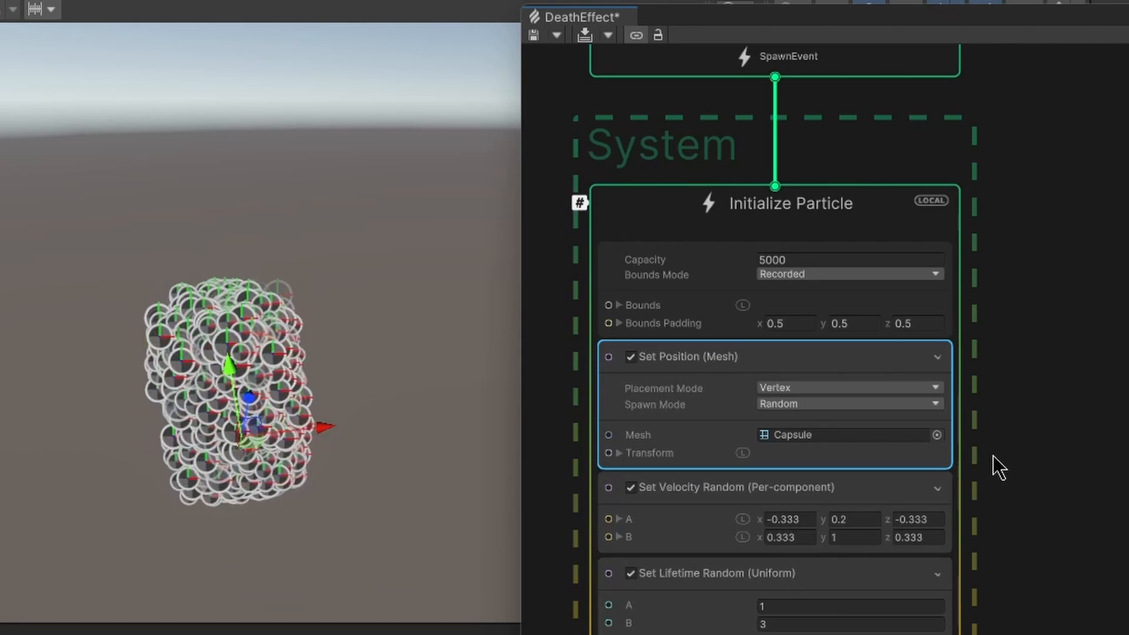
# - Assign the BSurfaceMesh mesh from the EvilCowAlien6 model as the Mesh of the Set Position (Mesh) block
pyautogui.moveTo(1041, 457); pyautogui.dragTo(1019, 391, button='middle')
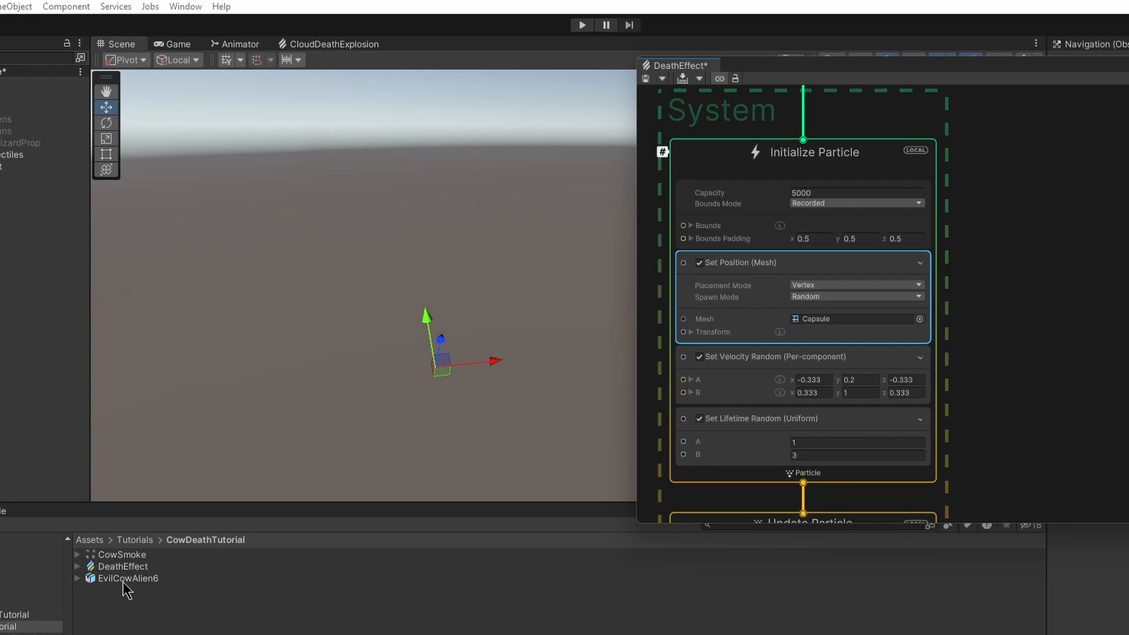
pyautogui.click(78, 579)
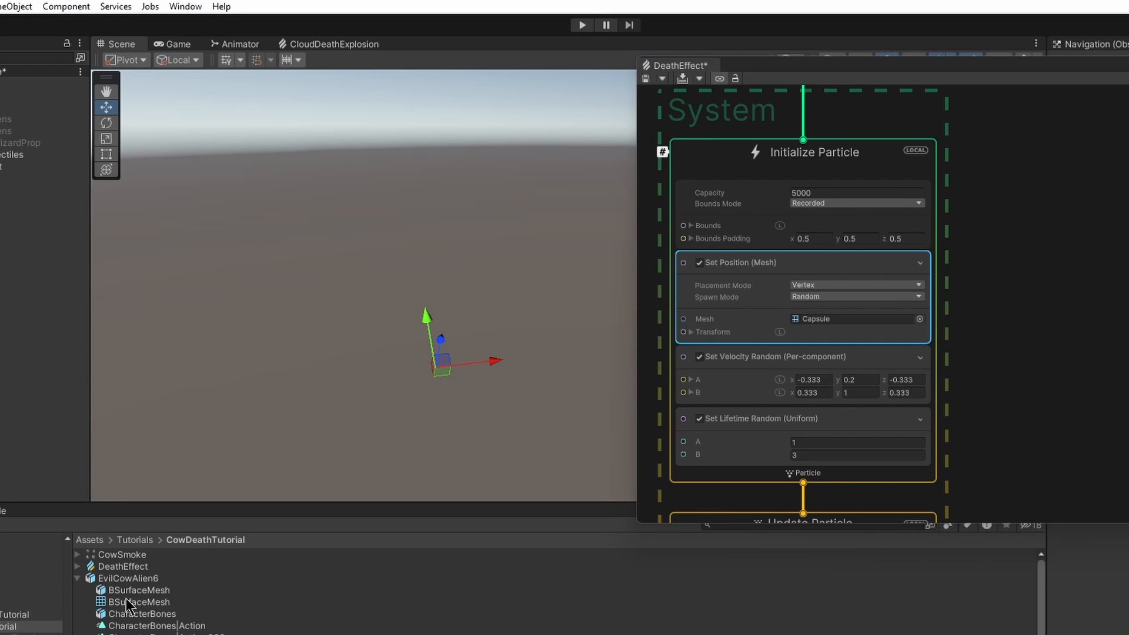
pyautogui.click(136, 603)
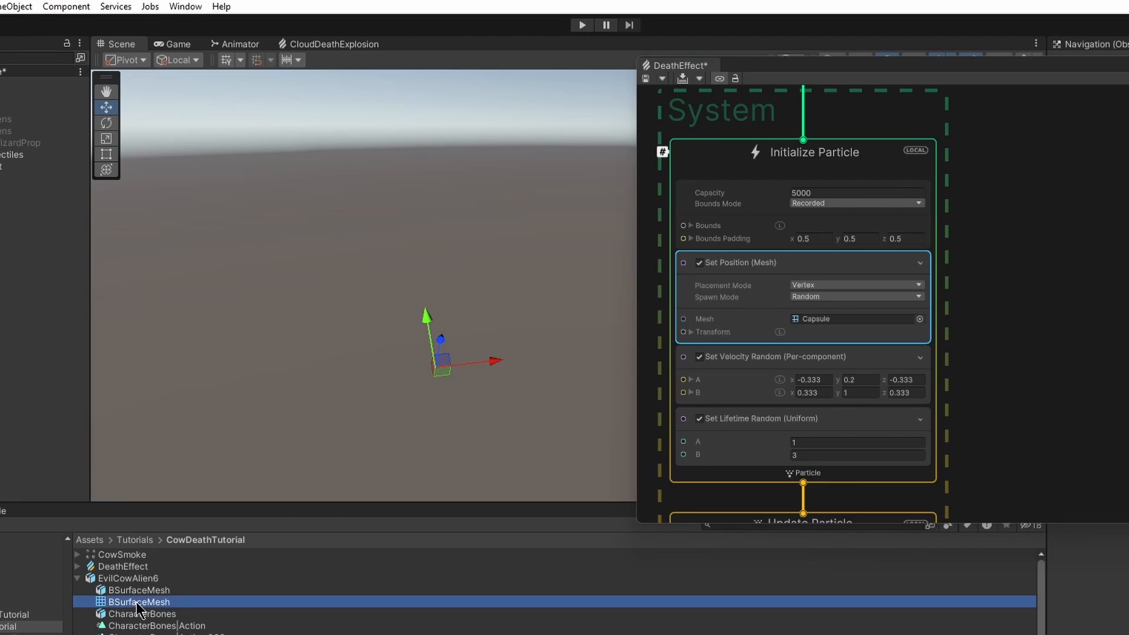
pyautogui.moveTo(137, 604); pyautogui.dragTo(809, 319)
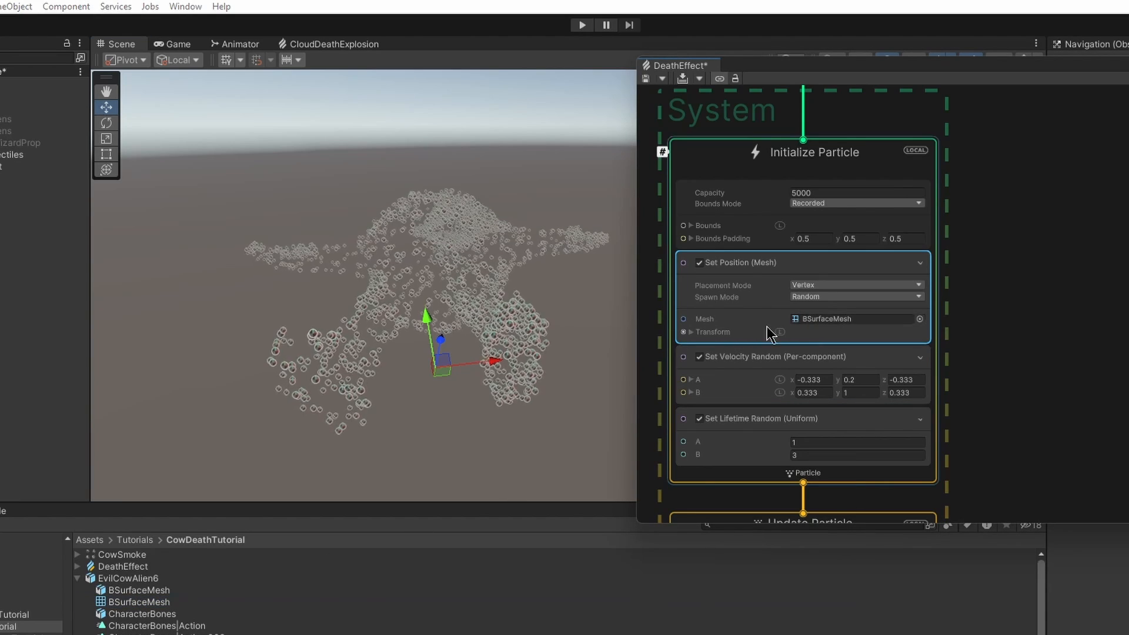
# - Expand the Transform of the Set Position (Mesh) block and set its X angle to -90
pyautogui.keyDown('alt'); pyautogui.moveTo(487, 331); pyautogui.dragTo(453, 465); pyautogui.keyUp('alt')
pyautogui.click(435, 371)
pyautogui.keyDown('alt'); pyautogui.moveTo(436, 359); pyautogui.dragTo(452, 224); pyautogui.keyUp('alt')
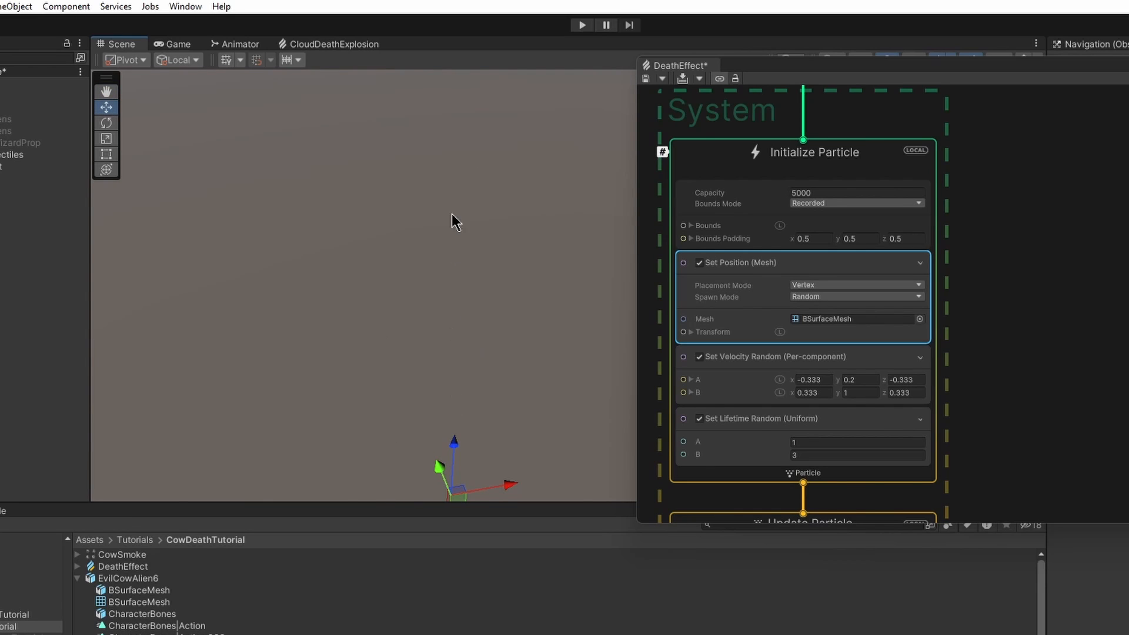
pyautogui.moveTo(488, 355); pyautogui.dragTo(410, 255, button='middle')
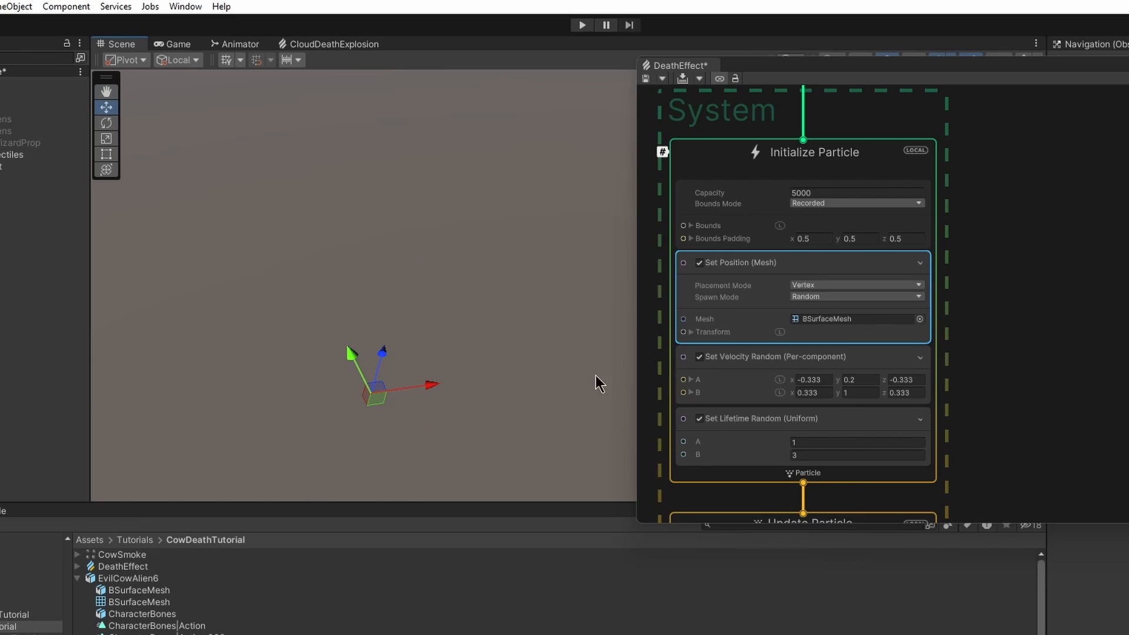
pyautogui.click(691, 332)
pyautogui.click(800, 358)
pyautogui.write('-90')
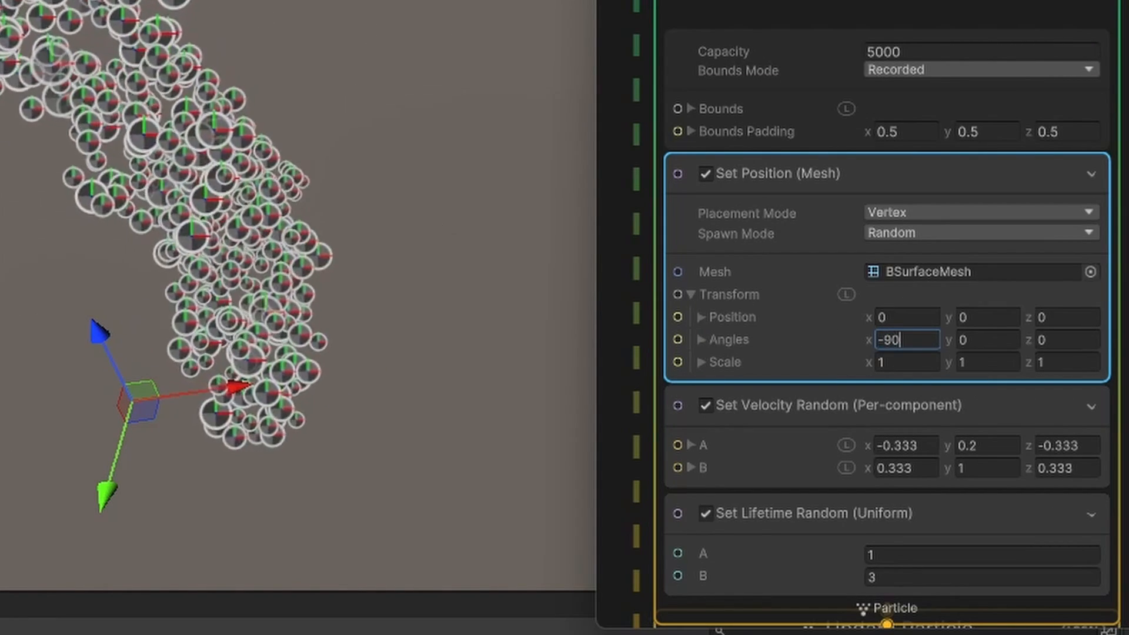
# - Save the graph and inspect the cow-shaped particles' orientation from several angles in the scene view
pyautogui.scroll(-4, 152, 82)
pyautogui.moveTo(151, 82); pyautogui.dragTo(284, 109, button='middle')
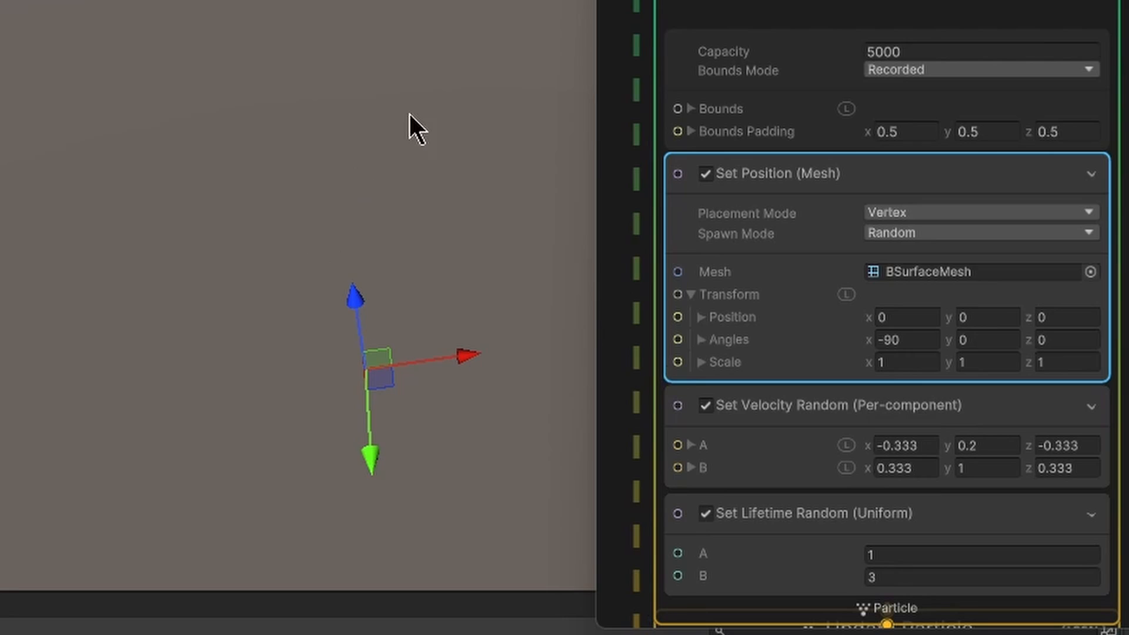
pyautogui.moveTo(401, 302); pyautogui.dragTo(322, 194, button='middle')
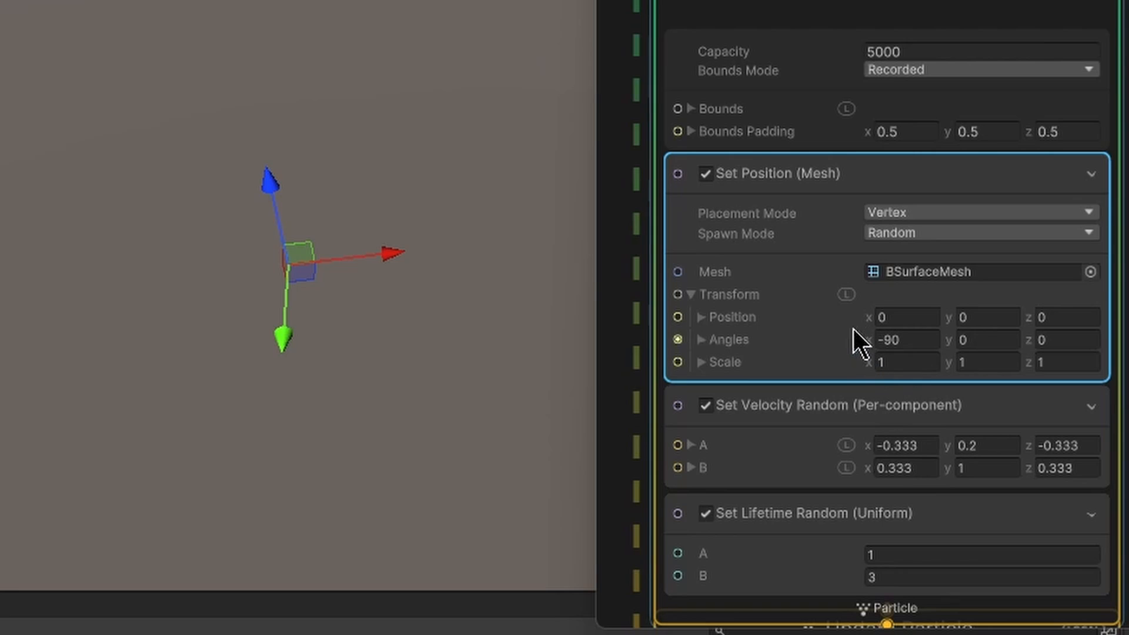
pyautogui.hotkey('ctrl', 's')
pyautogui.keyDown('alt'); pyautogui.moveTo(463, 163); pyautogui.dragTo(418, 73); pyautogui.keyUp('alt')
pyautogui.moveTo(414, 87); pyautogui.dragTo(456, 404, button='middle')
pyautogui.moveTo(385, 353); pyautogui.dragTo(381, 256, button='middle')
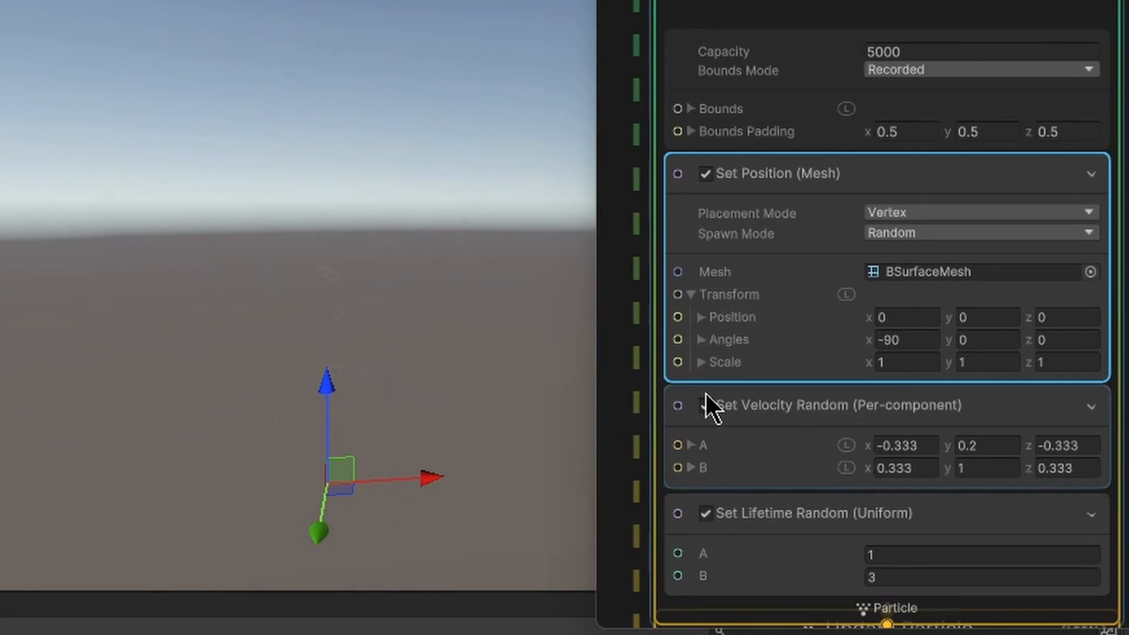
pyautogui.moveTo(408, 331); pyautogui.dragTo(387, 270, button='middle')
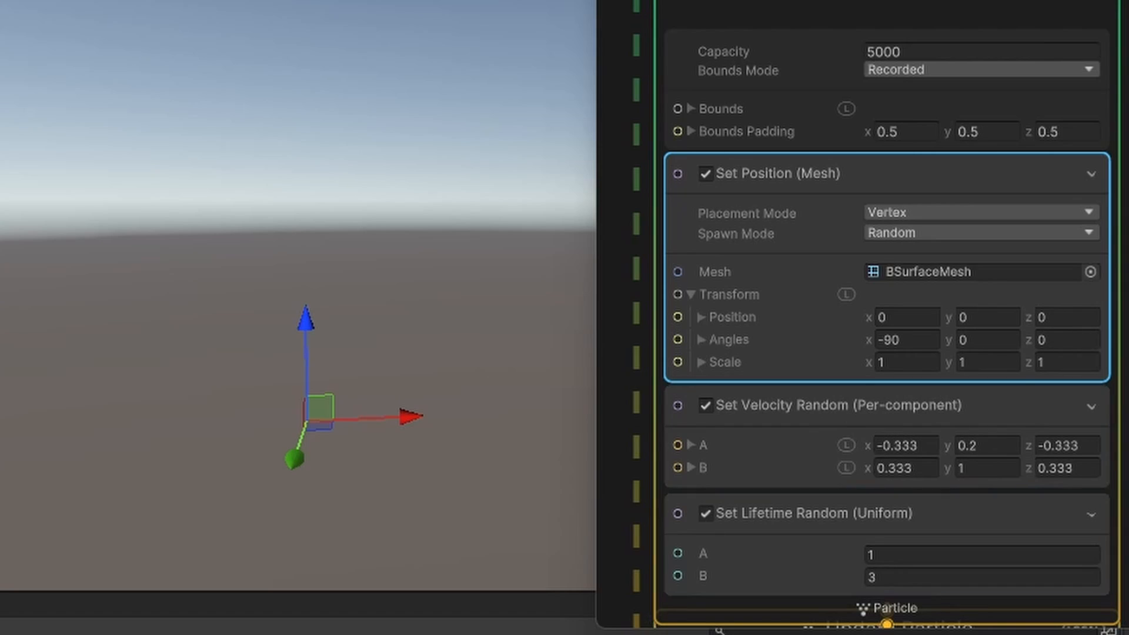
# - In the Set Velocity Random block, set the Y velocity to 1 for A and 10 for B
pyautogui.moveTo(952, 478); pyautogui.dragTo(977, 207, button='middle')
pyautogui.click(912, 214)
pyautogui.click(990, 185)
pyautogui.write('1')
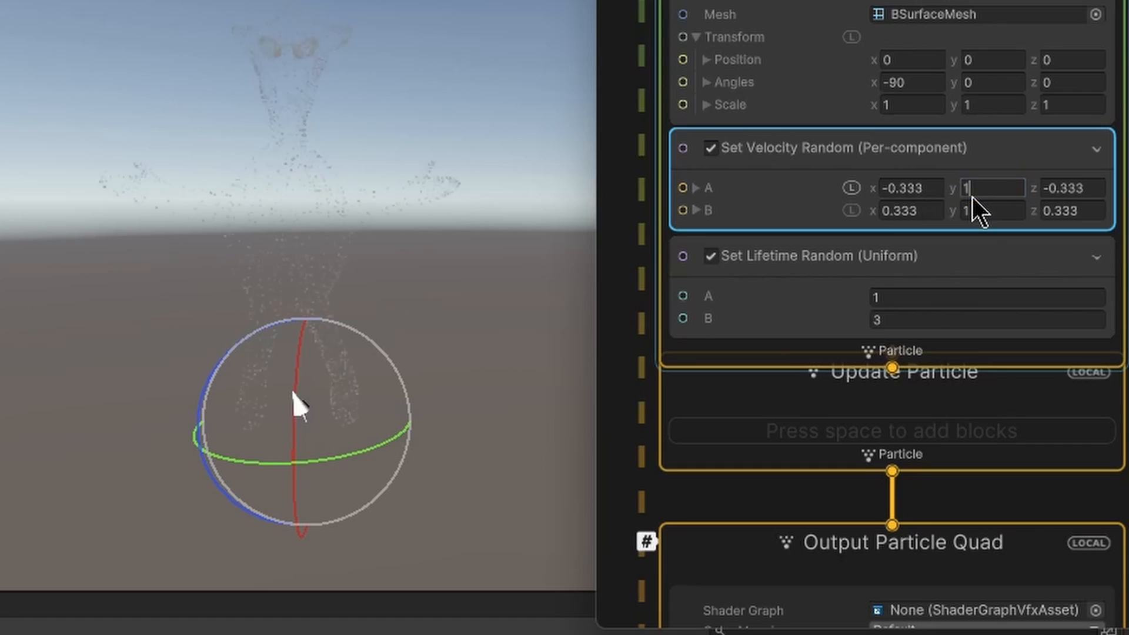
pyautogui.click(984, 214)
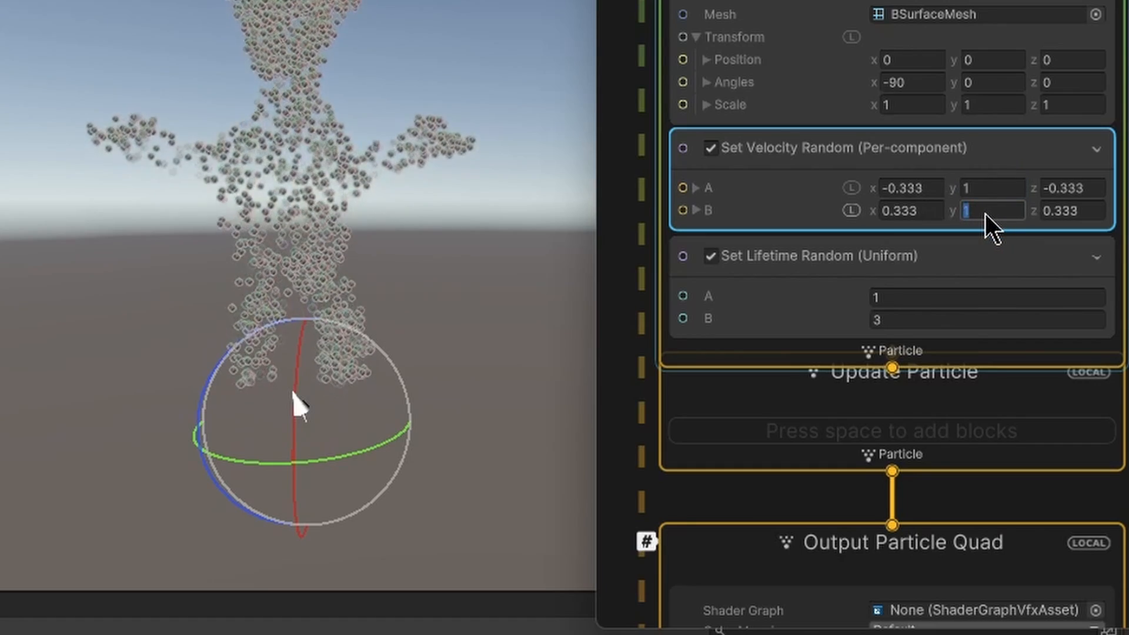
pyautogui.write('10')
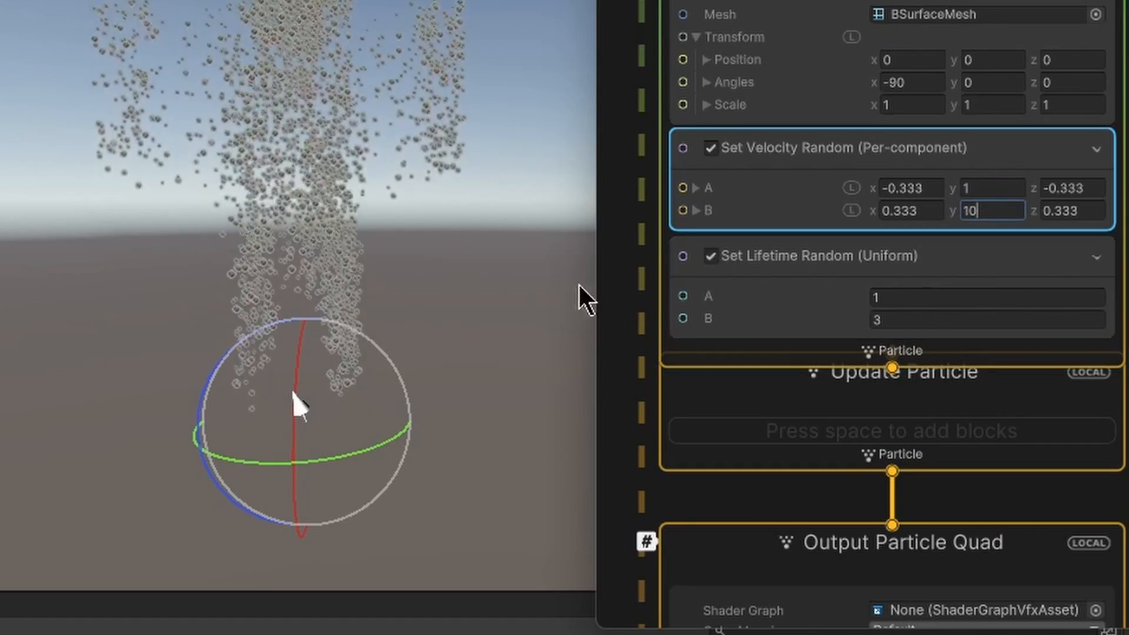
pyautogui.moveTo(423, 274); pyautogui.dragTo(343, 410, button='middle')
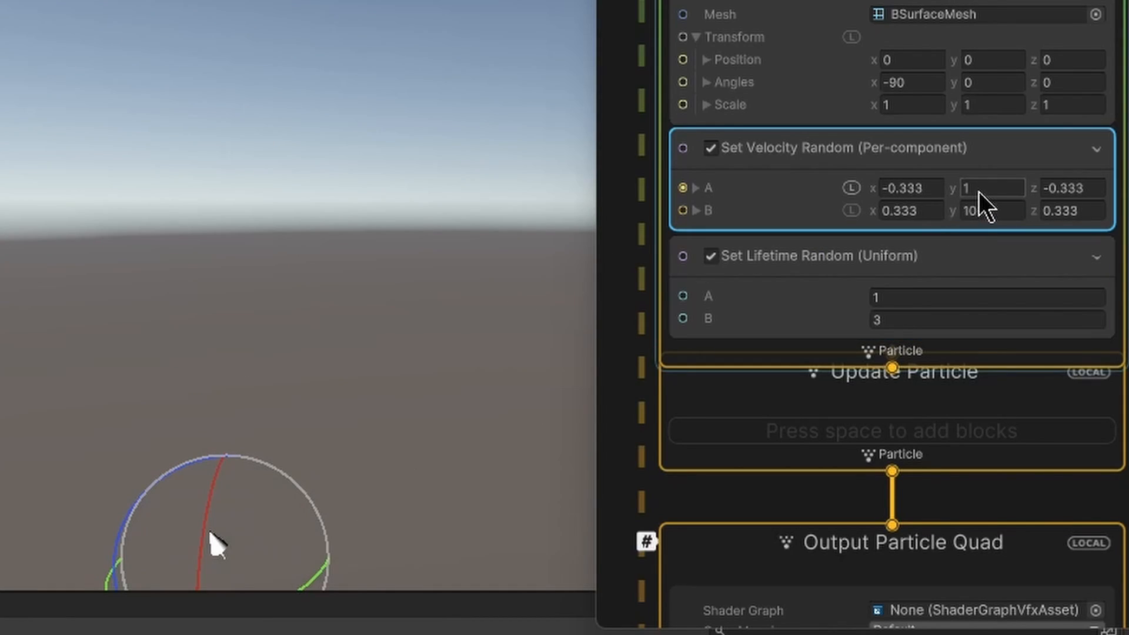
pyautogui.click(994, 211)
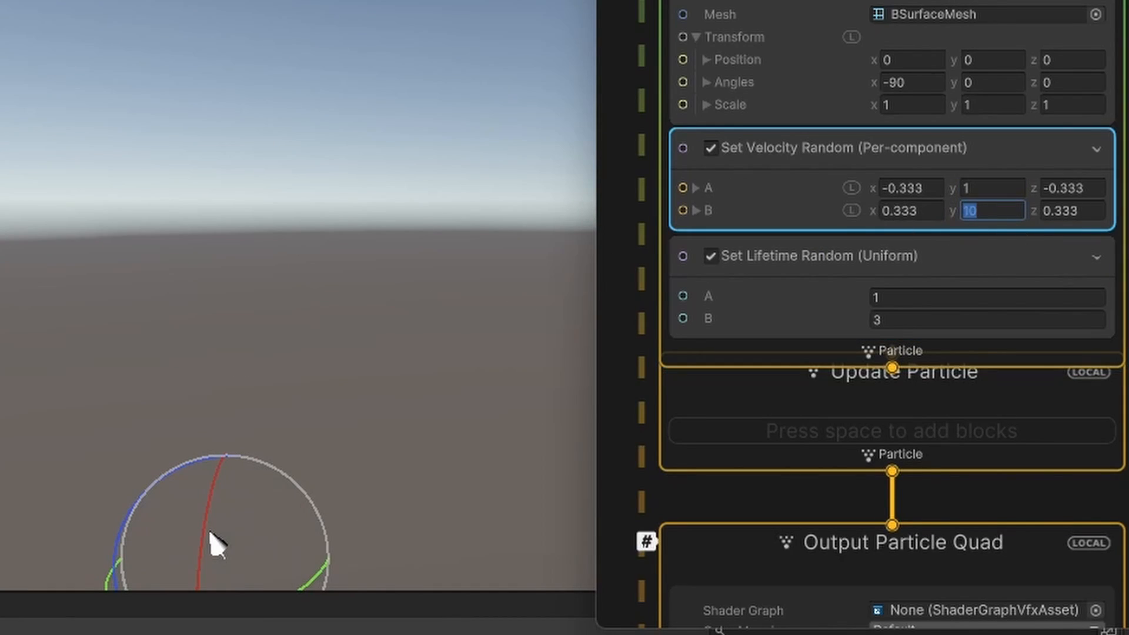
pyautogui.click(618, 2)
pyautogui.moveTo(410, 348); pyautogui.dragTo(435, 200, button='middle')
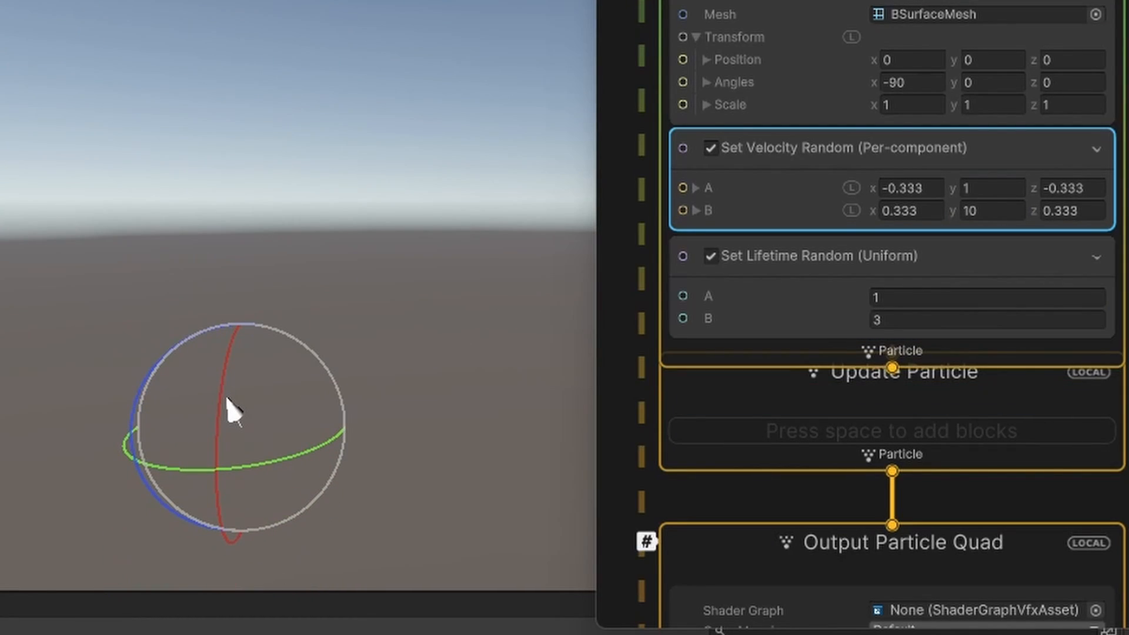
# - Assign the CowSmoke texture as the Main Texture of the Output Particle Quad context
pyautogui.moveTo(1087, 385); pyautogui.dragTo(1126, 287, button='middle')
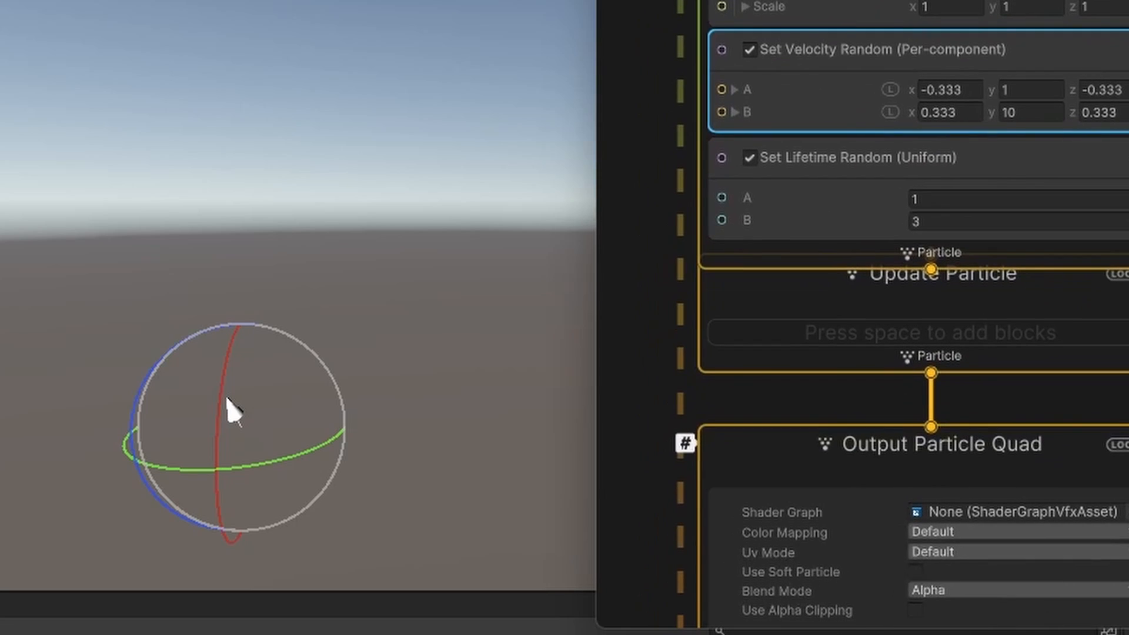
pyautogui.moveTo(1080, 267); pyautogui.dragTo(1081, 234)
pyautogui.moveTo(1122, 541); pyautogui.dragTo(1128, 77, button='middle')
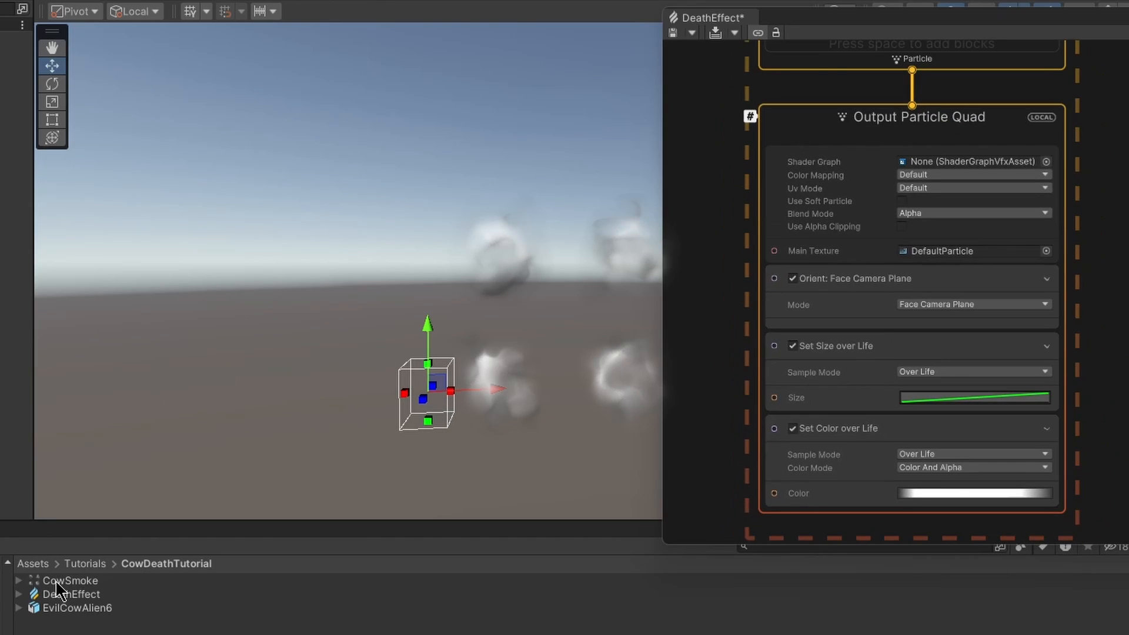
pyautogui.click(57, 582)
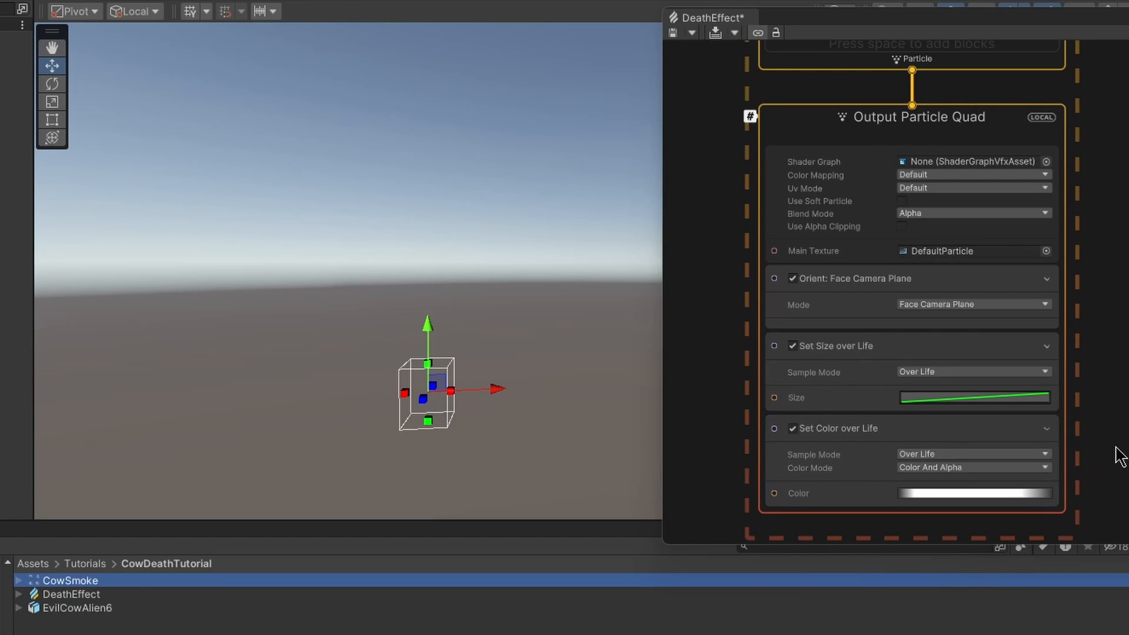
pyautogui.moveTo(1125, 459)
pyautogui.mouseDown(button='middle')
pyautogui.moveTo(1117, 489)
pyautogui.moveTo(1112, 468)
pyautogui.mouseUp(button='middle')
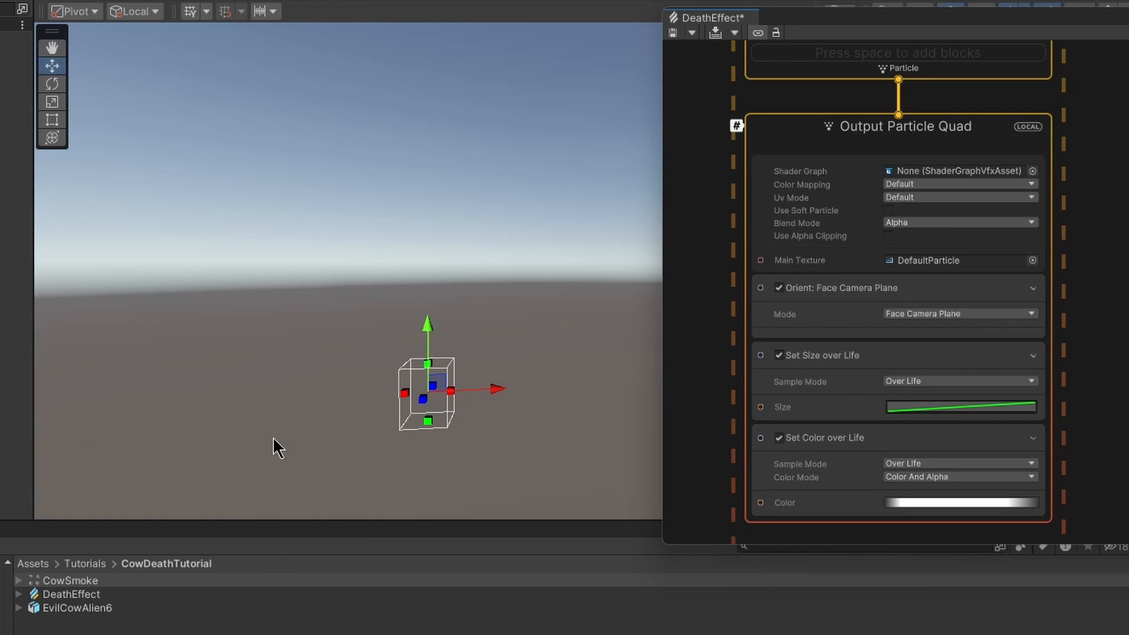
pyautogui.moveTo(64, 582); pyautogui.dragTo(930, 260)
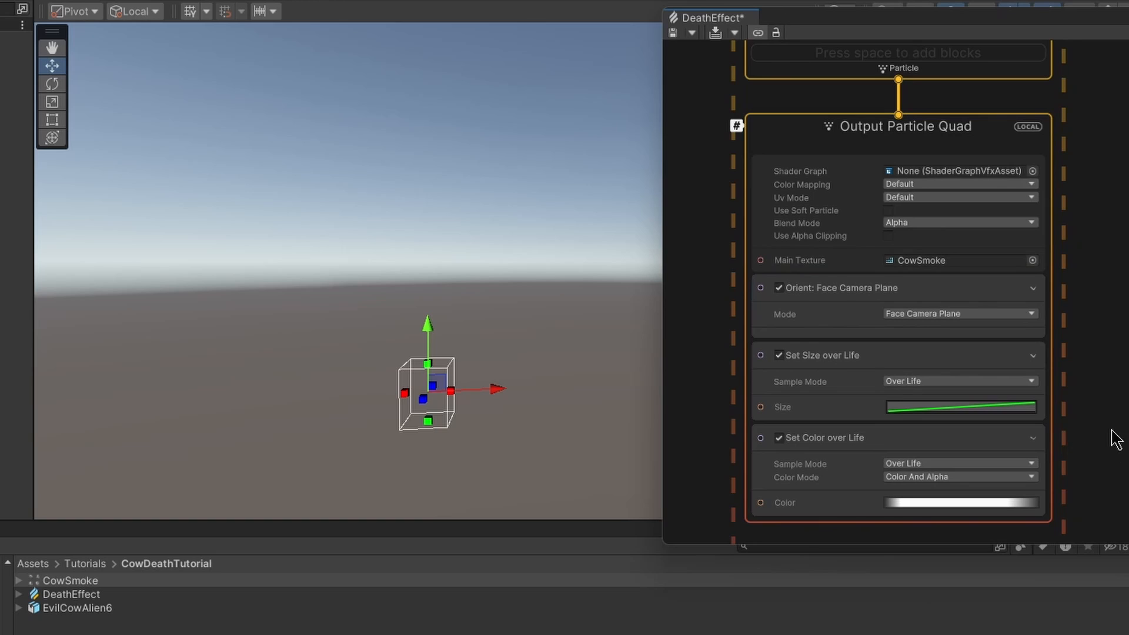
# - Save the graph and inspect the particles with the CowSmoke texture in the scene view
pyautogui.moveTo(1111, 431)
pyautogui.mouseDown(button='middle')
pyautogui.moveTo(1121, 383)
pyautogui.moveTo(1099, 434)
pyautogui.mouseUp(button='middle')
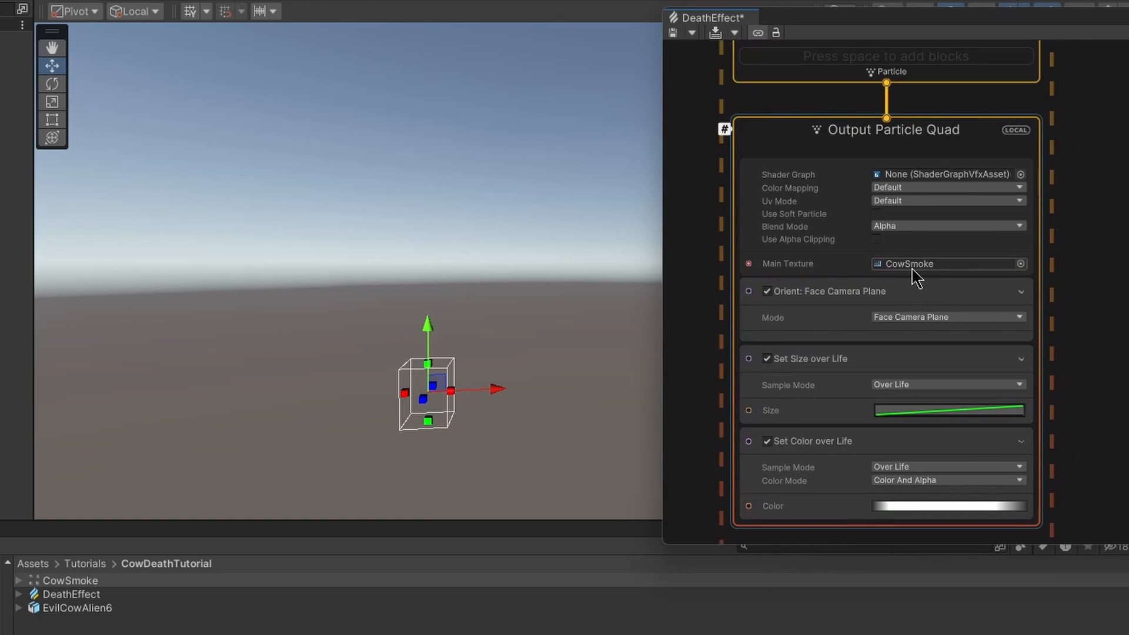
pyautogui.click(673, 32)
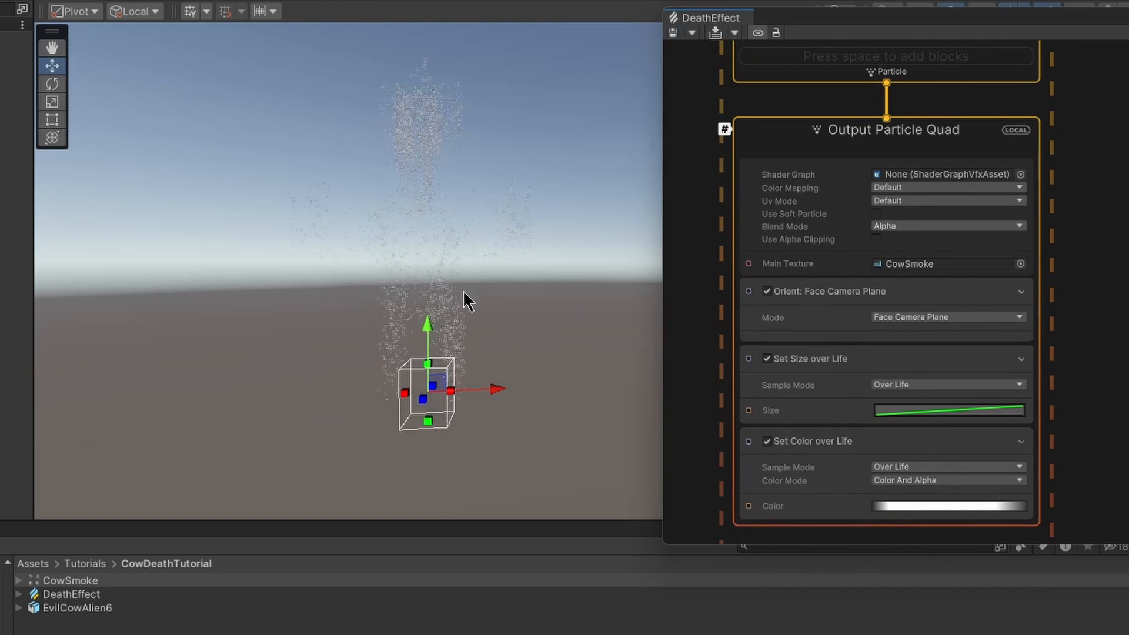
pyautogui.scroll(3, 489, 352)
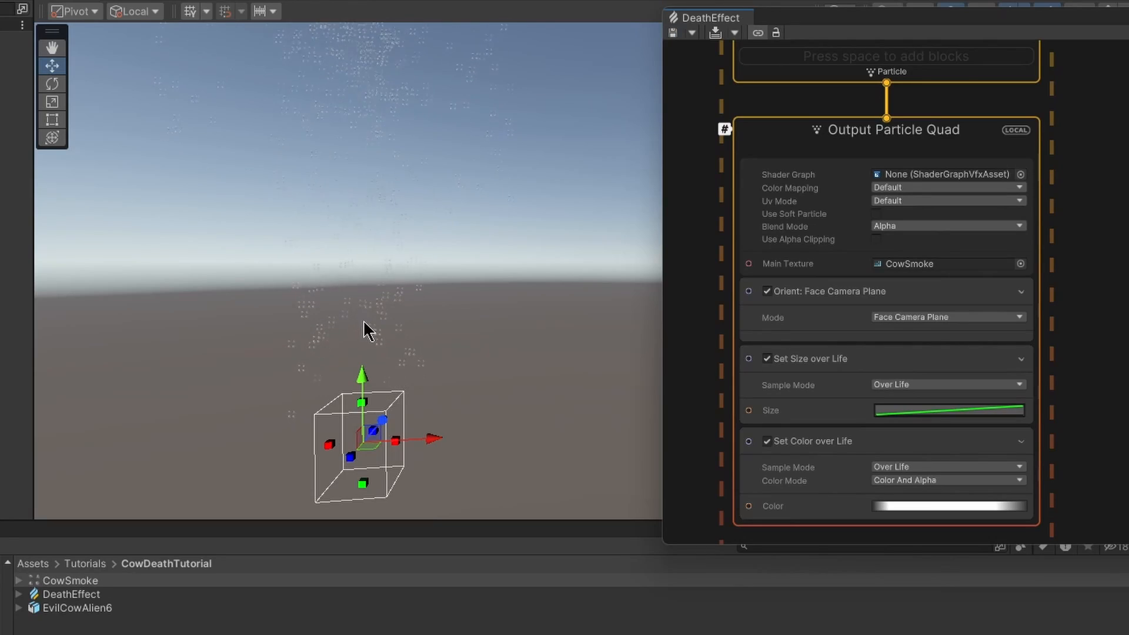
pyautogui.scroll(-2, 481, 339)
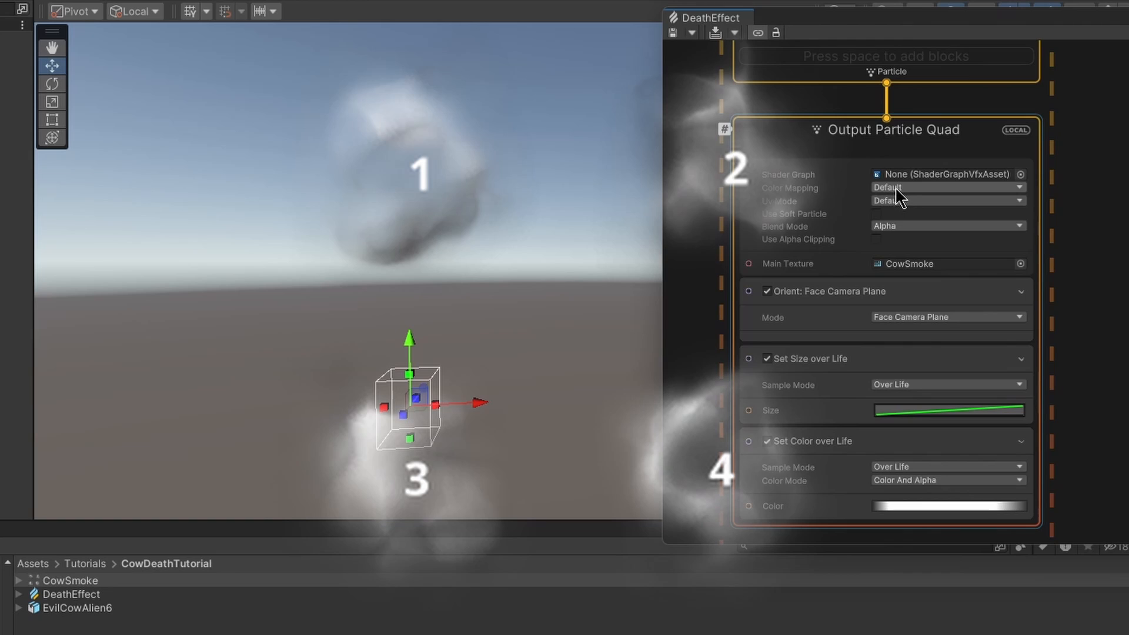
# - Set the Uv Mode of Output Particle Quad to Flipbook with a Flip Book Size of 2 by 2
pyautogui.click(892, 200)
pyautogui.click(937, 235)
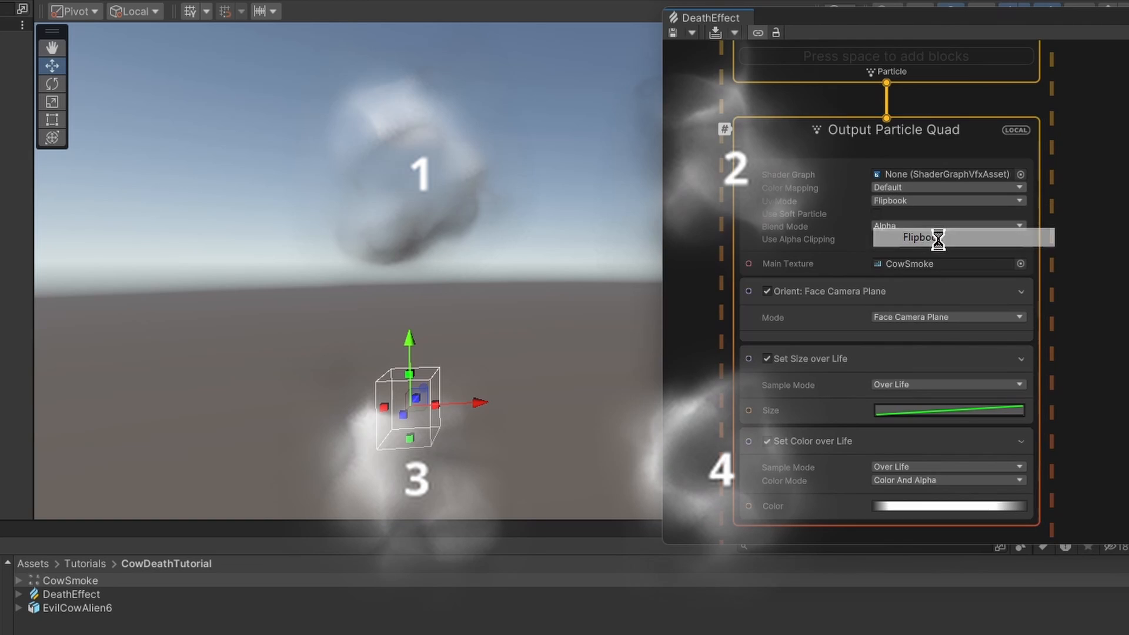
pyautogui.click(906, 277)
pyautogui.write('2')
pyautogui.click(964, 277)
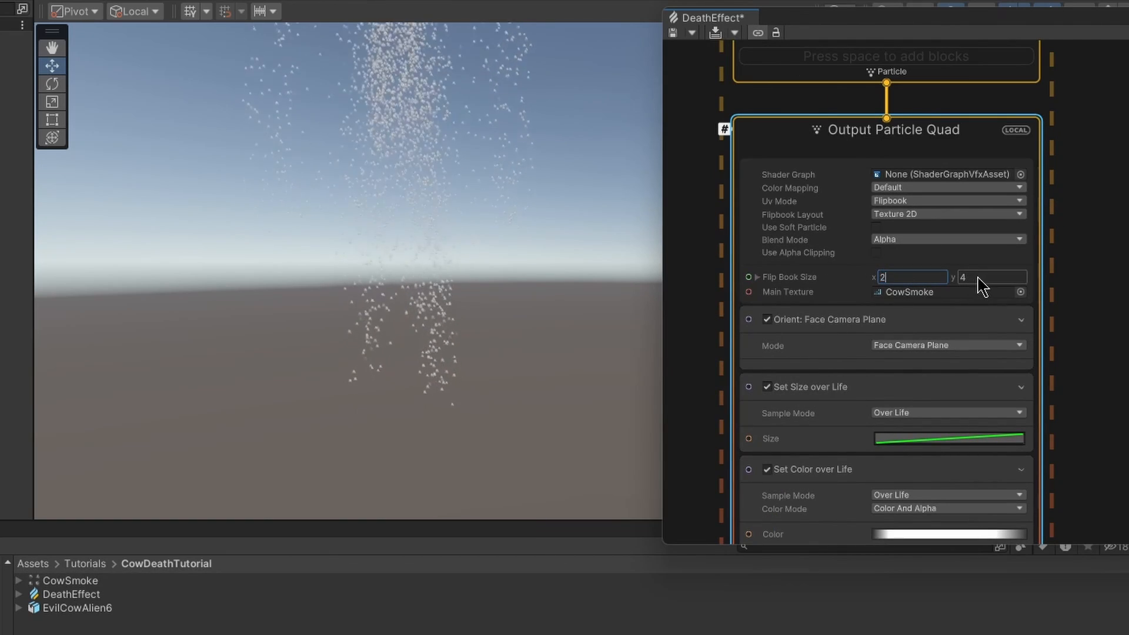
pyautogui.write('2')
pyautogui.click(1093, 288)
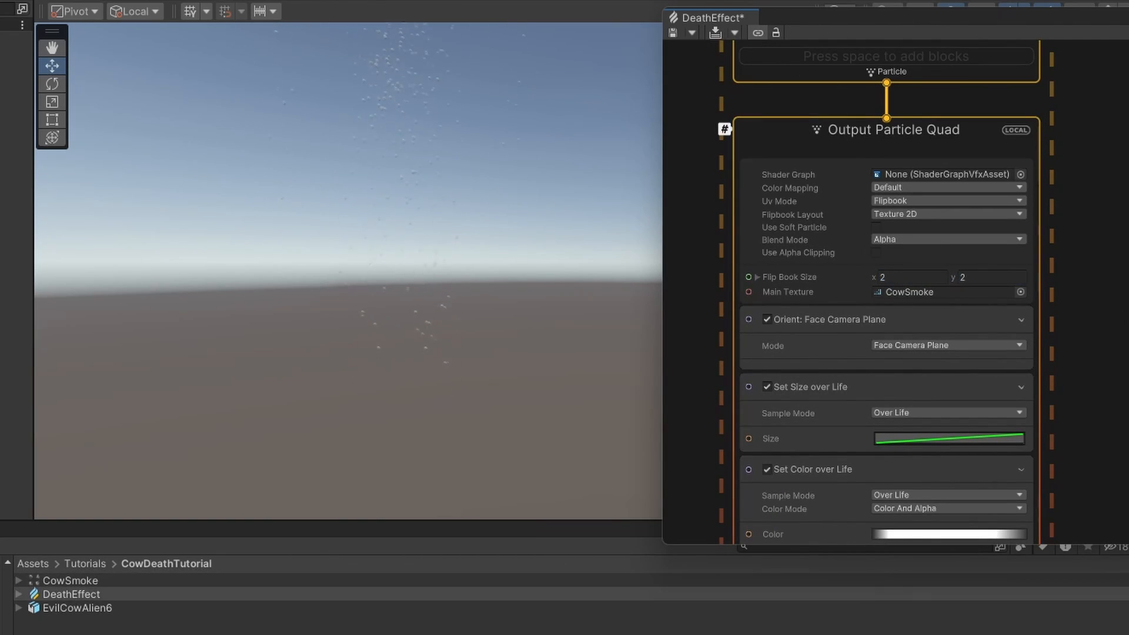
# - Check the CowSmoke texture's preview against the flip book size and save the graph
pyautogui.click(68, 581)
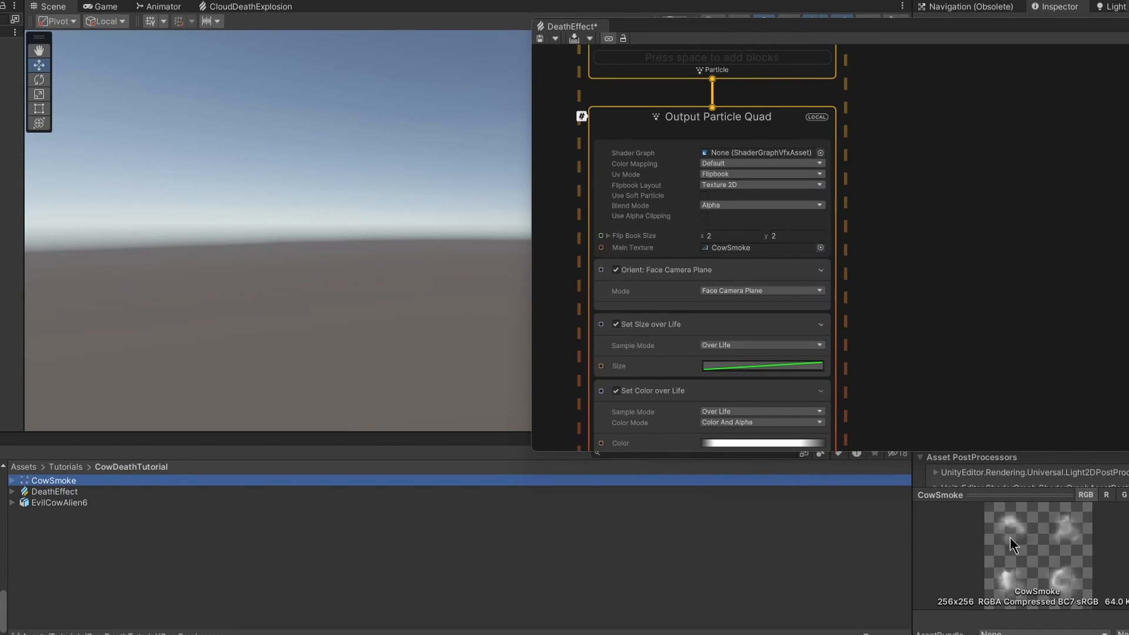
pyautogui.click(709, 235)
pyautogui.click(539, 39)
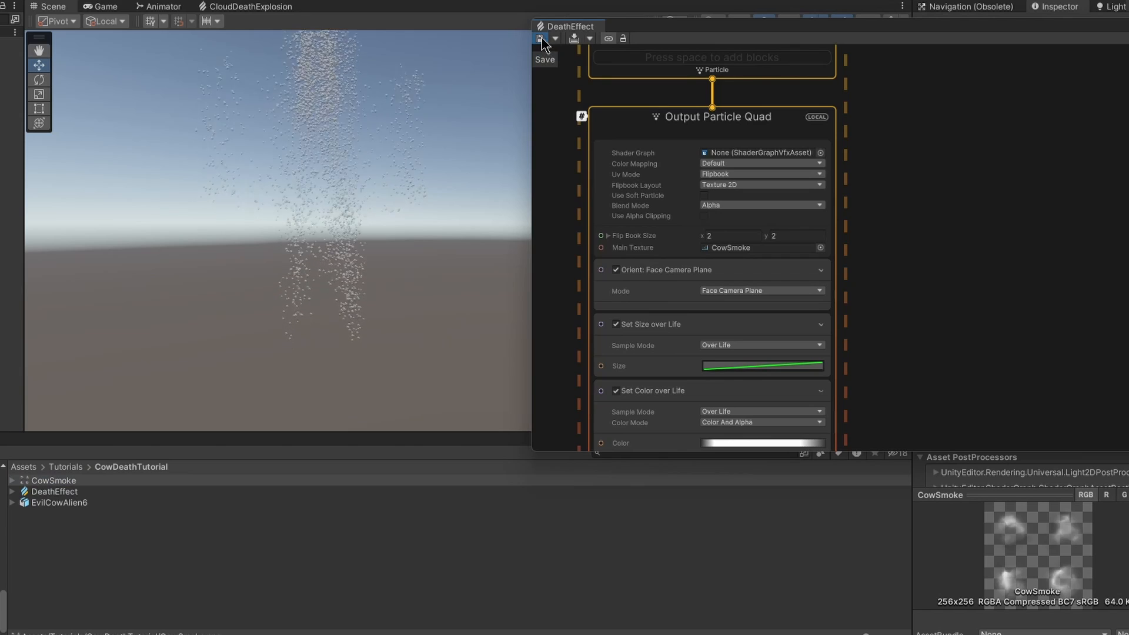
pyautogui.click(541, 40)
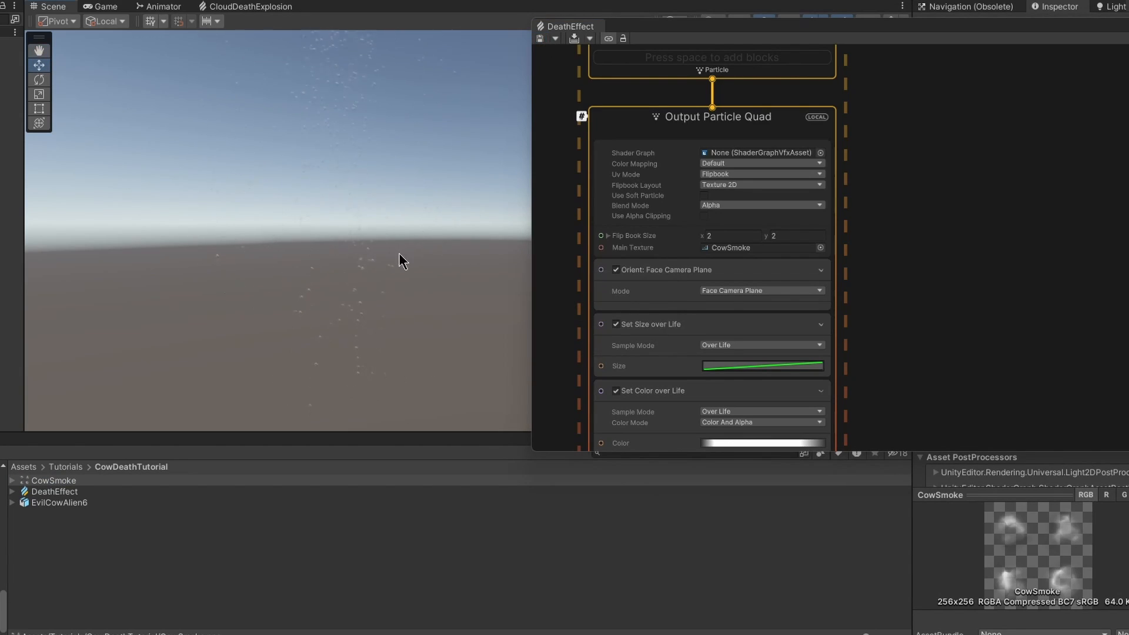
# - Select the Set Size over Life block, then narrow and reposition the DeathEffect graph window to uncover the Inspector
pyautogui.moveTo(860, 216); pyautogui.dragTo(856, 151, button='middle')
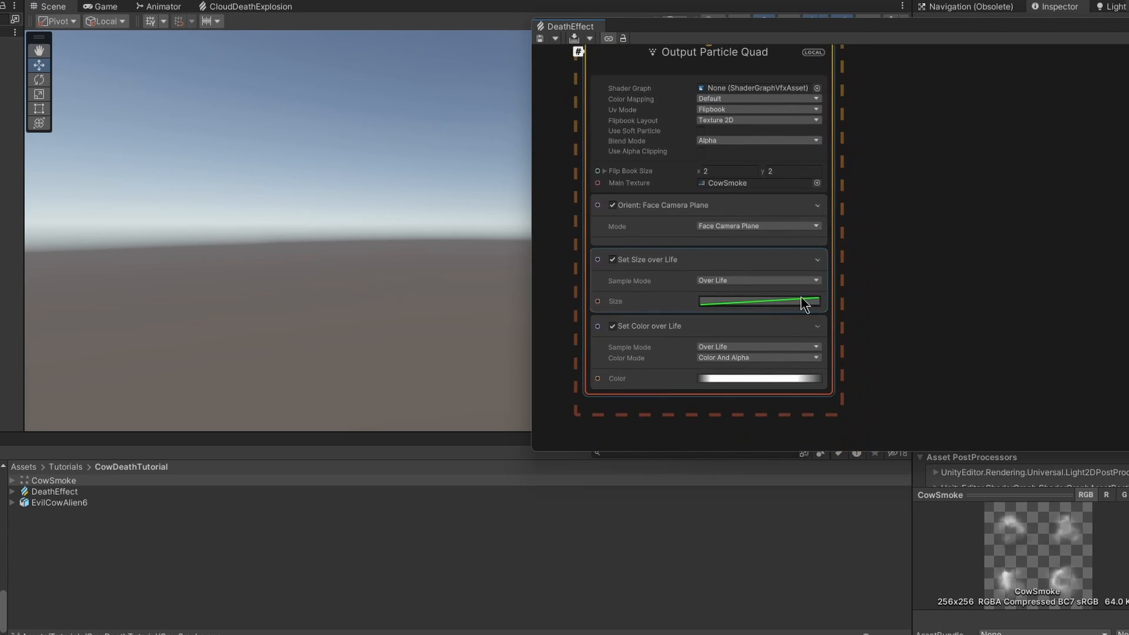
pyautogui.click(751, 262)
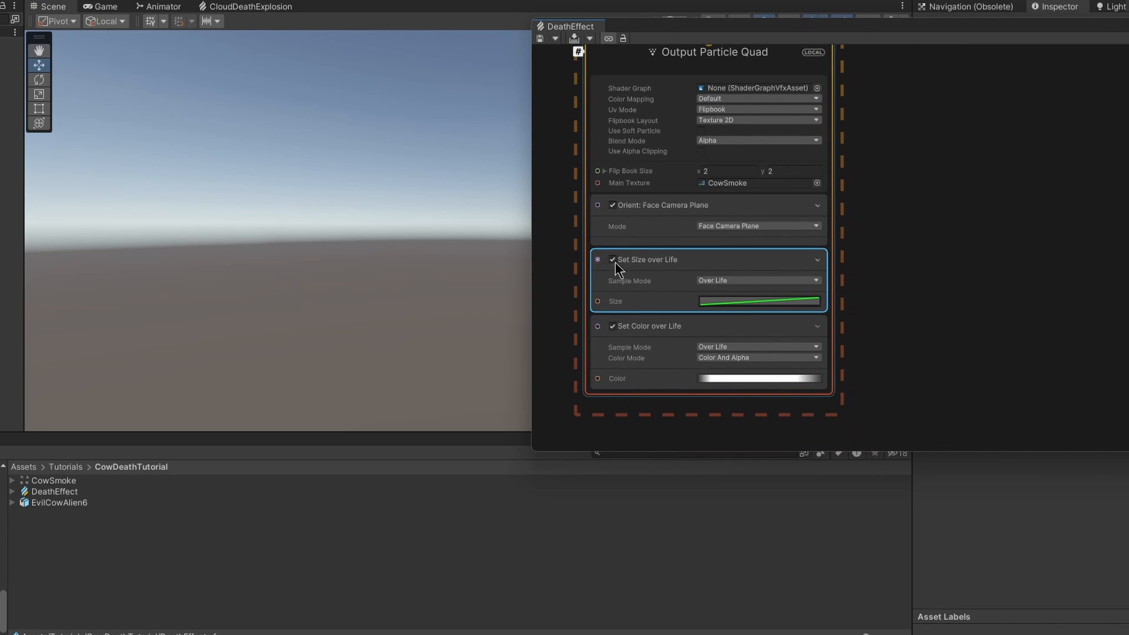
pyautogui.moveTo(1001, 28); pyautogui.dragTo(628, 34)
pyautogui.moveTo(1044, 106); pyautogui.dragTo(525, 125)
pyautogui.moveTo(396, 30); pyautogui.dragTo(735, 38)
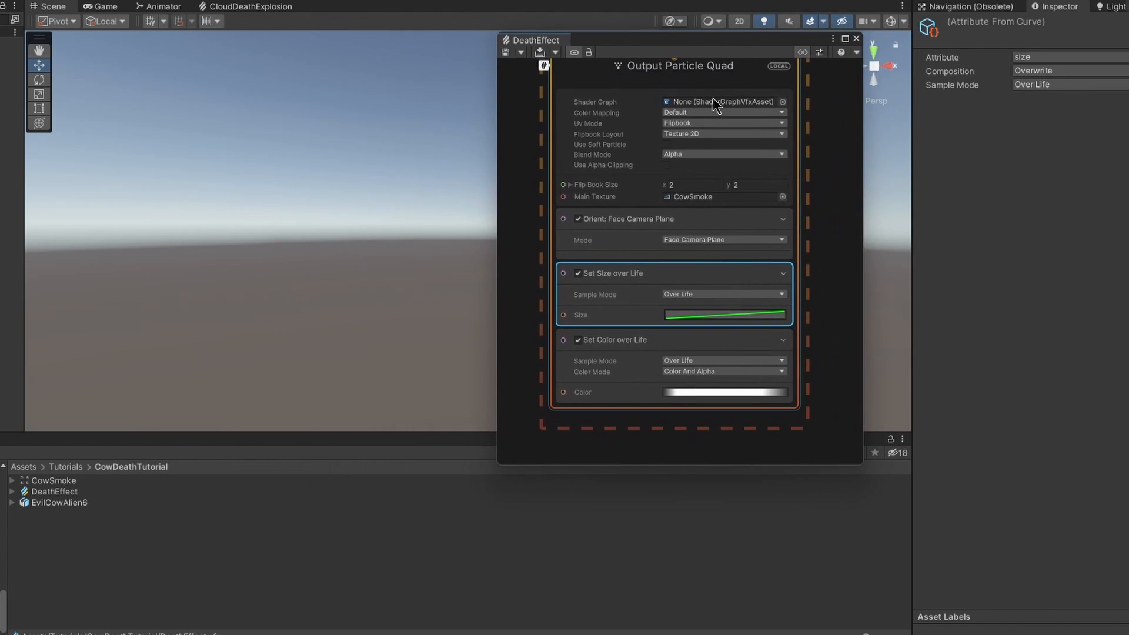
# - Change the Composition of the Set Size over Life block from Overwrite to Multiply
pyautogui.click(643, 330)
pyautogui.click(637, 277)
pyautogui.click(638, 221)
pyautogui.click(649, 272)
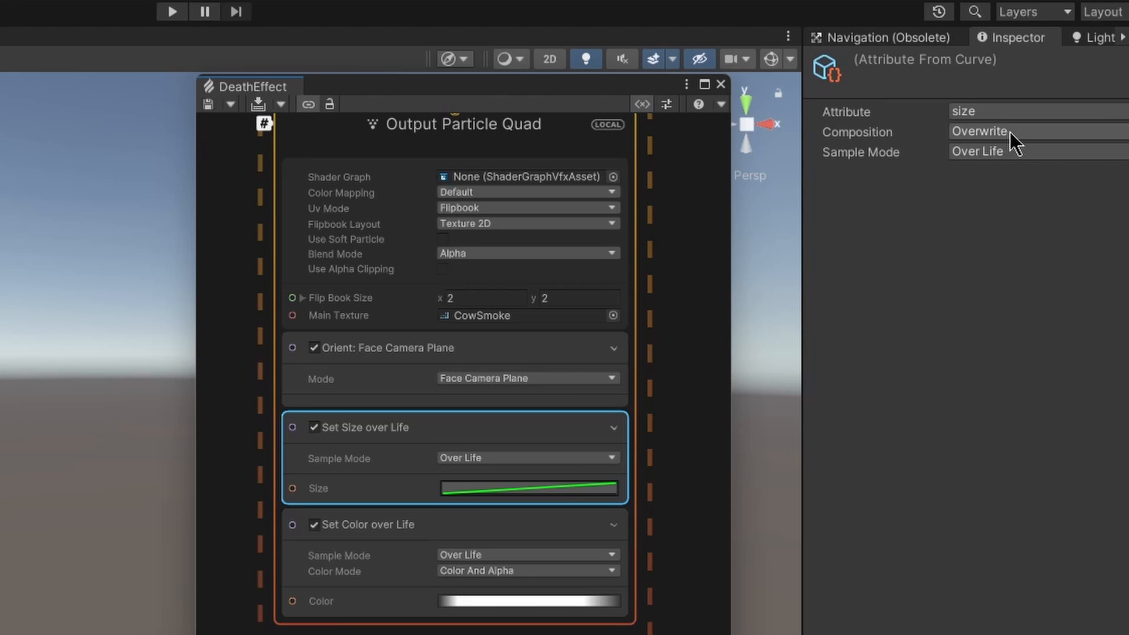
pyautogui.scroll(-3, 526, 442)
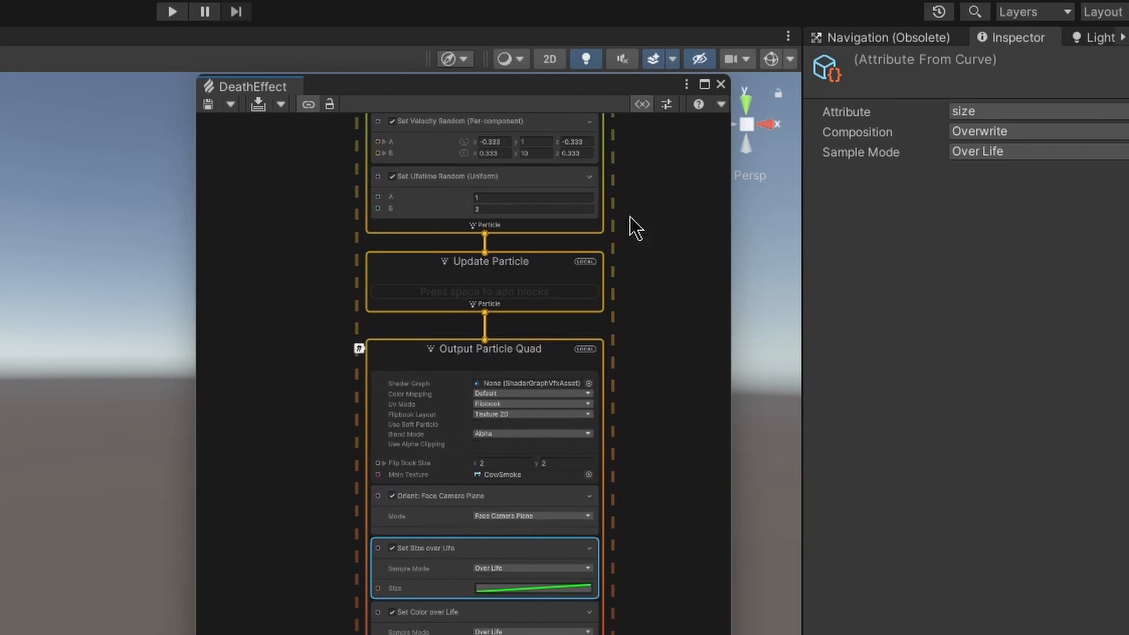
pyautogui.moveTo(628, 267); pyautogui.dragTo(643, 386, button='middle')
pyautogui.moveTo(709, 409); pyautogui.dragTo(688, 251, button='middle')
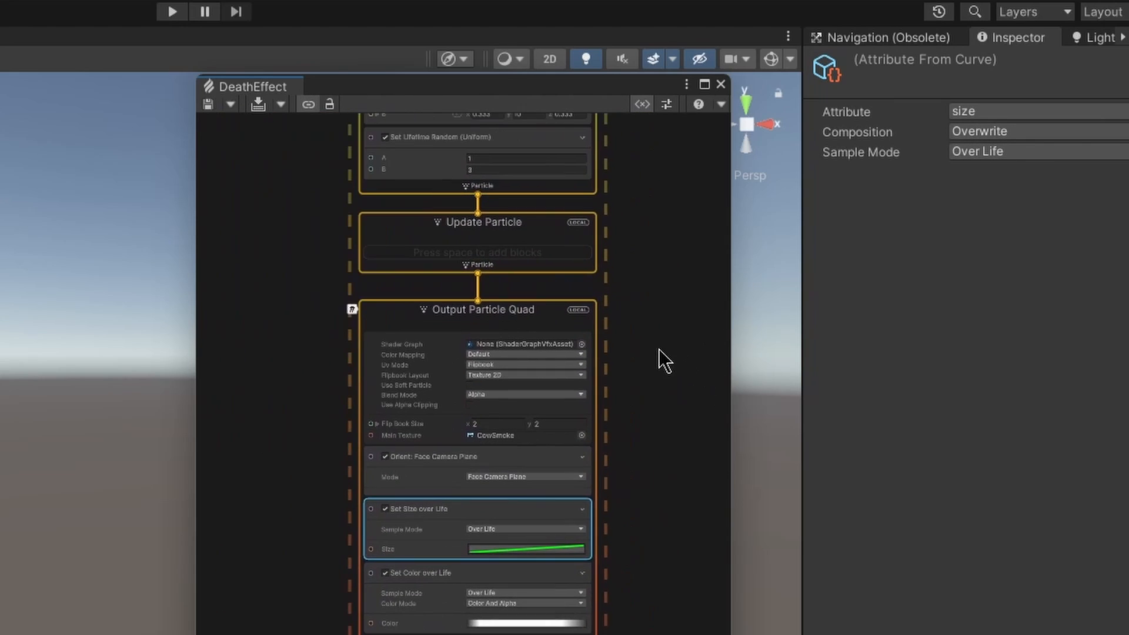
pyautogui.click(1051, 134)
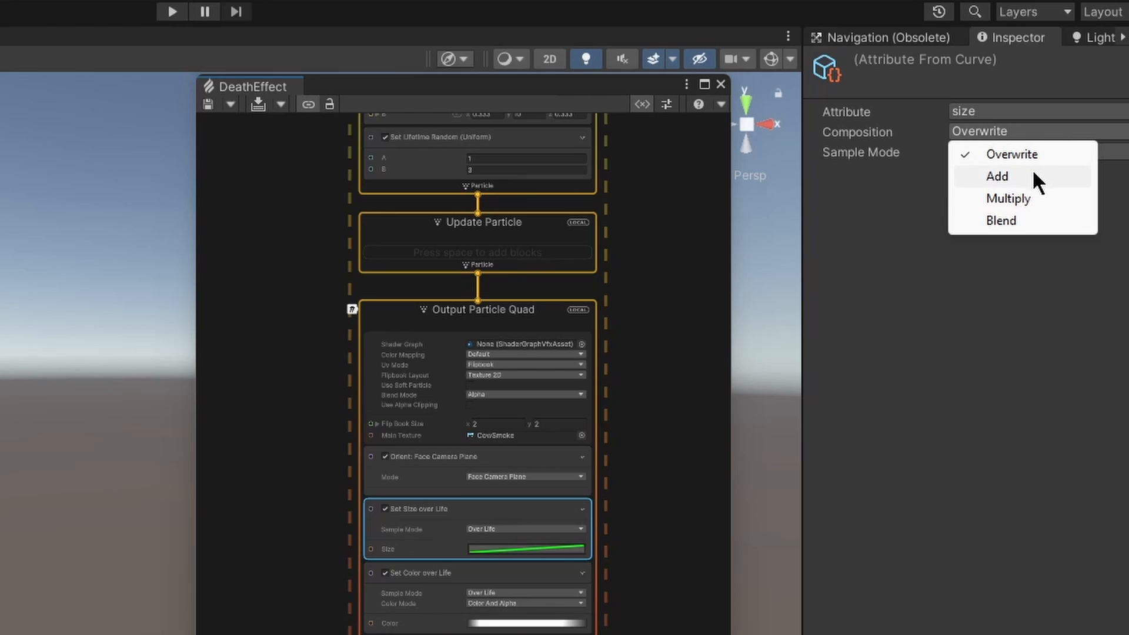
pyautogui.click(1017, 197)
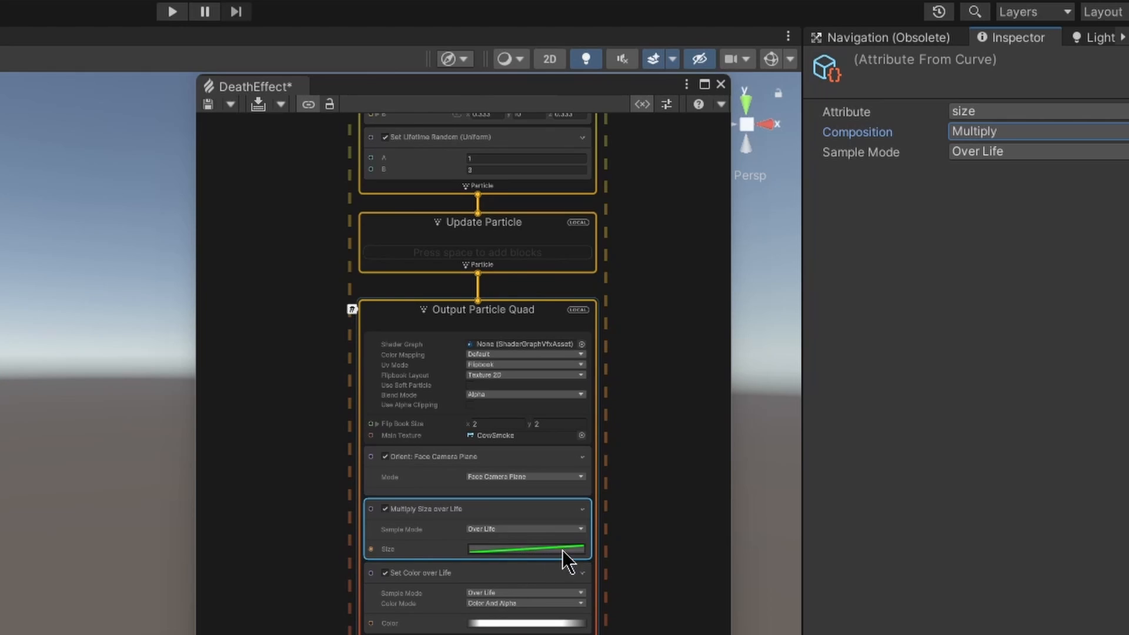
# - Apply the rise-and-fall preset to the Multiply Size over Life curve, raise its peak to about 2.5 and tilt the peak's tangent upward
pyautogui.moveTo(644, 587); pyautogui.dragTo(602, 513, button='middle')
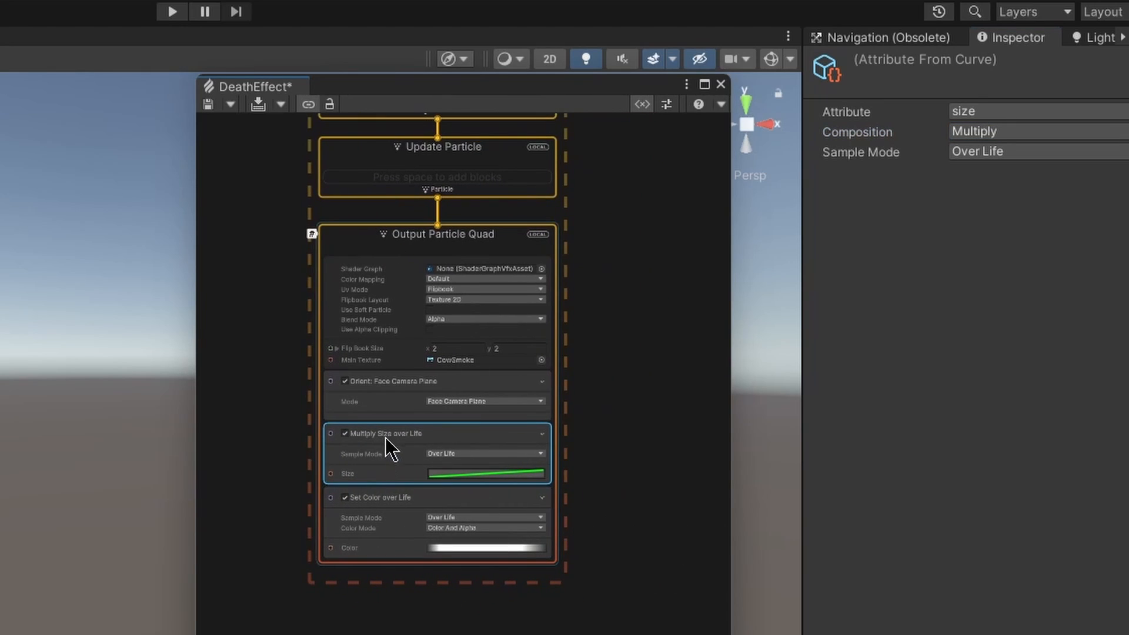
pyautogui.click(432, 474)
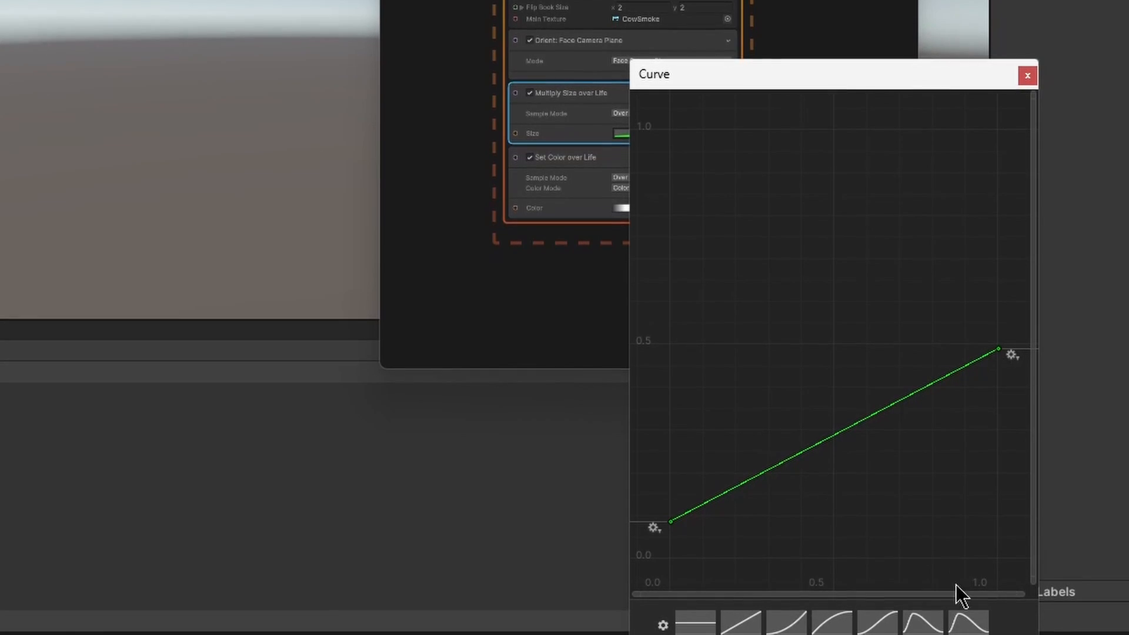
pyautogui.click(926, 620)
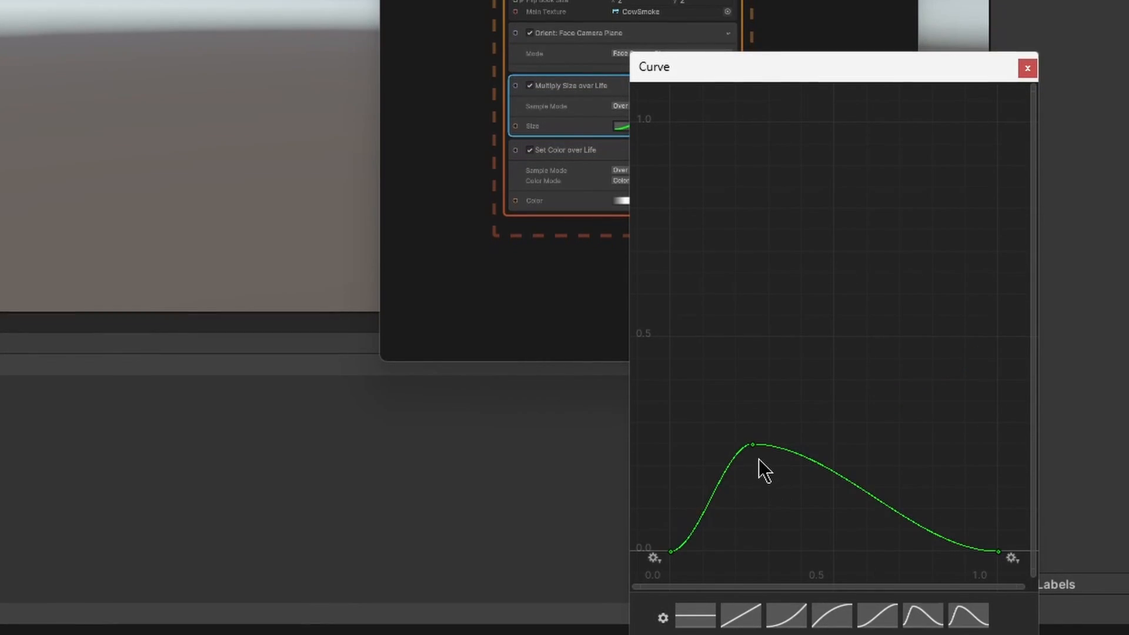
pyautogui.moveTo(753, 443); pyautogui.dragTo(742, 122)
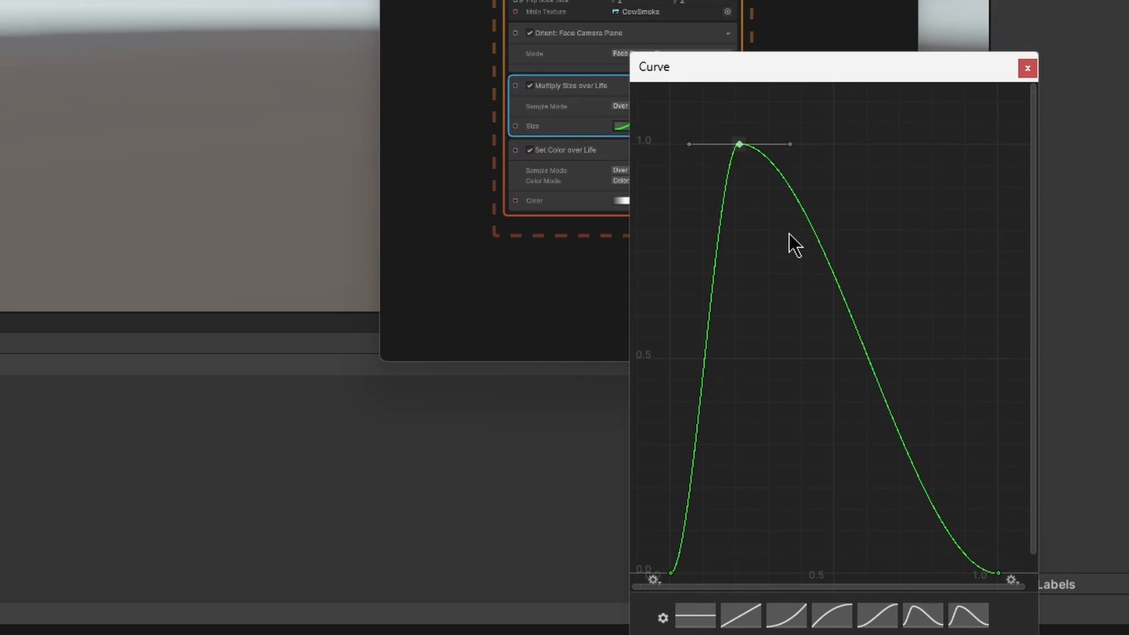
pyautogui.moveTo(735, 422); pyautogui.dragTo(750, 207)
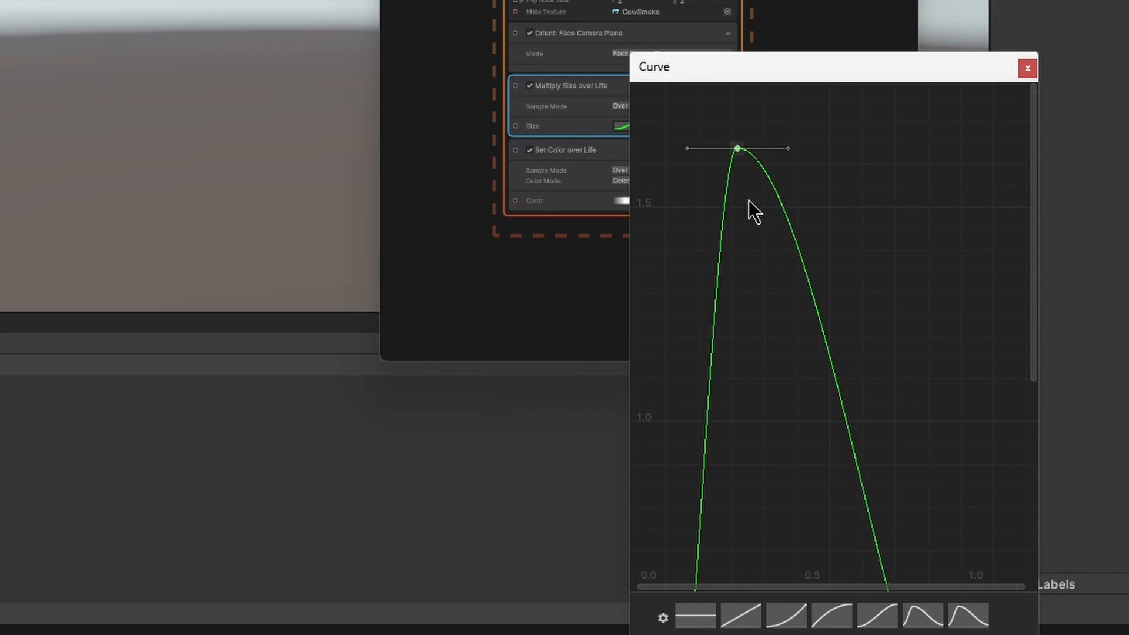
pyautogui.moveTo(761, 442); pyautogui.dragTo(748, 223)
pyautogui.moveTo(764, 468); pyautogui.dragTo(758, 291)
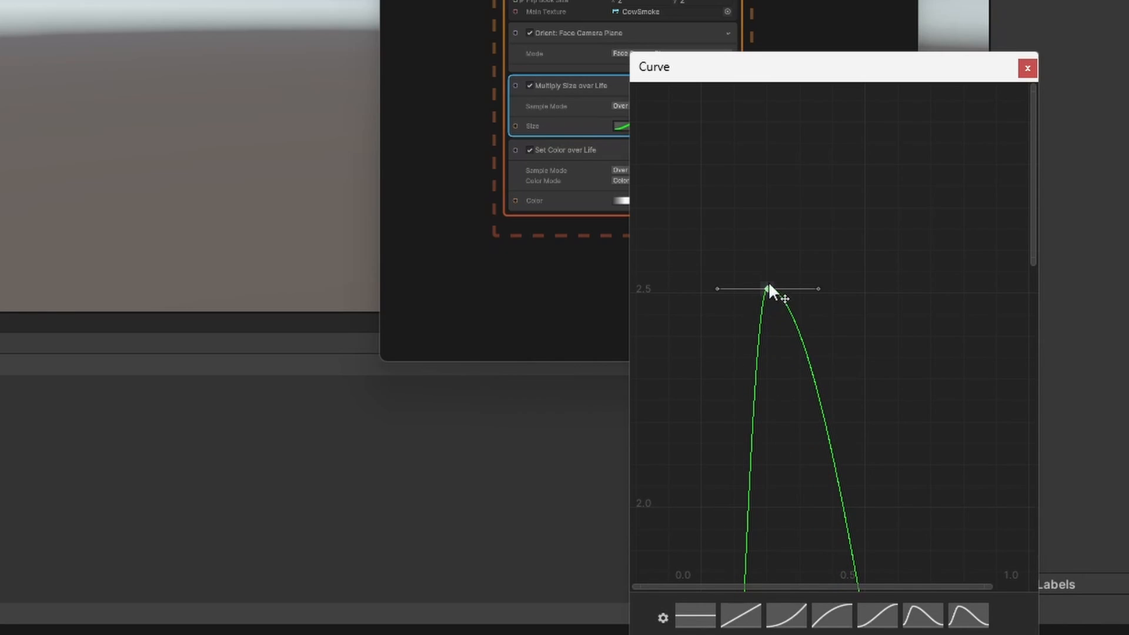
pyautogui.moveTo(771, 419); pyautogui.dragTo(819, 486, button='middle')
pyautogui.moveTo(827, 223); pyautogui.dragTo(816, 157)
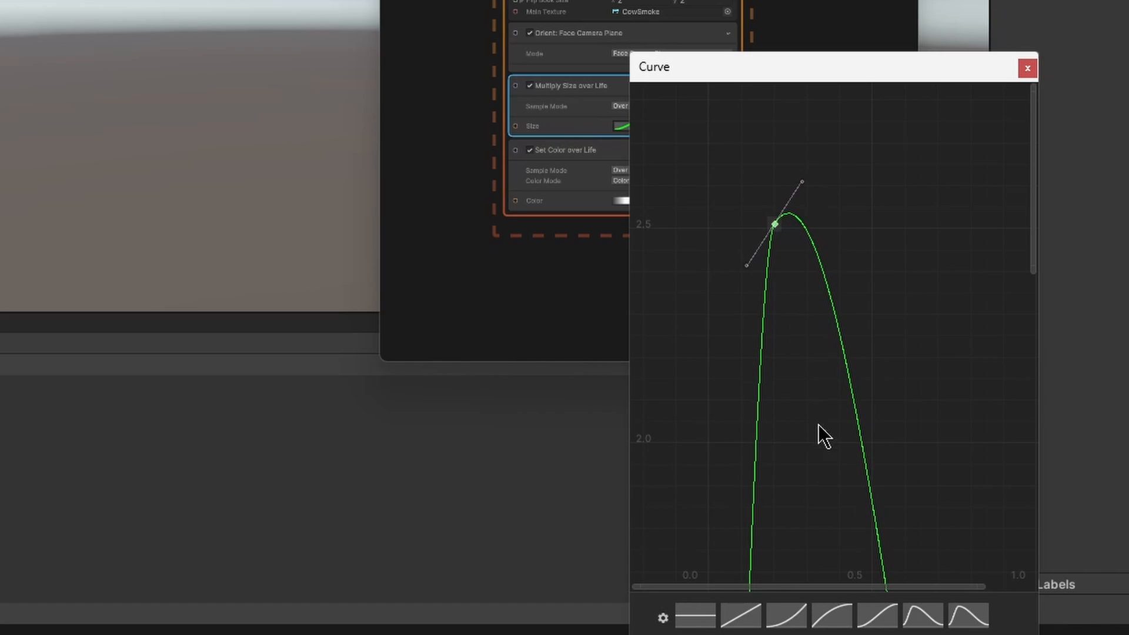
# - Examine the size curve's shape from its peak down to the end key and close the curve editor
pyautogui.moveTo(819, 426); pyautogui.dragTo(834, 249, button='middle')
pyautogui.moveTo(844, 412); pyautogui.dragTo(847, 194, button='middle')
pyautogui.moveTo(838, 394)
pyautogui.mouseDown(button='middle')
pyautogui.moveTo(838, 231)
pyautogui.moveTo(803, 142)
pyautogui.mouseUp(button='middle')
pyautogui.moveTo(844, 301)
pyautogui.mouseDown(button='middle')
pyautogui.moveTo(802, 200)
pyautogui.moveTo(865, 123)
pyautogui.moveTo(809, 425)
pyautogui.mouseUp(button='middle')
pyautogui.moveTo(831, 95); pyautogui.dragTo(825, 529, button='middle')
pyautogui.moveTo(823, 157); pyautogui.dragTo(824, 231, button='middle')
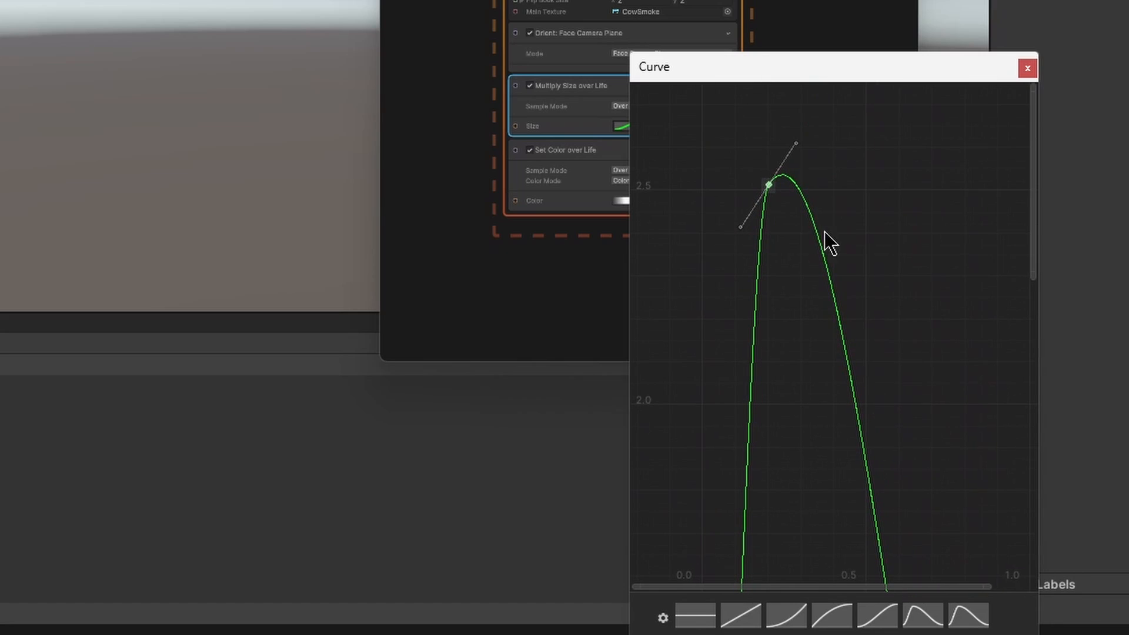
pyautogui.moveTo(823, 483); pyautogui.dragTo(739, 272, button='middle')
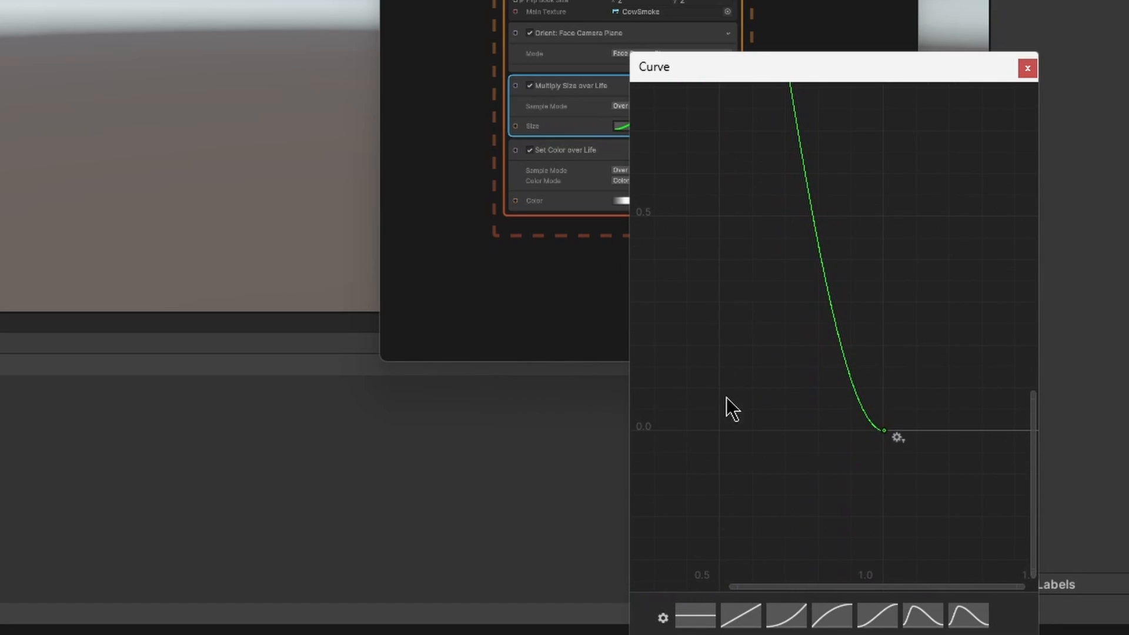
pyautogui.moveTo(645, 84)
pyautogui.mouseDown(button='middle')
pyautogui.moveTo(766, 539)
pyautogui.moveTo(773, 528)
pyautogui.mouseUp(button='middle')
pyautogui.moveTo(803, 165)
pyautogui.mouseDown(button='middle')
pyautogui.moveTo(809, 376)
pyautogui.moveTo(774, 267)
pyautogui.moveTo(750, 259)
pyautogui.moveTo(753, 322)
pyautogui.mouseUp(button='middle')
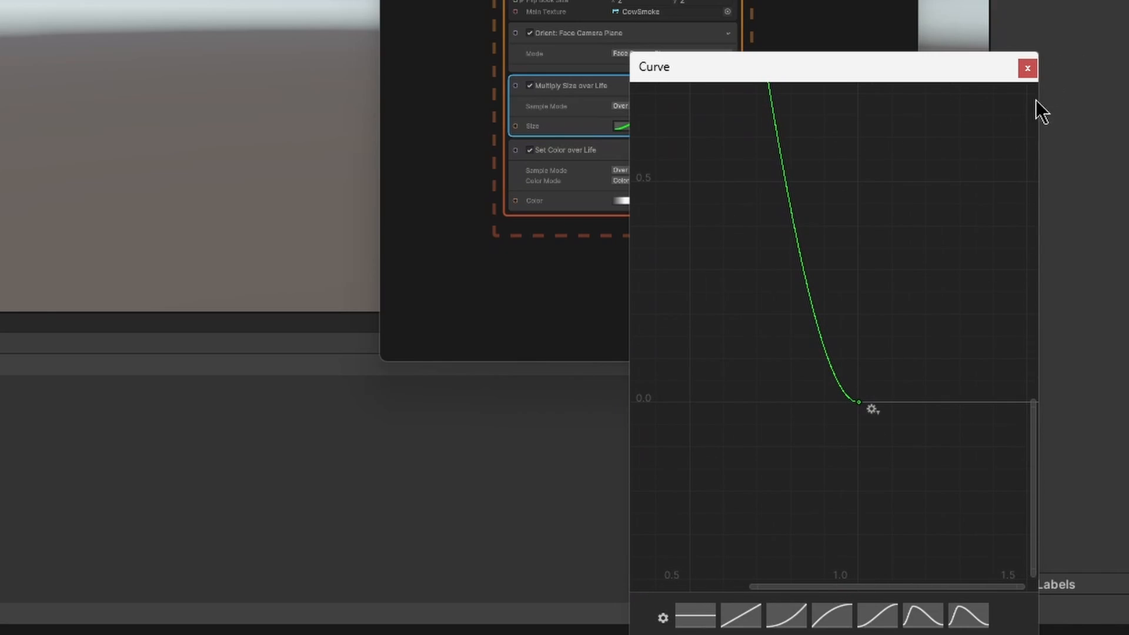
pyautogui.moveTo(1035, 100); pyautogui.dragTo(845, 338, button='middle')
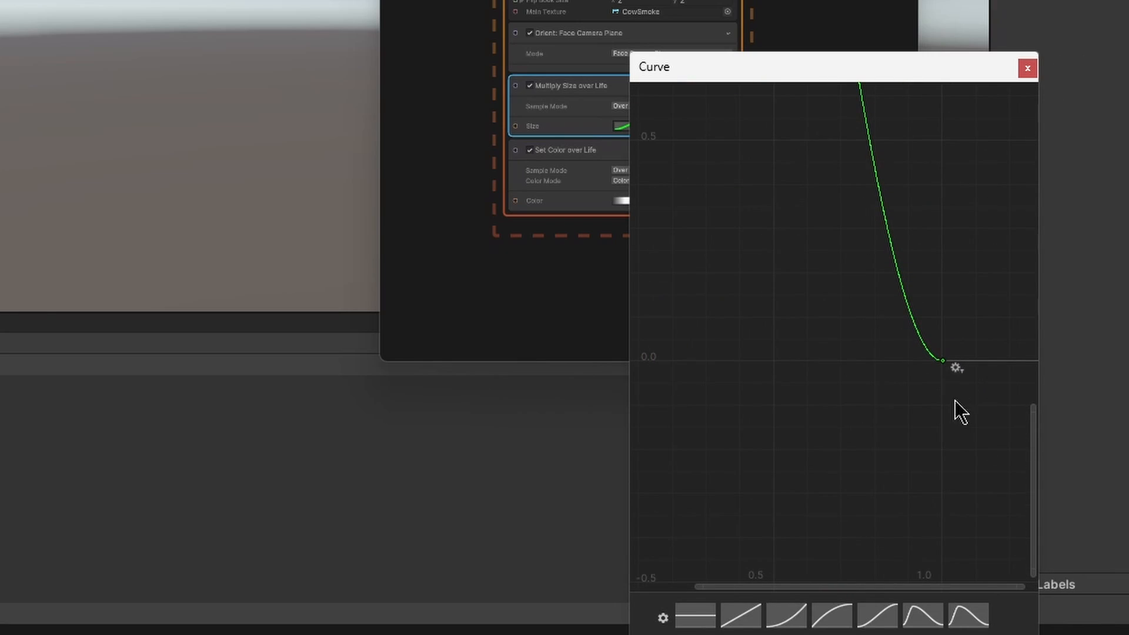
pyautogui.moveTo(915, 400); pyautogui.dragTo(882, 258, button='middle')
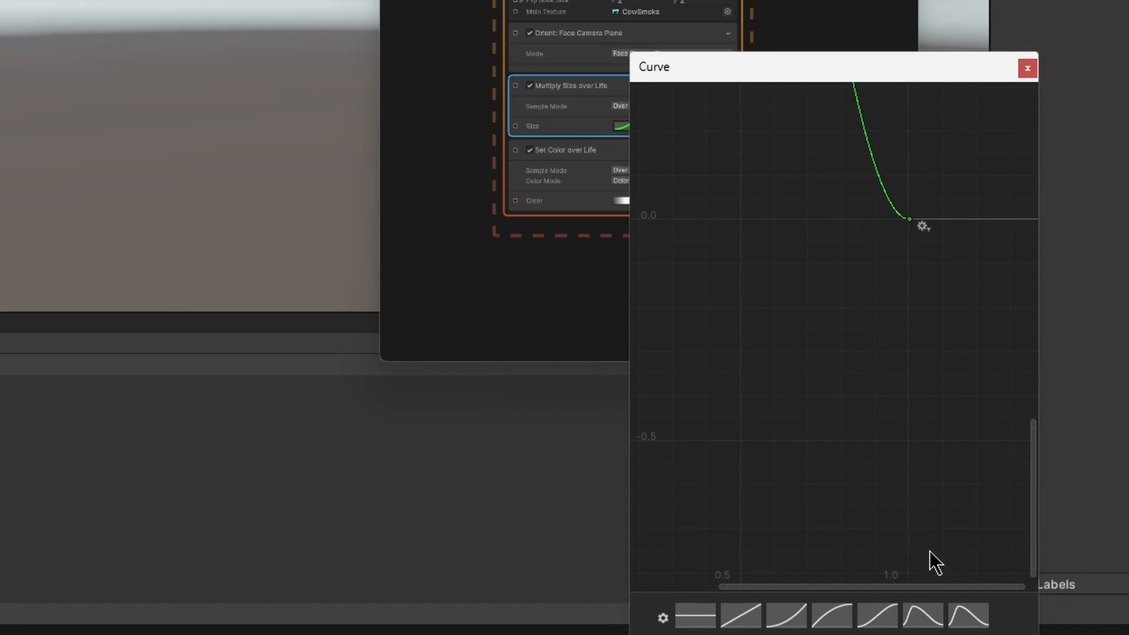
pyautogui.moveTo(818, 289); pyautogui.dragTo(822, 329, button='middle')
pyautogui.moveTo(907, 407); pyautogui.dragTo(900, 290, button='middle')
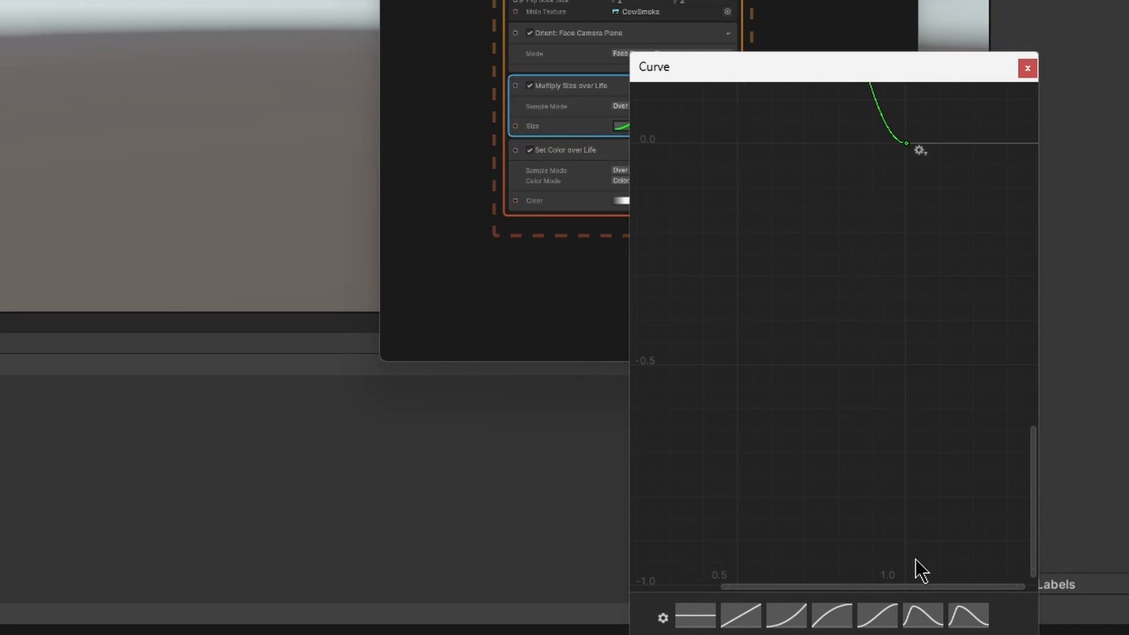
pyautogui.press('f')
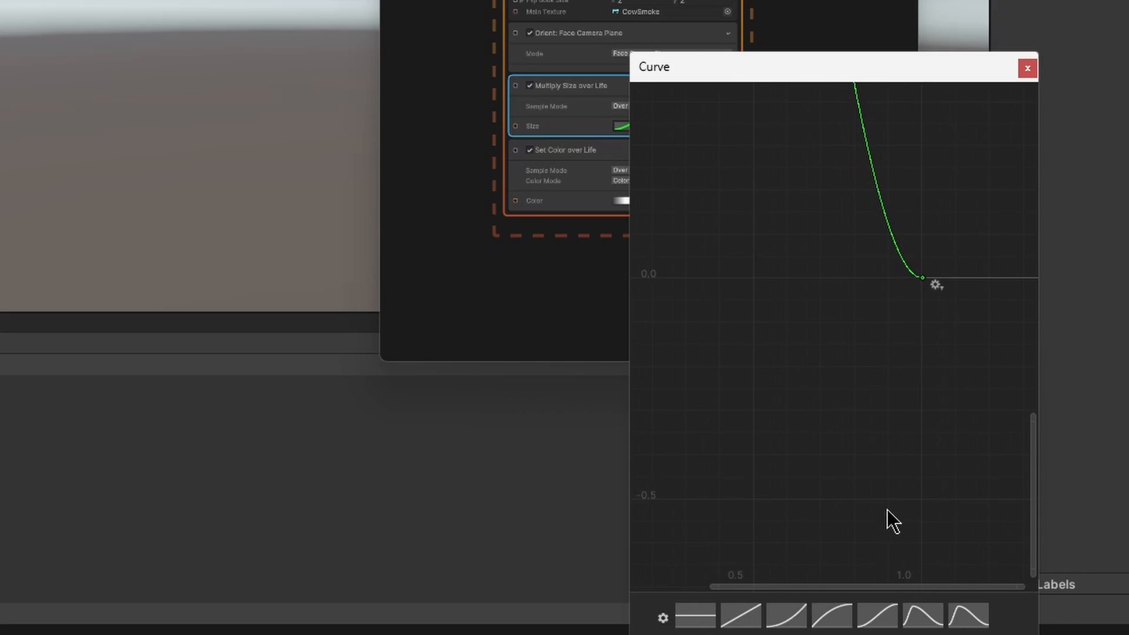
pyautogui.moveTo(825, 306); pyautogui.dragTo(822, 454, button='middle')
pyautogui.moveTo(809, 332); pyautogui.dragTo(824, 473, button='middle')
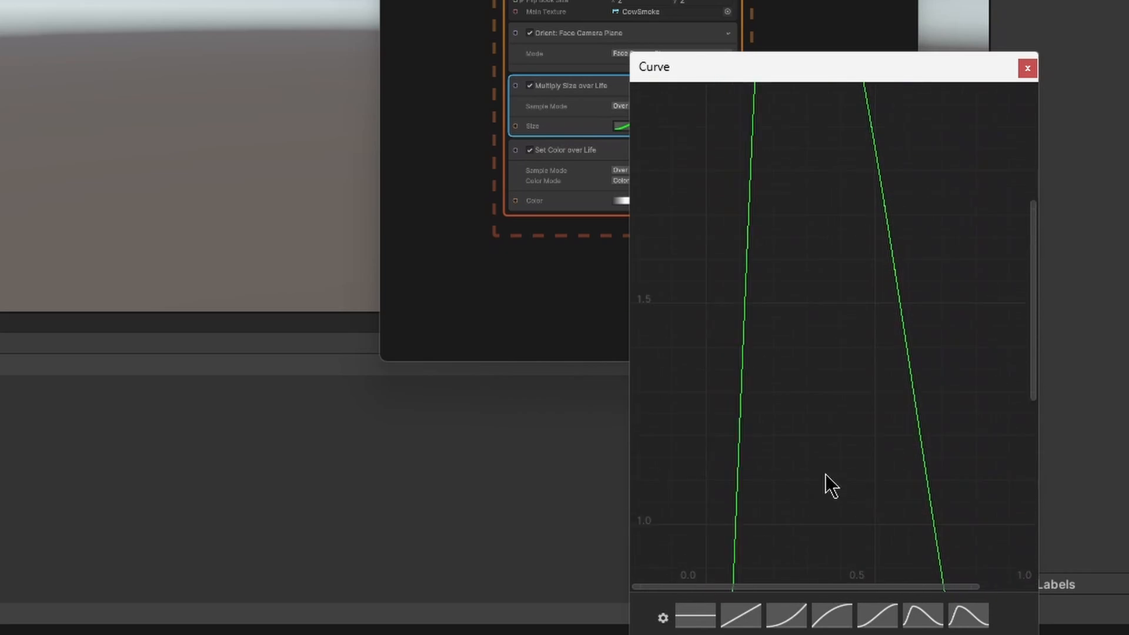
pyautogui.moveTo(797, 303)
pyautogui.mouseDown(button='middle')
pyautogui.moveTo(831, 530)
pyautogui.moveTo(834, 279)
pyautogui.mouseUp(button='middle')
pyautogui.click(1027, 68)
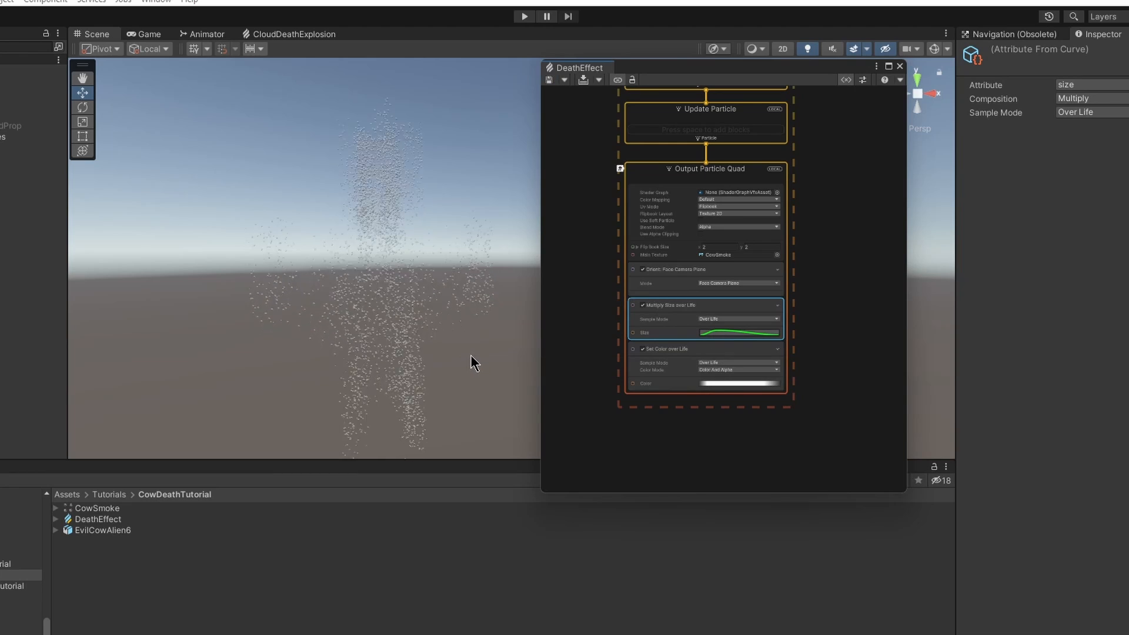
# - Add a Set Size Random (Uniform) block to the Initialize Particle context and place it directly below Set Position (Mesh)
pyautogui.moveTo(839, 271); pyautogui.dragTo(867, 394, button='middle')
pyautogui.scroll(6, 823, 404)
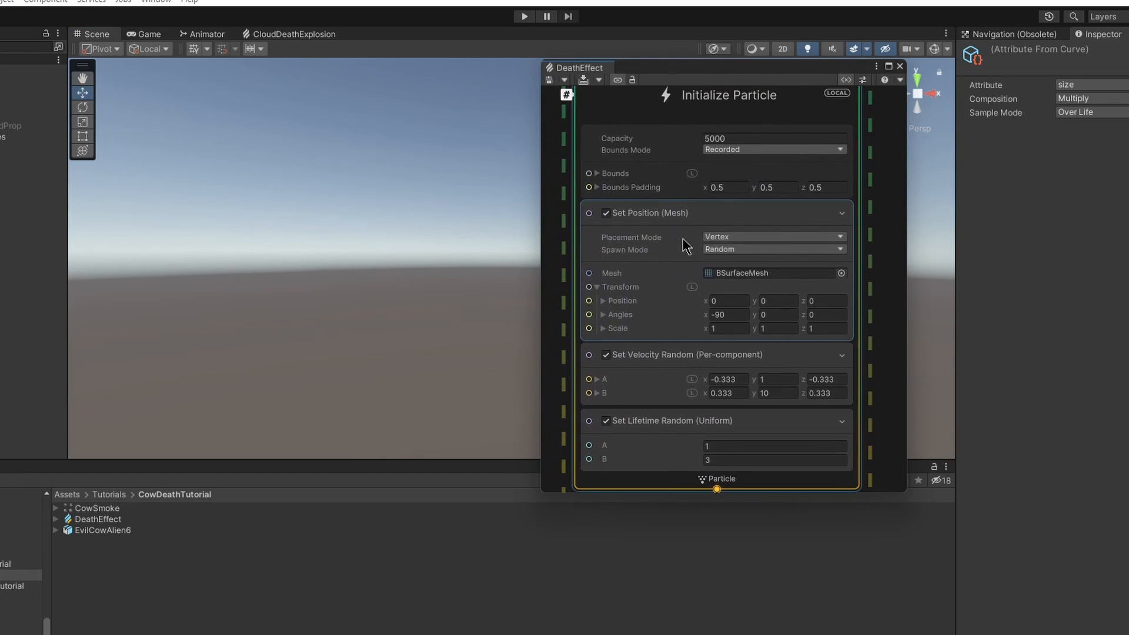
pyautogui.click(715, 210)
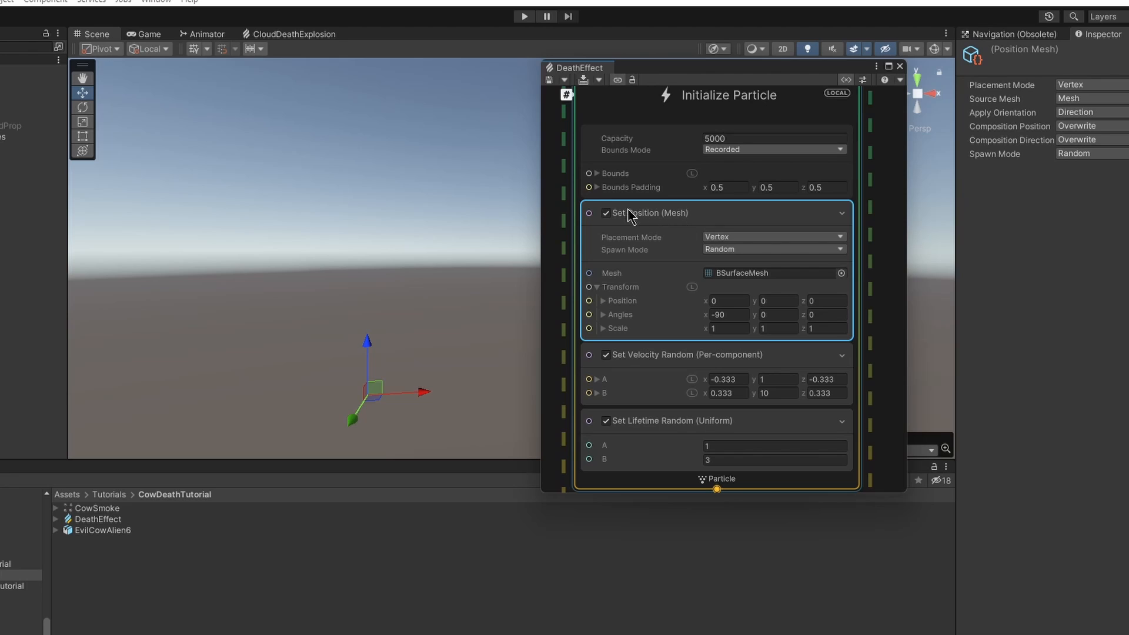
pyautogui.press('space')
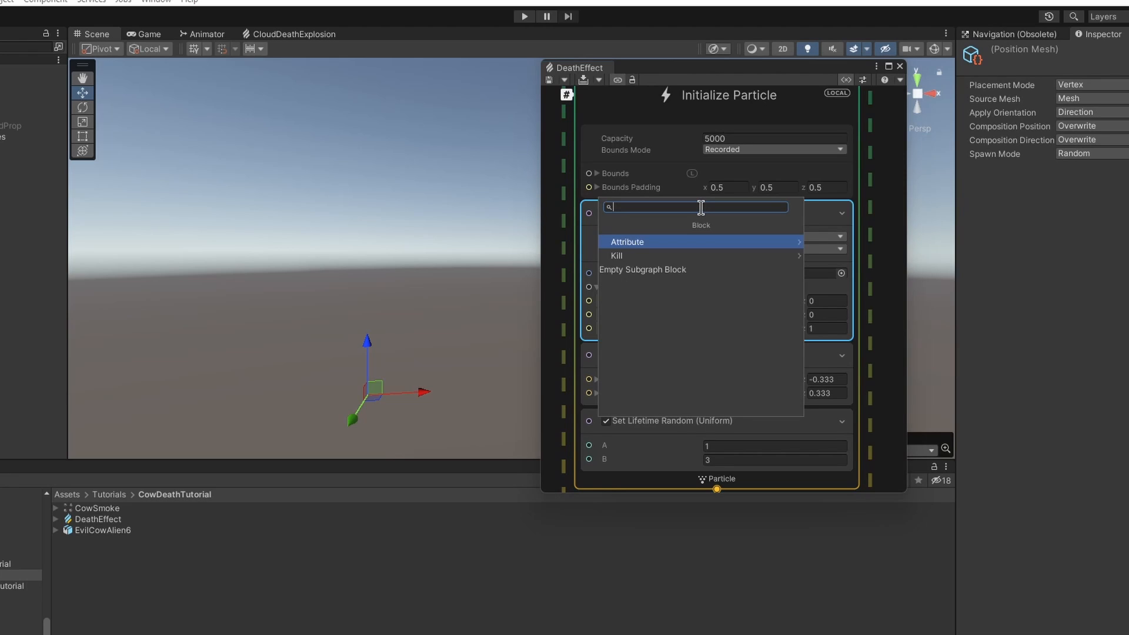
pyautogui.write('set size')
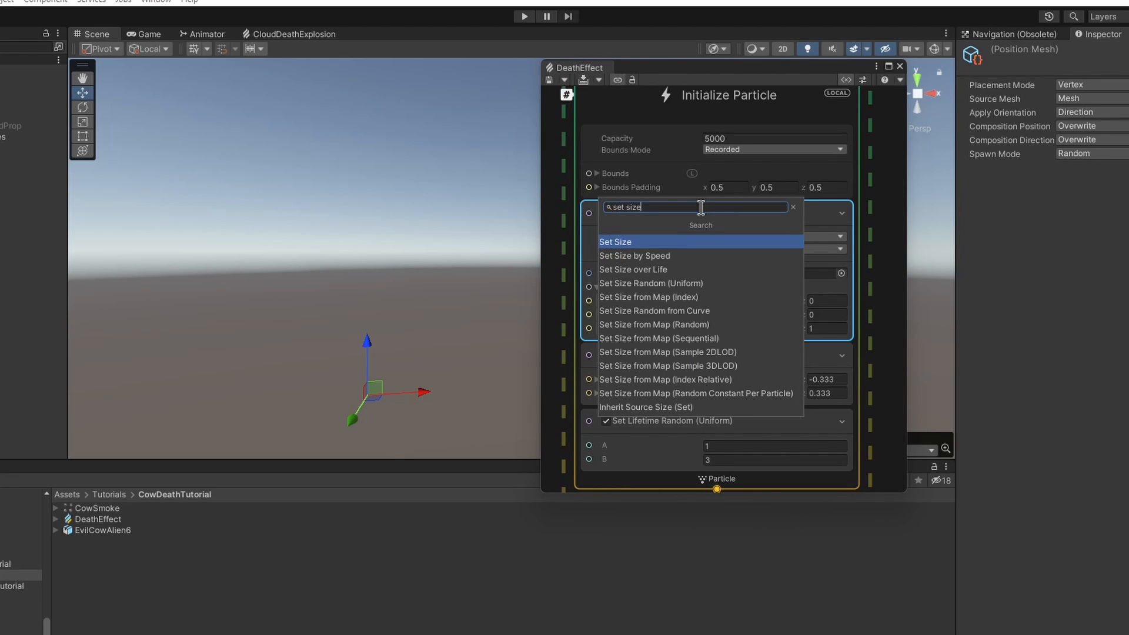
pyautogui.write(' random')
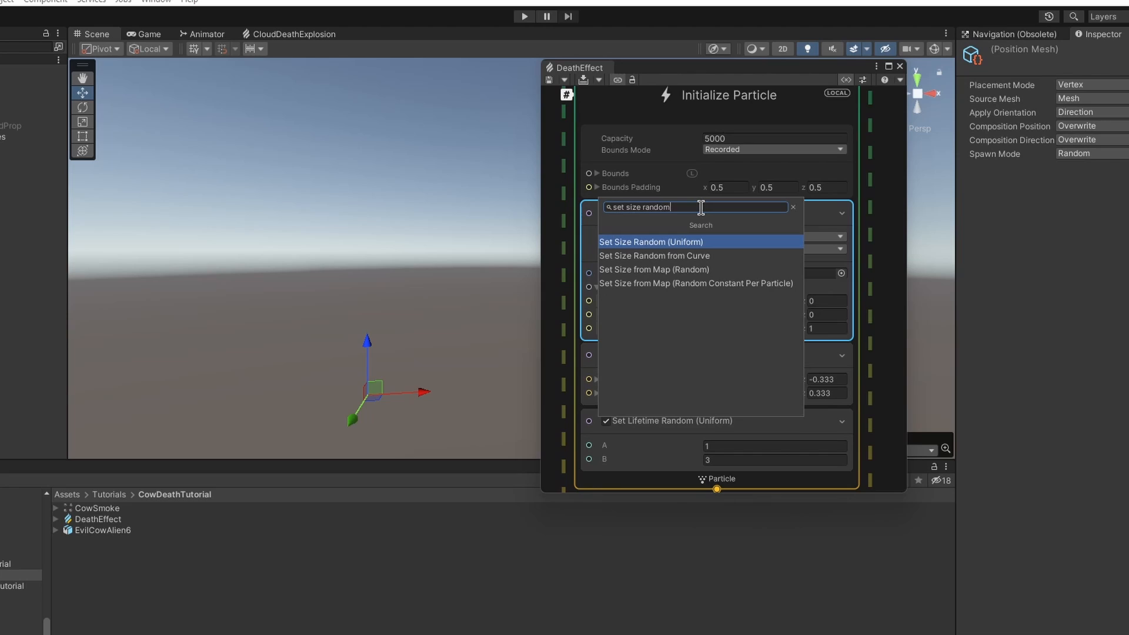
pyautogui.press('Return')
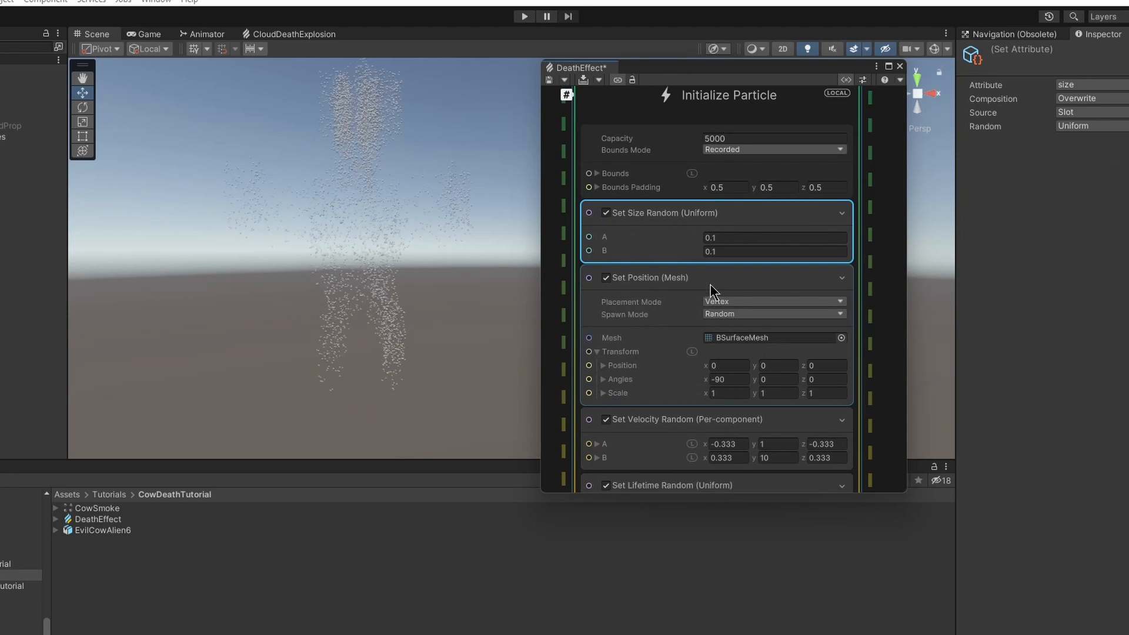
pyautogui.moveTo(670, 392); pyautogui.dragTo(670, 404)
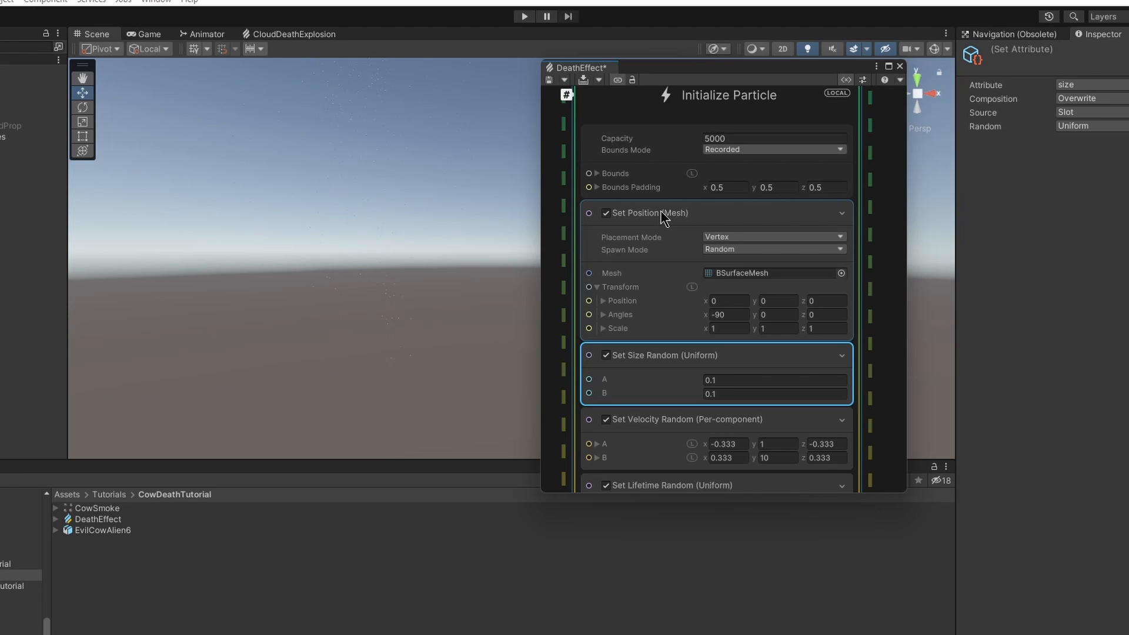
# - Set the random size range to A 0.1 and B 3, and save the graph
pyautogui.moveTo(897, 383); pyautogui.dragTo(867, 285, button='middle')
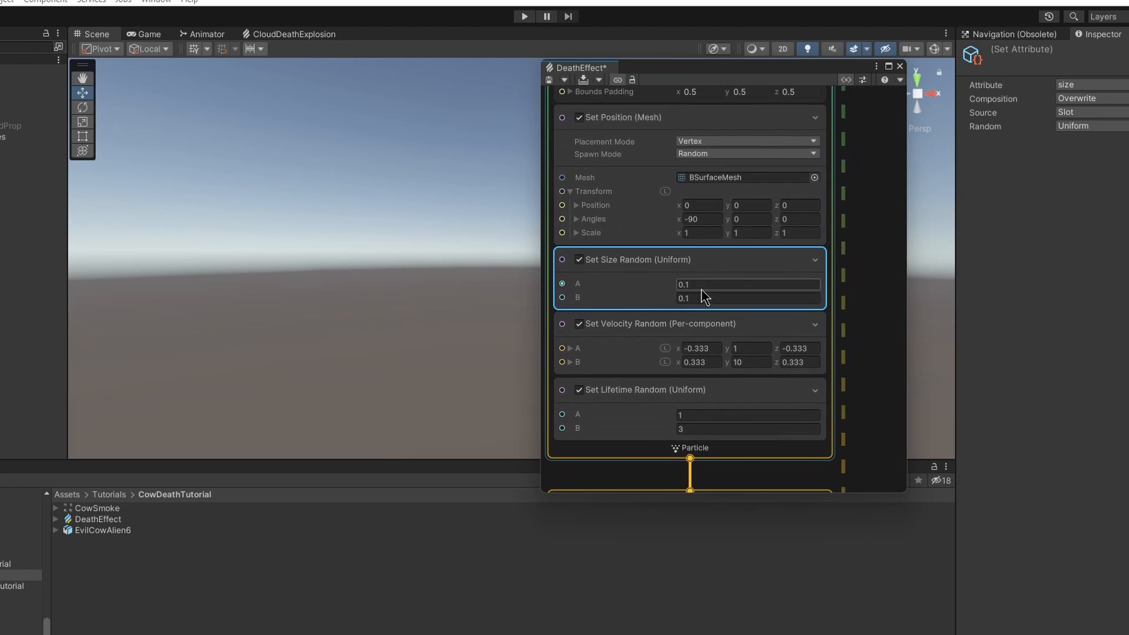
pyautogui.click(690, 284)
pyautogui.write('1')
pyautogui.moveTo(694, 298); pyautogui.dragTo(613, 268)
pyautogui.write('.1')
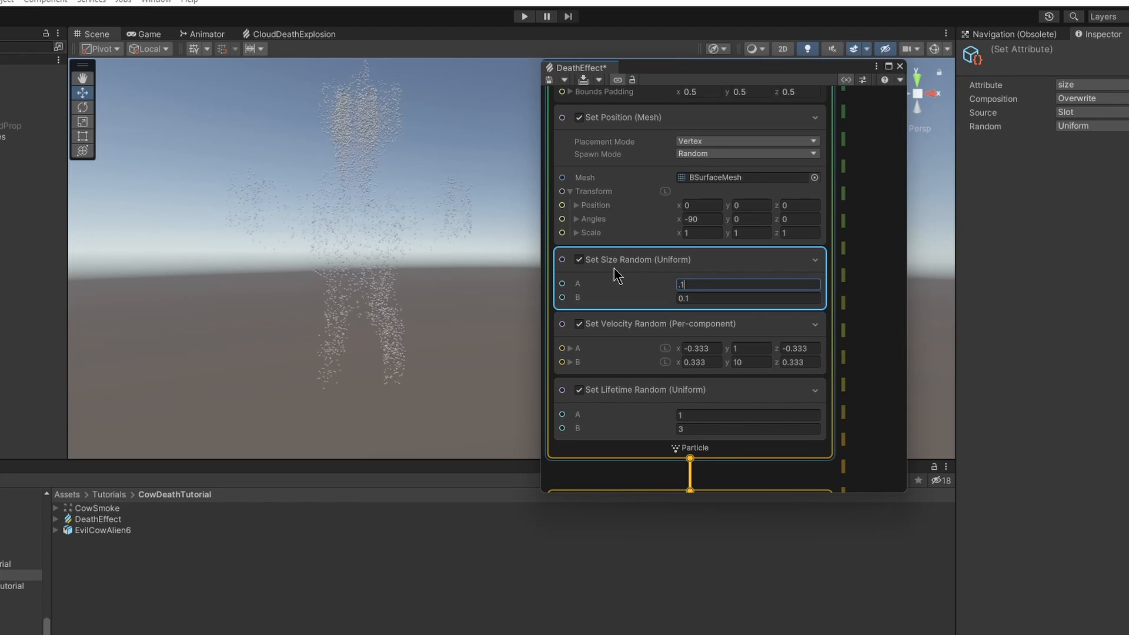
pyautogui.click(705, 299)
pyautogui.write('3')
pyautogui.click(549, 81)
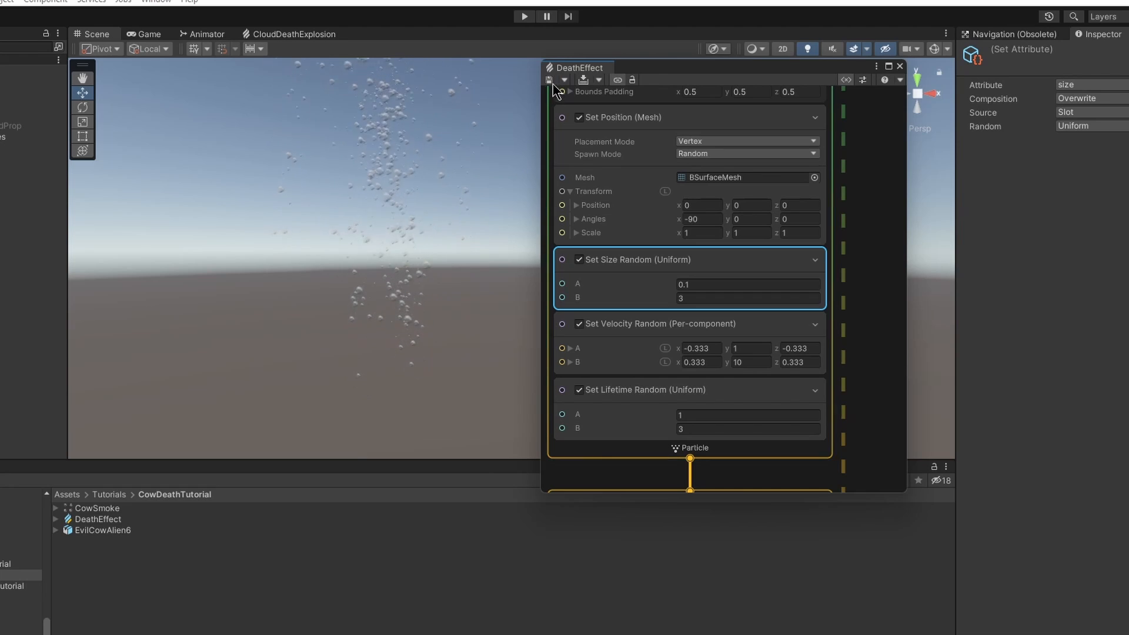
pyautogui.hotkey('ctrl', 's')
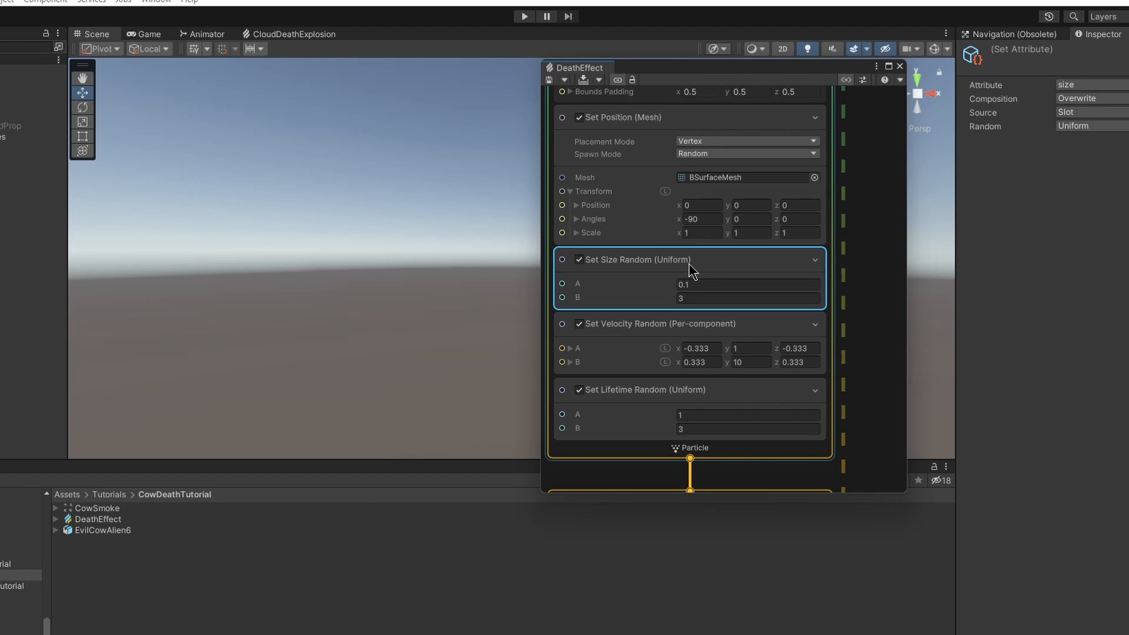
# - Add a Set Angle Random (Uniform) block above Set Size Random in the Initialize Particle context
pyautogui.press('space')
pyautogui.write('set angle random')
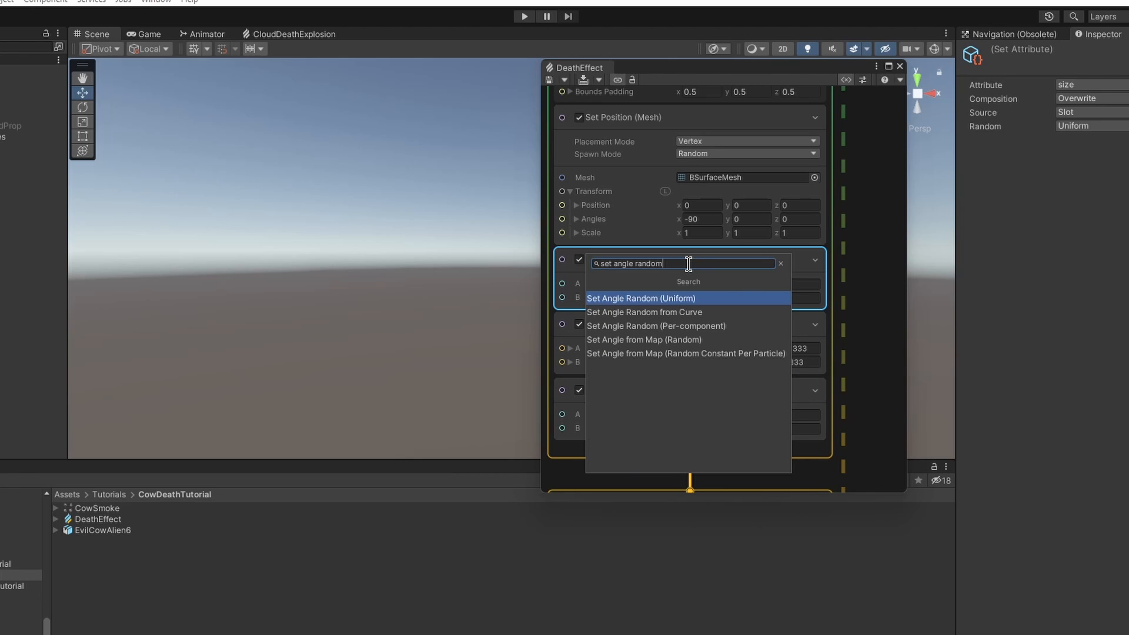
pyautogui.press('Return')
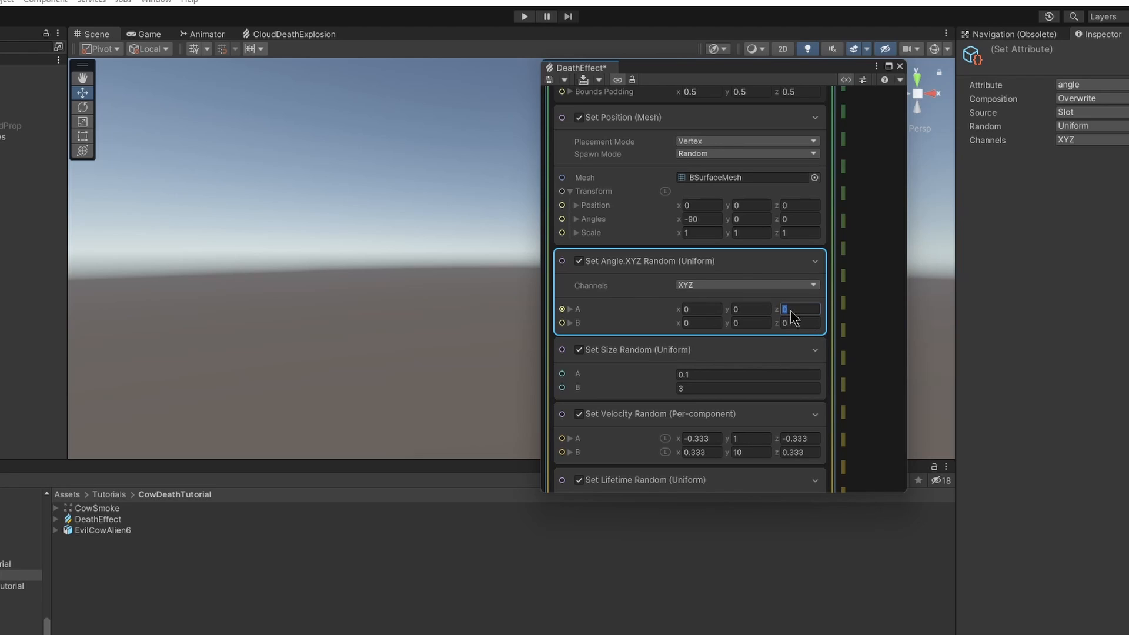
# - Set the random angle's Z range to -360 for A and 360 for B, and save the graph to preview the smoke
pyautogui.click(746, 311)
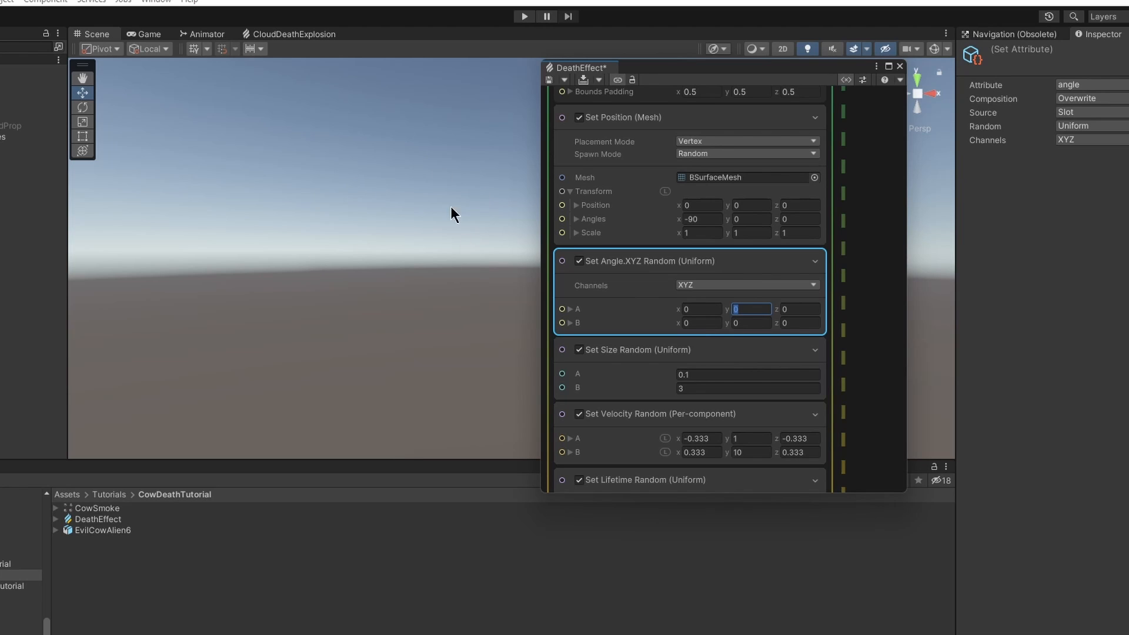
pyautogui.click(790, 310)
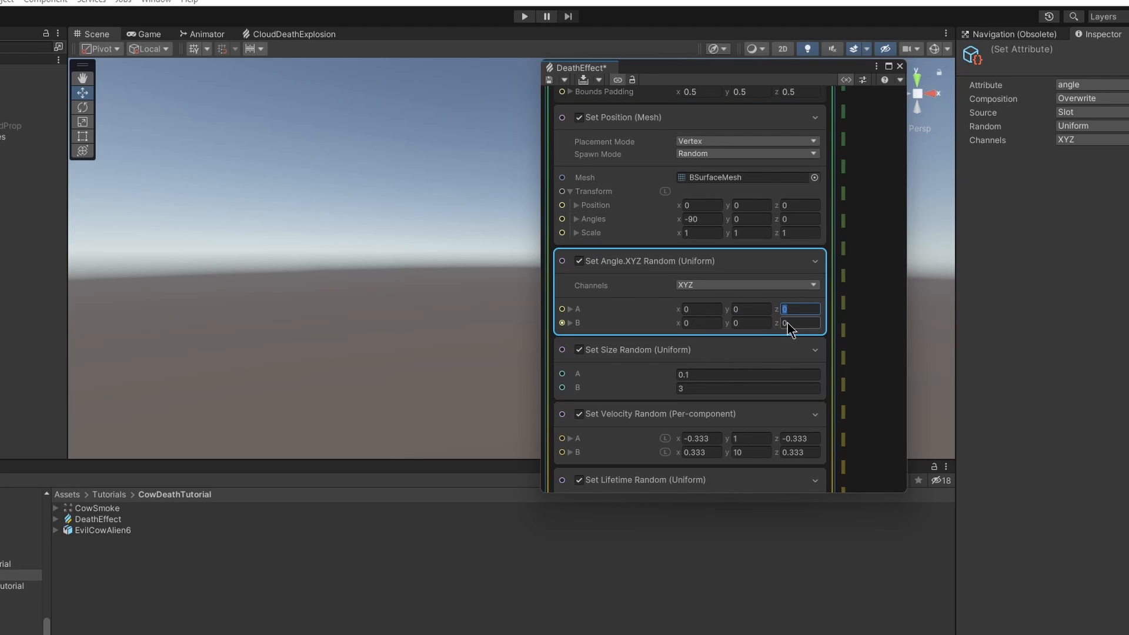
pyautogui.write('-360')
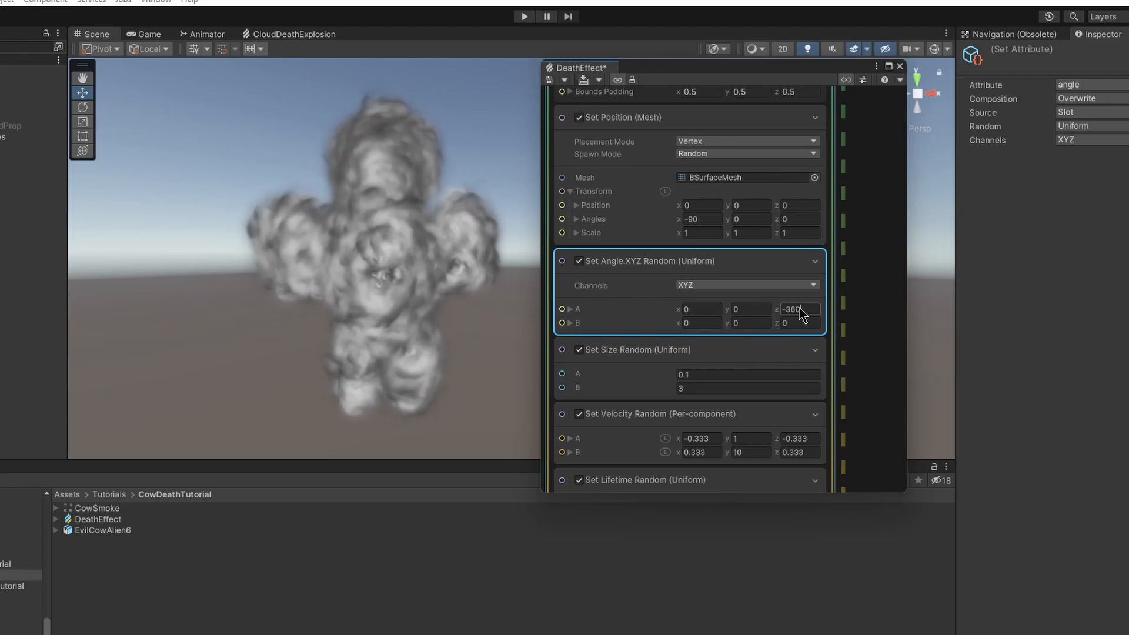
pyautogui.click(778, 324)
pyautogui.write('360')
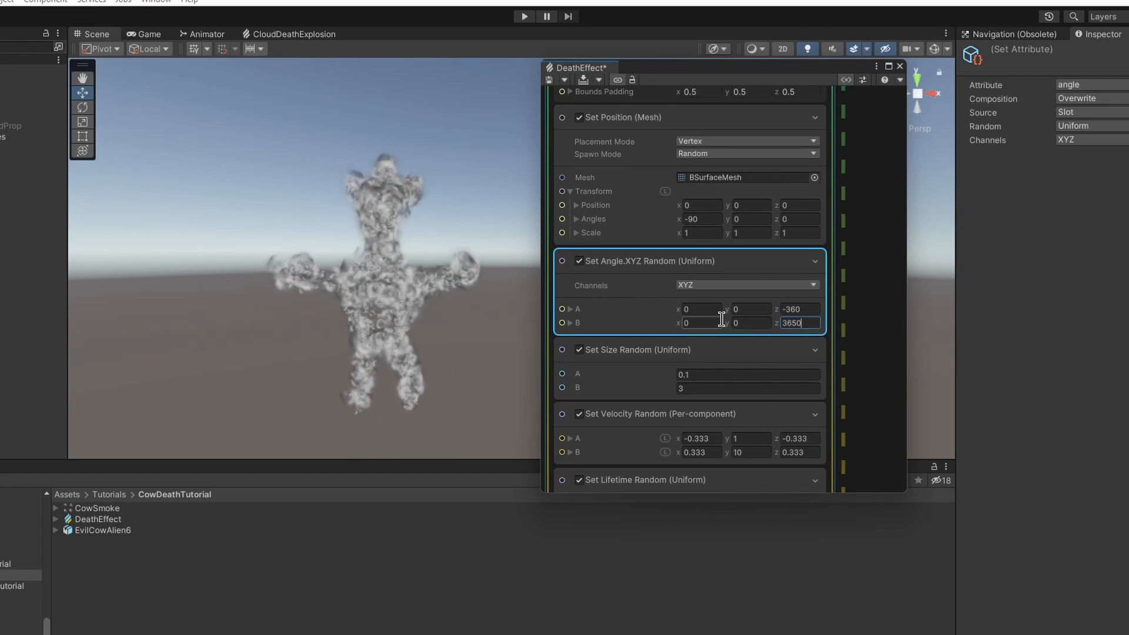
pyautogui.click(549, 82)
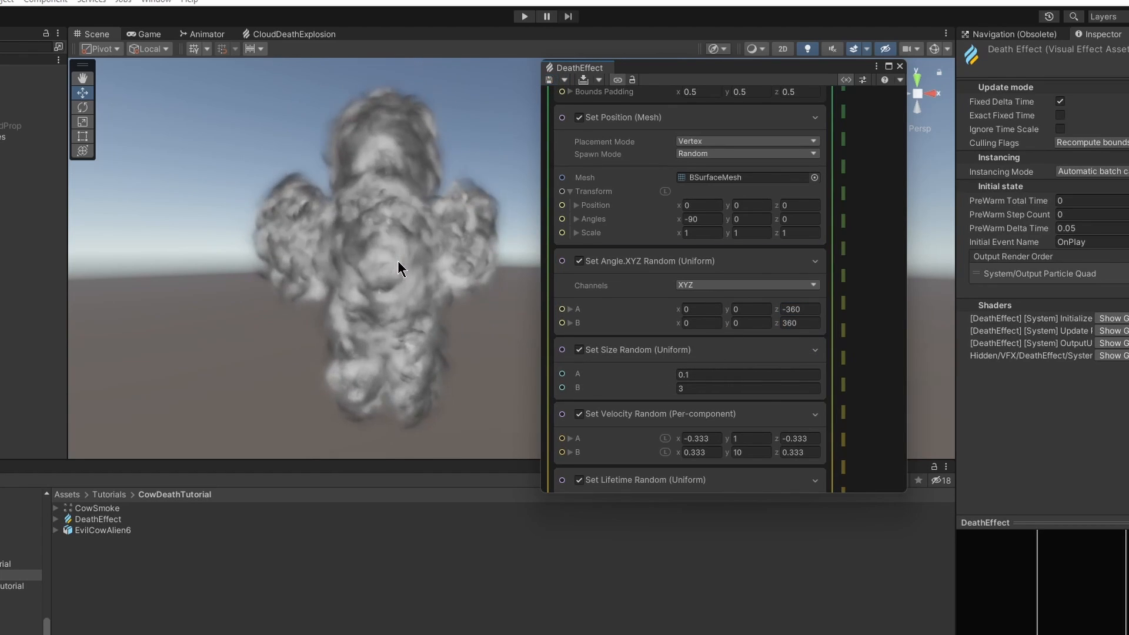
pyautogui.keyDown('alt'); pyautogui.moveTo(398, 276); pyautogui.dragTo(417, 335); pyautogui.keyUp('alt')
pyautogui.keyDown('alt'); pyautogui.moveTo(403, 398); pyautogui.dragTo(393, 282); pyautogui.keyUp('alt')
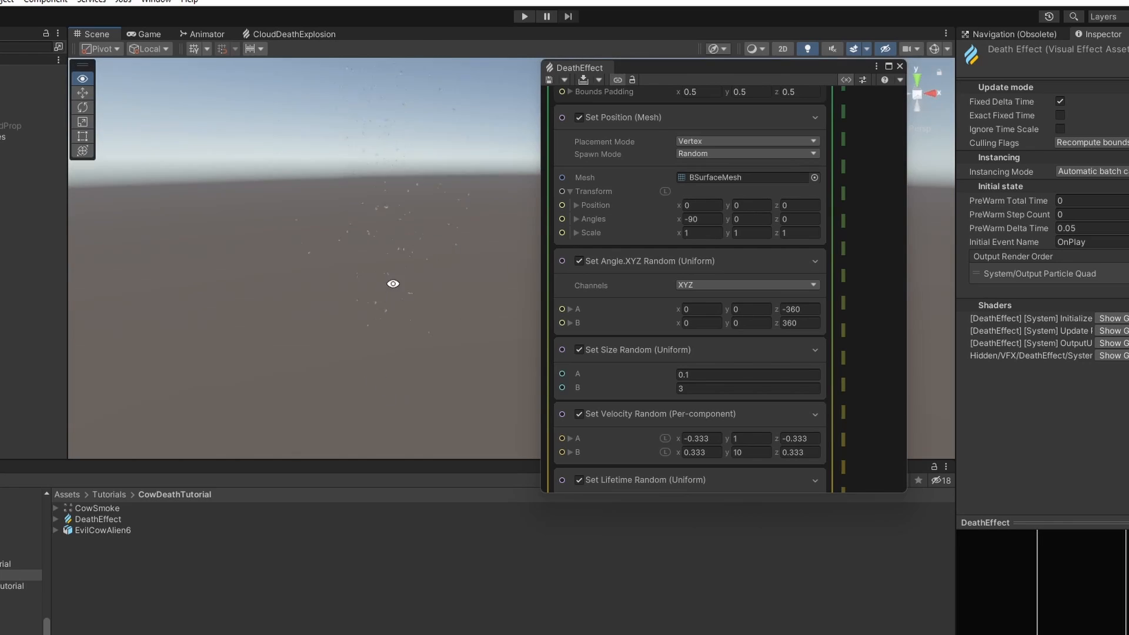
pyautogui.click(549, 81)
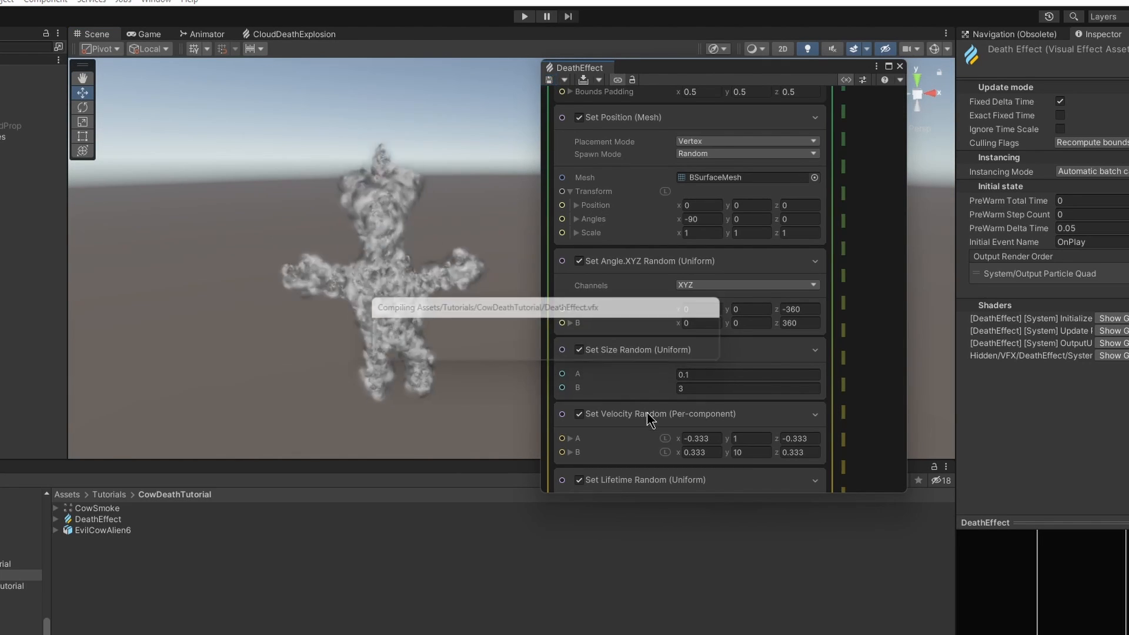
# - Add an Add Angle block to the Update Particle context
pyautogui.scroll(-4, 650, 414)
pyautogui.scroll(1, 651, 413)
pyautogui.moveTo(844, 403); pyautogui.dragTo(869, 128, button='middle')
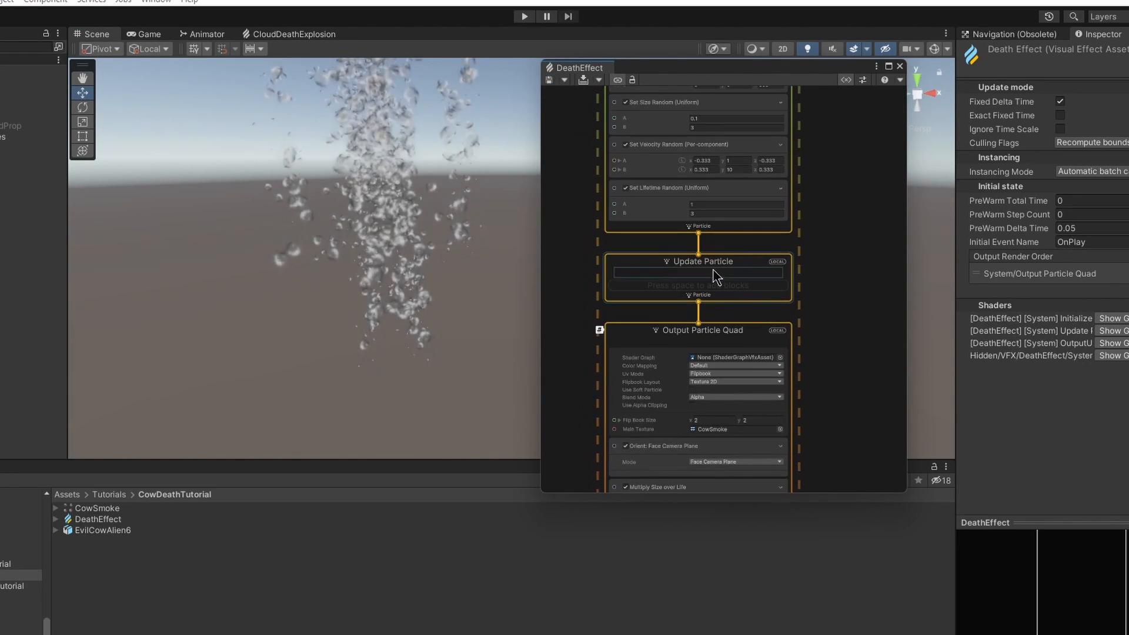
pyautogui.click(729, 268)
pyautogui.press('space')
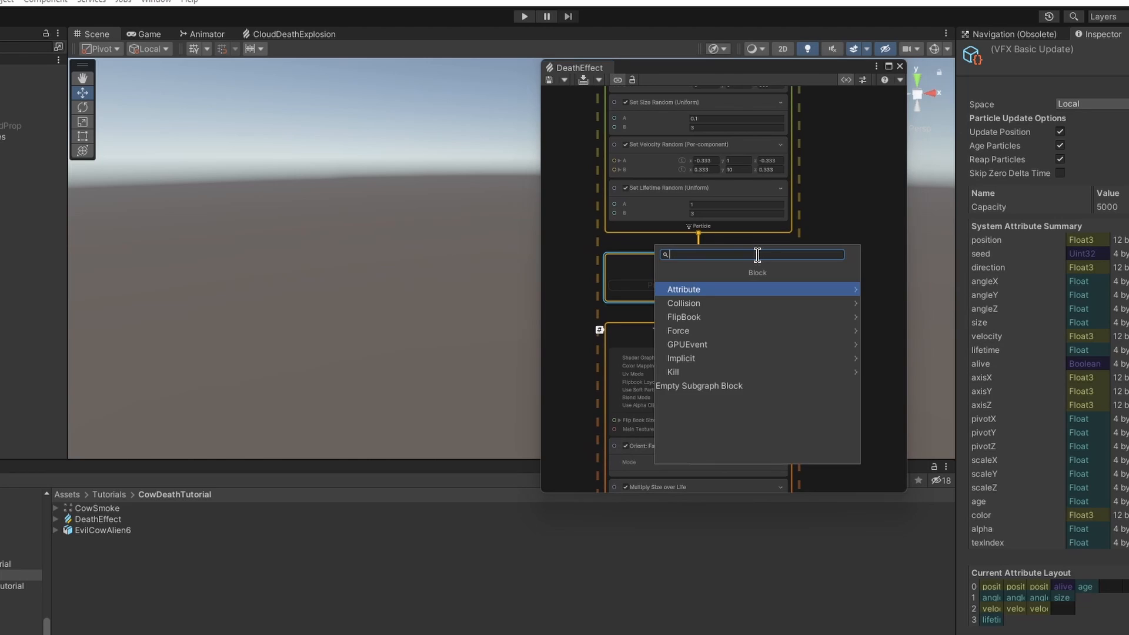
pyautogui.write('add angle')
pyautogui.press('Return')
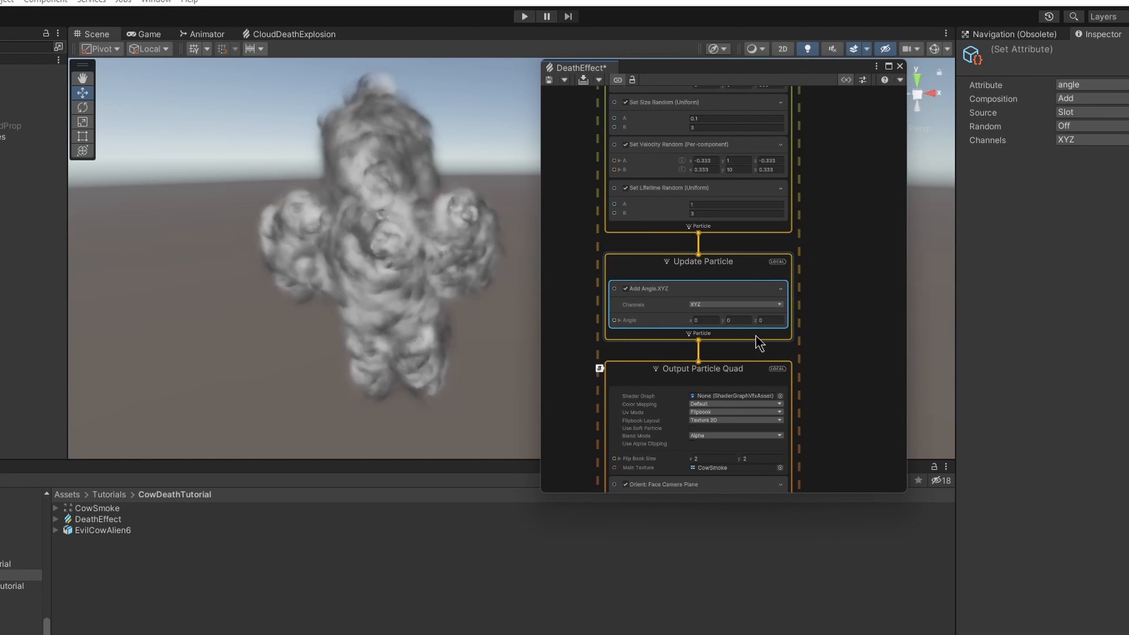
# - Try Z values of 0.1 and 5 in the Add Angle block, saving after each, and delete the block from Update Particle
pyautogui.click(765, 321)
pyautogui.write('0.1')
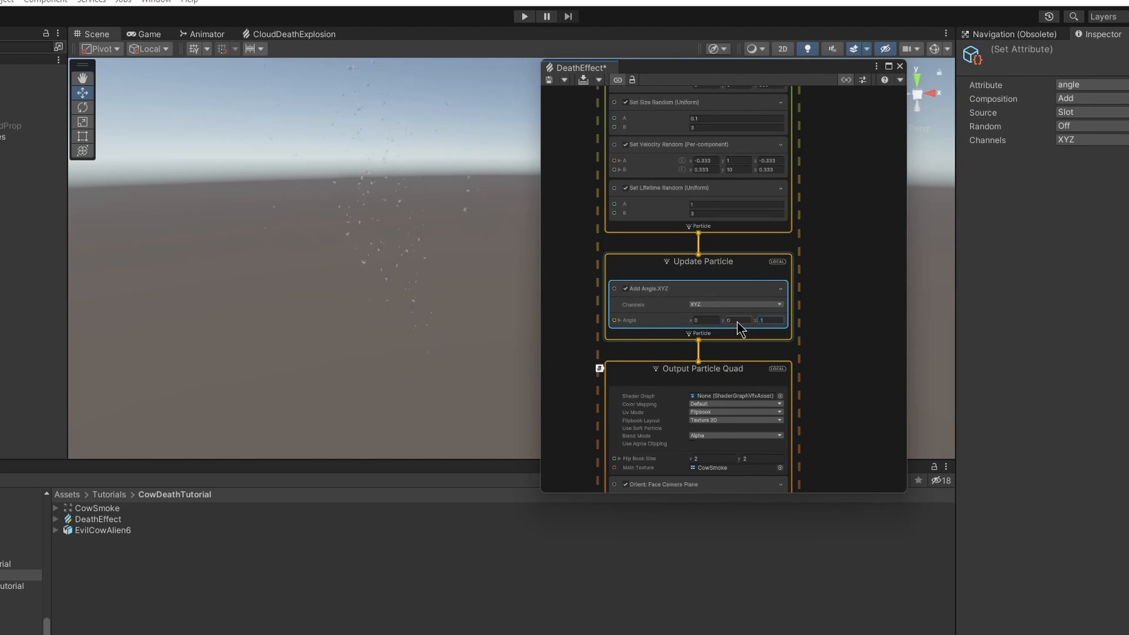
pyautogui.click(549, 80)
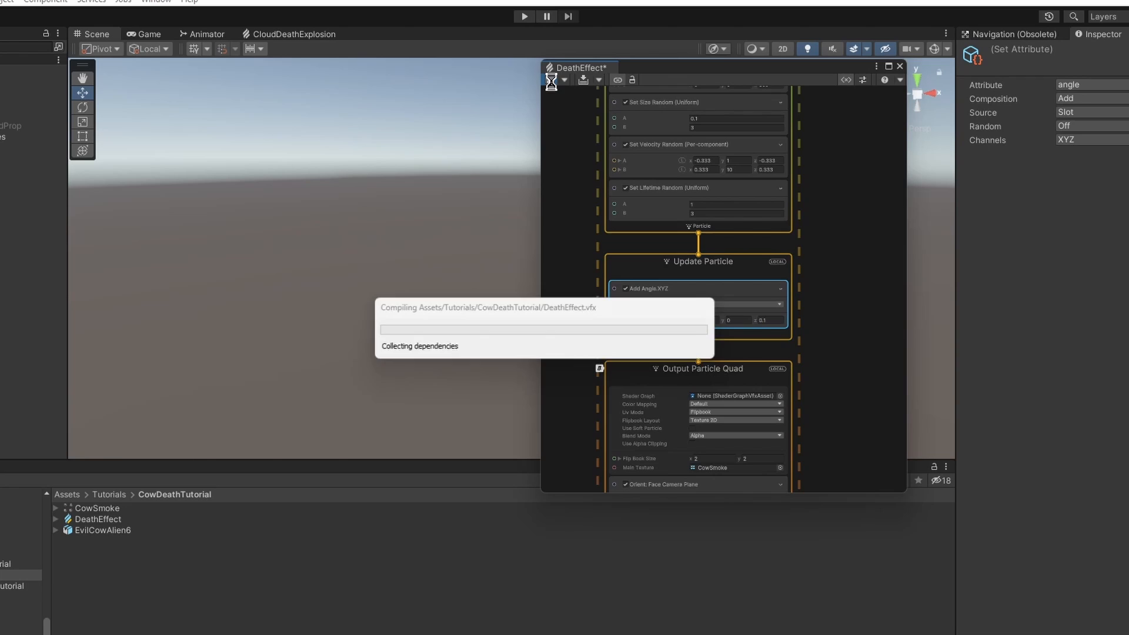
pyautogui.click(768, 321)
pyautogui.write('5')
pyautogui.click(549, 80)
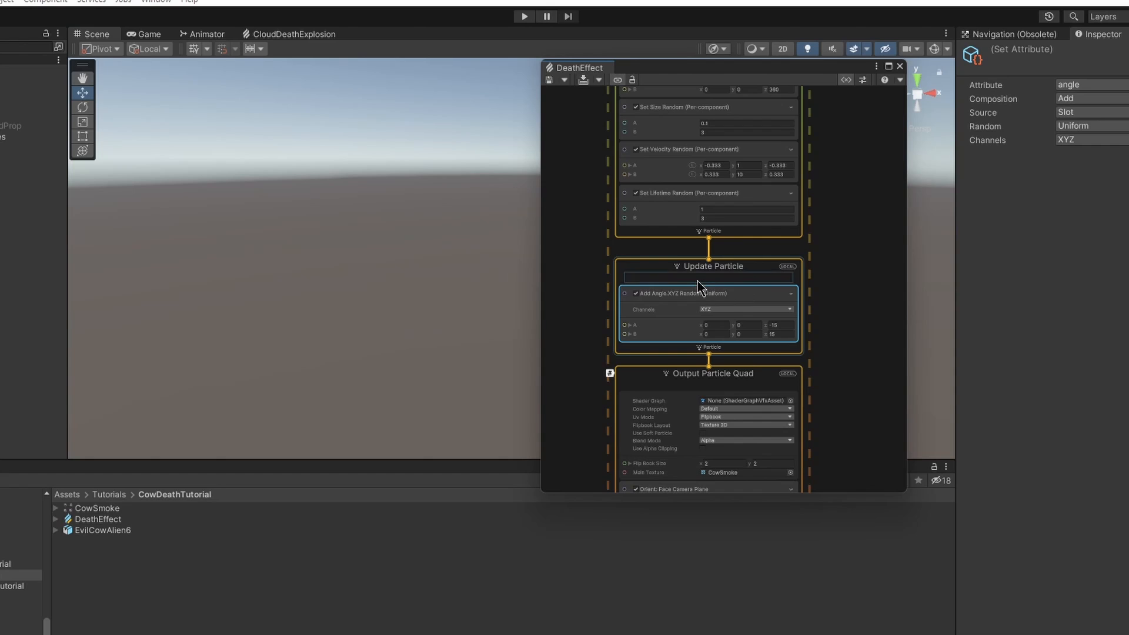
pyautogui.press('Delete')
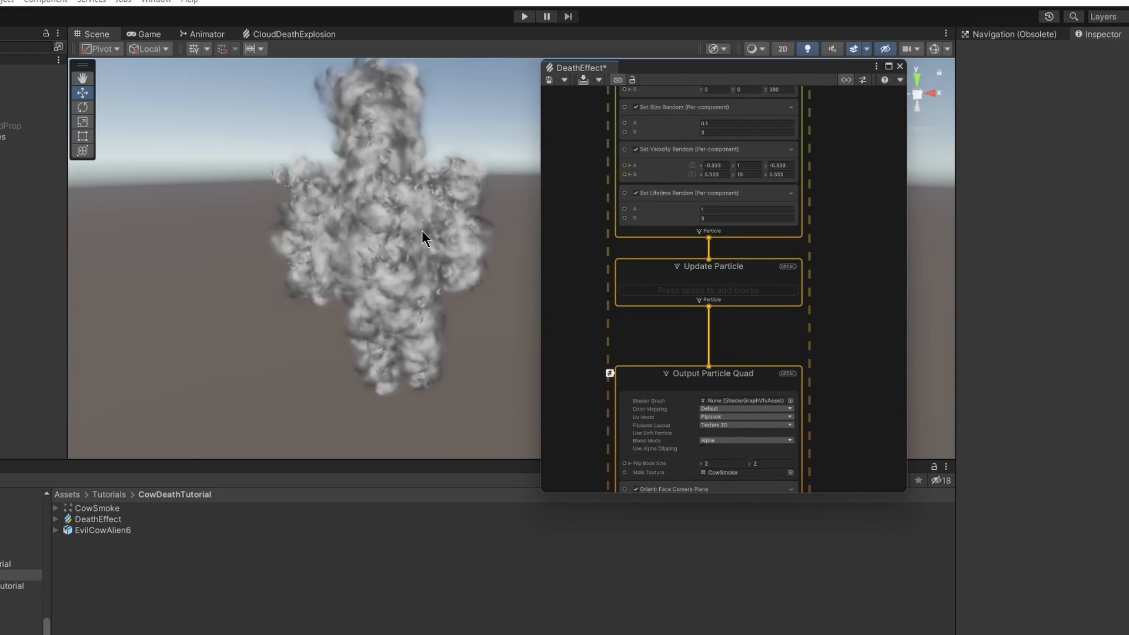
# - Change the Output Particle Quad's Blend Mode to Additive and save the graph
pyautogui.moveTo(589, 226); pyautogui.dragTo(595, 331, button='middle')
pyautogui.moveTo(844, 288)
pyautogui.mouseDown(button='middle')
pyautogui.moveTo(831, 365)
pyautogui.moveTo(816, 344)
pyautogui.moveTo(817, 255)
pyautogui.mouseUp(button='middle')
pyautogui.moveTo(842, 337); pyautogui.dragTo(842, 235, button='middle')
pyautogui.moveTo(828, 367); pyautogui.dragTo(837, 256, button='middle')
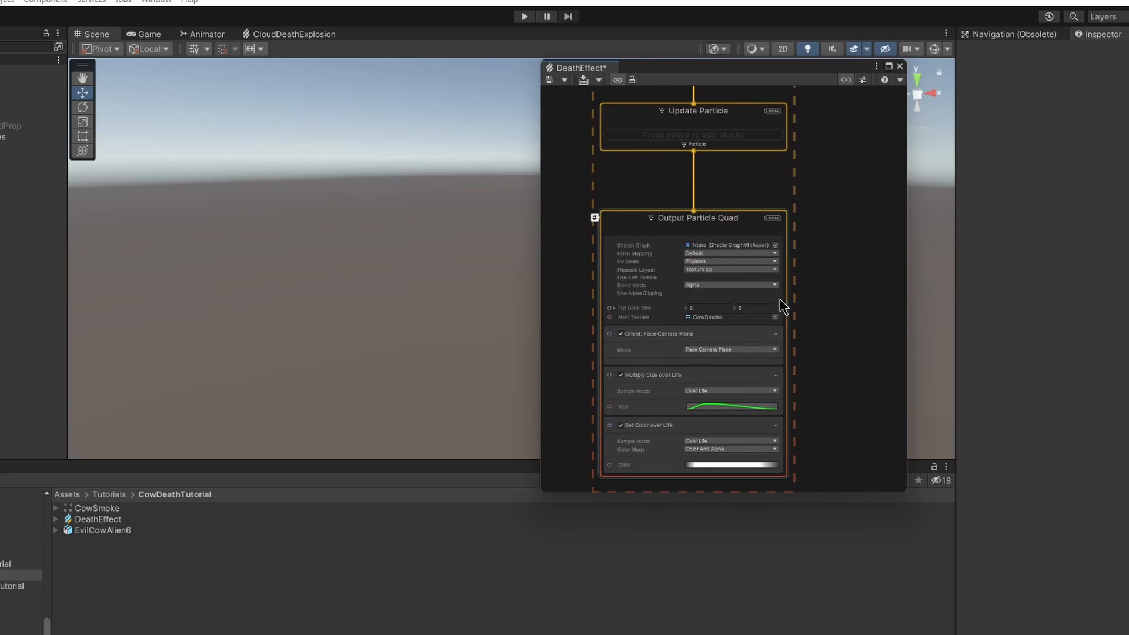
pyautogui.scroll(4, 752, 287)
pyautogui.moveTo(788, 328); pyautogui.dragTo(851, 345, button='middle')
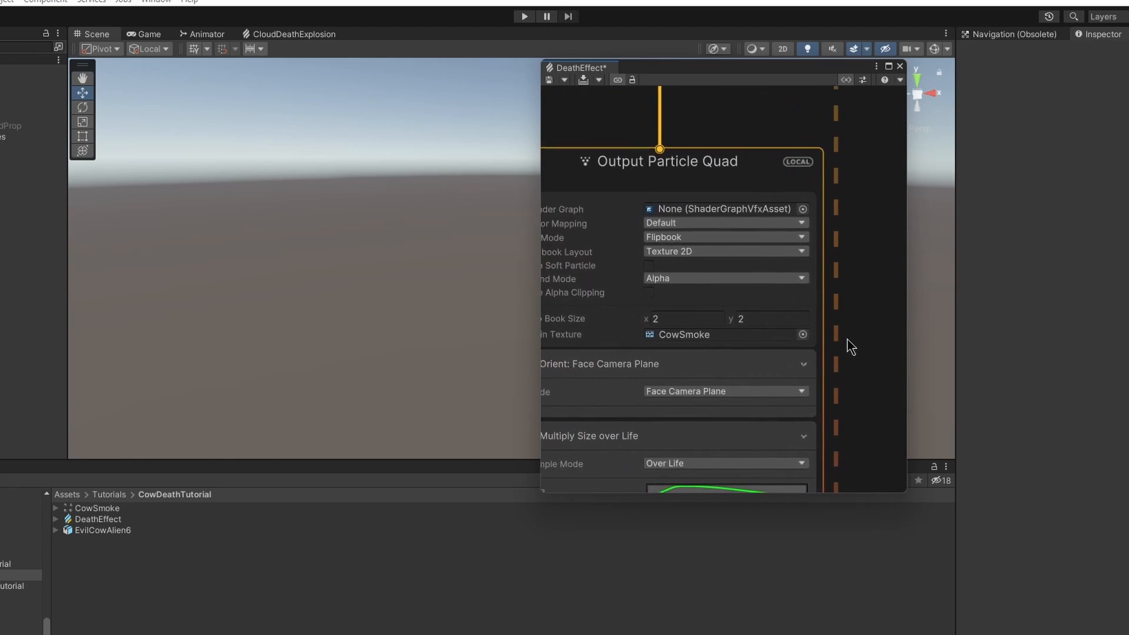
pyautogui.click(740, 281)
pyautogui.click(633, 287)
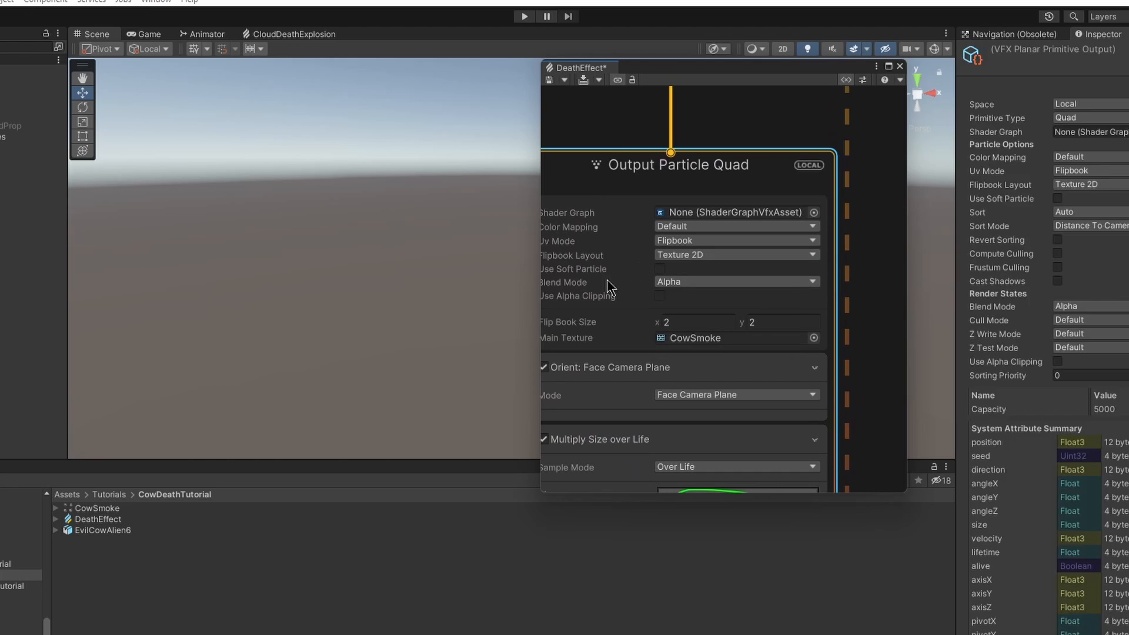
pyautogui.moveTo(828, 319); pyautogui.dragTo(844, 327, button='middle')
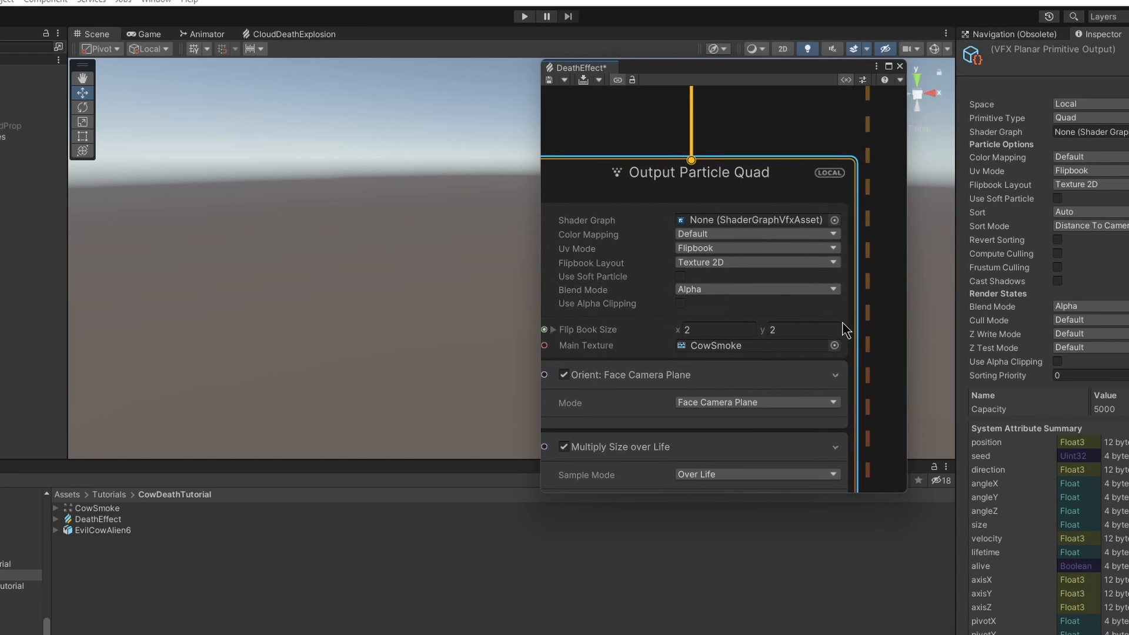
pyautogui.click(753, 288)
pyautogui.click(689, 304)
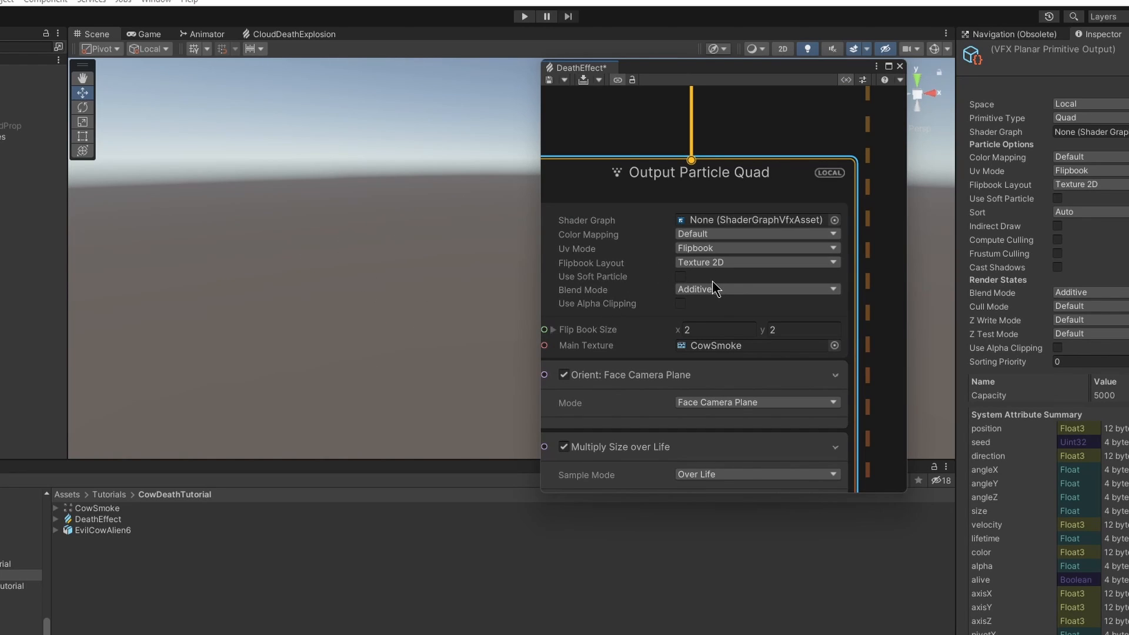
pyautogui.click(548, 80)
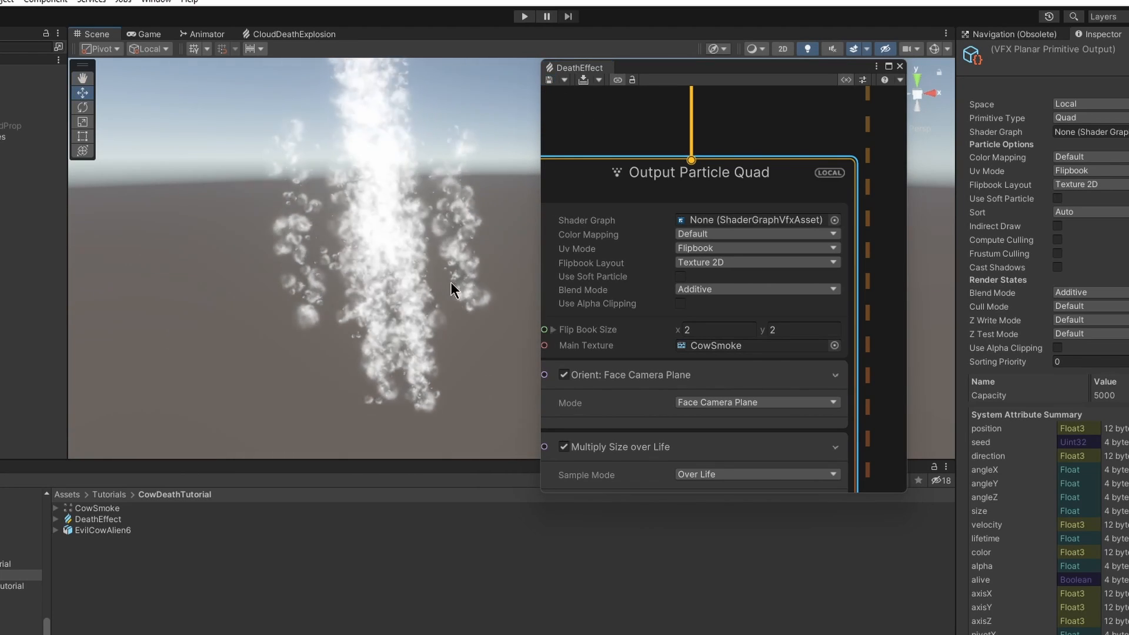
# - Save again to preview the additive smoke in the scene, and switch the Blend Mode back to Alpha
pyautogui.click(549, 81)
pyautogui.moveTo(405, 162)
pyautogui.keyDown('alt'); pyautogui.mouseDown()
pyautogui.moveTo(358, 315)
pyautogui.moveTo(407, 178)
pyautogui.mouseUp(); pyautogui.keyUp('alt')
pyautogui.click(714, 289)
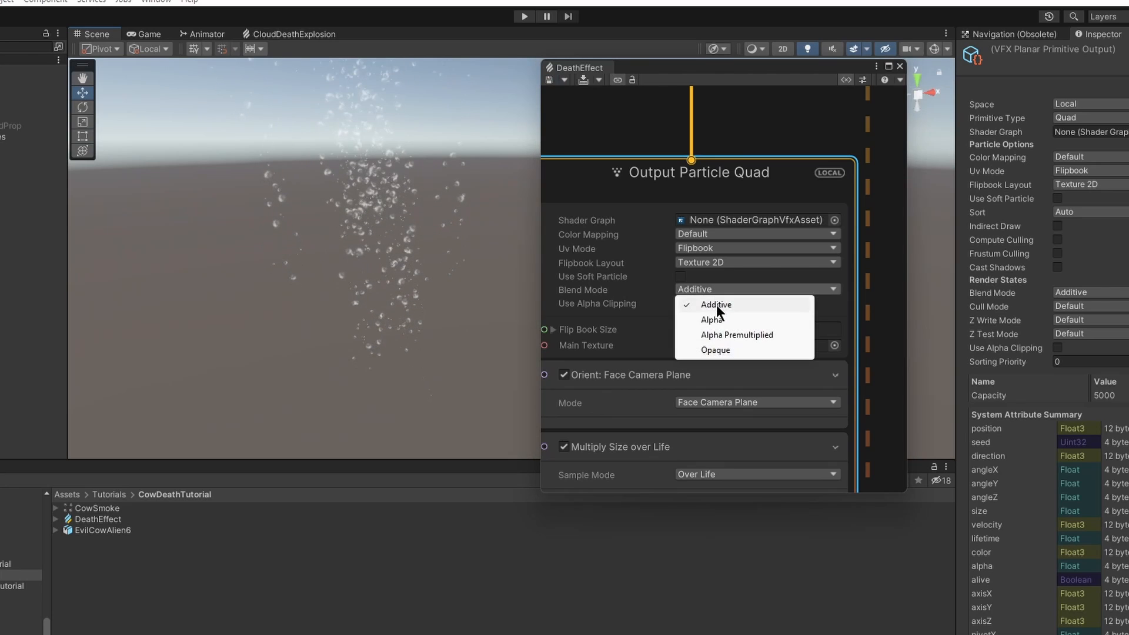
pyautogui.click(712, 320)
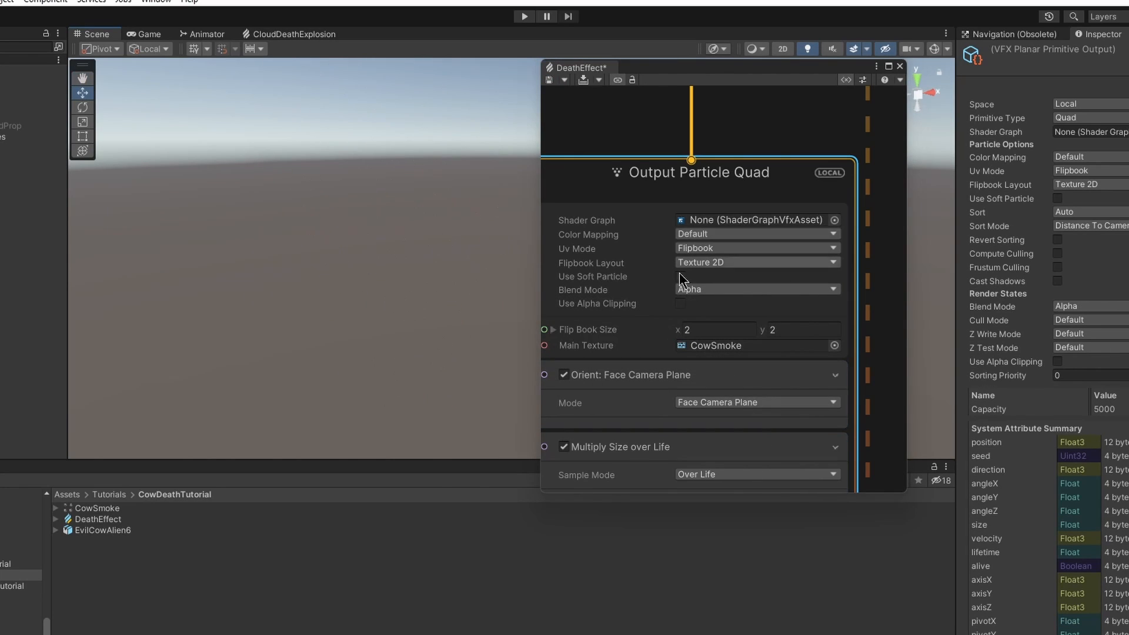
# - Save the graph and preview the smoke with the Alpha blend mode in the scene
pyautogui.click(549, 79)
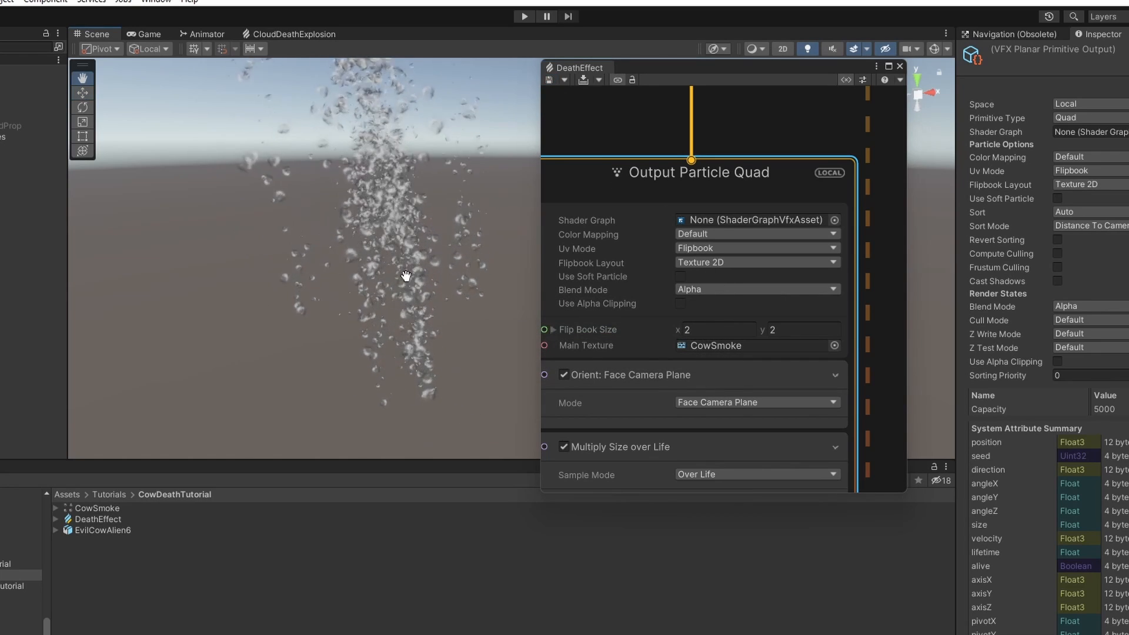
pyautogui.click(550, 82)
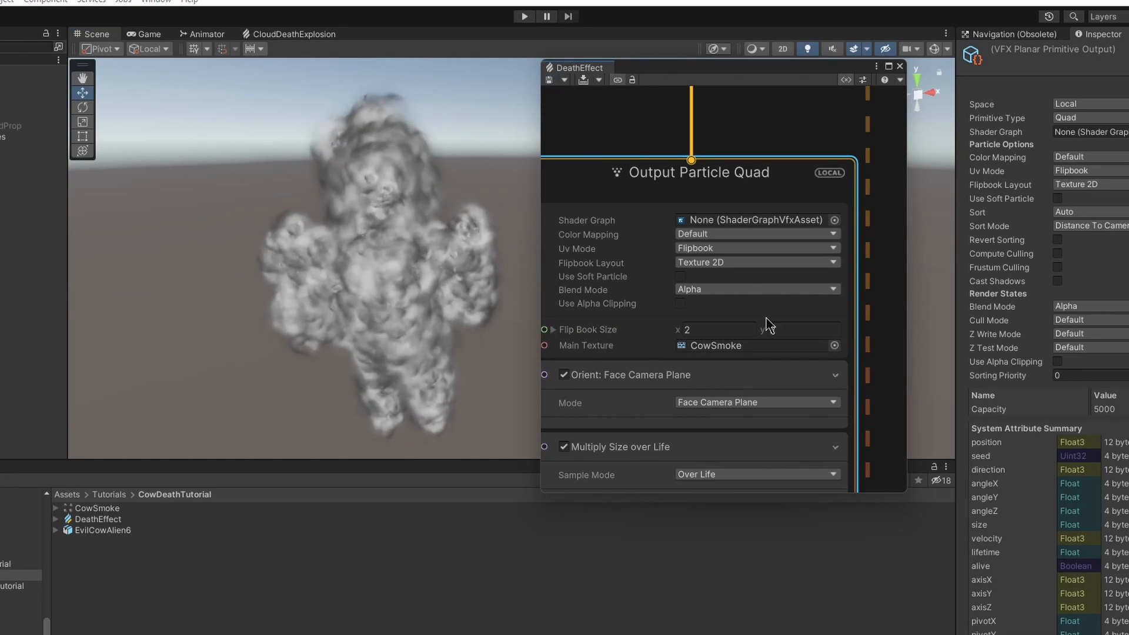
pyautogui.moveTo(875, 355); pyautogui.dragTo(880, 282, button='middle')
pyautogui.click(870, 284)
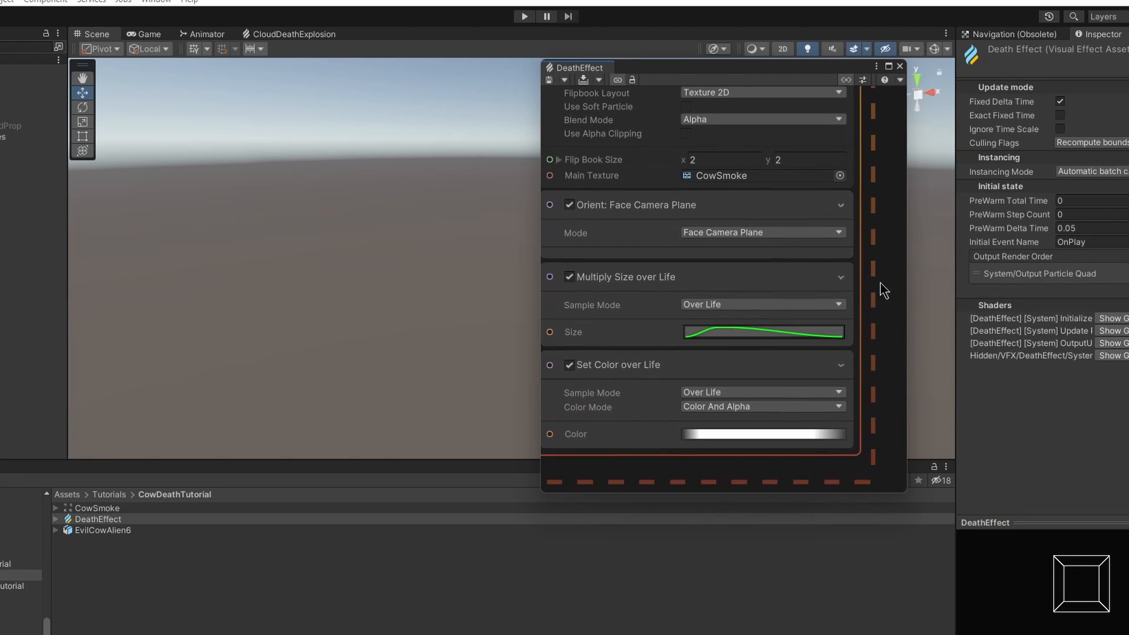
# - Add a magenta key (RGB 255, 0, 148, HDR intensity 2.7) at 29.1% in the Set Color over Life gradient and save the graph
pyautogui.moveTo(718, 379); pyautogui.dragTo(716, 311, button='middle')
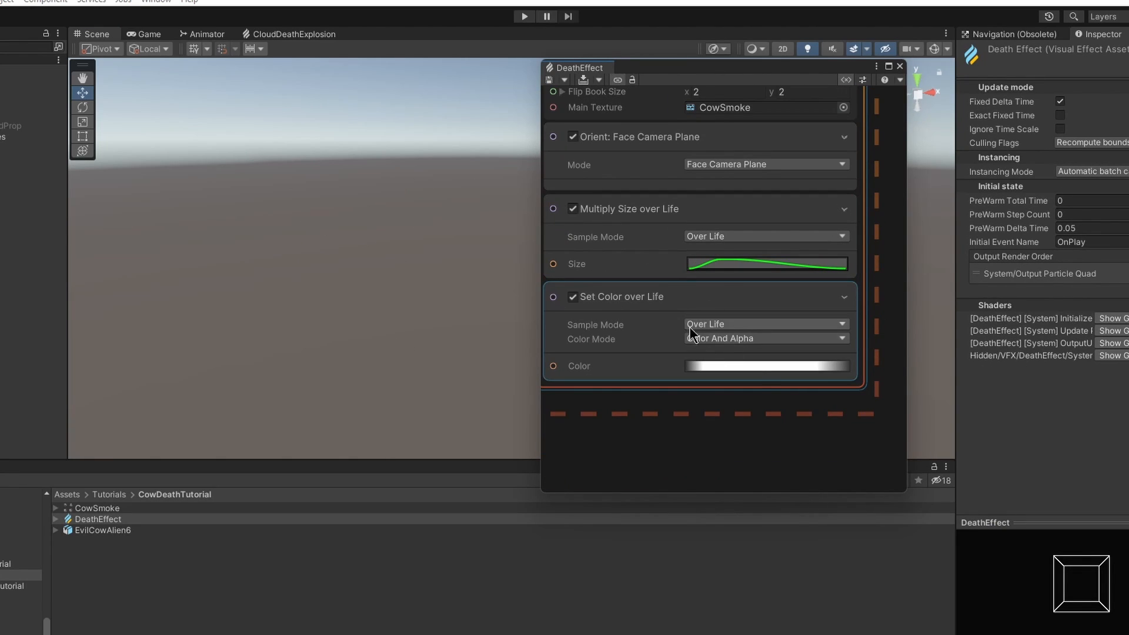
pyautogui.click(748, 367)
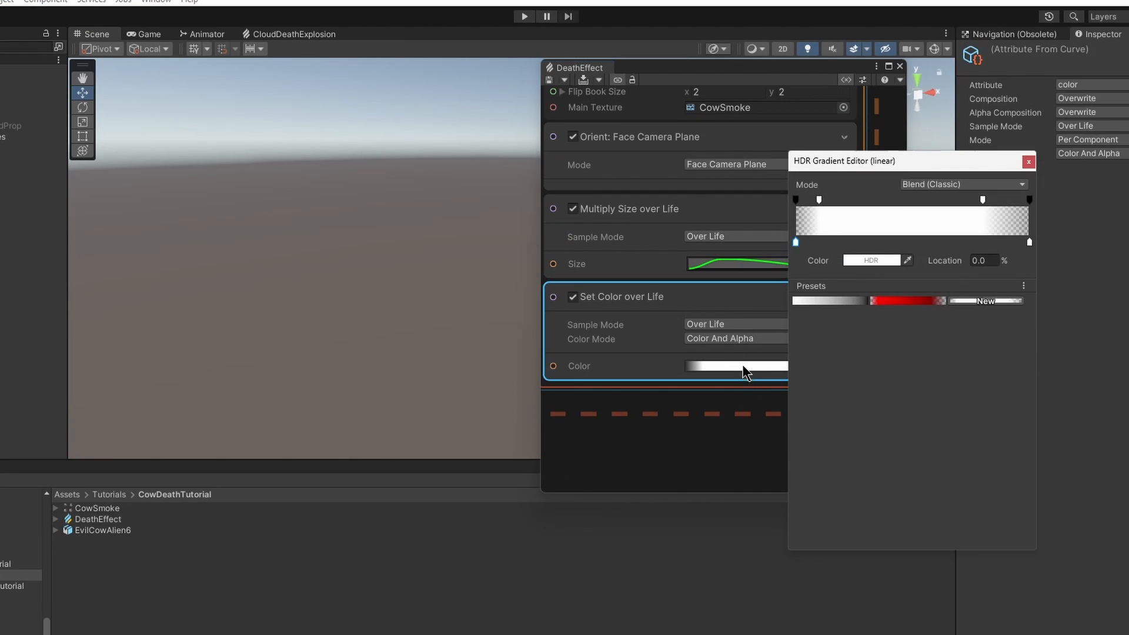
pyautogui.click(864, 242)
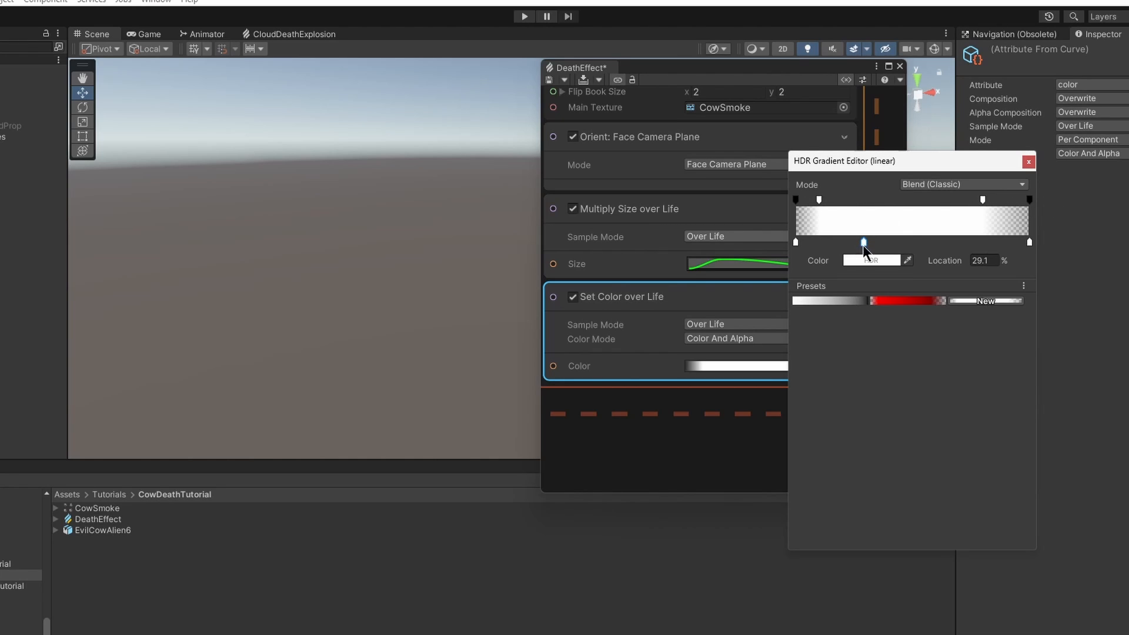
pyautogui.click(869, 262)
pyautogui.moveTo(1008, 401); pyautogui.dragTo(991, 320)
pyautogui.moveTo(950, 533); pyautogui.dragTo(959, 533)
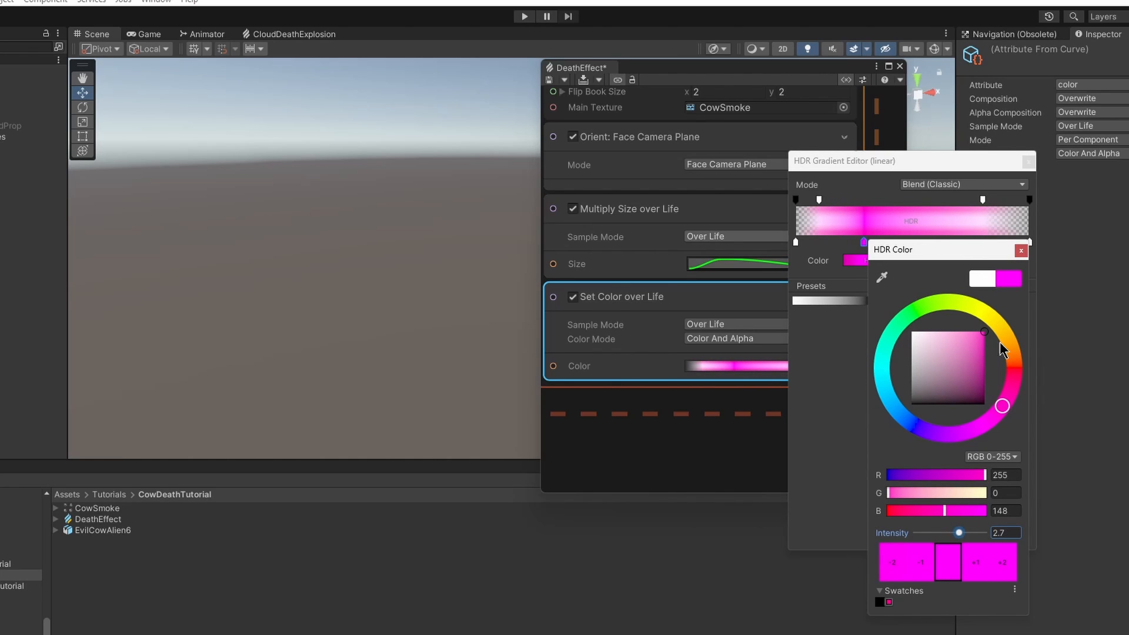
pyautogui.click(1022, 251)
pyautogui.click(550, 78)
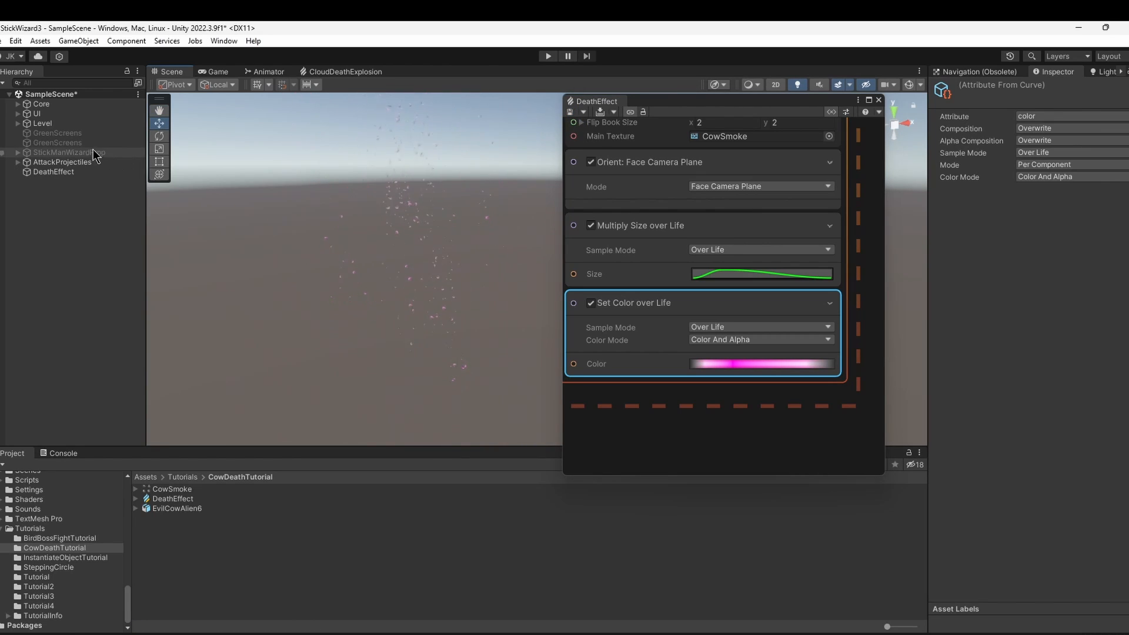
# - Examine the Bloom settings and override options of the Global Volume under Core, and filter the Hierarchy for "global"
pyautogui.click(21, 106)
pyautogui.click(62, 143)
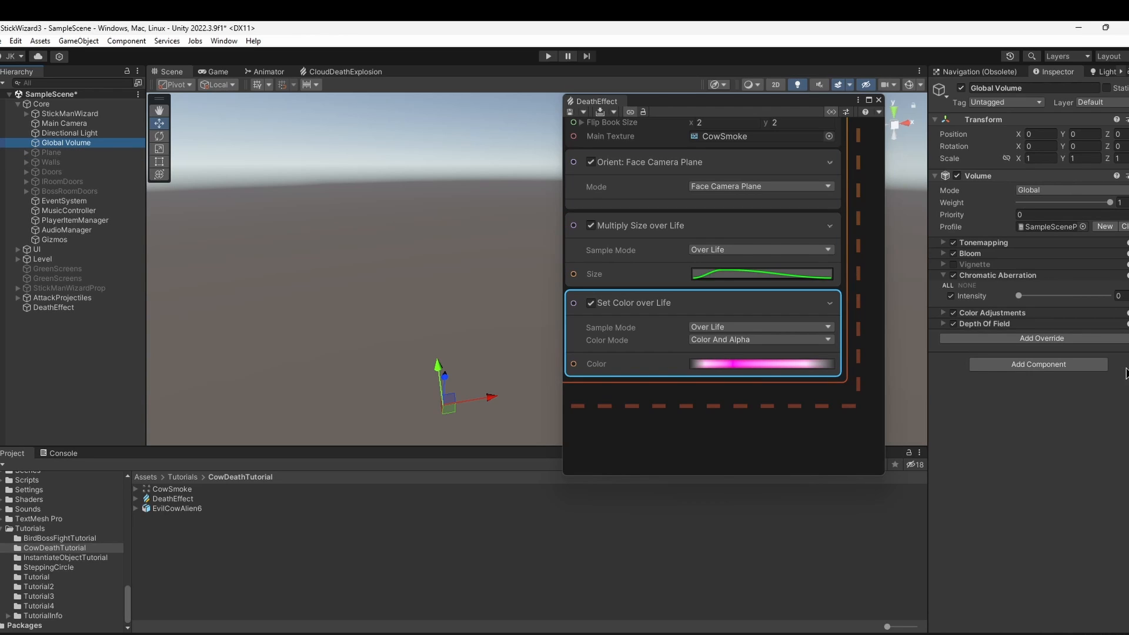
pyautogui.click(944, 254)
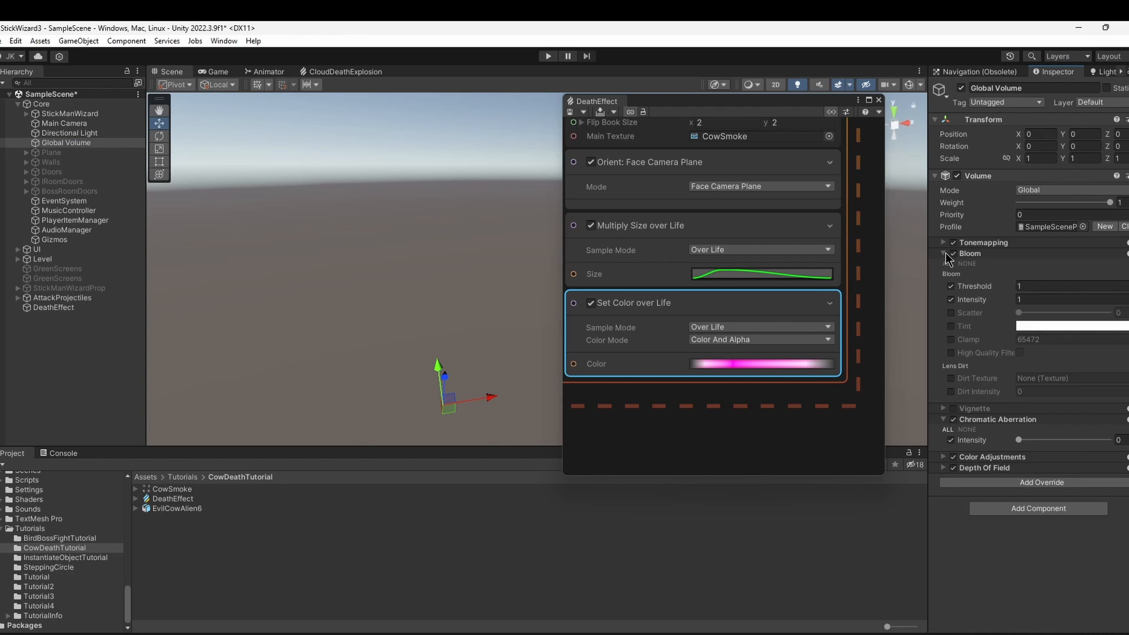
pyautogui.click(944, 254)
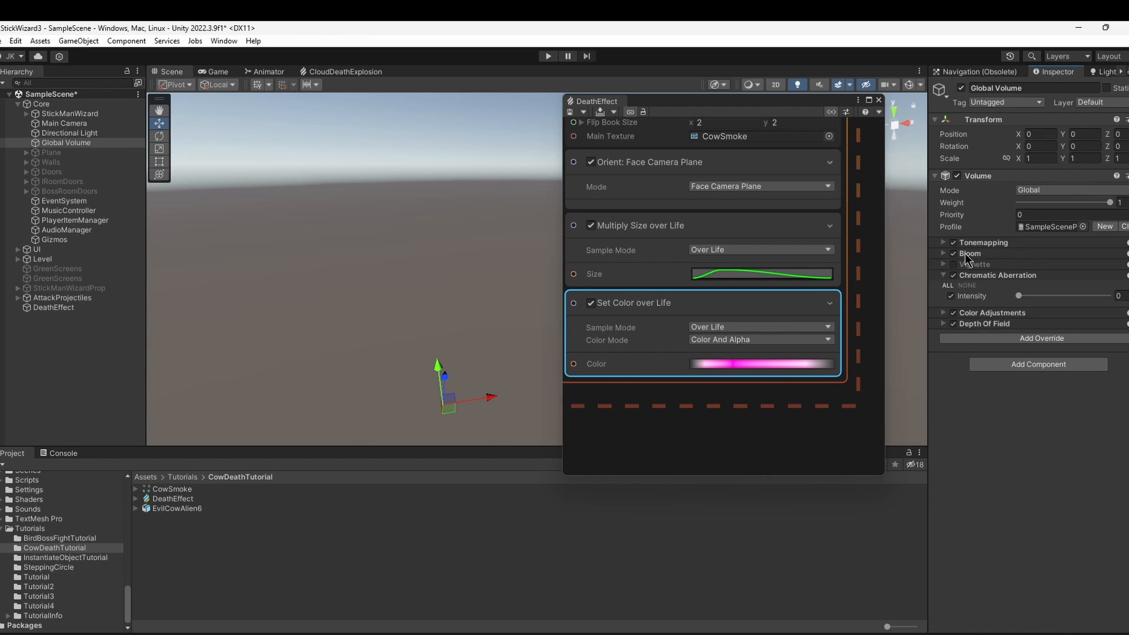
pyautogui.click(1042, 339)
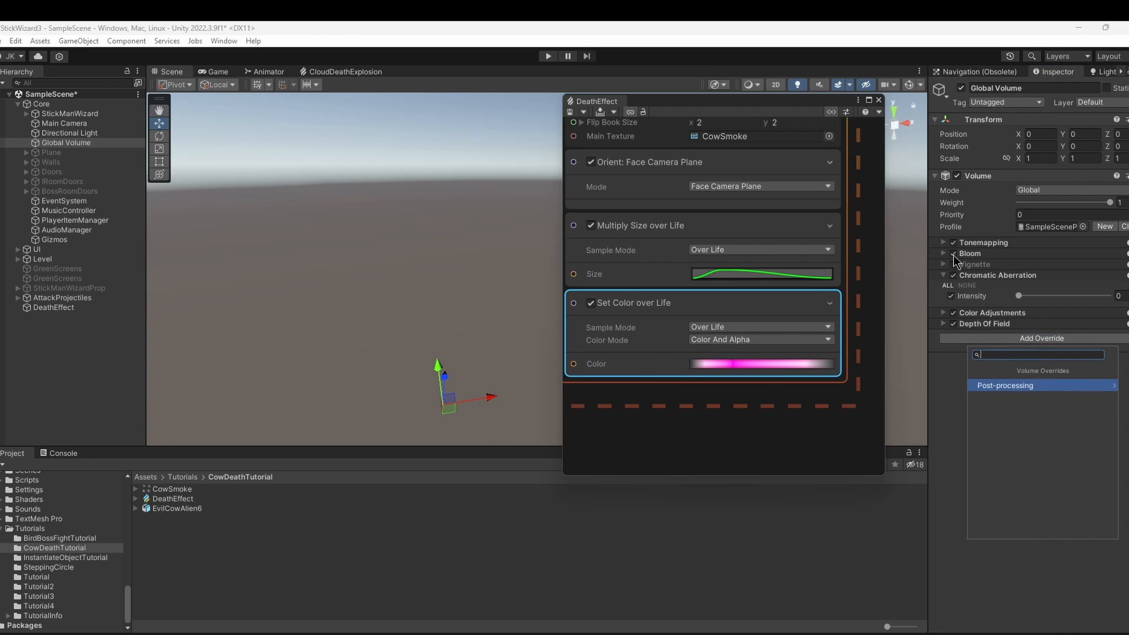
pyautogui.click(957, 425)
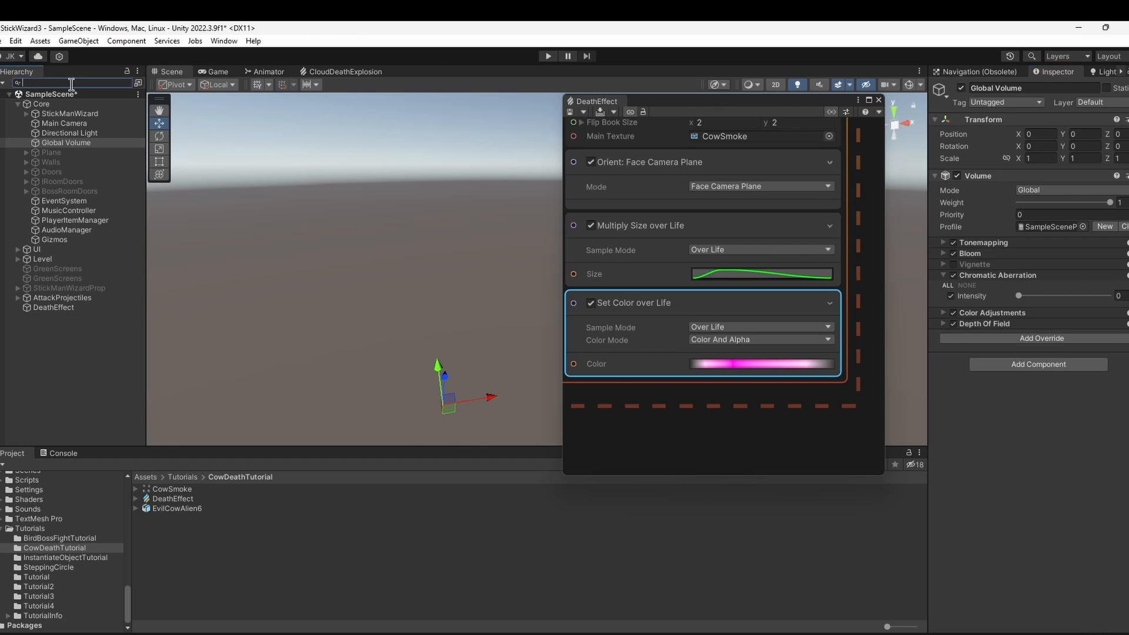
pyautogui.write('bal')
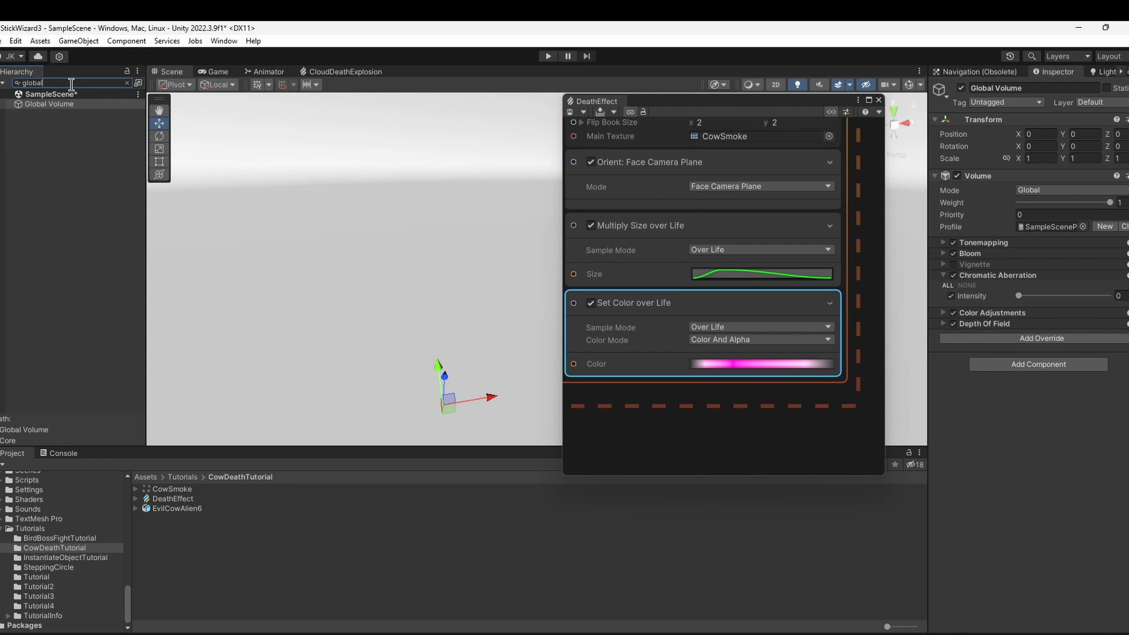
pyautogui.click(128, 83)
# - Add a black key after the magenta one in the Color gradient, make the end key black, and save the graph
pyautogui.moveTo(719, 409); pyautogui.dragTo(732, 405, button='middle')
pyautogui.click(764, 360)
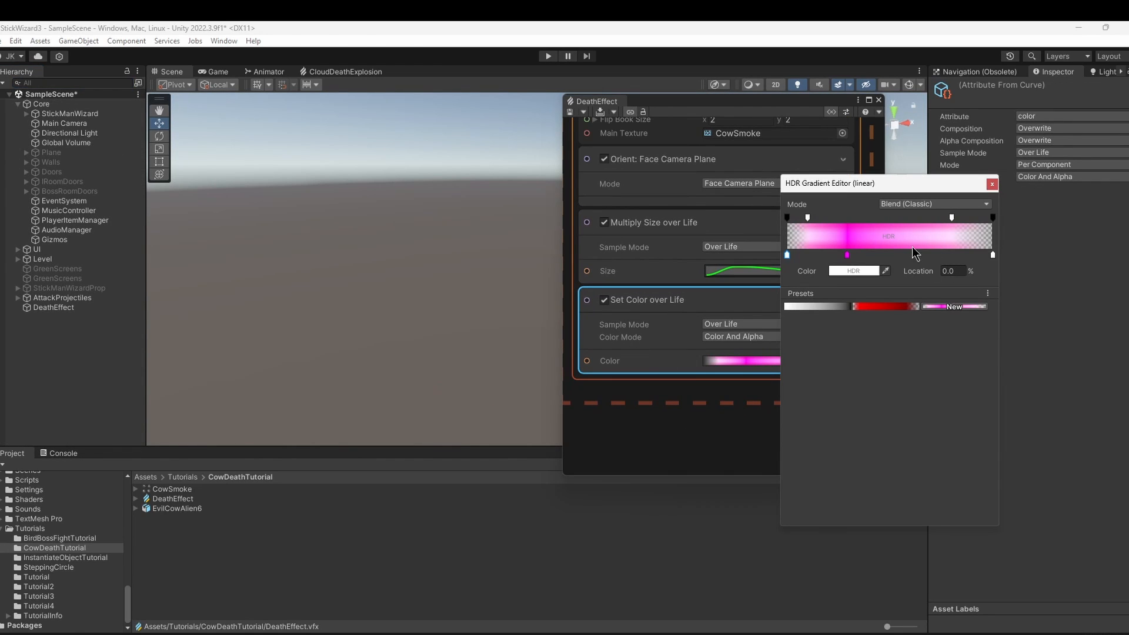
pyautogui.click(851, 274)
pyautogui.moveTo(937, 378); pyautogui.dragTo(999, 442)
pyautogui.click(984, 265)
pyautogui.click(993, 255)
pyautogui.click(872, 274)
pyautogui.click(1004, 265)
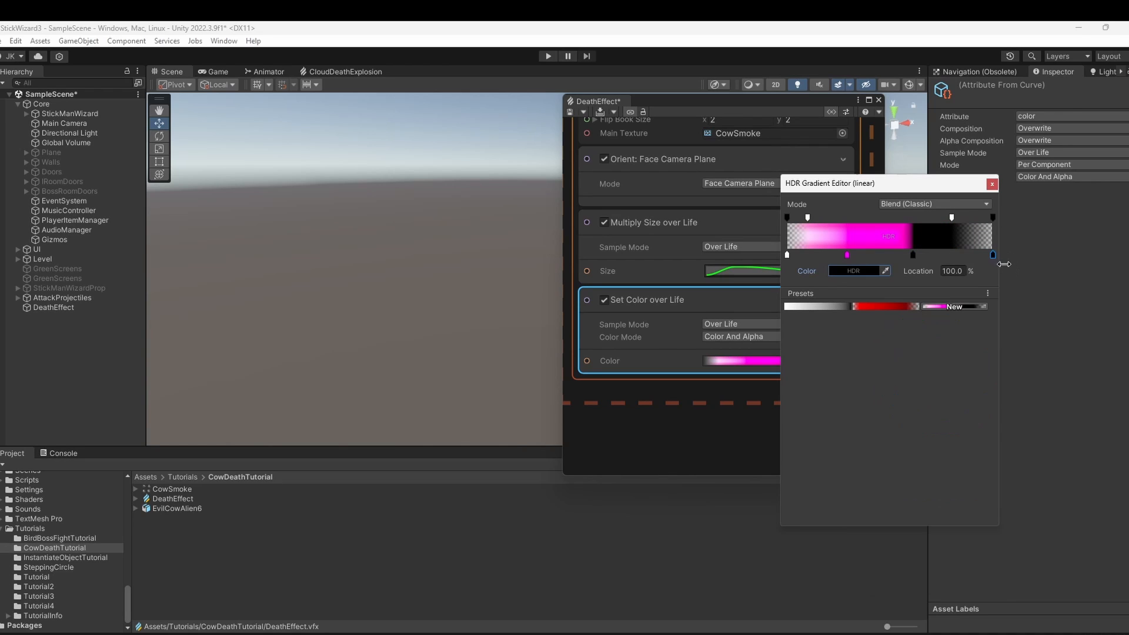
pyautogui.click(569, 112)
pyautogui.moveTo(475, 276); pyautogui.dragTo(464, 226, button='right')
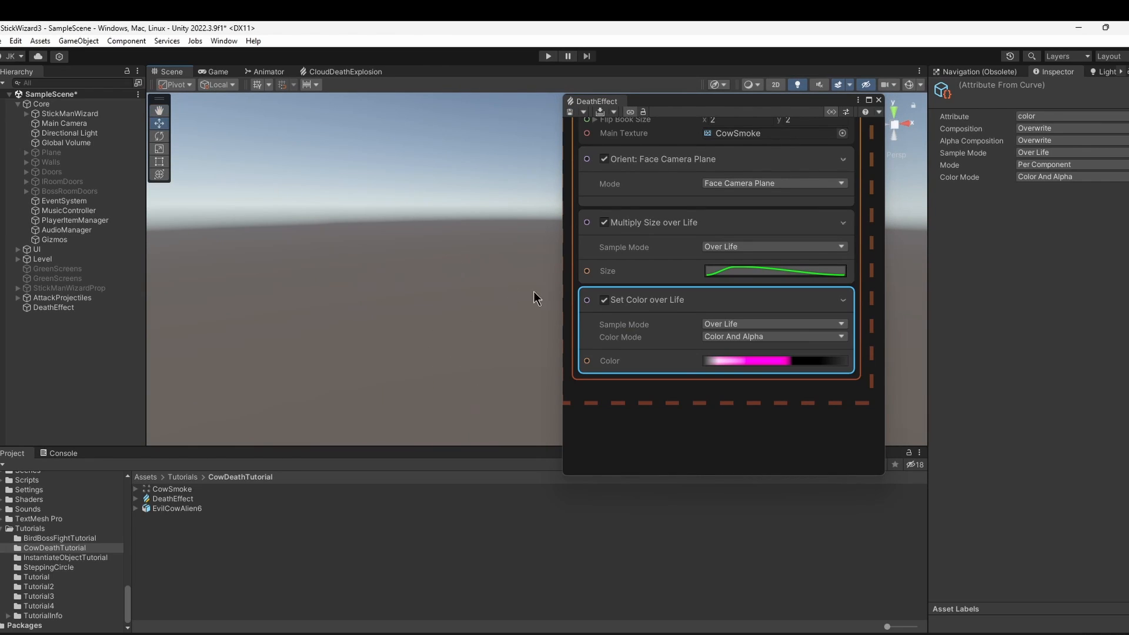
# - Raise the magenta gradient key's HDR intensity to 7.8 and save the graph
pyautogui.click(747, 361)
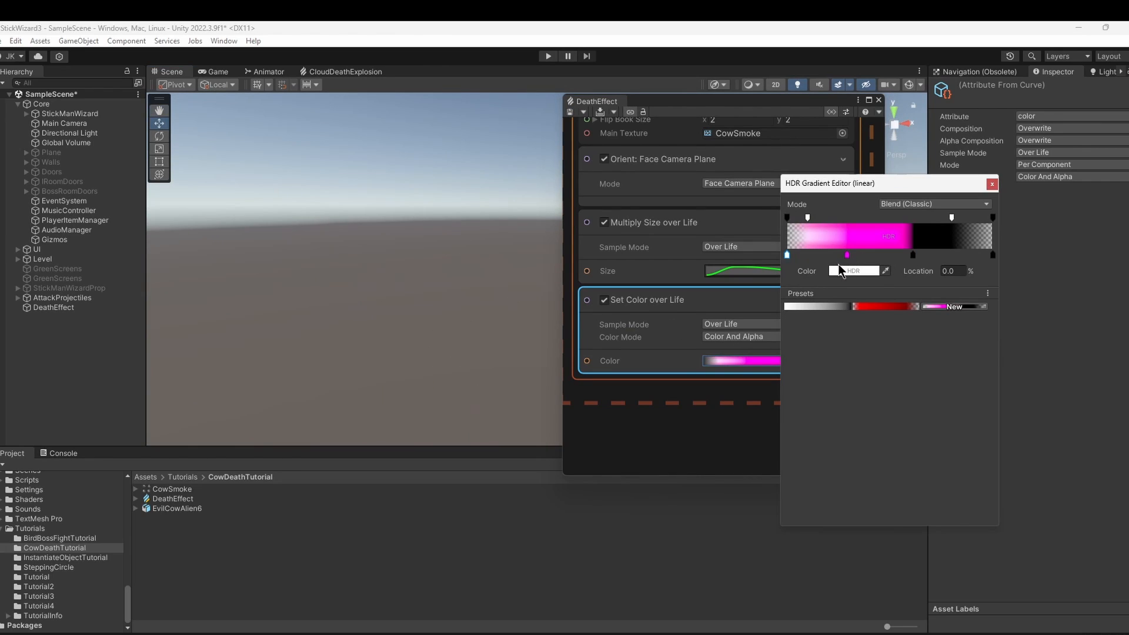
pyautogui.click(856, 271)
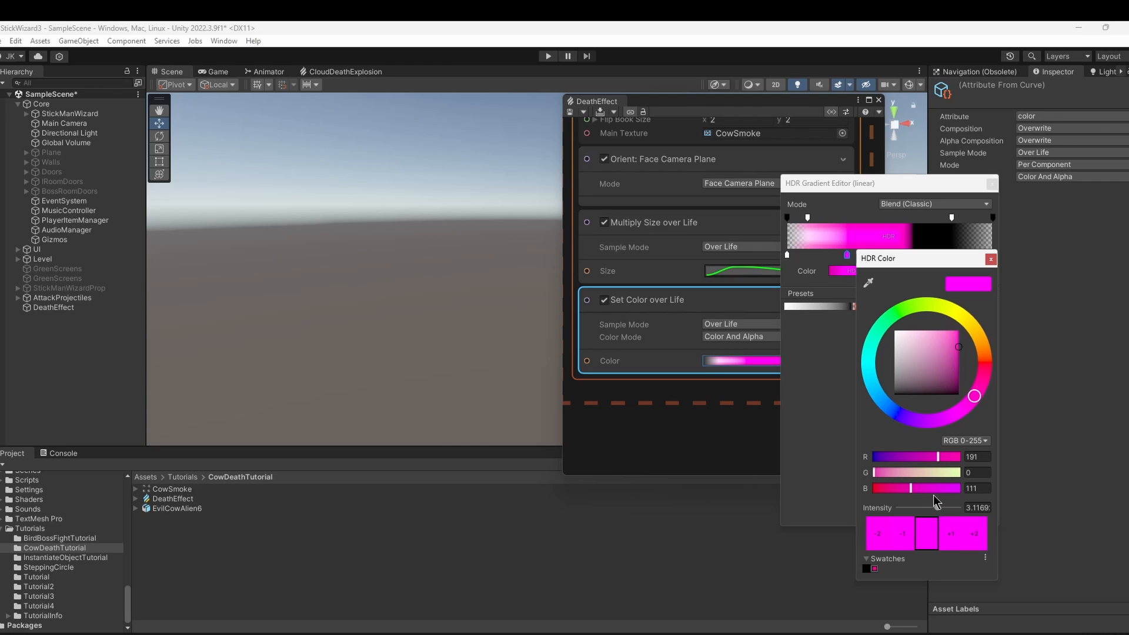
pyautogui.click(990, 260)
pyautogui.click(600, 112)
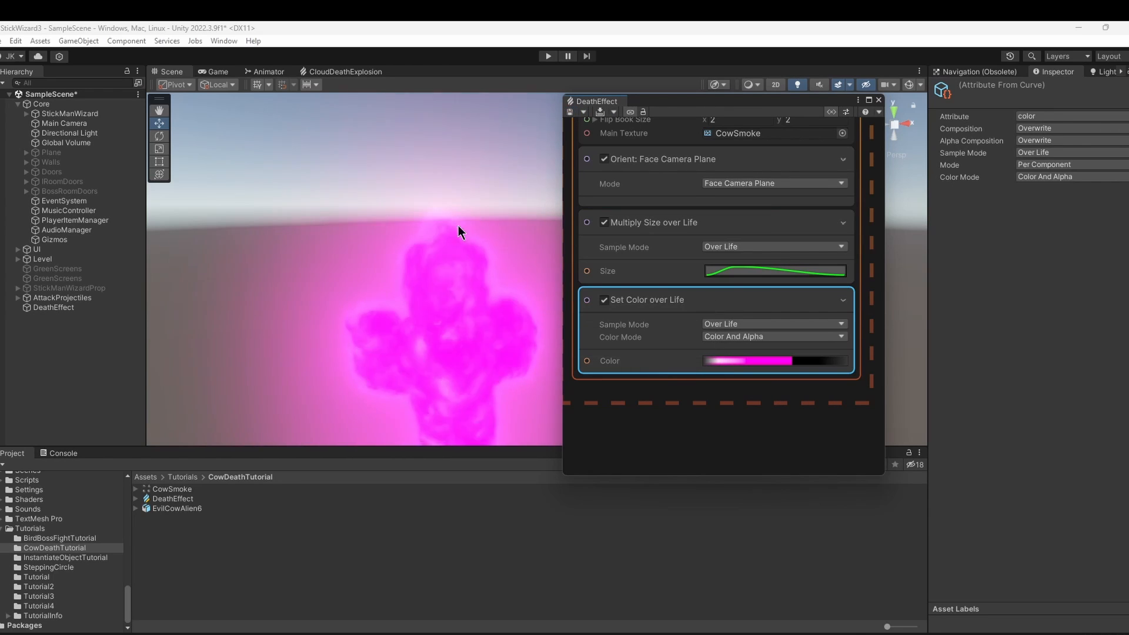
# - Set the magenta gradient key's HDR intensity to 1.5 and save, and recolour the start of the gradient pink
pyautogui.click(782, 360)
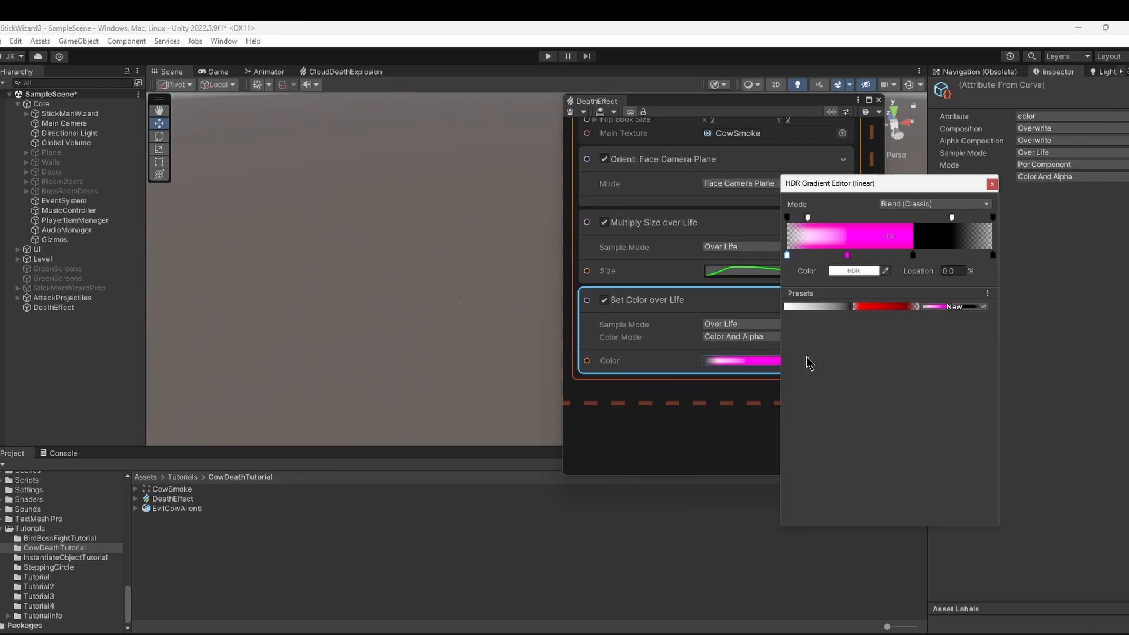
pyautogui.click(847, 256)
pyautogui.click(853, 271)
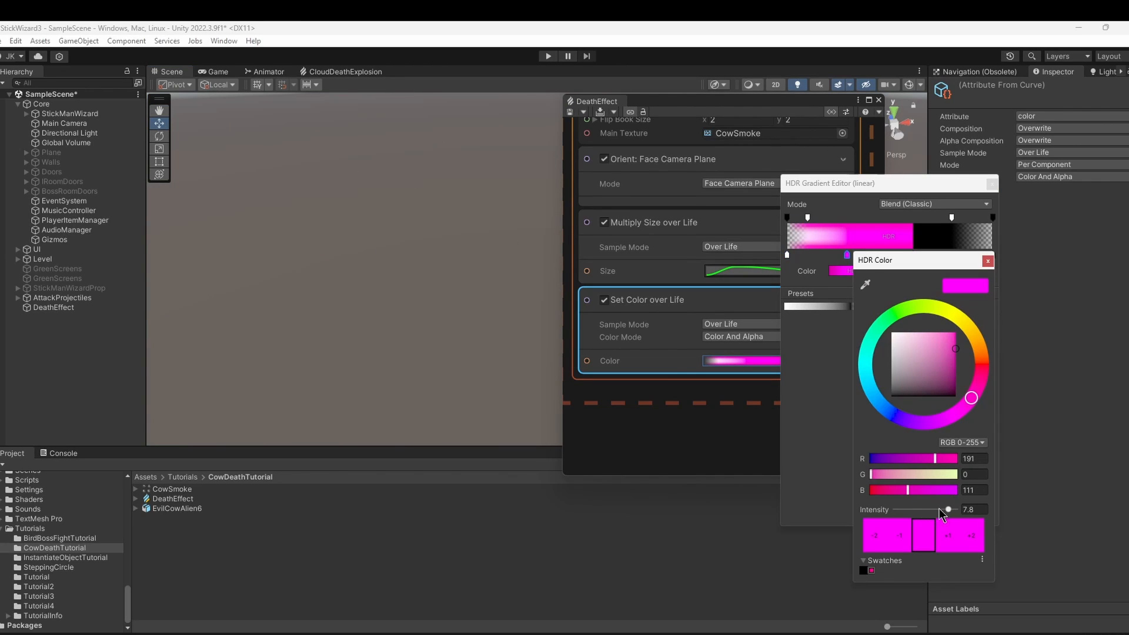
pyautogui.moveTo(930, 509); pyautogui.dragTo(929, 509)
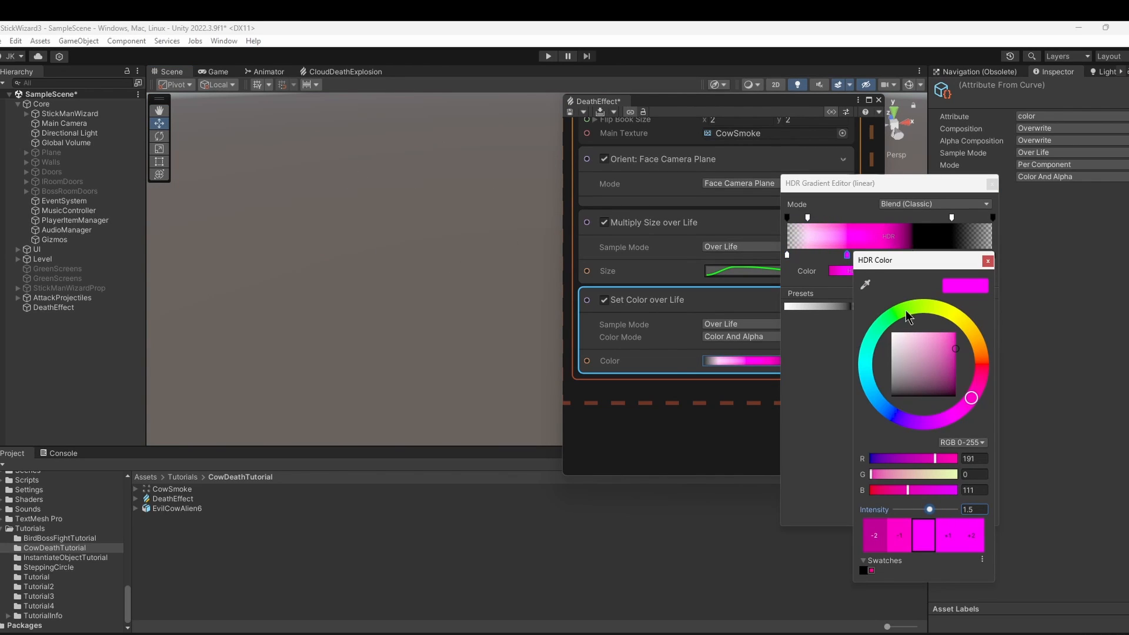
pyautogui.click(989, 262)
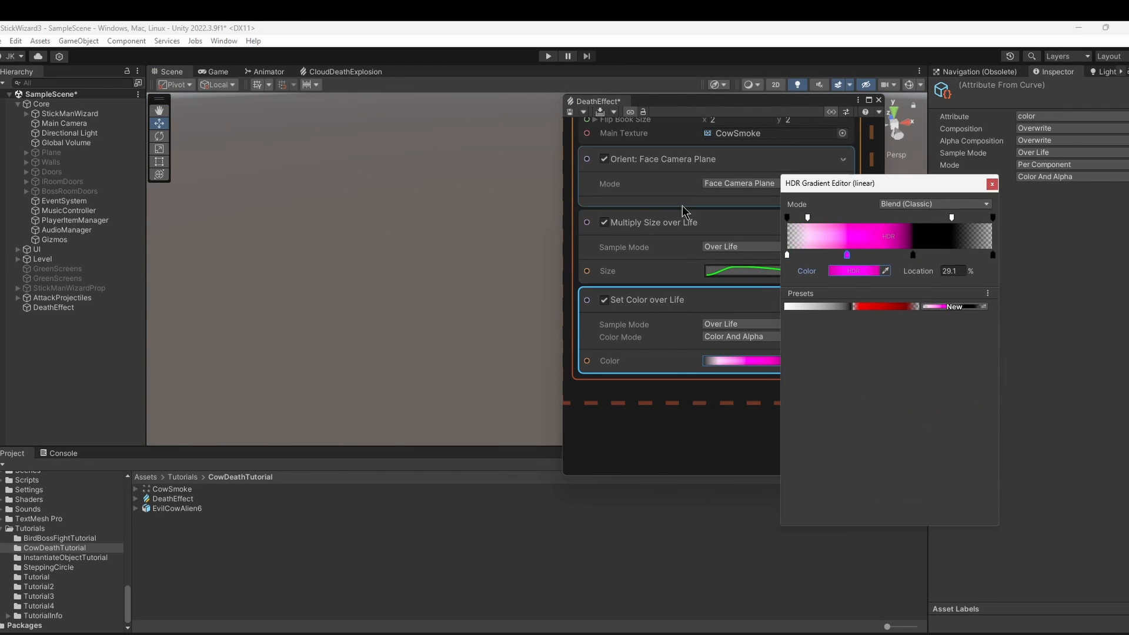
pyautogui.click(584, 116)
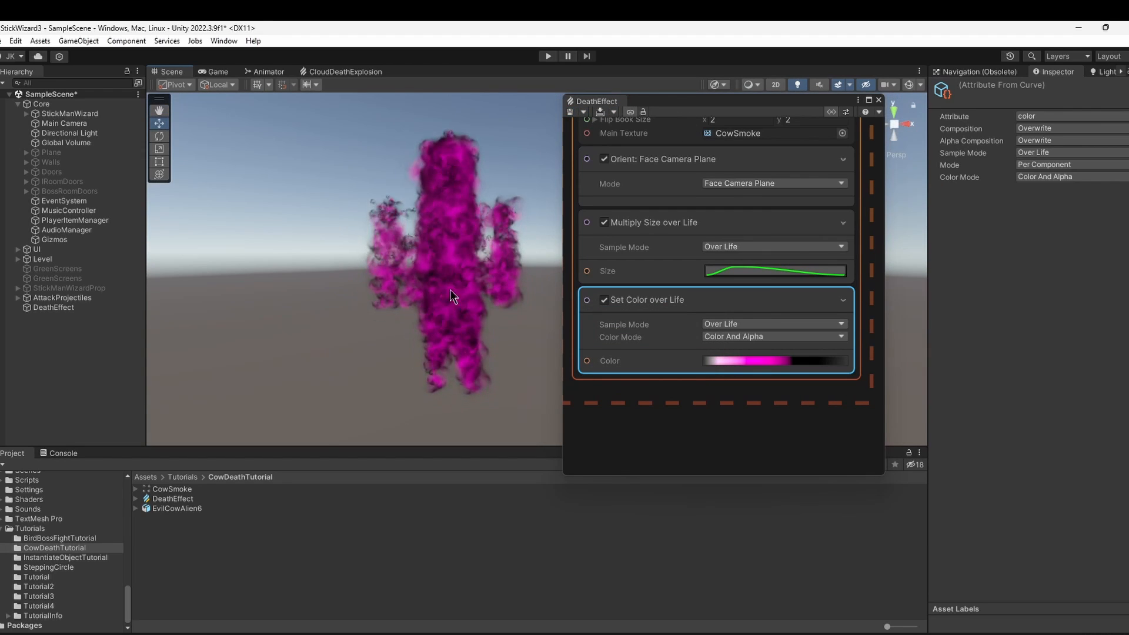
pyautogui.click(781, 361)
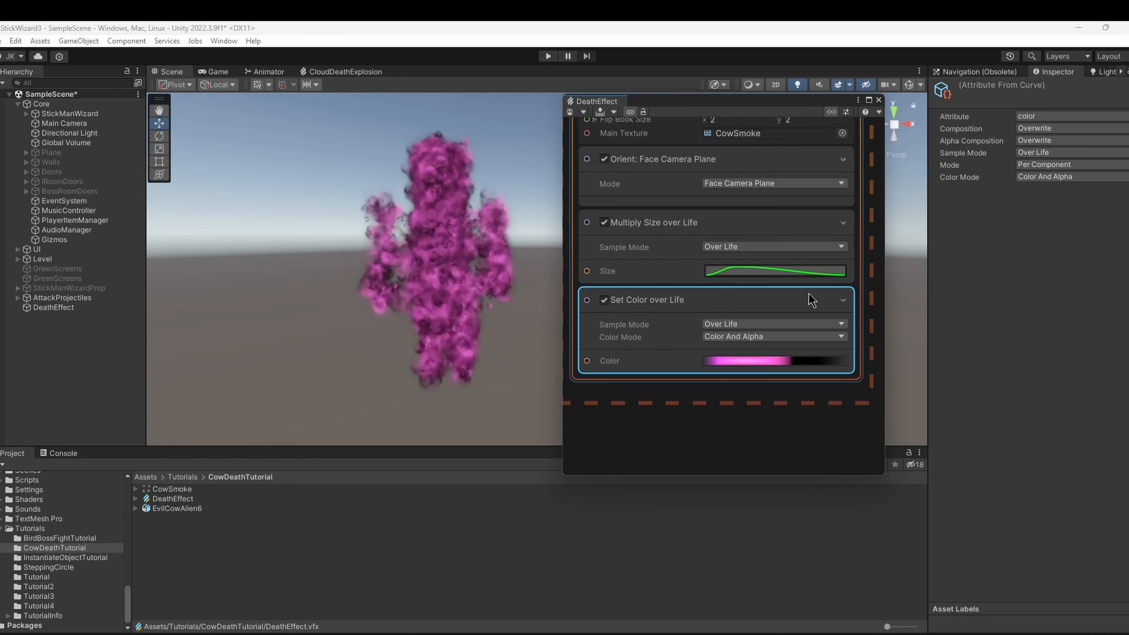
# - Review the graph's Spawn and Initialize Particle contexts, including the burst and mesh position settings
pyautogui.moveTo(857, 300)
pyautogui.mouseDown(button='middle')
pyautogui.moveTo(782, 337)
pyautogui.moveTo(699, 348)
pyautogui.moveTo(735, 397)
pyautogui.moveTo(731, 375)
pyautogui.moveTo(777, 316)
pyautogui.moveTo(786, 391)
pyautogui.mouseUp(button='middle')
pyautogui.scroll(-7, 786, 344)
pyautogui.scroll(-4, 706, 347)
pyautogui.scroll(5, 705, 375)
pyautogui.scroll(1, 775, 336)
pyautogui.moveTo(795, 232); pyautogui.dragTo(801, 381, button='middle')
pyautogui.moveTo(811, 305)
pyautogui.mouseDown(button='middle')
pyautogui.moveTo(817, 344)
pyautogui.moveTo(789, 405)
pyautogui.mouseUp(button='middle')
pyautogui.moveTo(804, 284); pyautogui.dragTo(739, 377, button='middle')
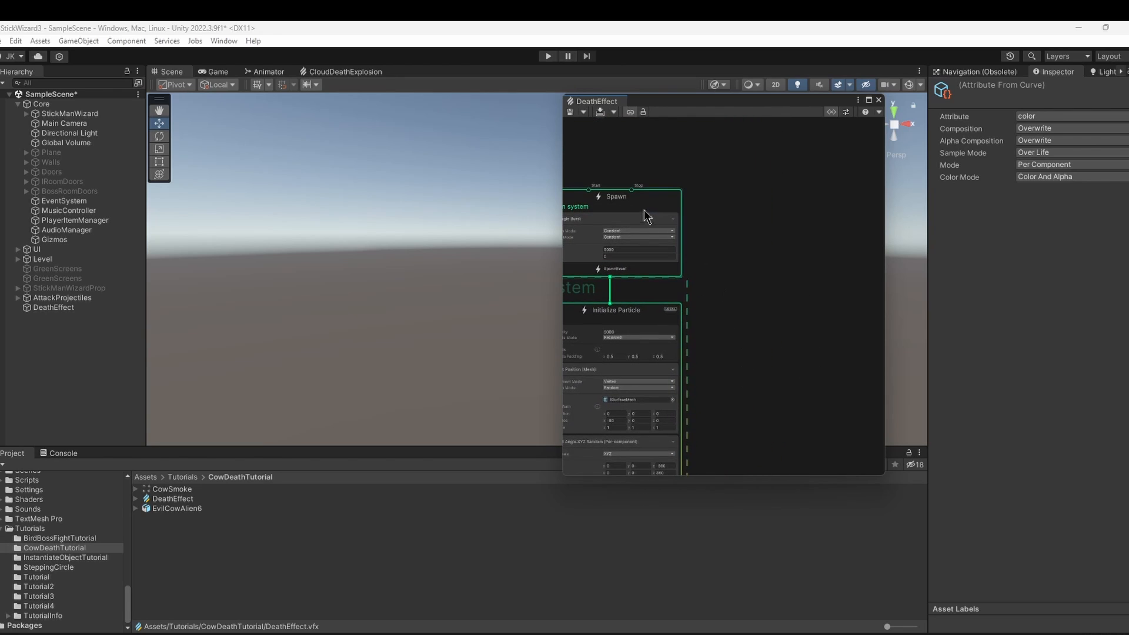
pyautogui.moveTo(823, 278); pyautogui.dragTo(806, 254, button='middle')
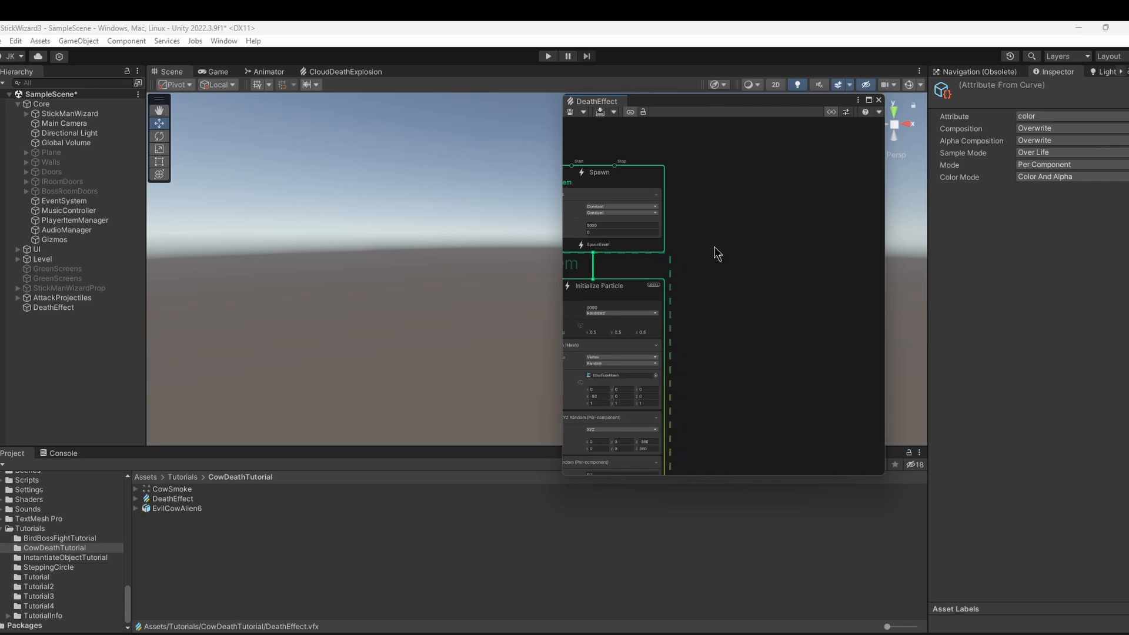
pyautogui.moveTo(713, 247); pyautogui.dragTo(787, 236, button='middle')
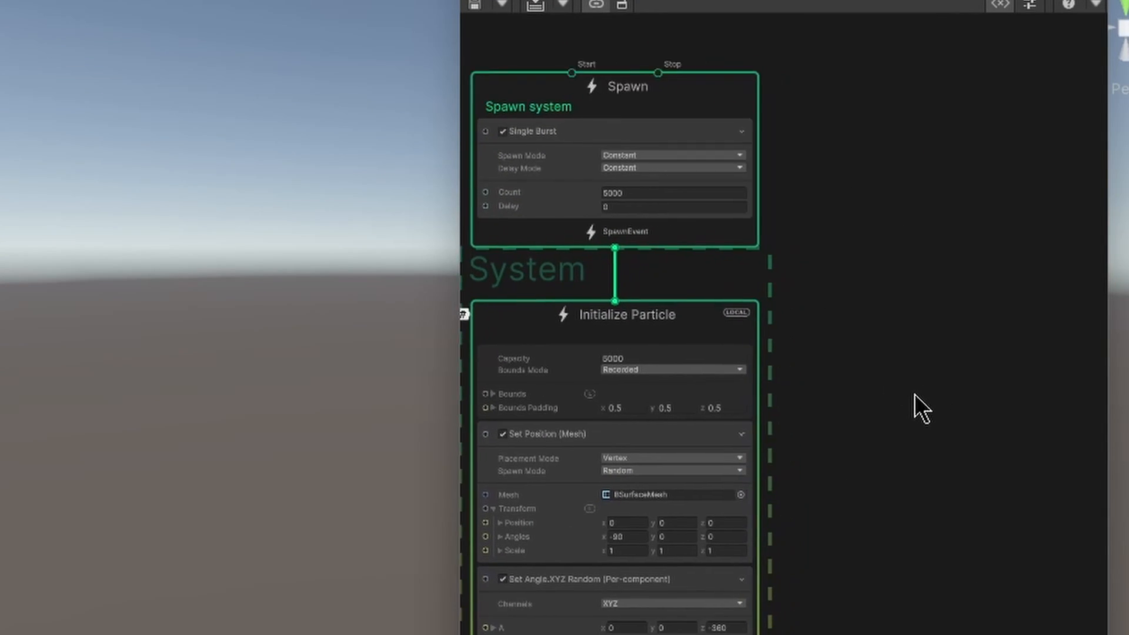
pyautogui.moveTo(914, 394); pyautogui.dragTo(883, 333, button='middle')
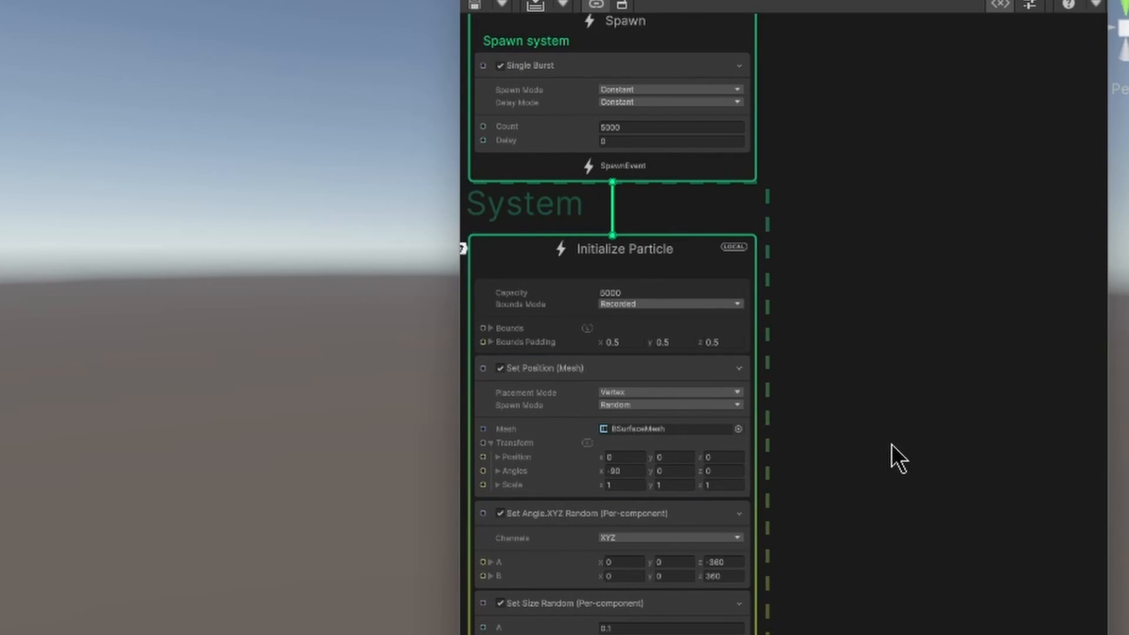
pyautogui.moveTo(891, 443); pyautogui.dragTo(951, 504, button='middle')
# - Create a second particle system in the graph from the System node category
pyautogui.rightClick(957, 229)
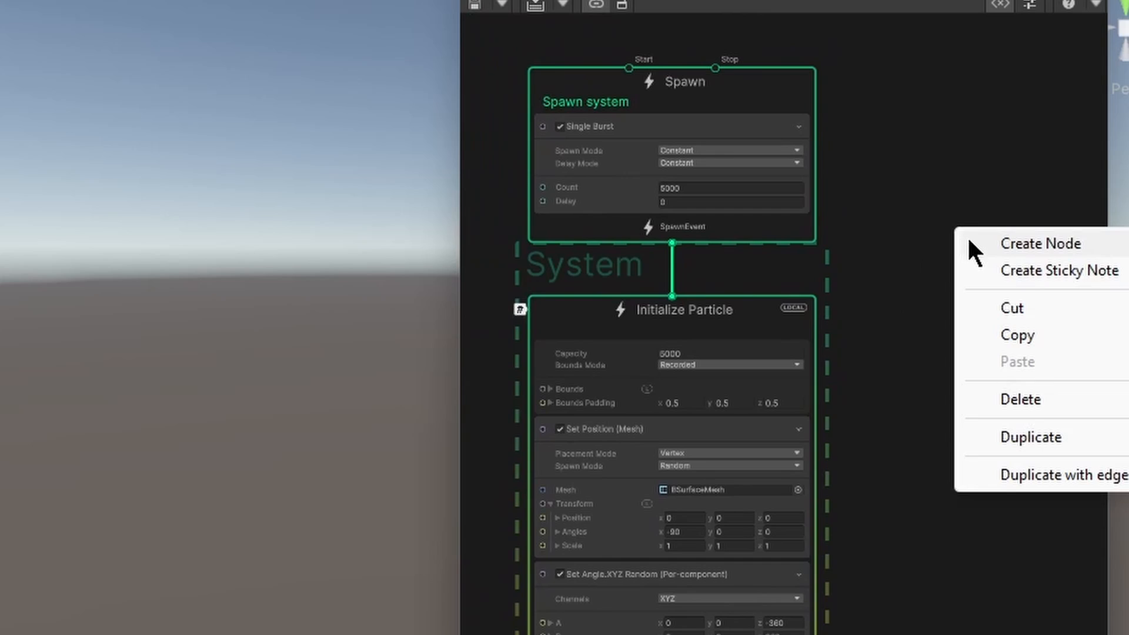
pyautogui.click(1044, 240)
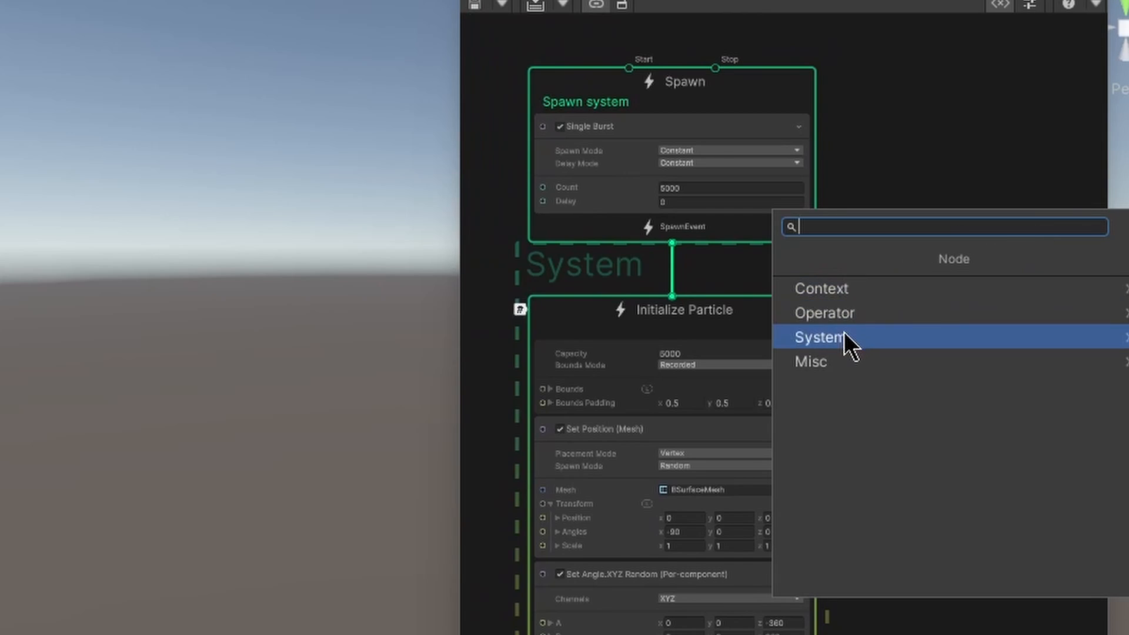
pyautogui.click(840, 316)
pyautogui.click(789, 268)
pyautogui.click(845, 344)
pyautogui.click(845, 386)
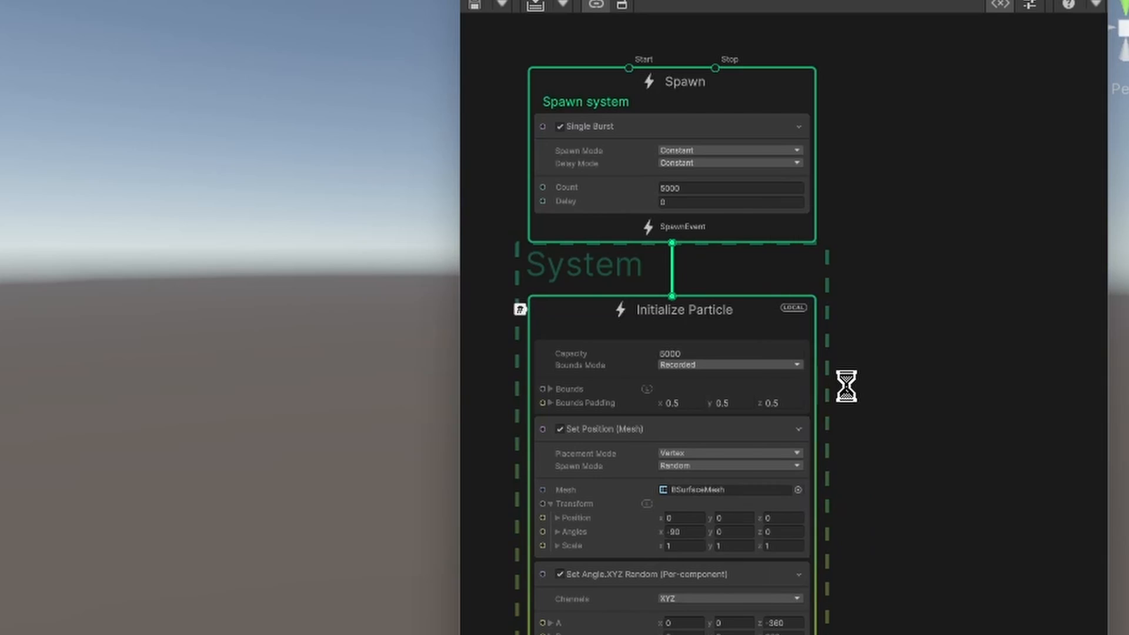
# - Move the new particle system into place beside the original Spawn and Initialize Particle contexts
pyautogui.moveTo(889, 414); pyautogui.dragTo(630, 264, button='middle')
pyautogui.scroll(-1, 929, 273)
pyautogui.moveTo(928, 278); pyautogui.dragTo(961, 419, button='middle')
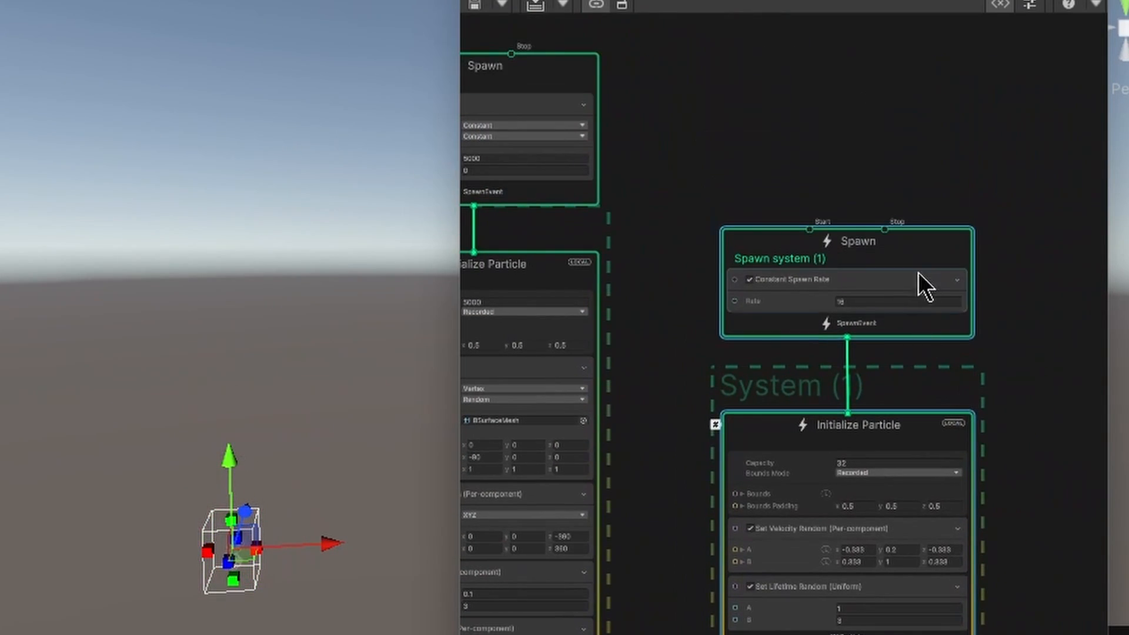
pyautogui.moveTo(881, 243); pyautogui.dragTo(851, 218)
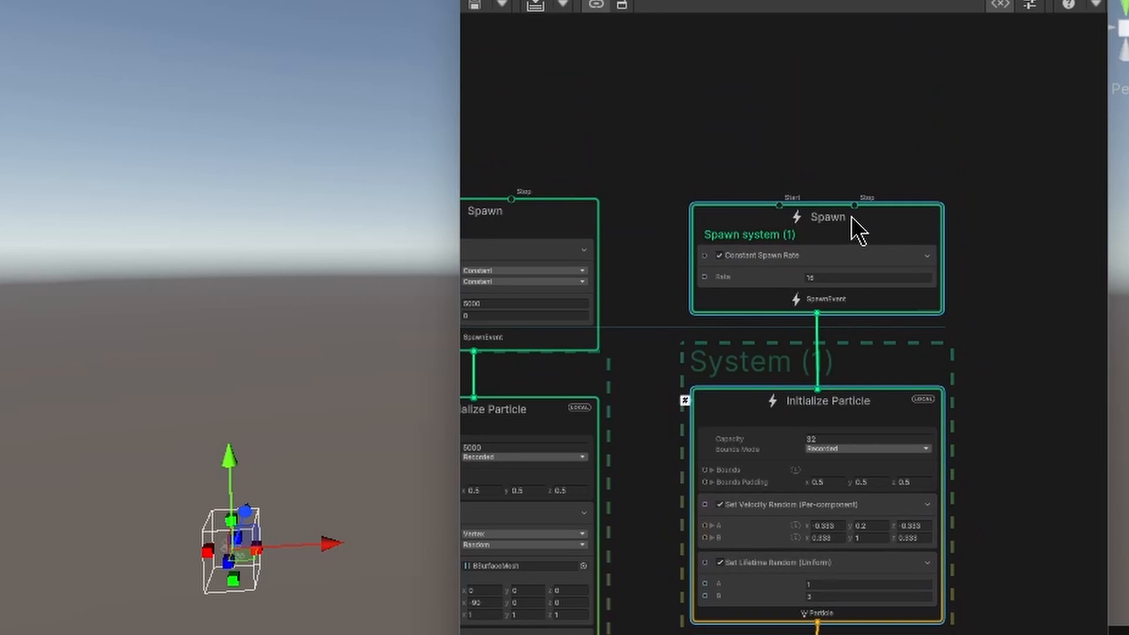
# - Set the new system's random velocity on Y to 25 for A and 5 for B in Initialize Particle
pyautogui.moveTo(956, 370); pyautogui.dragTo(993, 237, button='middle')
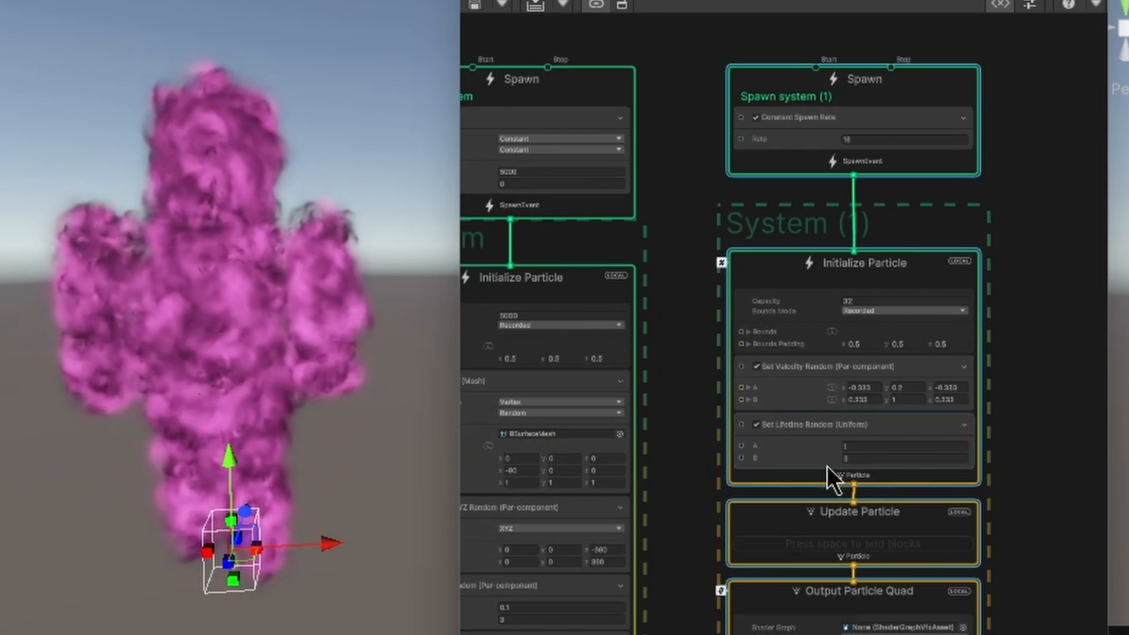
pyautogui.scroll(2, 958, 453)
pyautogui.click(897, 358)
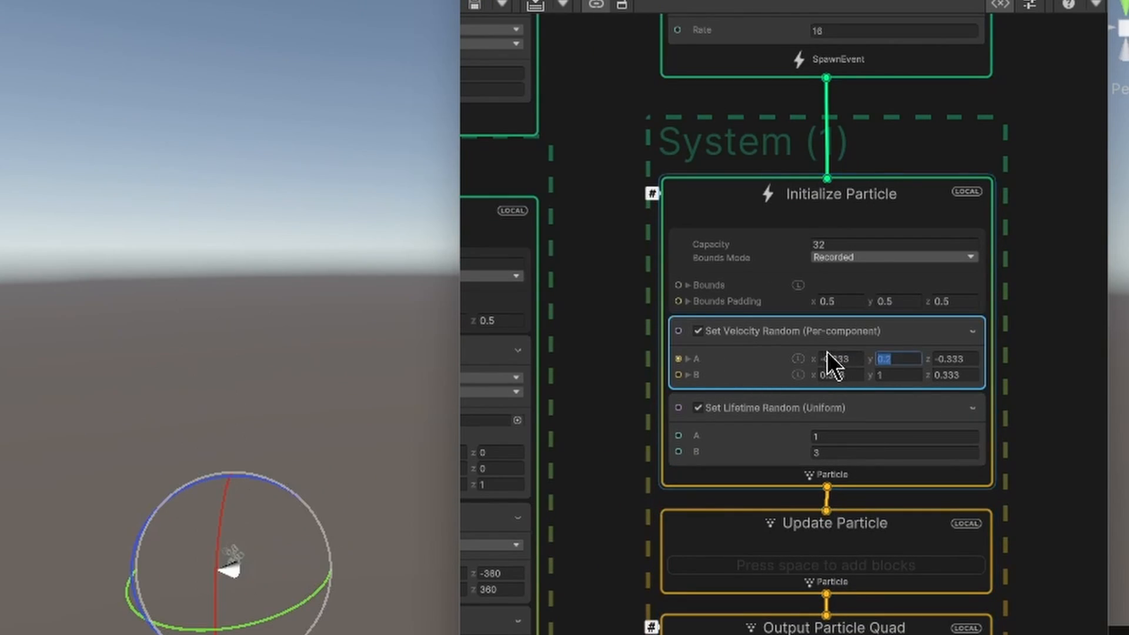
pyautogui.scroll(3, 780, 334)
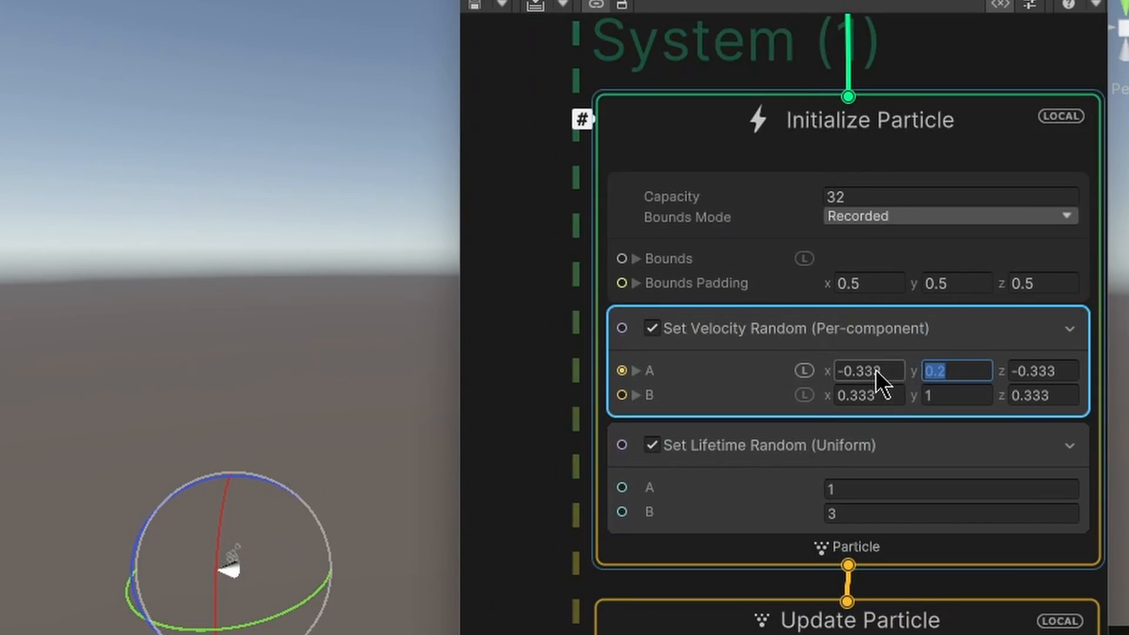
pyautogui.click(950, 284)
pyautogui.moveTo(911, 80); pyautogui.dragTo(817, 79, button='middle')
pyautogui.click(851, 365)
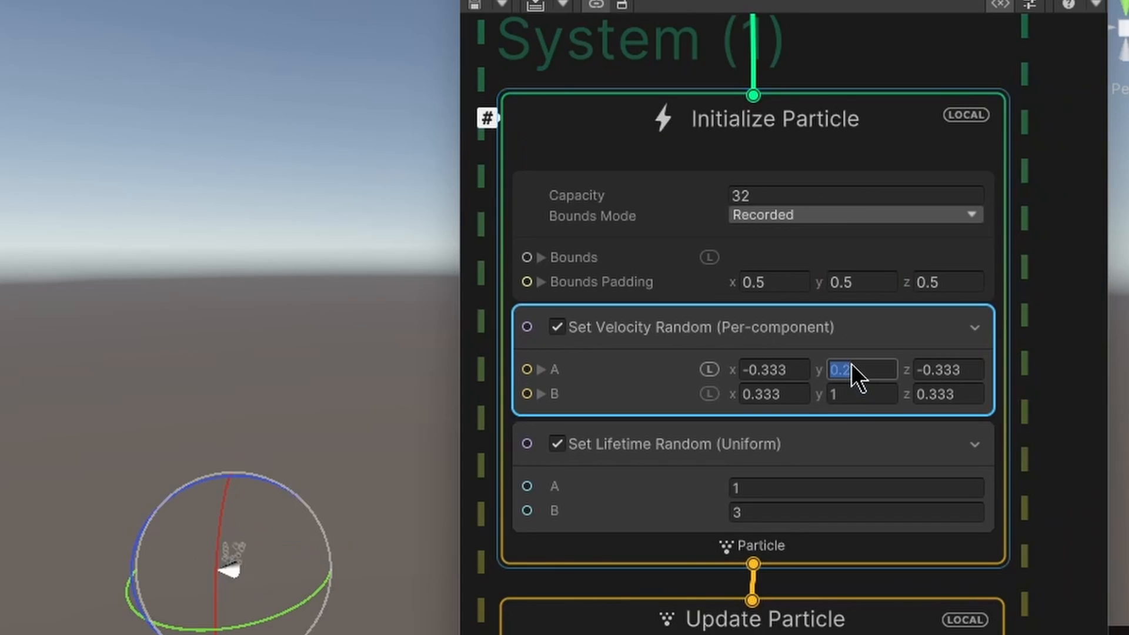
pyautogui.write('25')
pyautogui.click(856, 393)
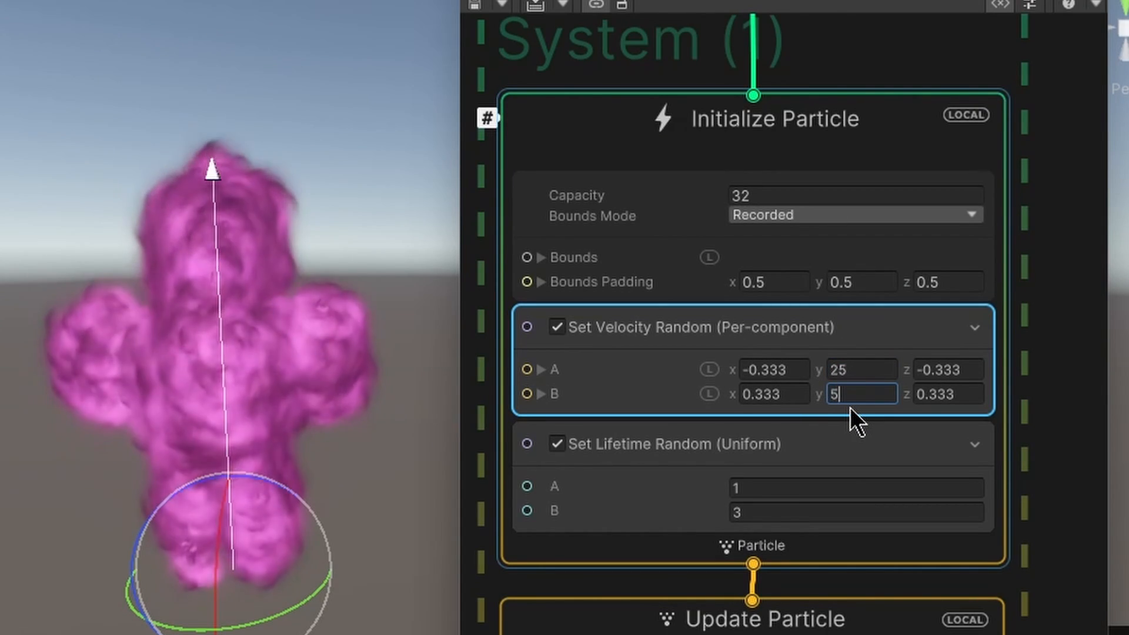
# - Replace the new system's Constant Spawn Rate block with a Single Burst block in its Spawn context
pyautogui.moveTo(1015, 212); pyautogui.dragTo(1060, 495, button='middle')
pyautogui.moveTo(958, 286); pyautogui.dragTo(911, 376, button='middle')
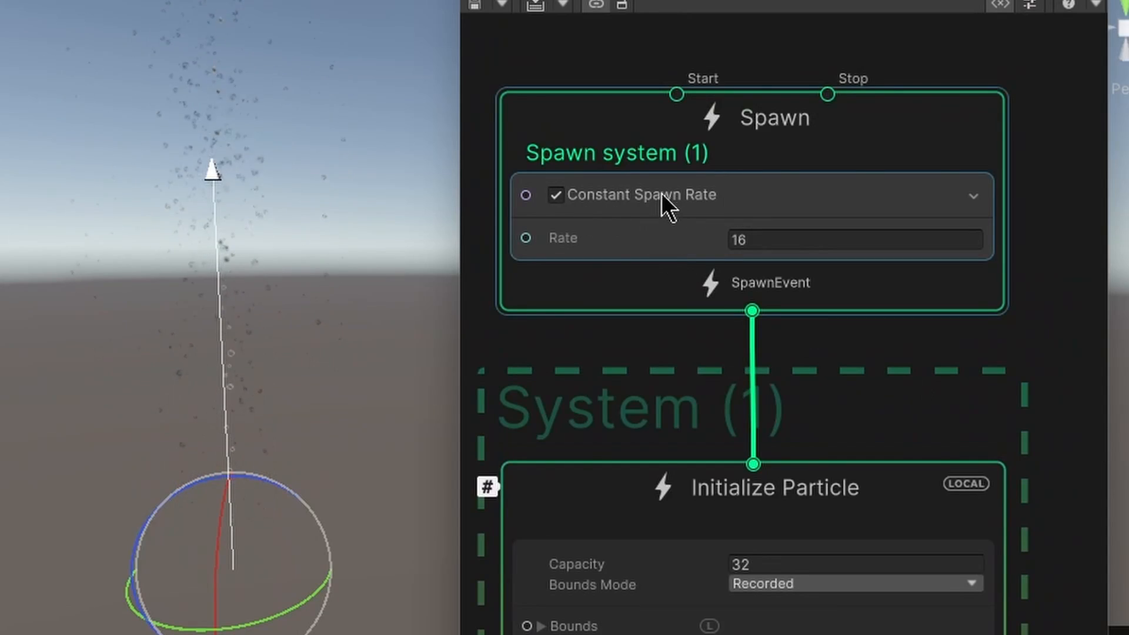
pyautogui.click(658, 193)
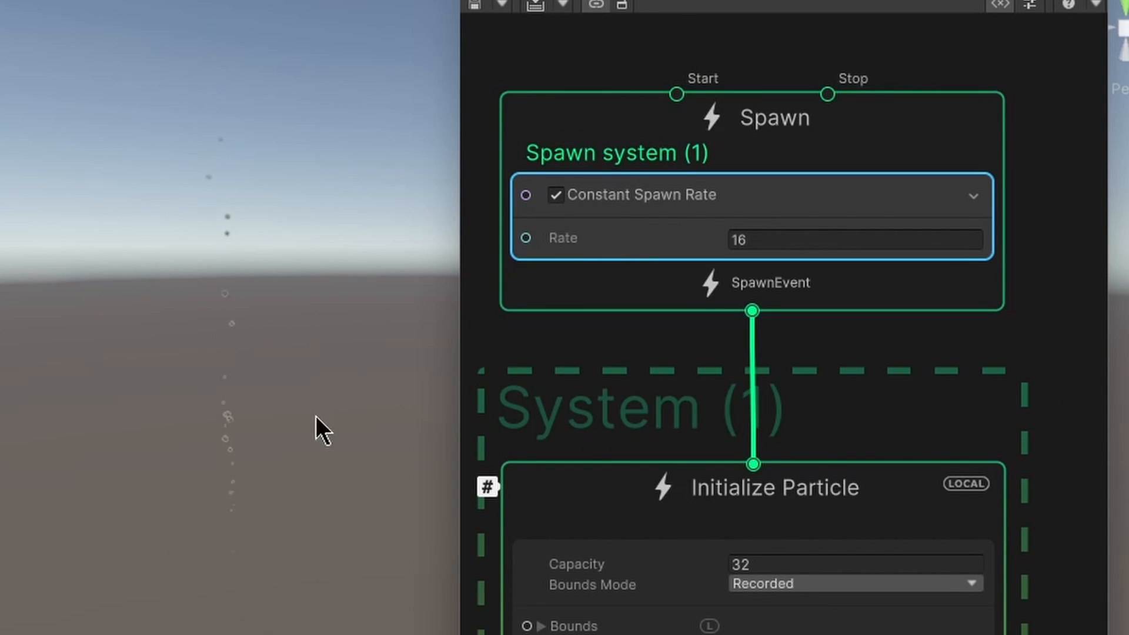
pyautogui.press('Delete')
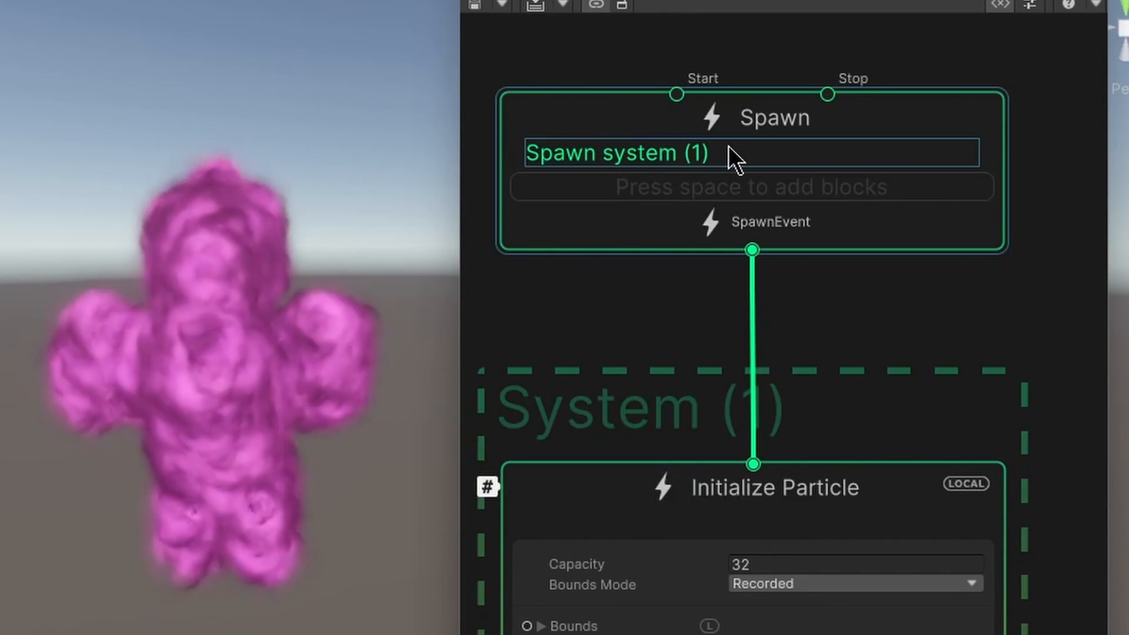
pyautogui.click(736, 170)
pyautogui.press('space')
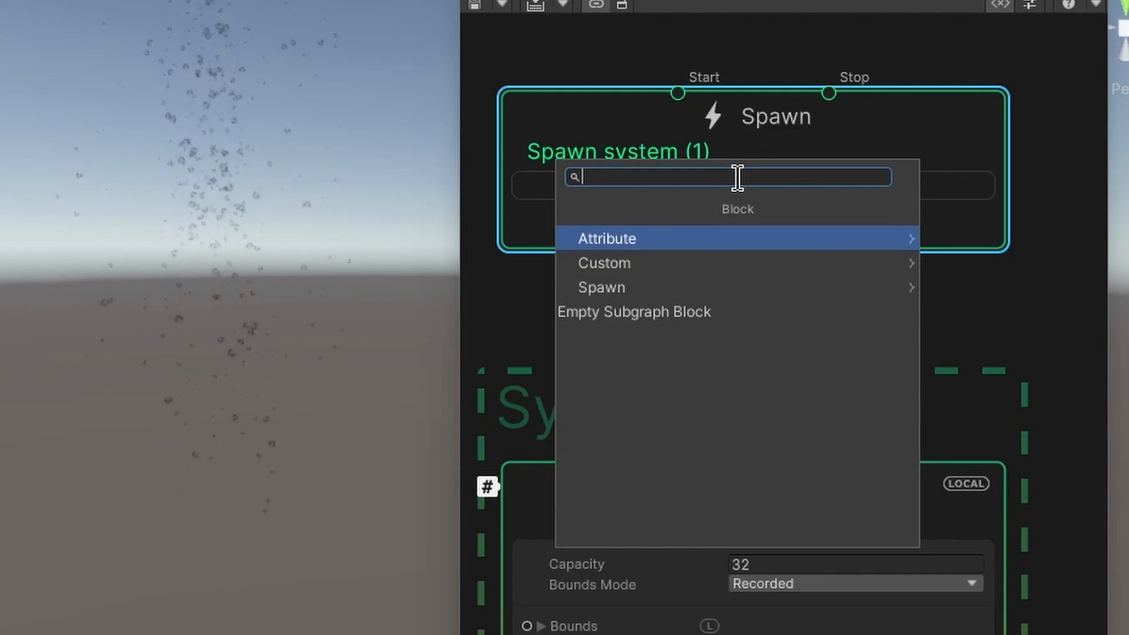
pyautogui.write('burst')
pyautogui.press('Return')
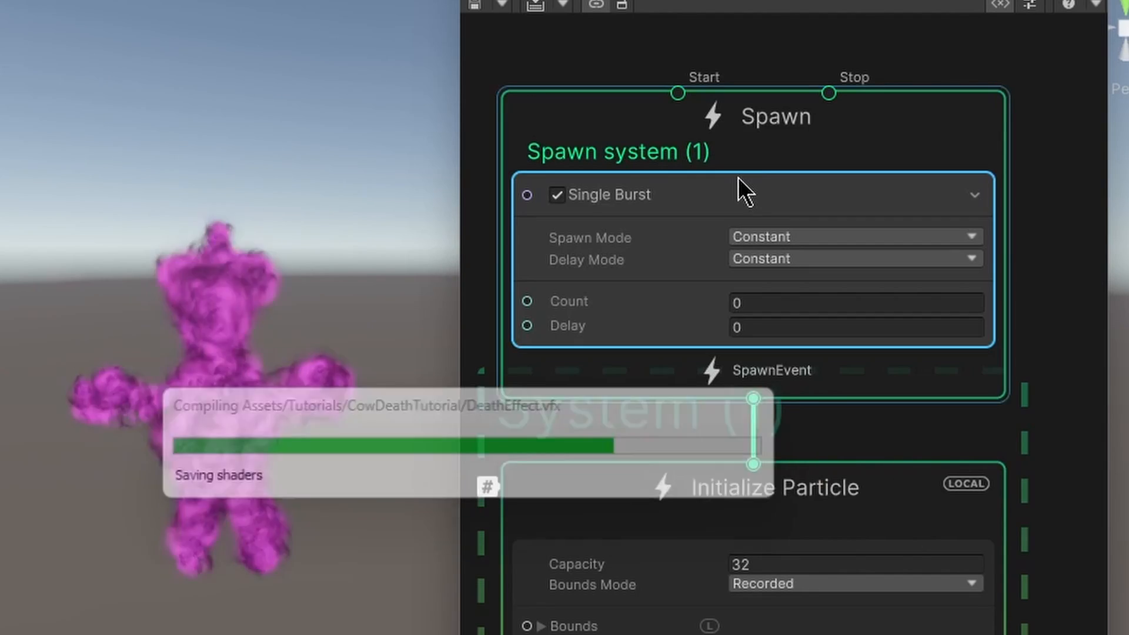
# - Set the new Single Burst block's count to 32
pyautogui.click(739, 302)
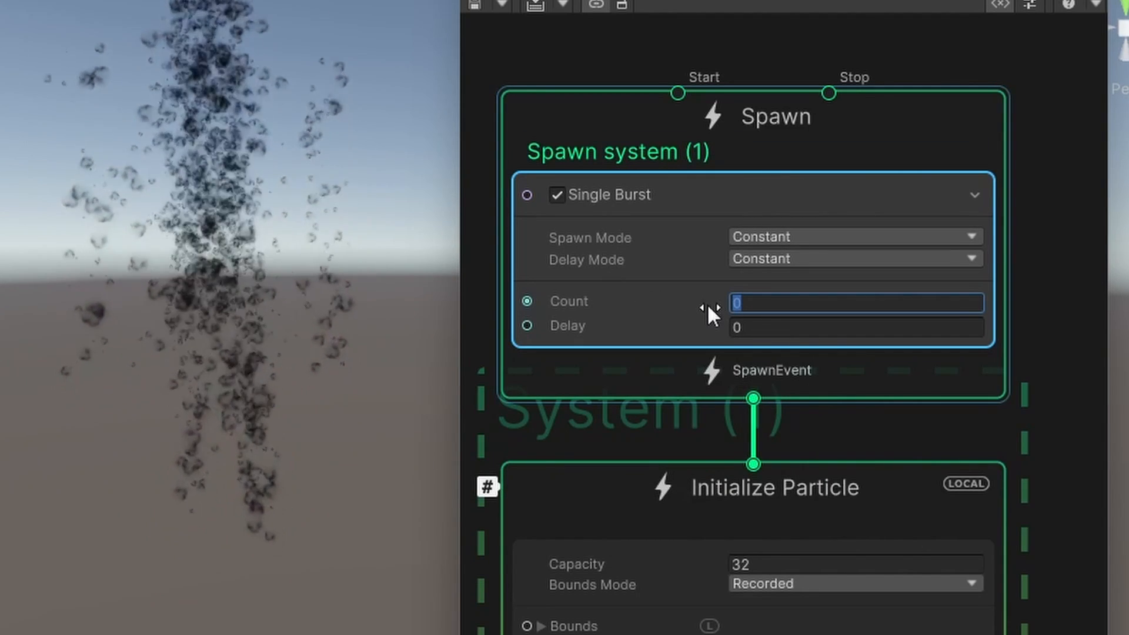
pyautogui.write('36')
pyautogui.press('BackSpace')
pyautogui.write('2')
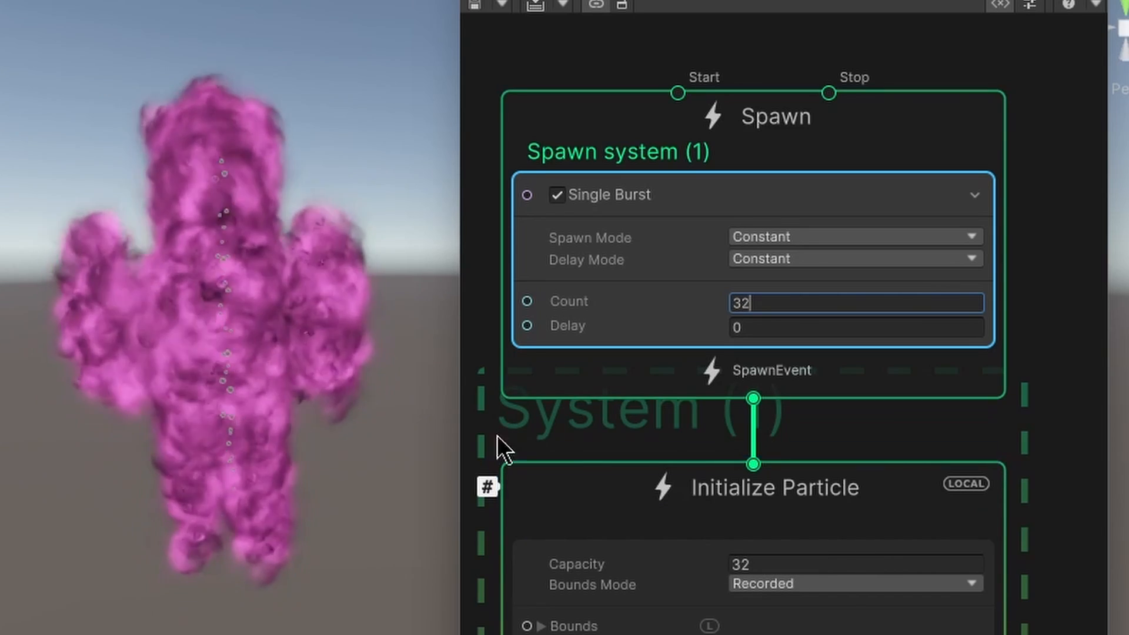
# - Set the new system's random velocity on X and Z to 25 for A and 5 for B
pyautogui.moveTo(1068, 560); pyautogui.dragTo(1074, 363, button='middle')
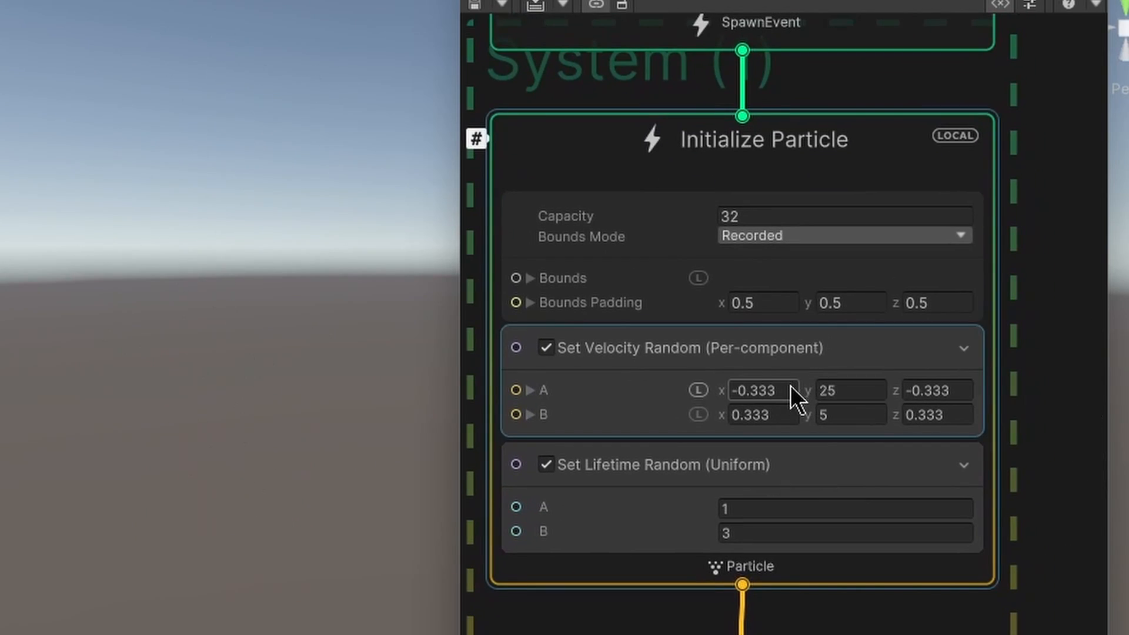
pyautogui.click(780, 397)
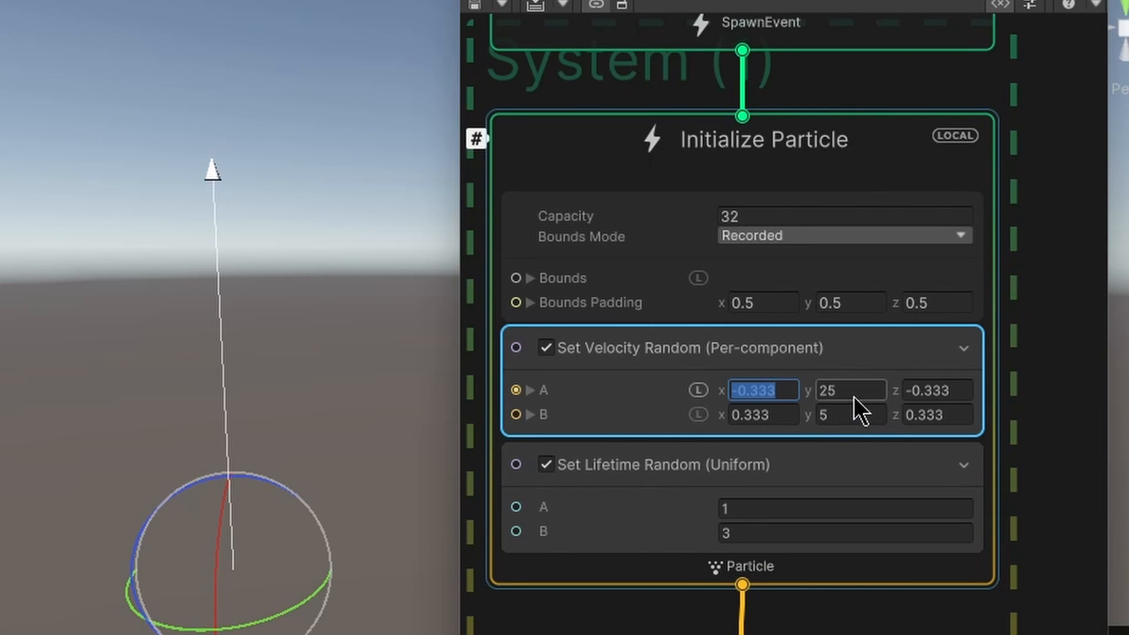
pyautogui.write('25')
pyautogui.click(770, 413)
pyautogui.write('5')
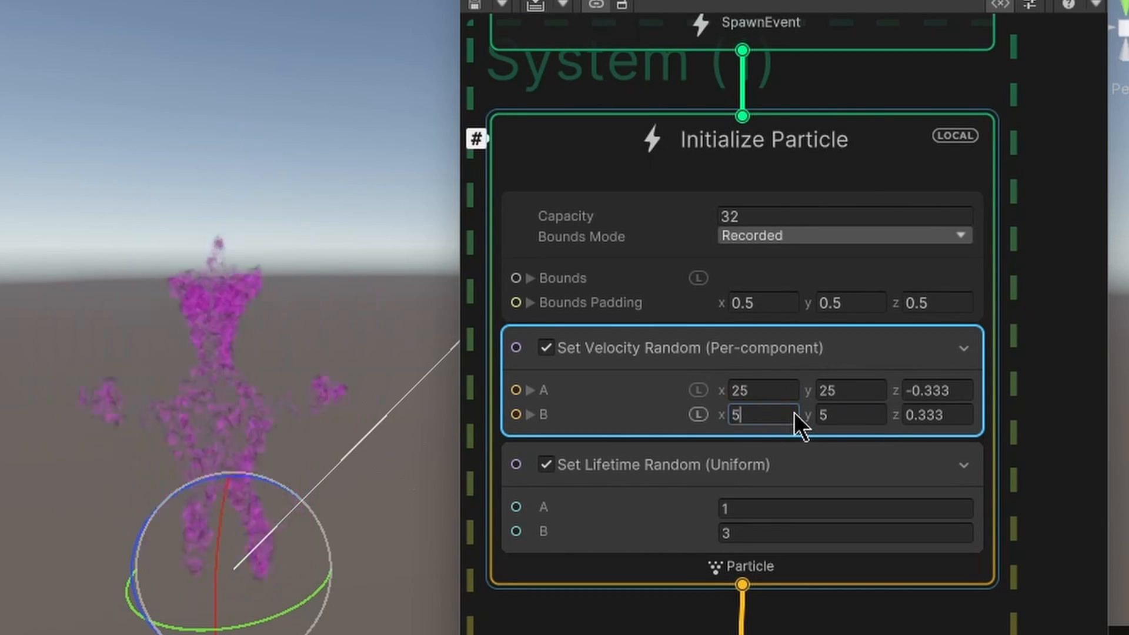
pyautogui.click(936, 390)
pyautogui.write('25')
pyautogui.click(924, 415)
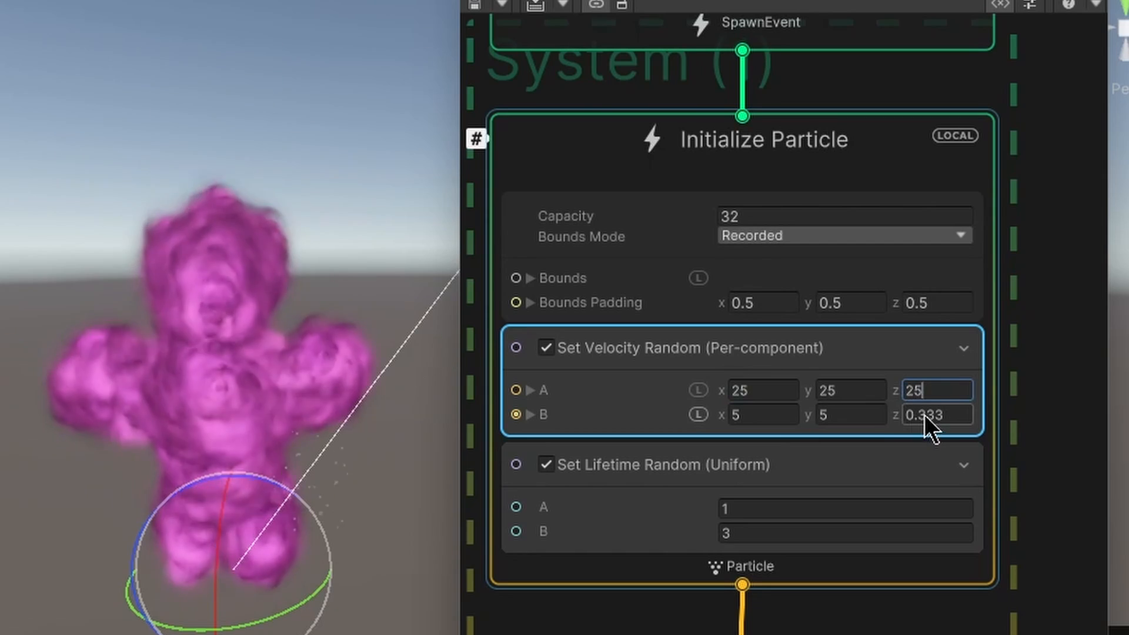
pyautogui.write('5')
# - Set the new system's random velocity A to -15 on the X, Y and Z axes
pyautogui.moveTo(334, 485); pyautogui.dragTo(280, 477, button='middle')
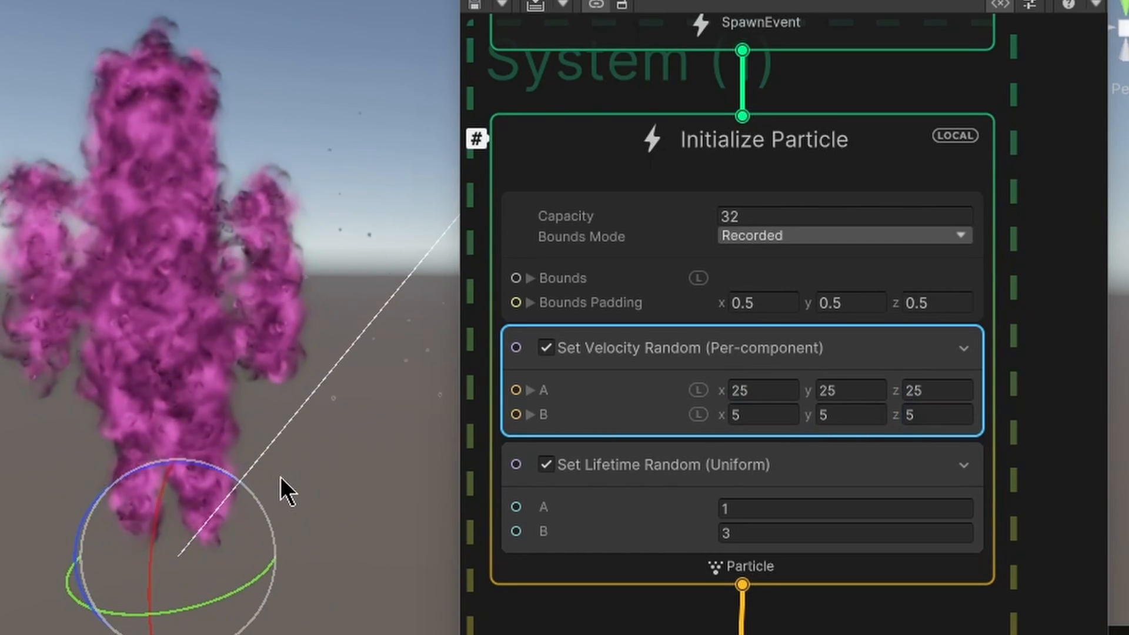
pyautogui.scroll(-1, 279, 412)
pyautogui.keyDown('alt'); pyautogui.moveTo(276, 302); pyautogui.dragTo(282, 404); pyautogui.keyUp('alt')
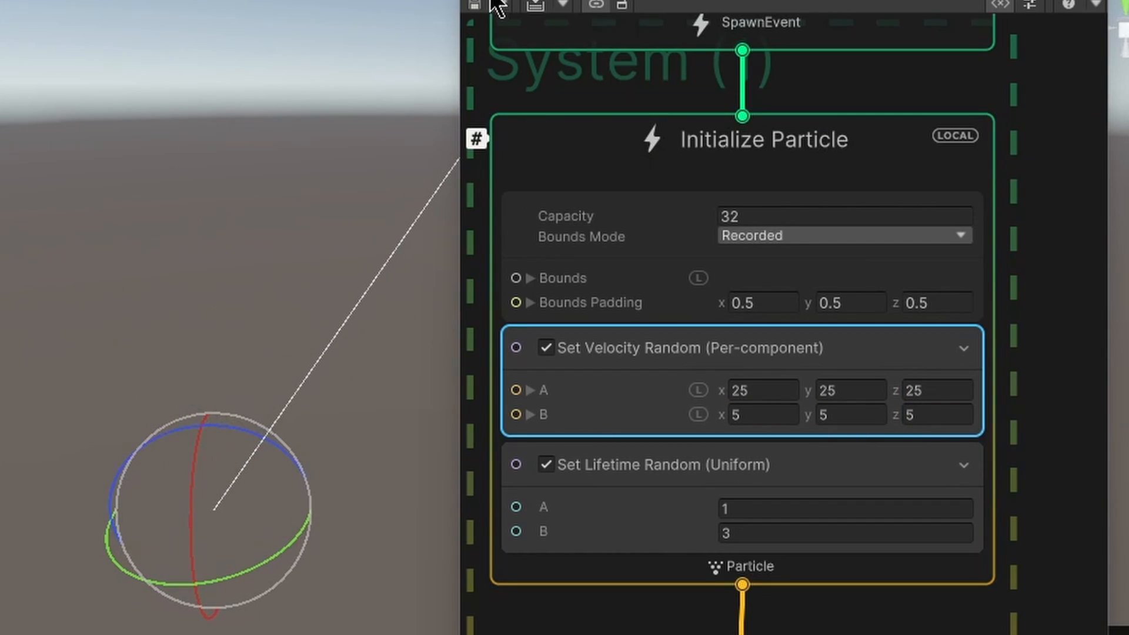
pyautogui.keyDown('alt'); pyautogui.moveTo(359, 256); pyautogui.dragTo(349, 177); pyautogui.keyUp('alt')
pyautogui.click(750, 392)
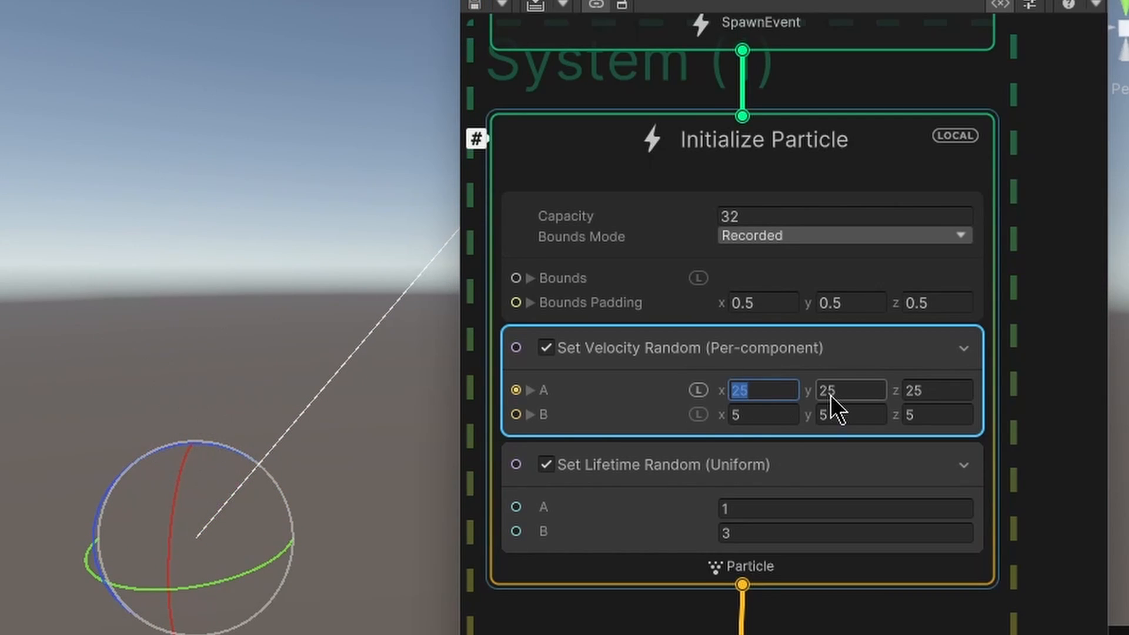
pyautogui.write('-15')
pyautogui.press('Return')
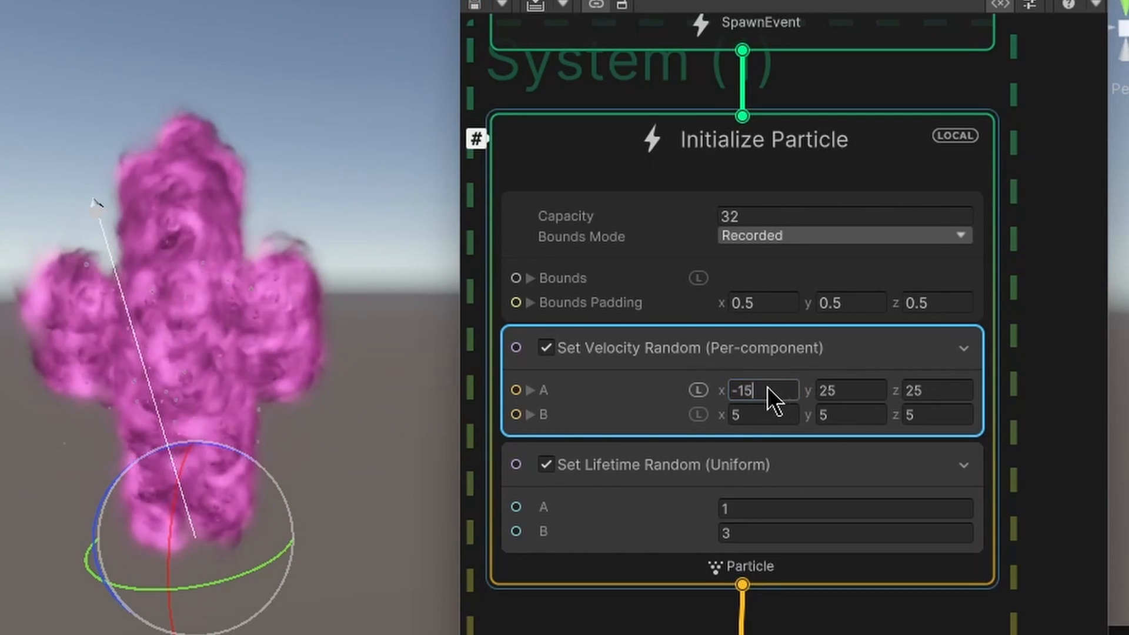
pyautogui.click(821, 391)
pyautogui.write('-15')
pyautogui.click(932, 390)
pyautogui.write('-15')
pyautogui.press('Return')
pyautogui.click(761, 392)
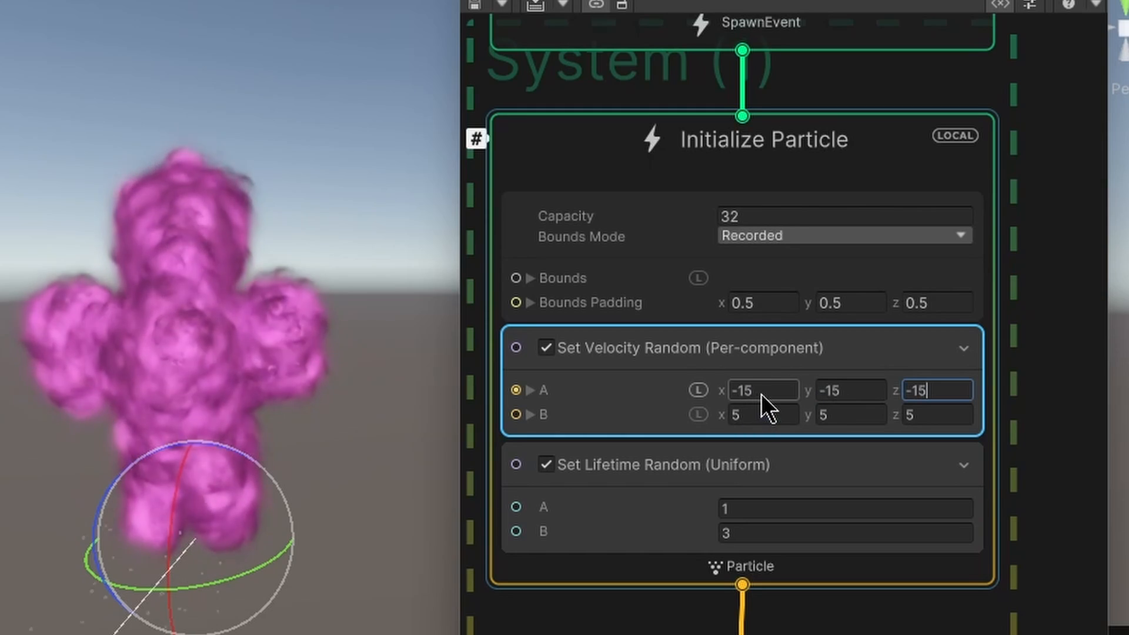
# - Set random velocity B to X 15, Y 25, Z 15, and change velocity A's Y to 5
pyautogui.click(759, 412)
pyautogui.write('-15')
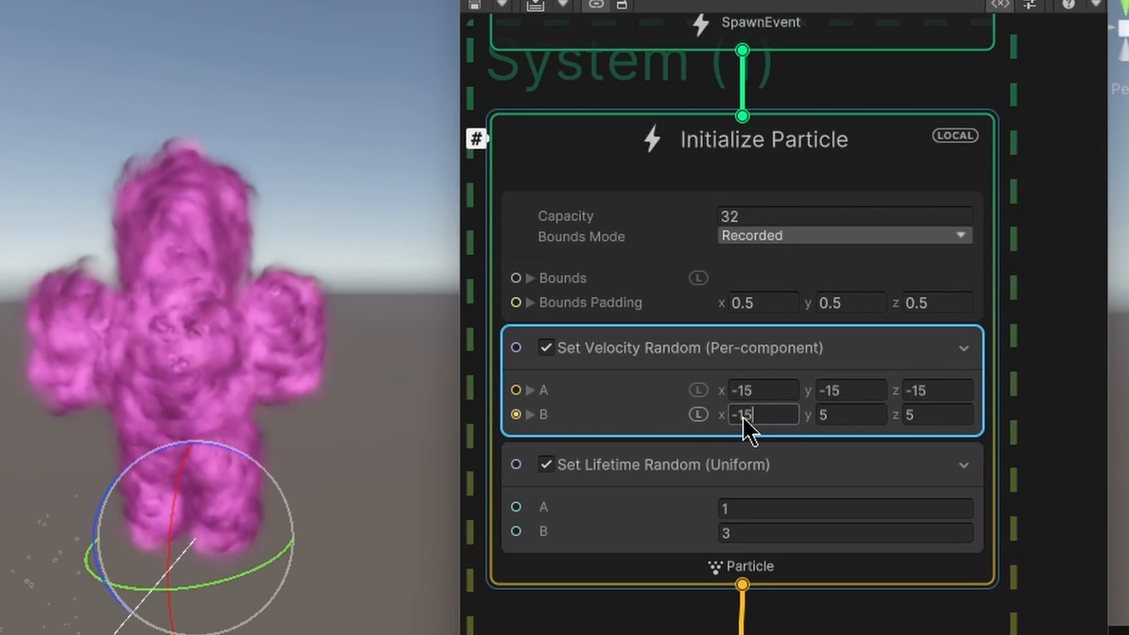
pyautogui.moveTo(737, 415); pyautogui.dragTo(717, 418)
pyautogui.press('BackSpace')
pyautogui.moveTo(847, 392); pyautogui.dragTo(771, 389)
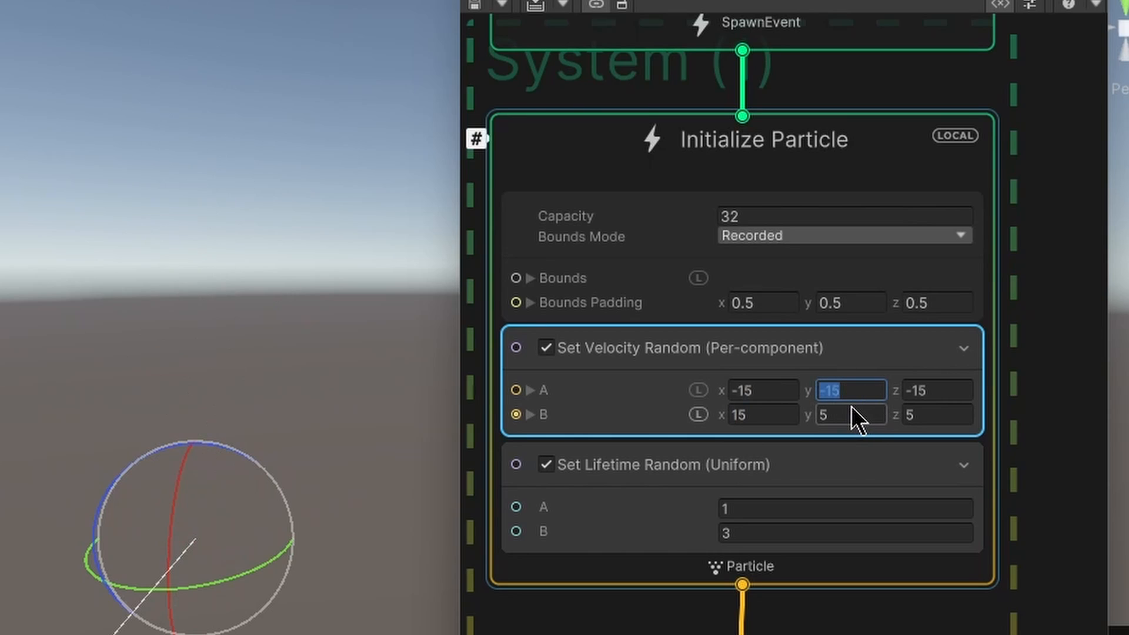
pyautogui.write('5')
pyautogui.moveTo(845, 417); pyautogui.dragTo(788, 411)
pyautogui.write('25')
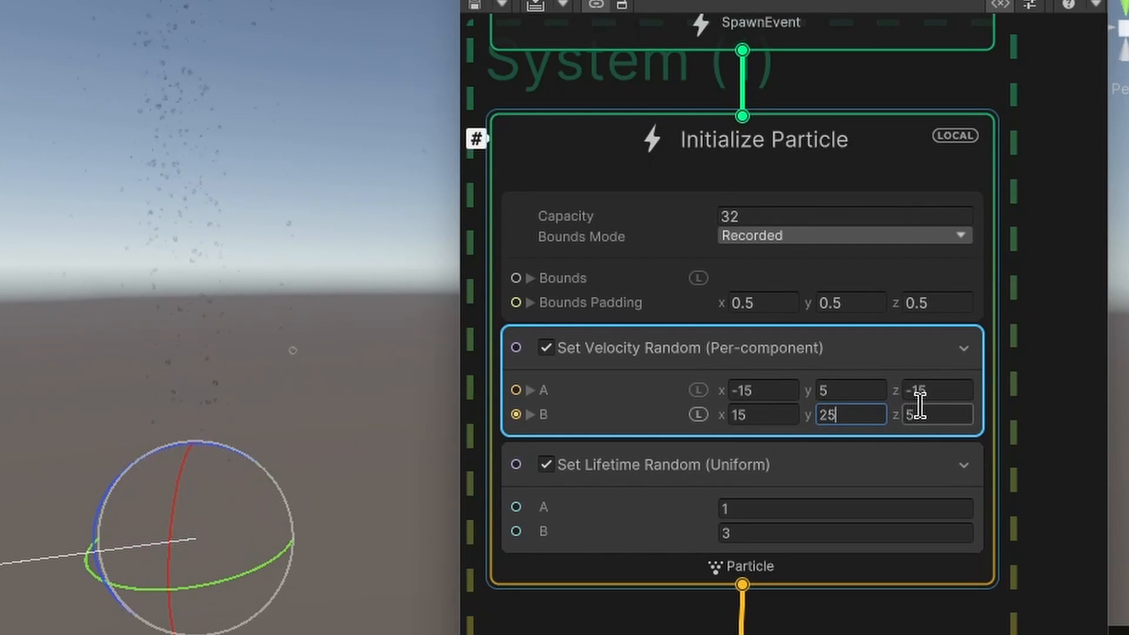
pyautogui.moveTo(919, 410); pyautogui.dragTo(872, 415)
pyautogui.write('15')
pyautogui.click(1037, 393)
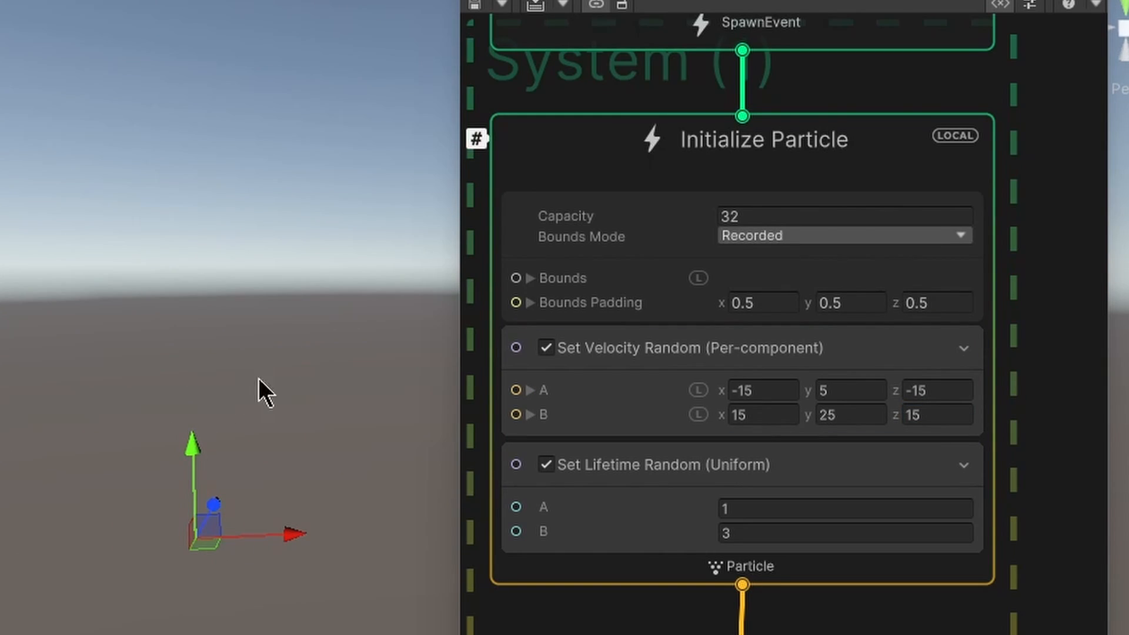
# - Reposition the DeathEffect graph window to uncover the scene, and save the graph to preview the burst
pyautogui.moveTo(835, 0); pyautogui.dragTo(898, 219)
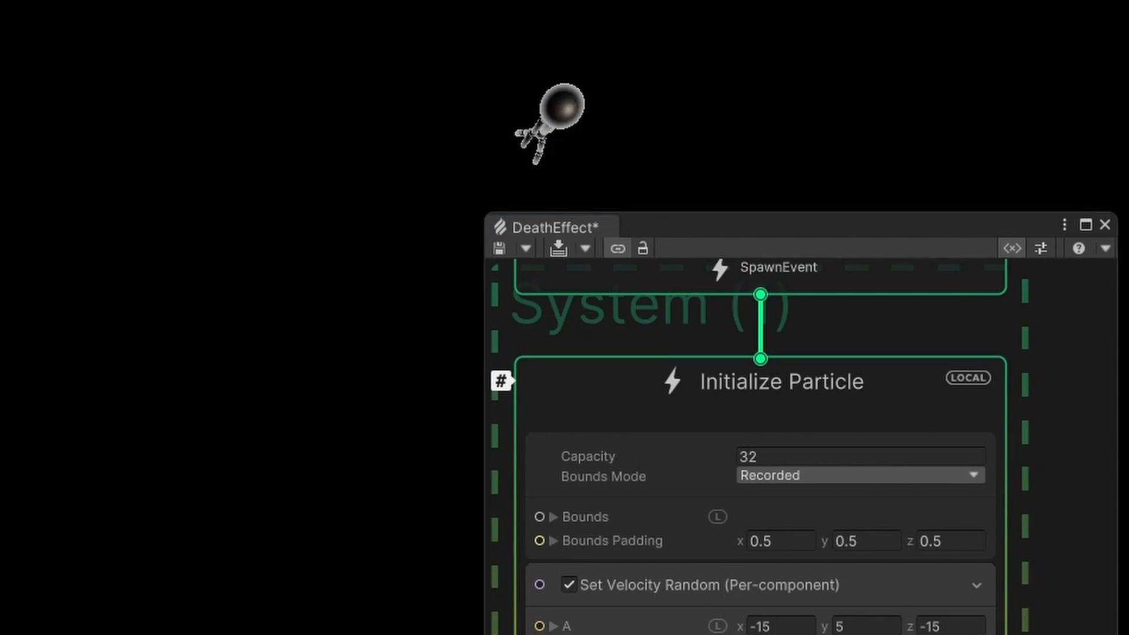
pyautogui.moveTo(768, 229); pyautogui.dragTo(724, 102)
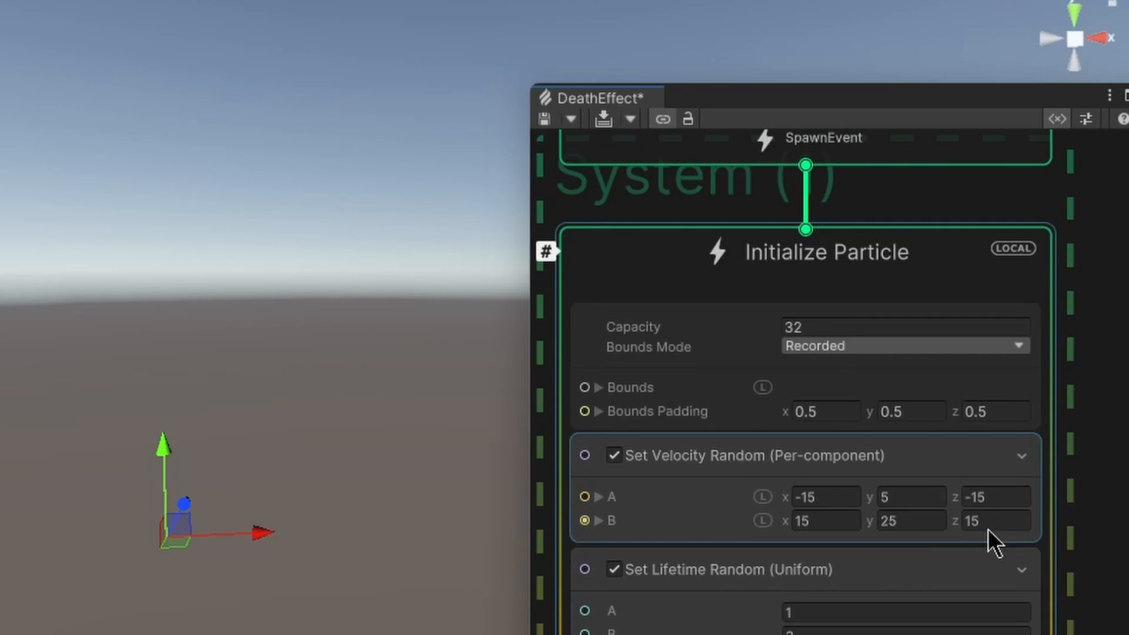
pyautogui.click(539, 120)
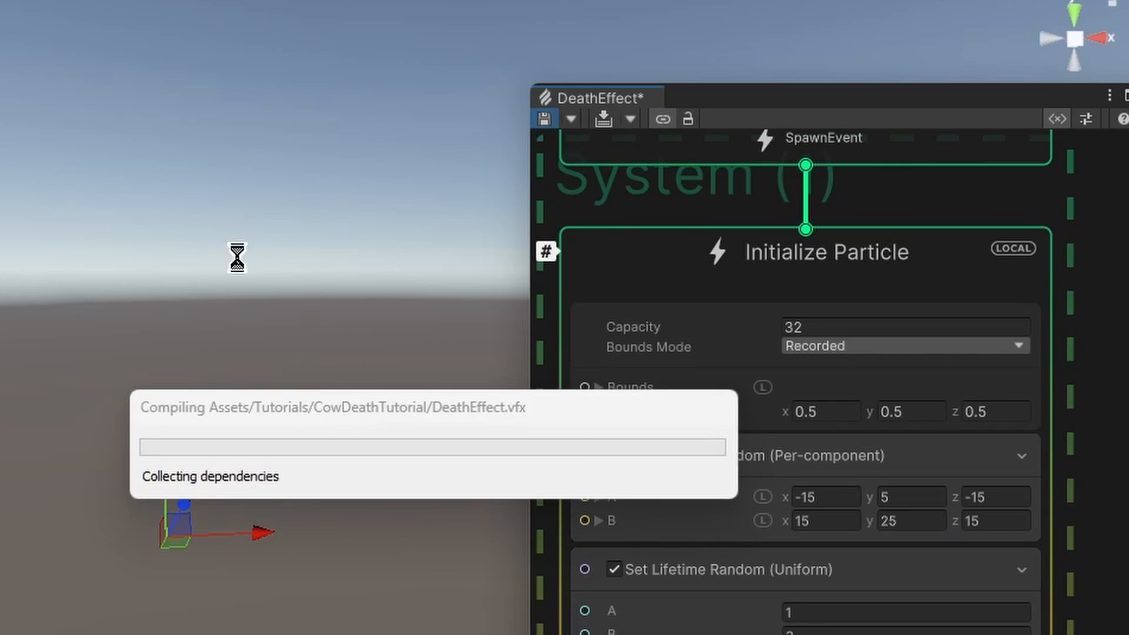
pyautogui.keyDown('alt'); pyautogui.moveTo(257, 305); pyautogui.dragTo(277, 264); pyautogui.keyUp('alt')
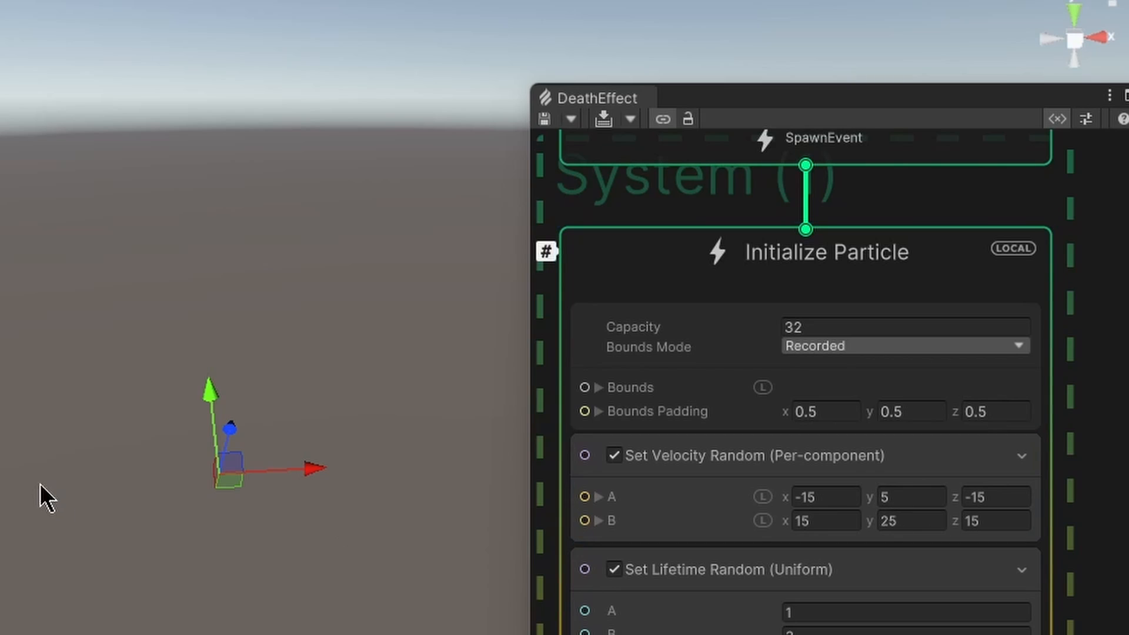
pyautogui.moveTo(322, 379); pyautogui.dragTo(342, 276, button='middle')
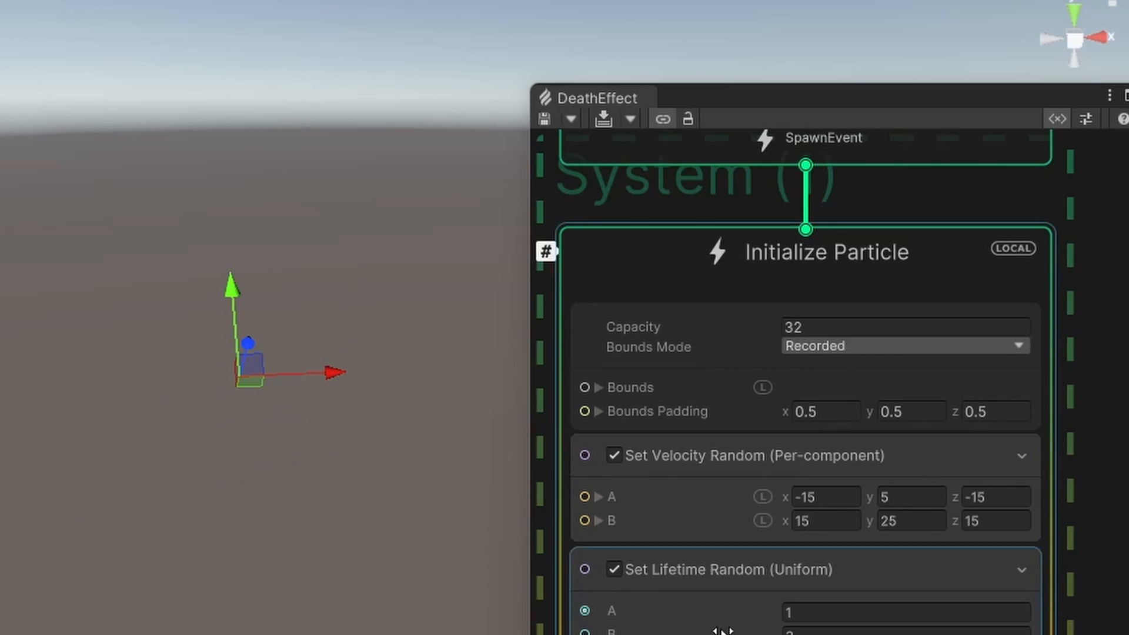
# - Try raising the death effect vertically in the scene
pyautogui.scroll(-2, 815, 632)
pyautogui.moveTo(963, 634); pyautogui.dragTo(973, 542, button='middle')
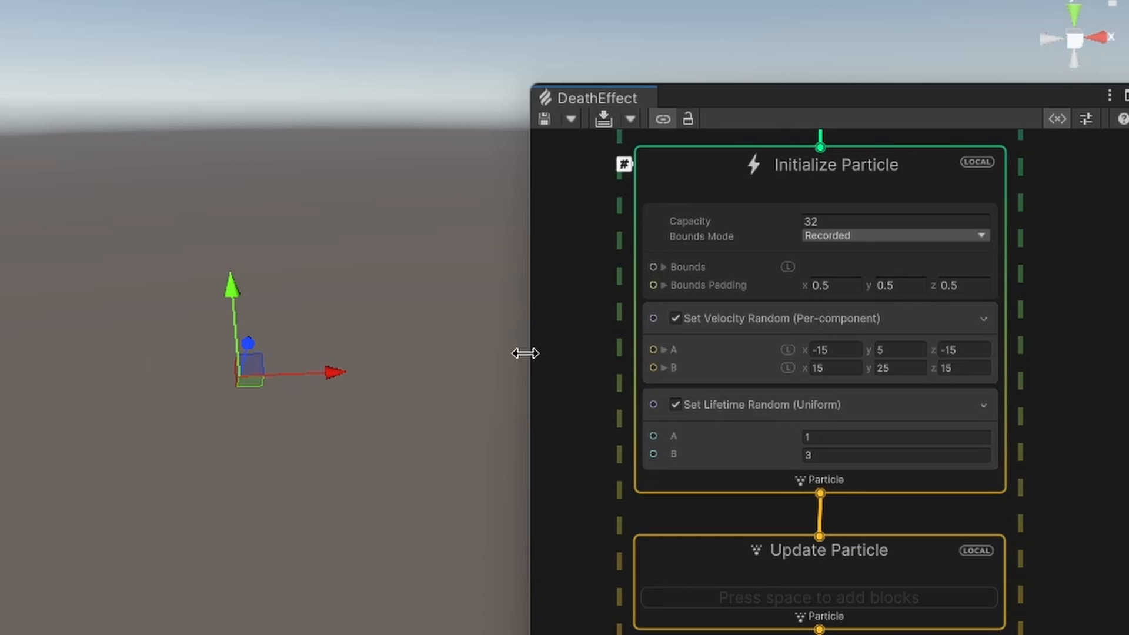
pyautogui.moveTo(232, 303); pyautogui.dragTo(233, 303)
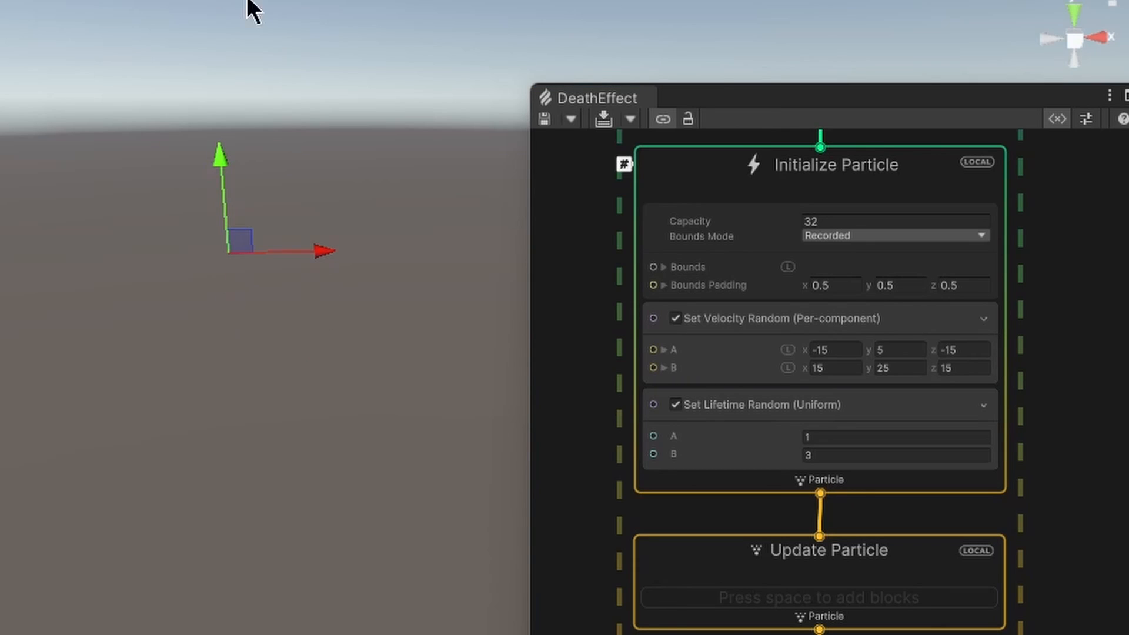
pyautogui.click(557, 123)
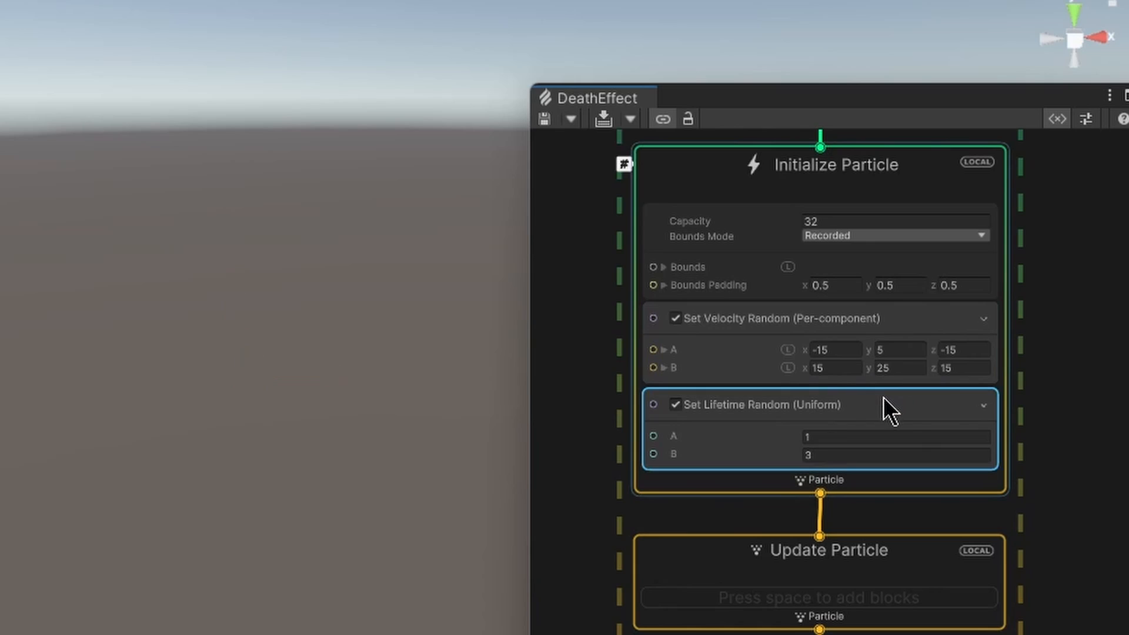
# - Add a Set Position block to the new system's Initialize Particle context with Y set to 5, and save the graph
pyautogui.press('space')
pyautogui.write('set sp')
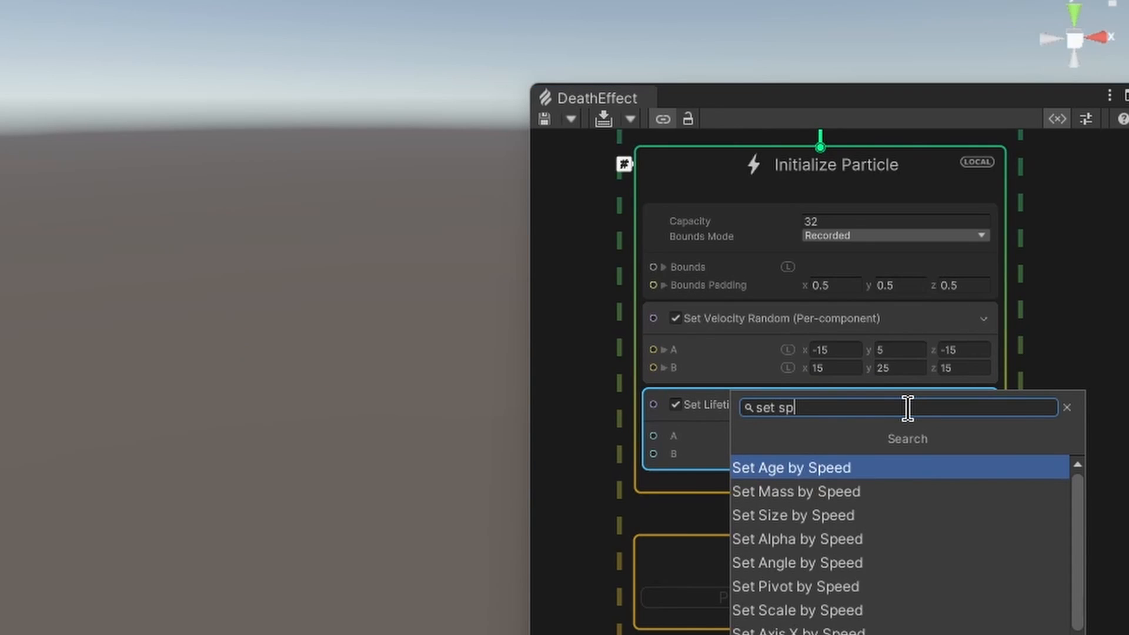
pyautogui.press('Return')
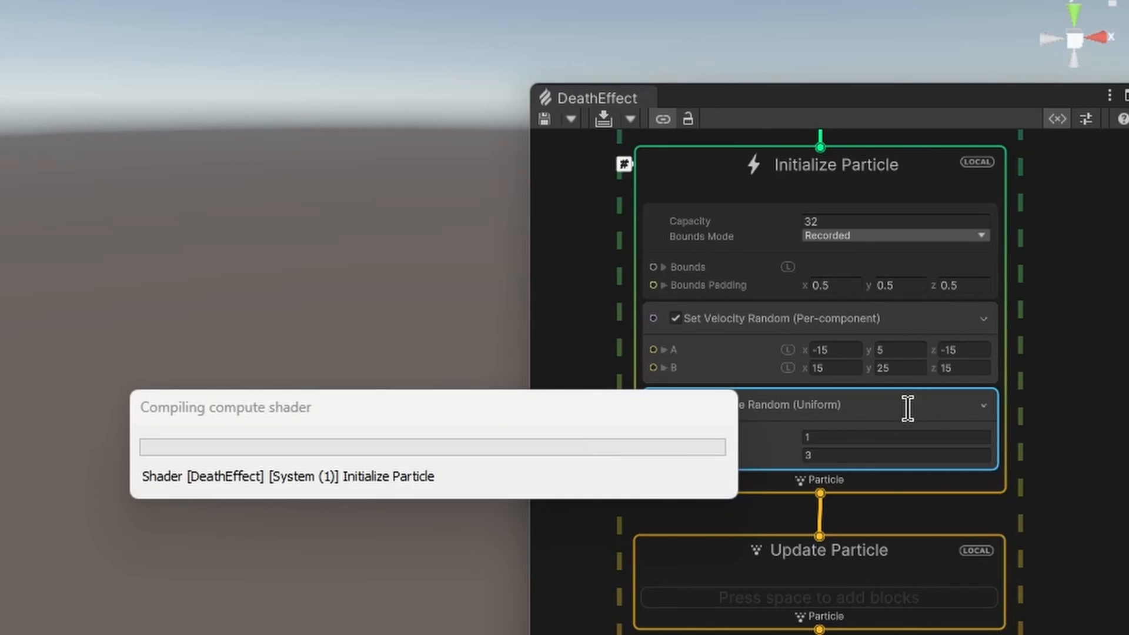
pyautogui.click(884, 436)
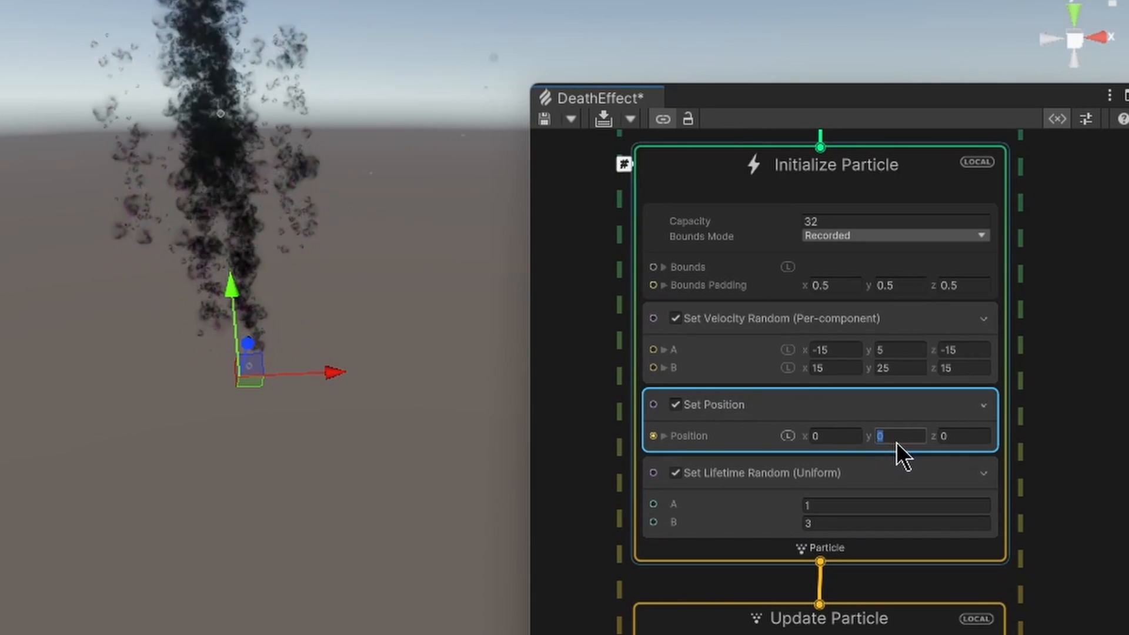
pyautogui.write('5')
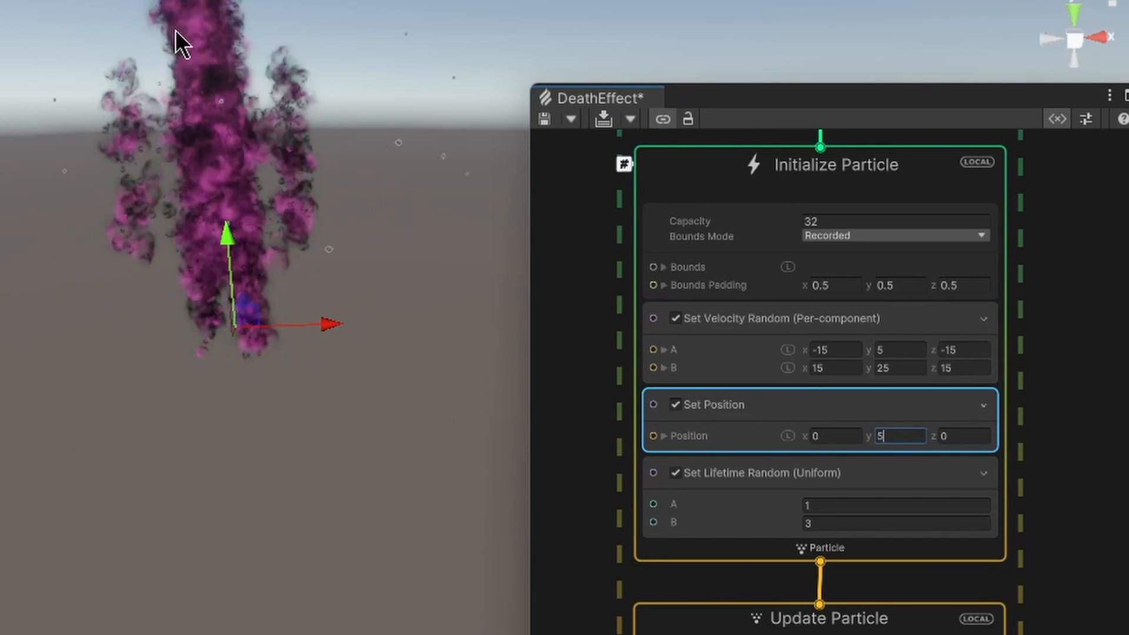
pyautogui.click(546, 118)
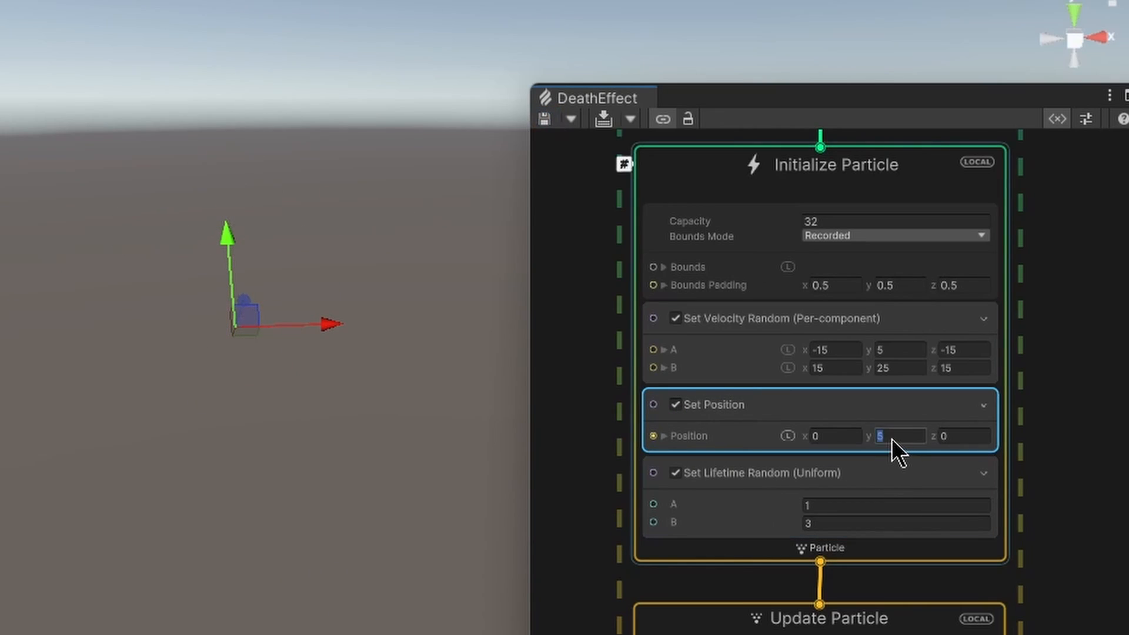
# - Set the Y value of the Set Position block to 8, save the graph and replay the effect in the scene
pyautogui.write('8')
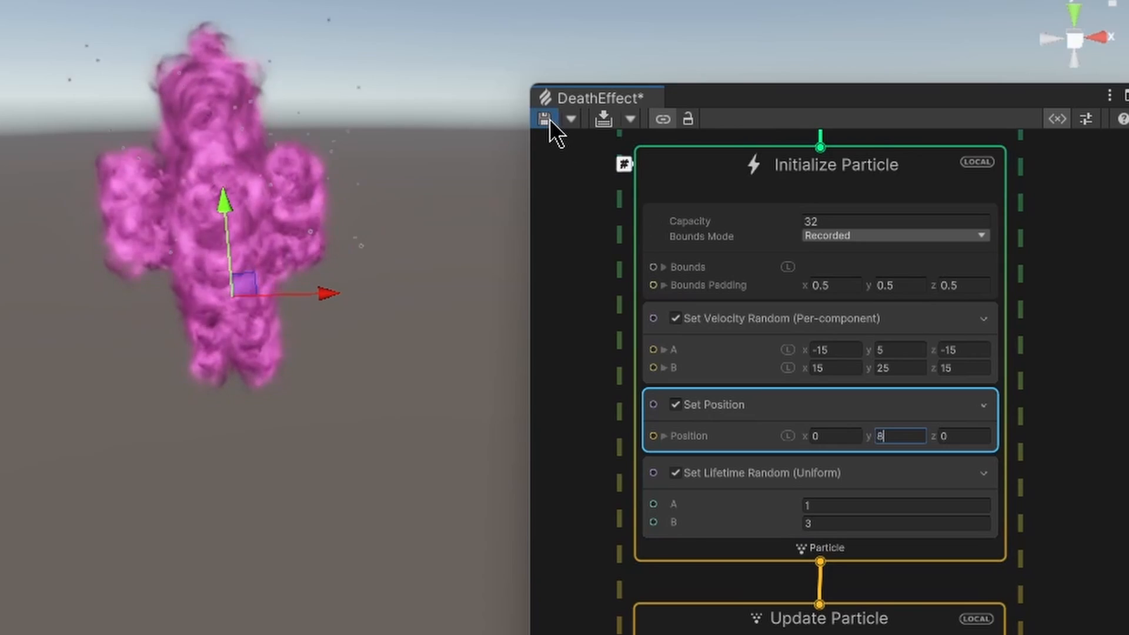
pyautogui.click(547, 118)
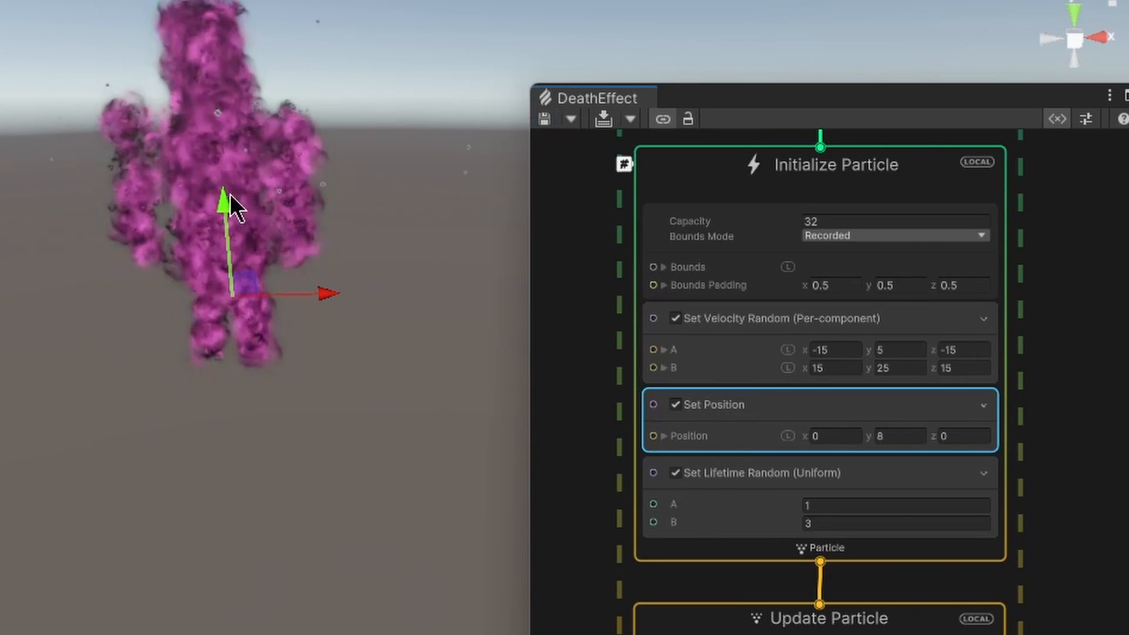
pyautogui.moveTo(230, 194); pyautogui.dragTo(296, 326, button='middle')
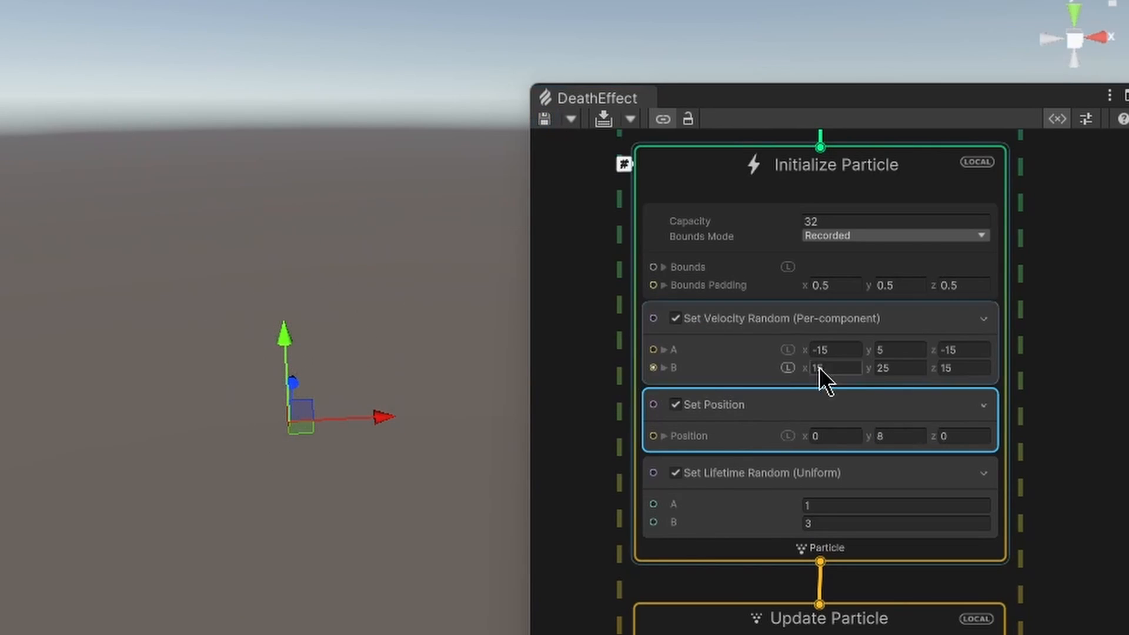
pyautogui.click(547, 119)
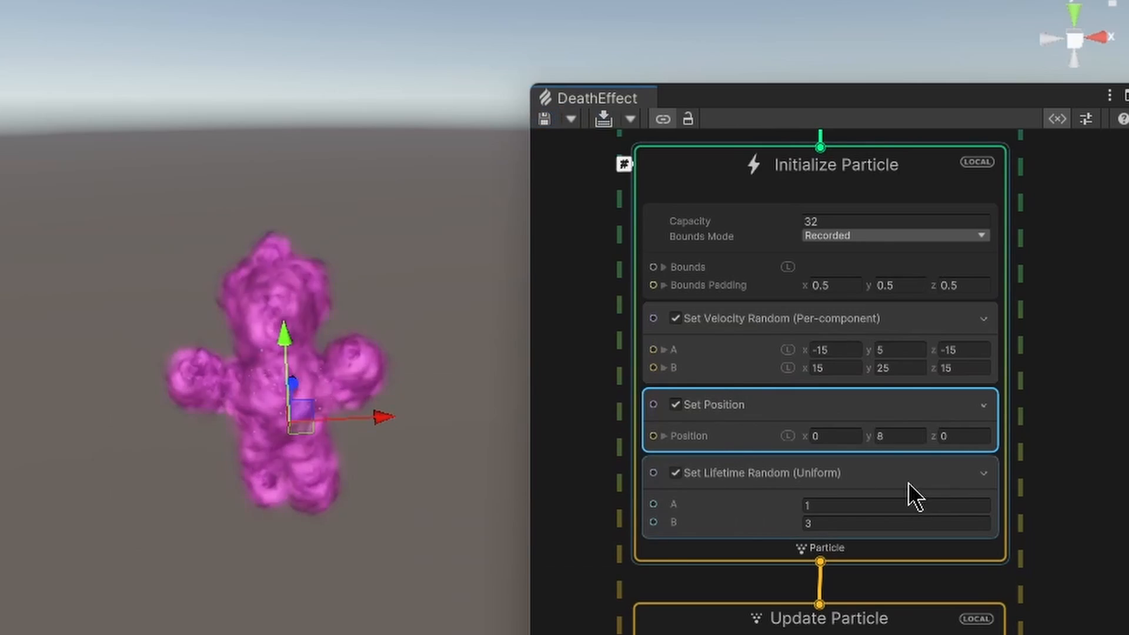
pyautogui.scroll(-3, 435, 433)
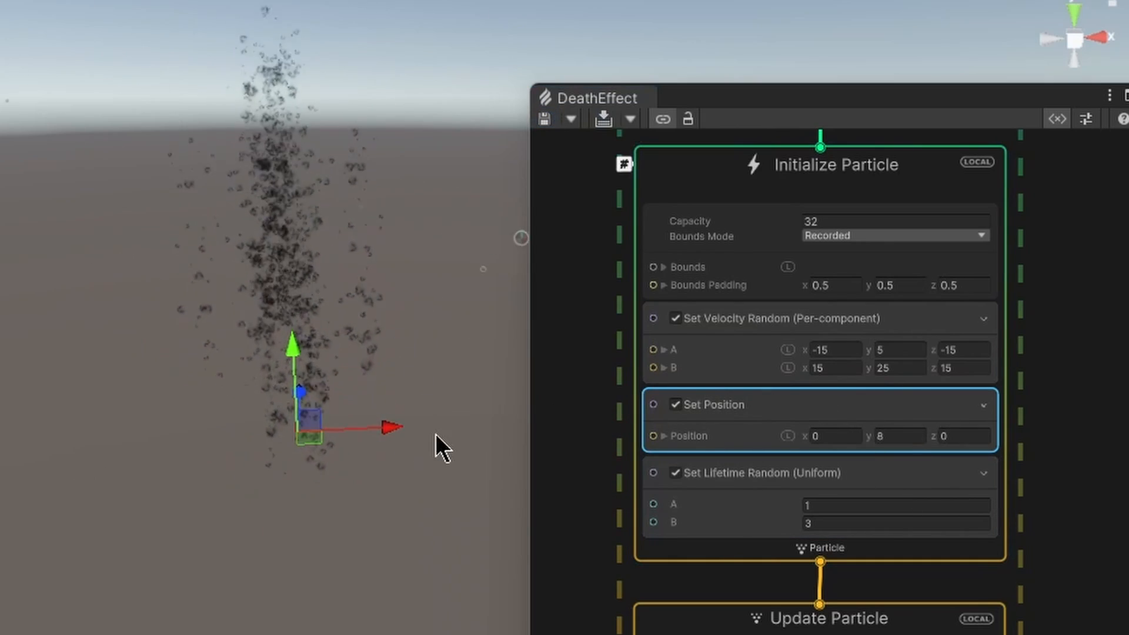
pyautogui.keyDown('alt'); pyautogui.moveTo(435, 433); pyautogui.dragTo(479, 302); pyautogui.keyUp('alt')
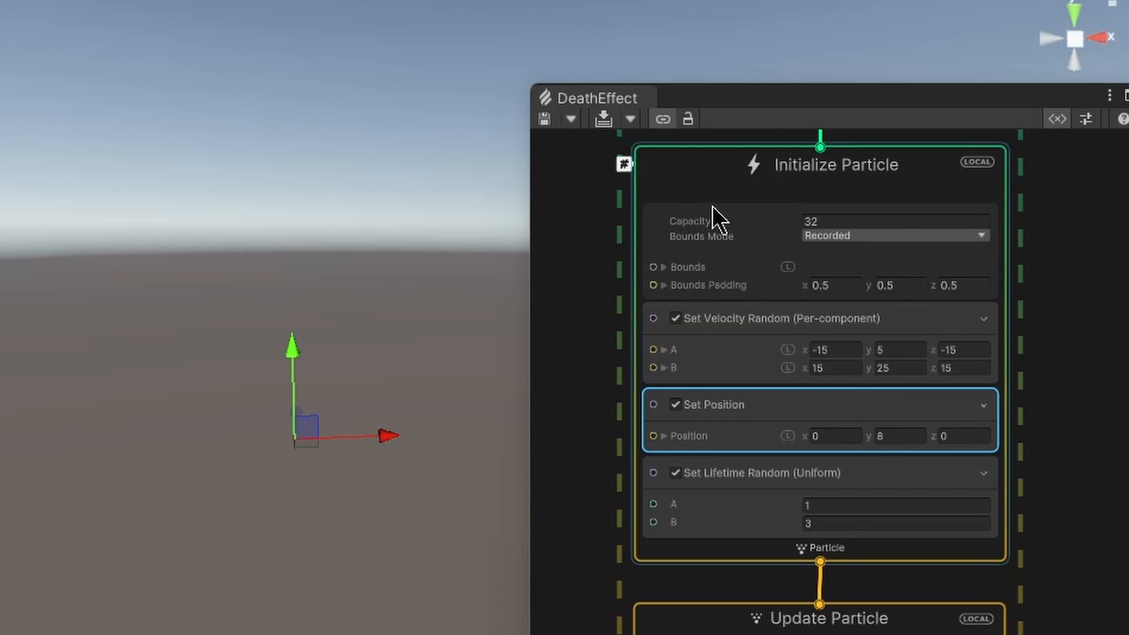
pyautogui.click(543, 117)
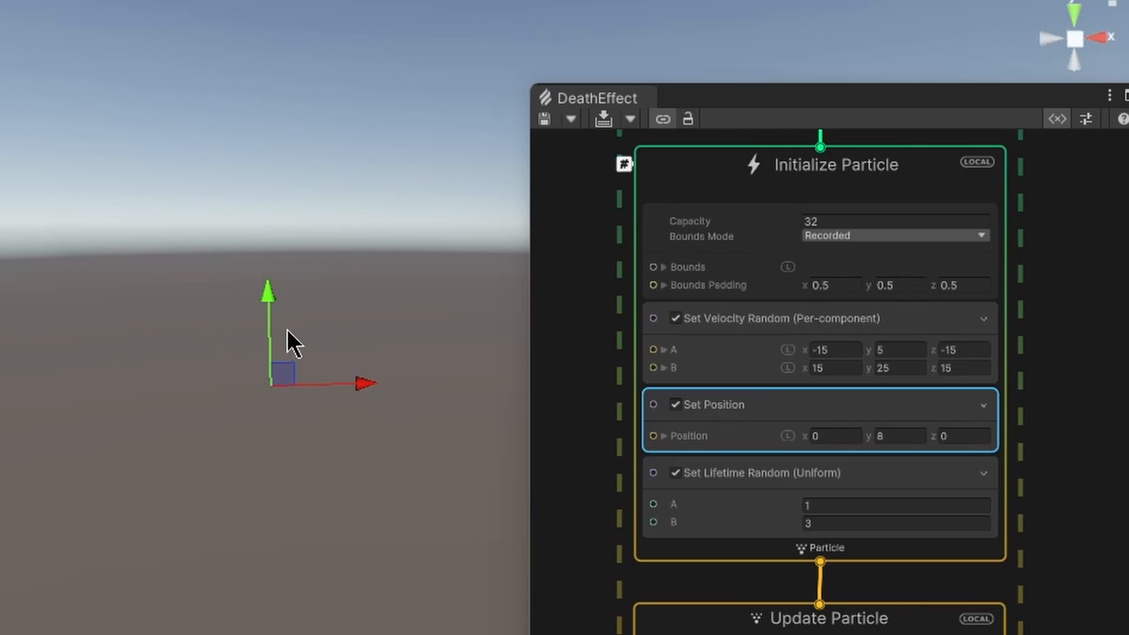
# - Assign the Fireball1 texture as the Main Texture of the Output Particle Quad and save the graph
pyautogui.moveTo(1077, 634); pyautogui.dragTo(1062, 291, button='middle')
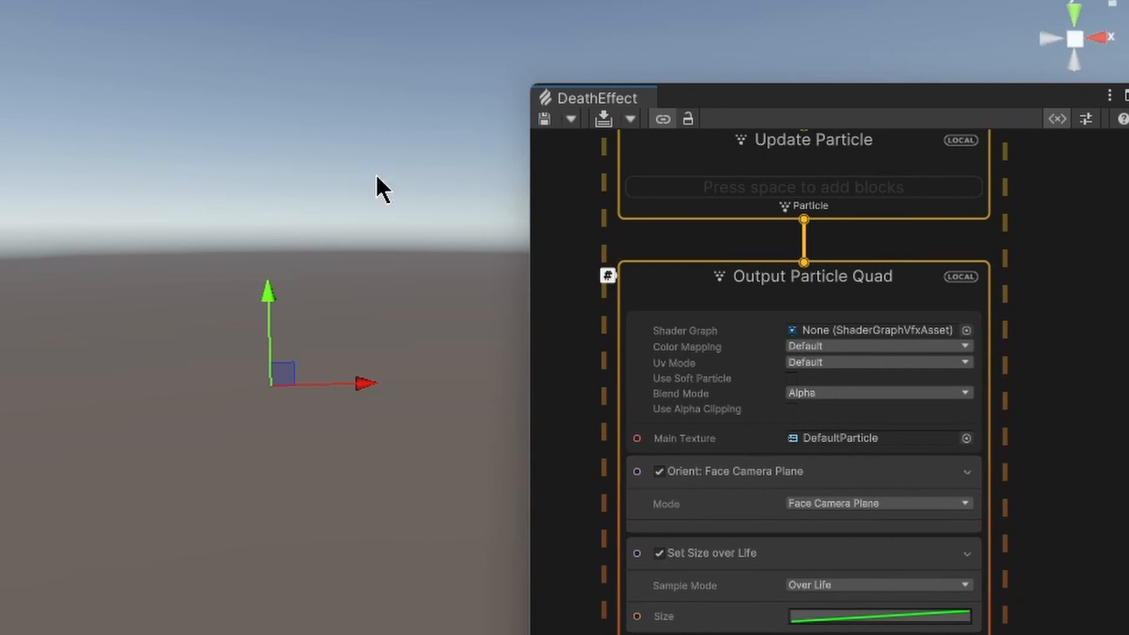
pyautogui.click(544, 120)
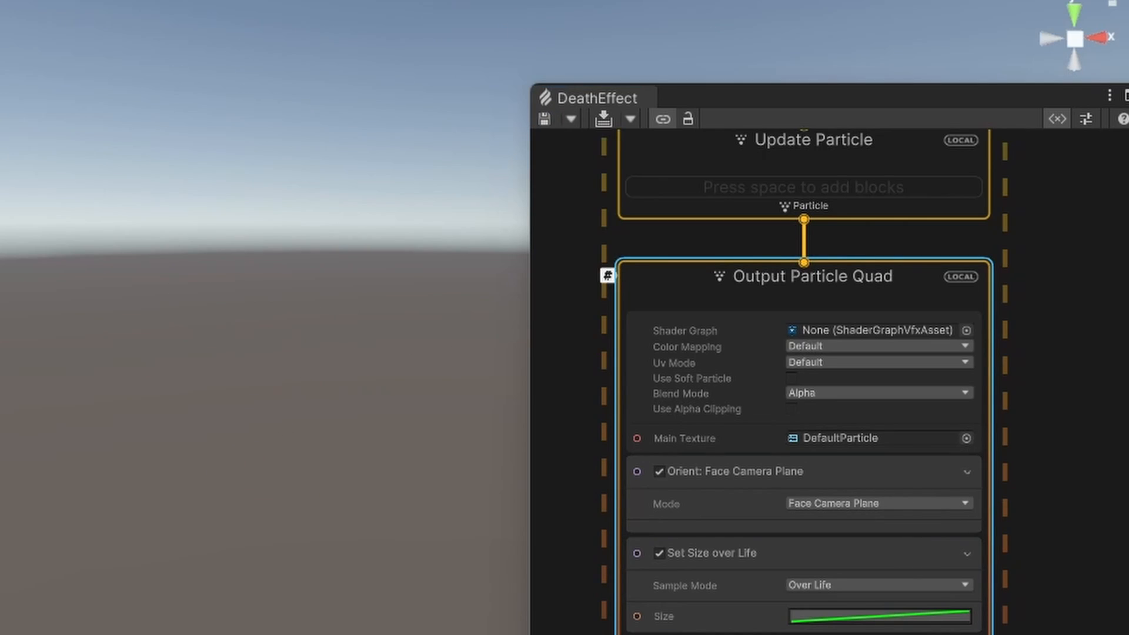
pyautogui.click(966, 438)
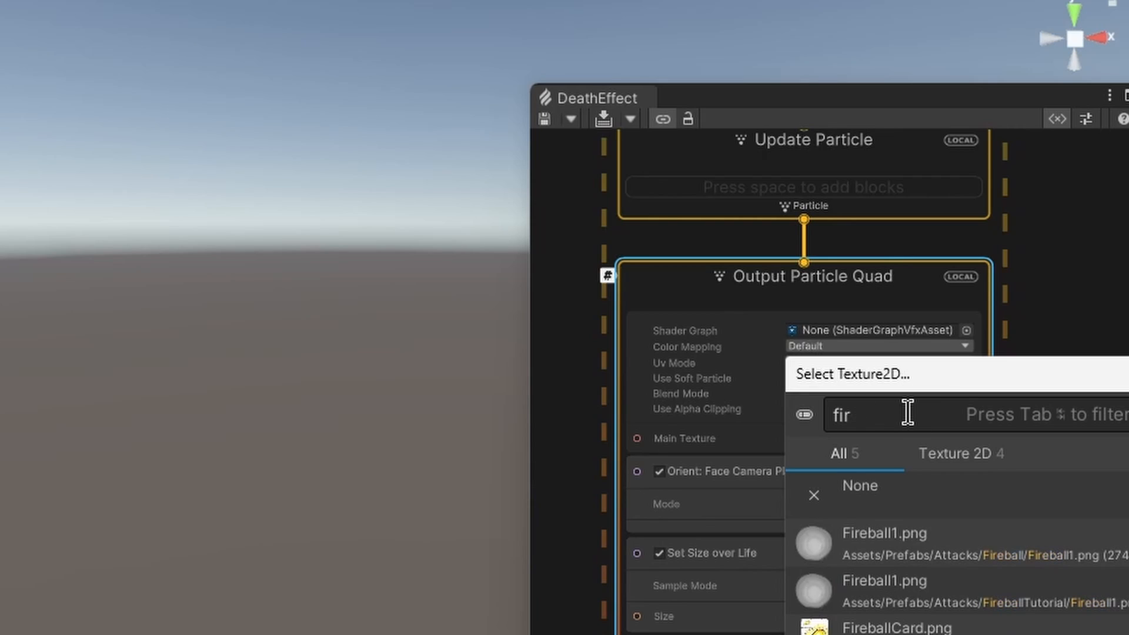
pyautogui.press('BackSpace')
pyautogui.press('BackSpace')
pyautogui.press('BackSpace')
pyautogui.write('fireball')
pyautogui.doubleClick(873, 541)
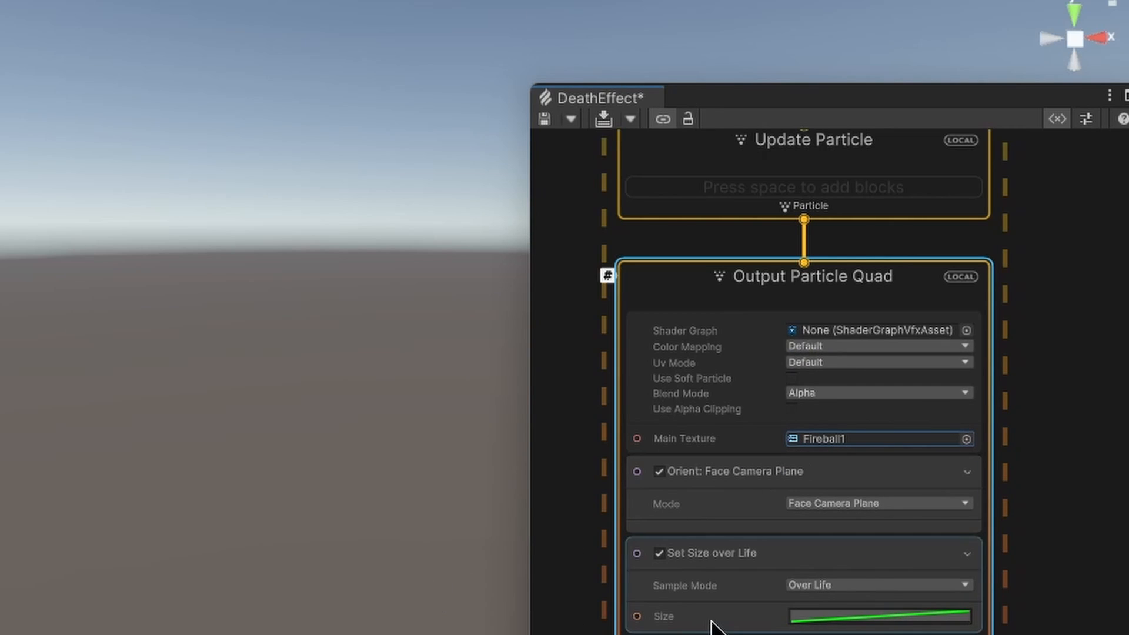
pyautogui.moveTo(1004, 457); pyautogui.dragTo(1034, 552, button='middle')
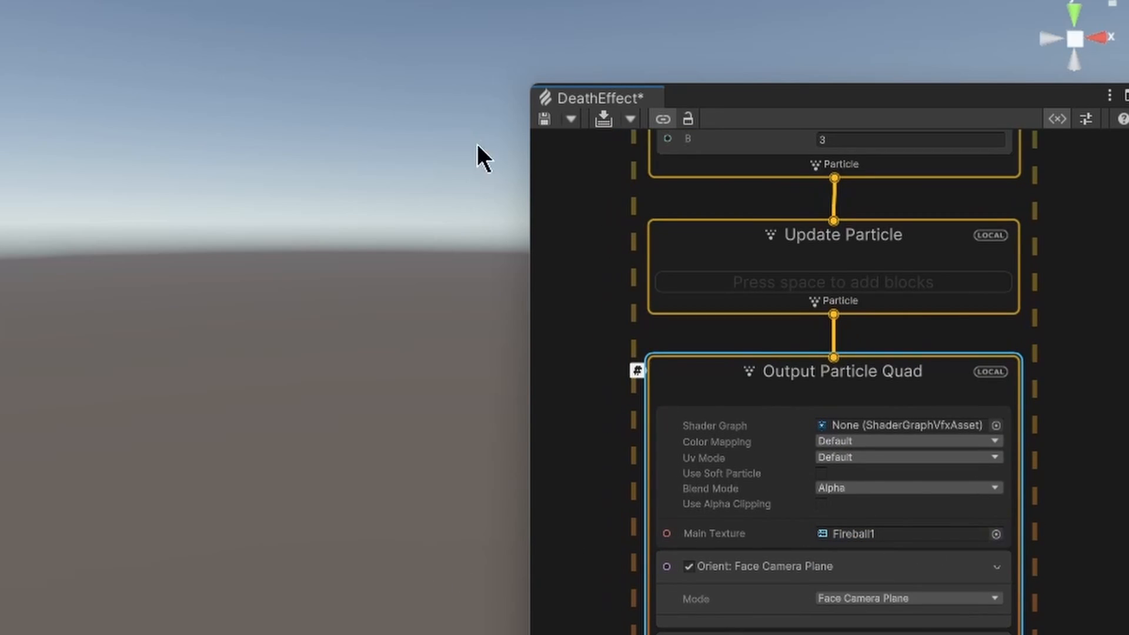
pyautogui.click(545, 118)
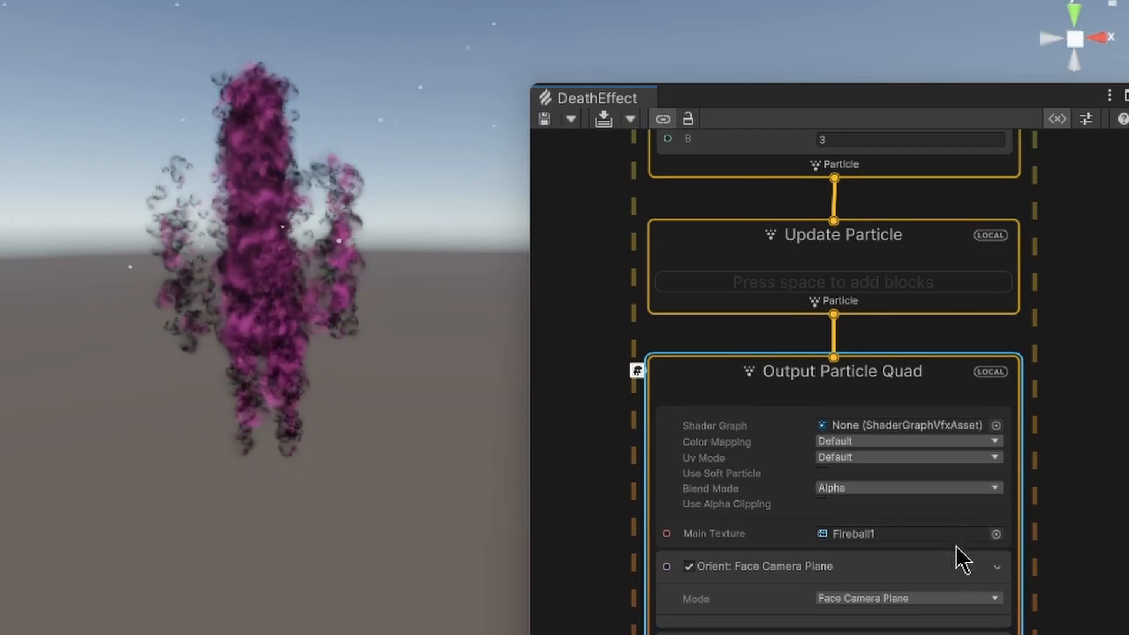
# - Change the Output Particle Quad's Blend Mode to Additive and save the graph to replay the effect
pyautogui.moveTo(1056, 281); pyautogui.dragTo(1063, 604, button='middle')
pyautogui.moveTo(1060, 467); pyautogui.dragTo(1065, 392, button='middle')
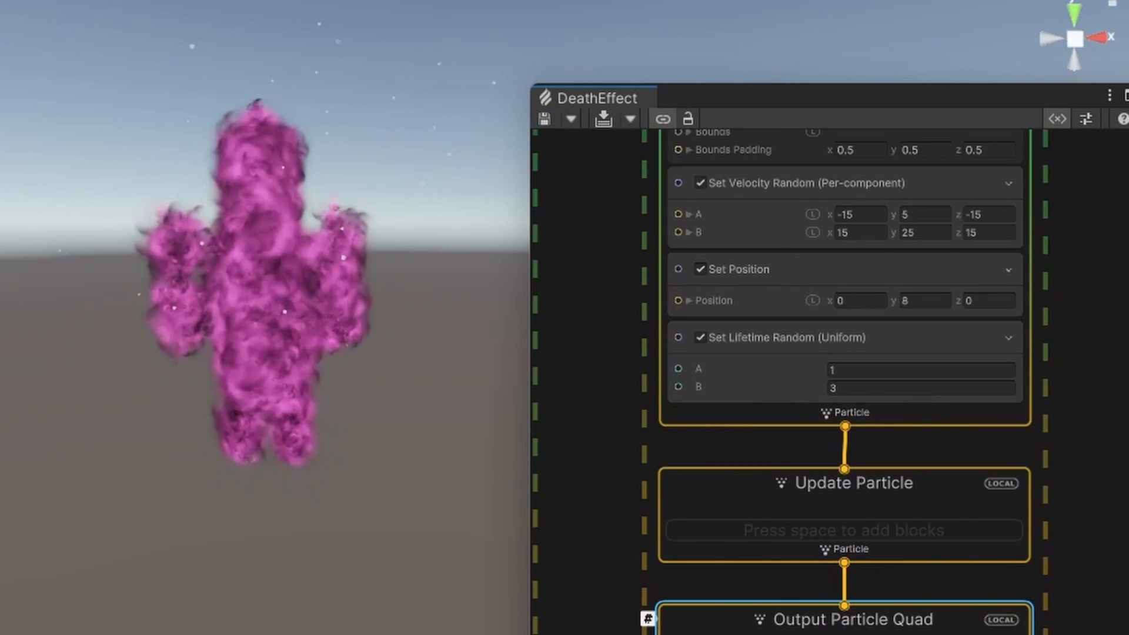
pyautogui.moveTo(1091, 596); pyautogui.dragTo(1085, 447, button='middle')
pyautogui.scroll(1, 1074, 495)
pyautogui.moveTo(1075, 494); pyautogui.dragTo(1070, 445, button='middle')
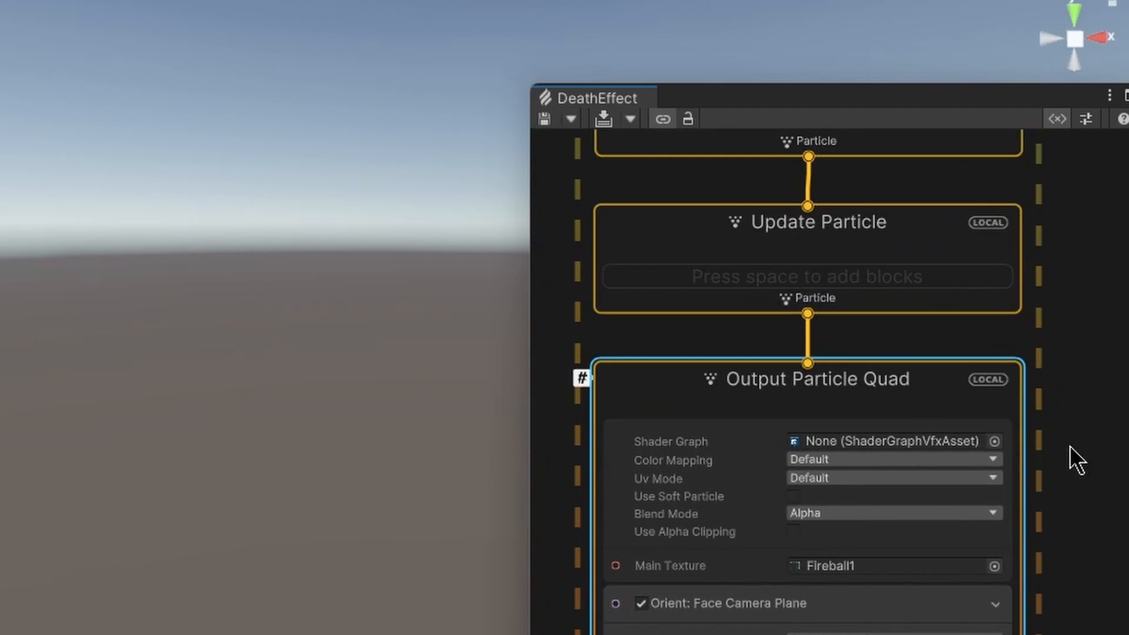
pyautogui.scroll(-3, 1018, 533)
pyautogui.moveTo(1018, 532); pyautogui.dragTo(1038, 465, button='middle')
pyautogui.click(997, 455)
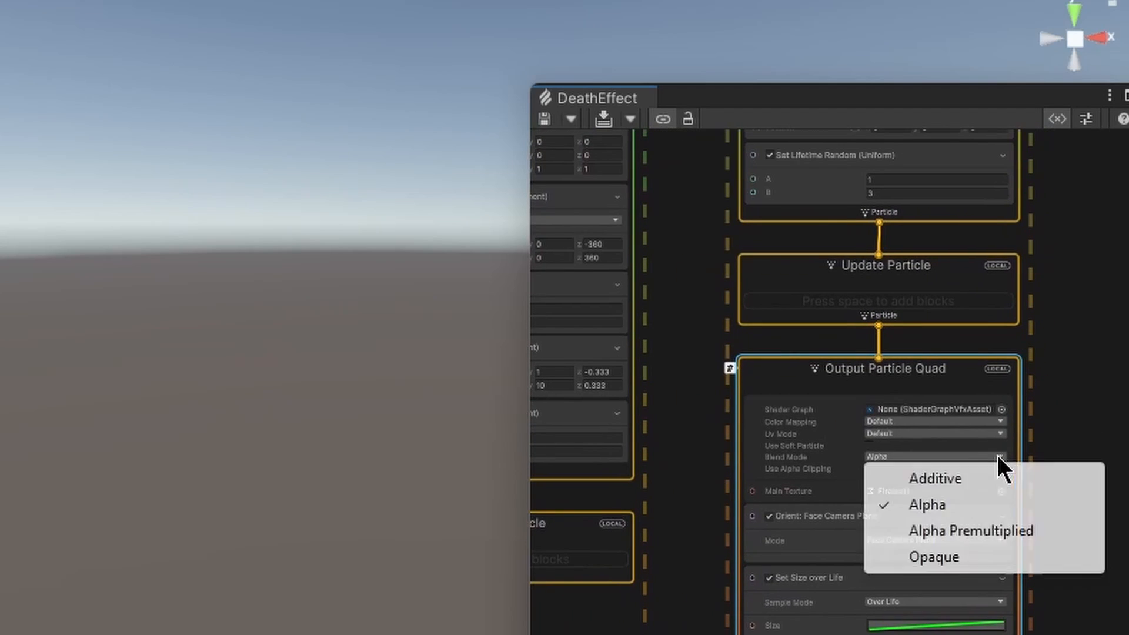
pyautogui.click(912, 478)
pyautogui.click(544, 117)
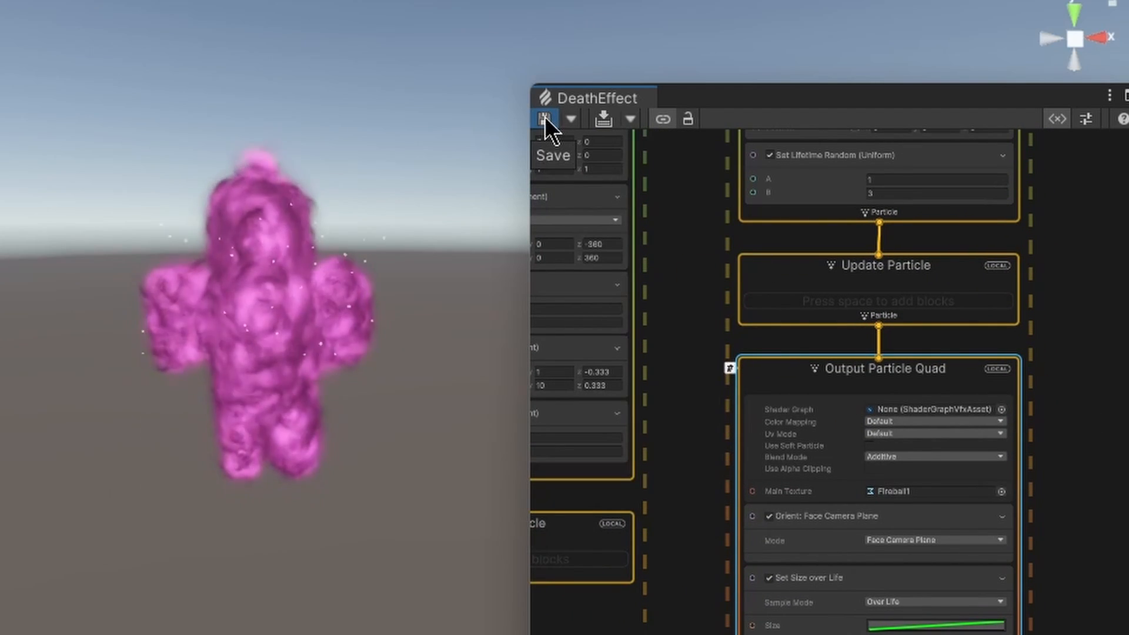
pyautogui.click(544, 118)
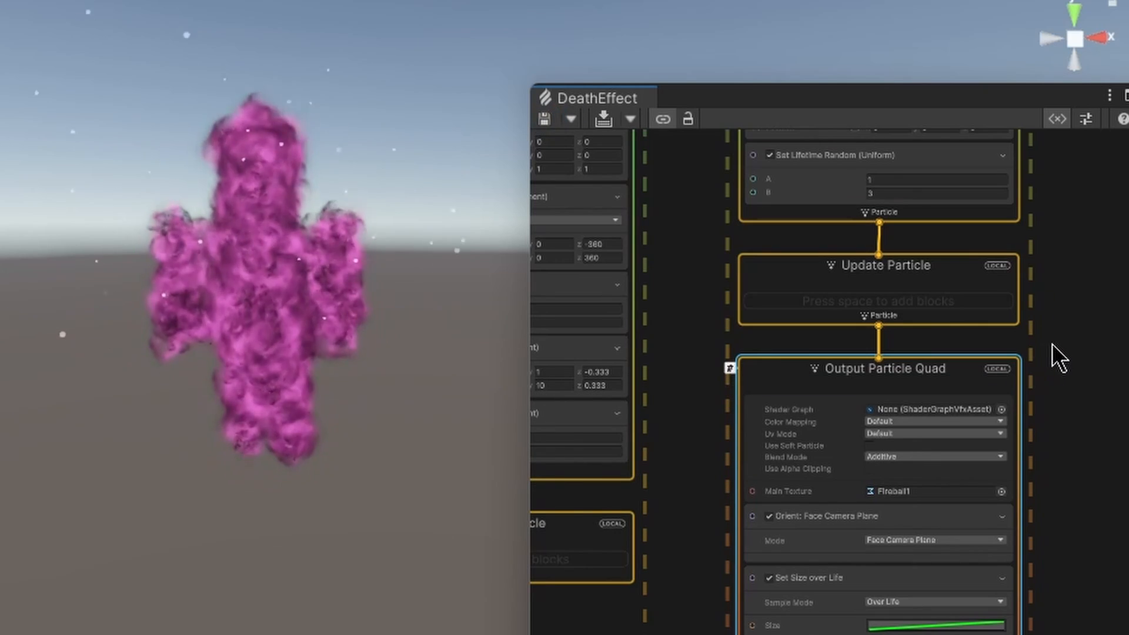
# - Add a Set Size block above the Set Position block in the Initialize Particle context
pyautogui.moveTo(1065, 230); pyautogui.dragTo(1061, 596, button='middle')
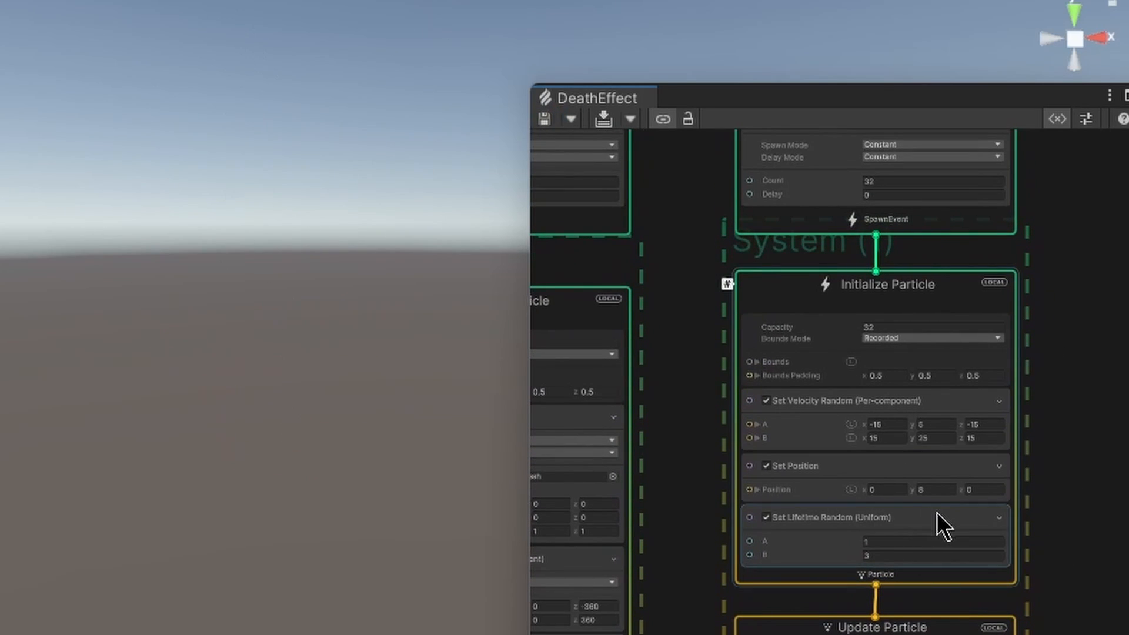
pyautogui.scroll(3, 936, 513)
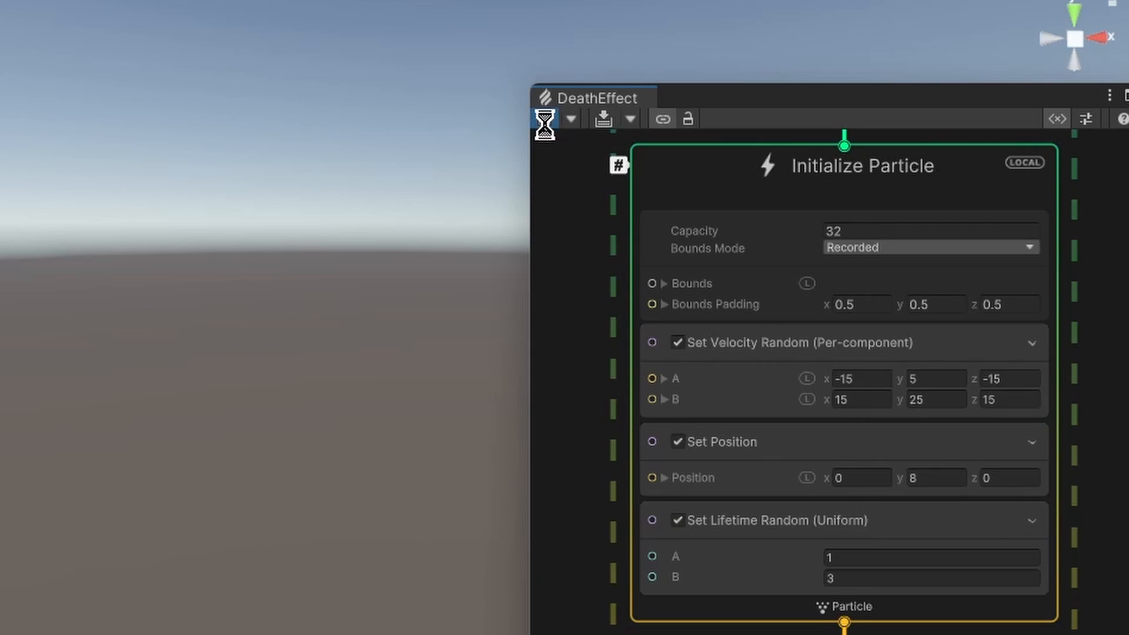
pyautogui.click(782, 438)
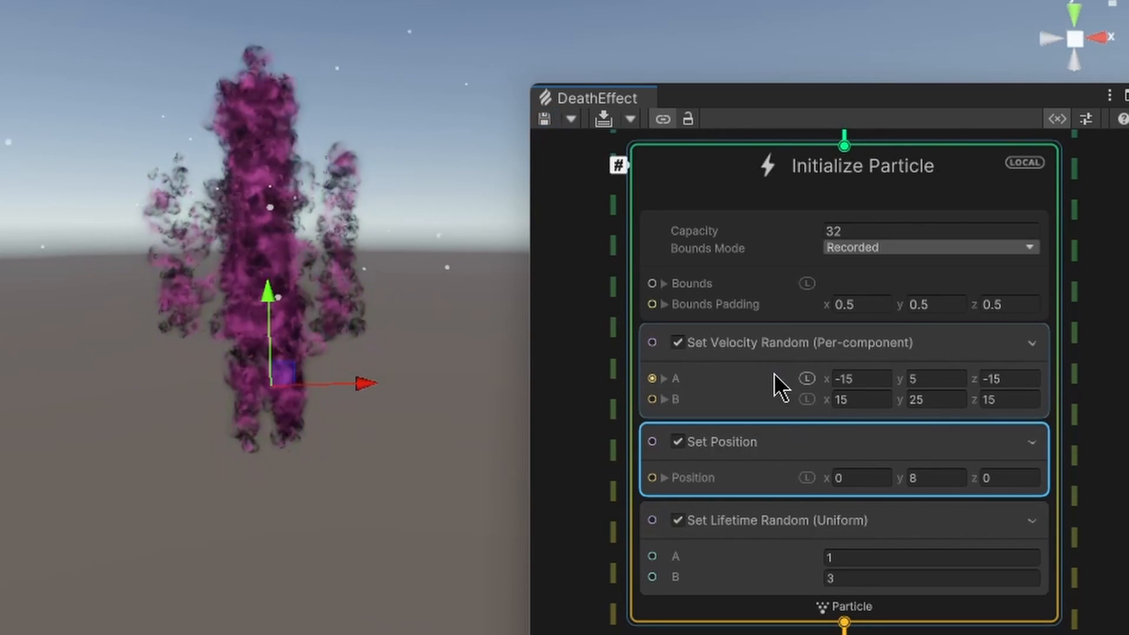
pyautogui.scroll(1, 756, 411)
pyautogui.scroll(-2, 762, 497)
pyautogui.moveTo(1049, 401); pyautogui.dragTo(998, 454, button='middle')
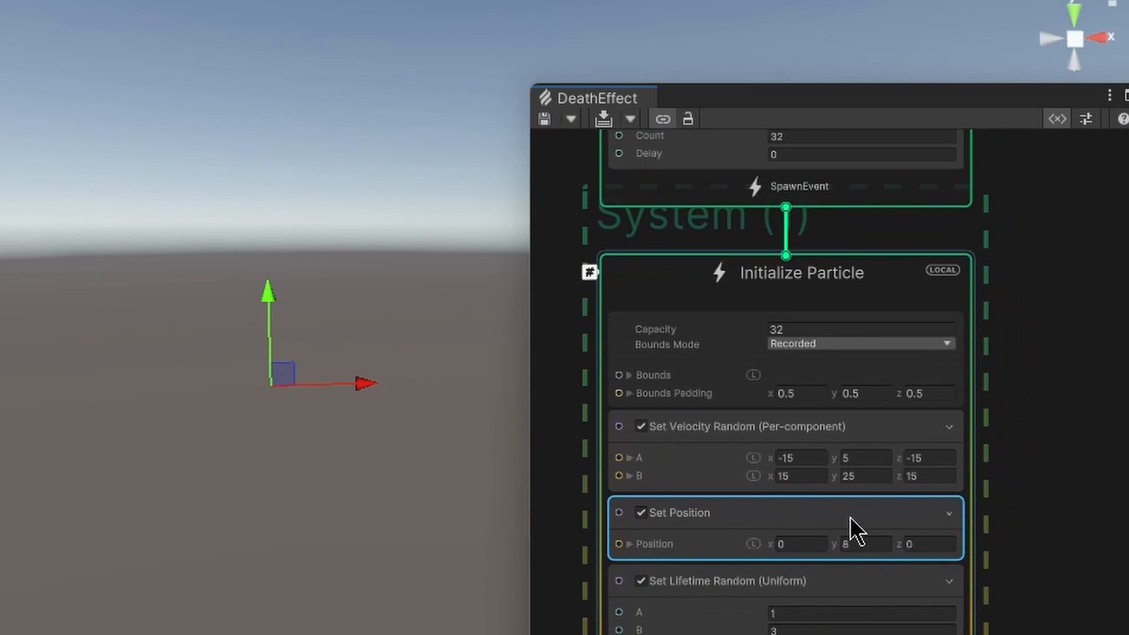
pyautogui.moveTo(984, 583); pyautogui.dragTo(1042, 435, button='middle')
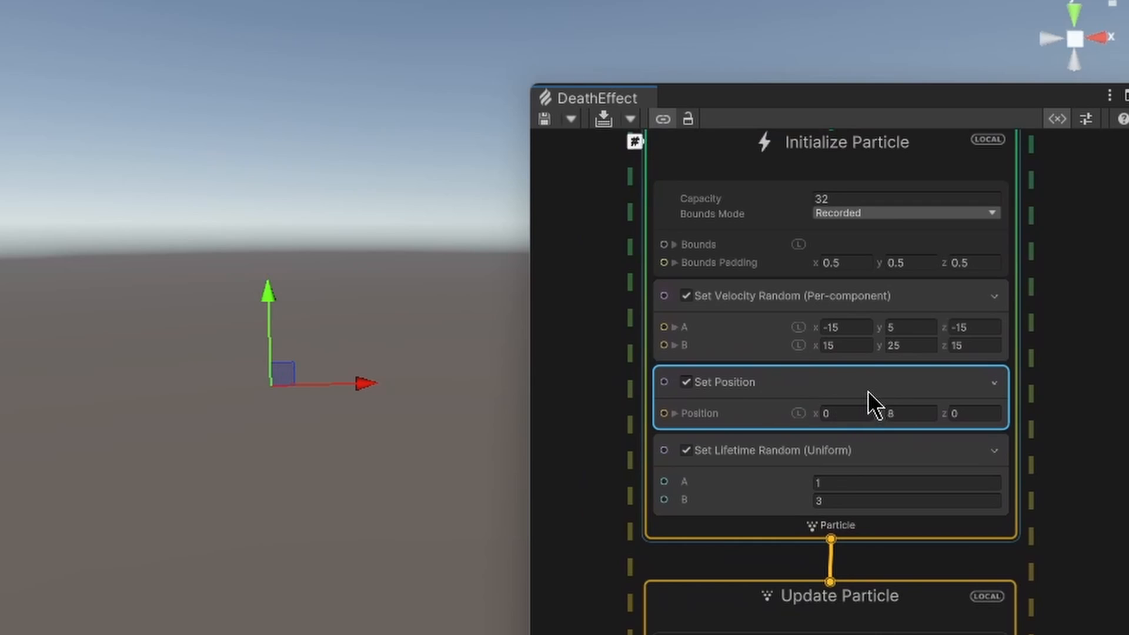
pyautogui.press('space')
pyautogui.write('set size')
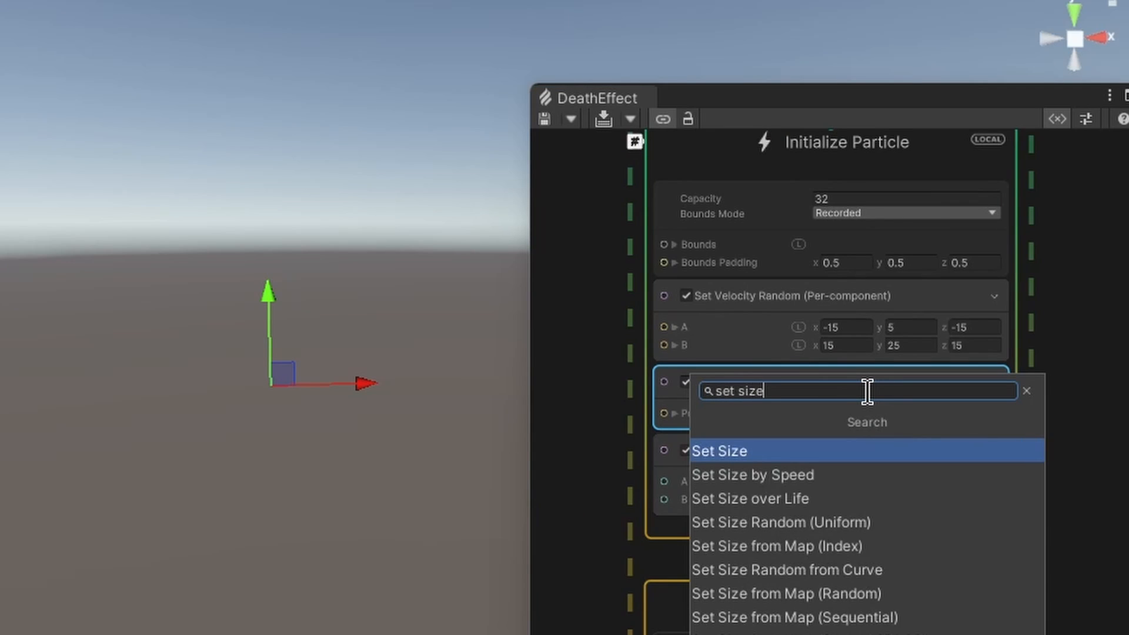
pyautogui.press('Return')
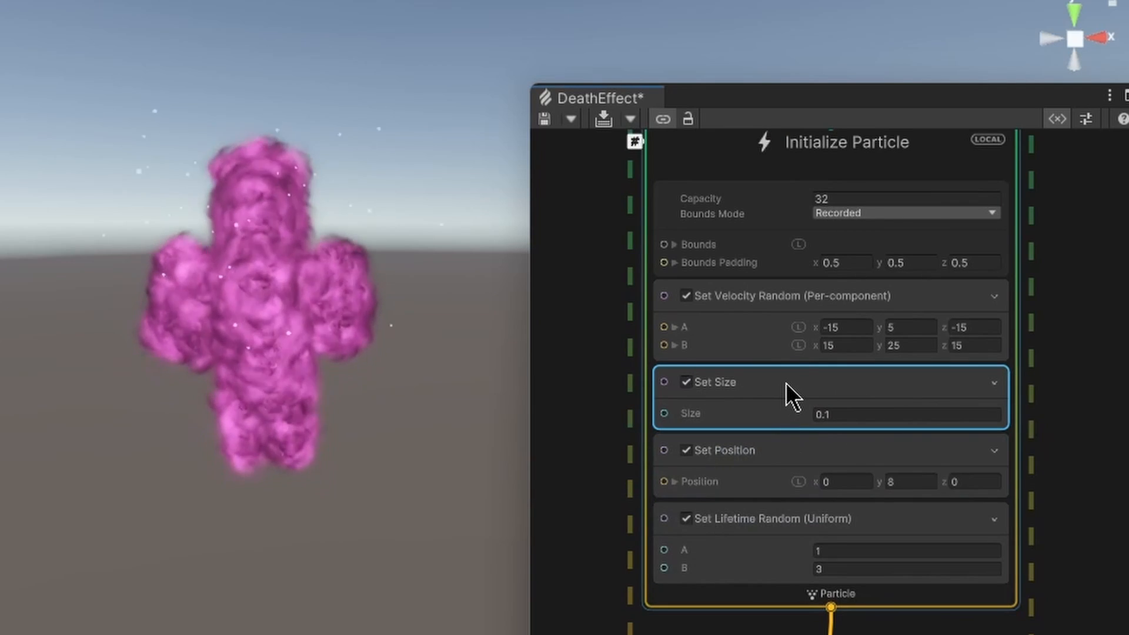
# - Add a Set Scale.XYZ block to Initialize Particle and place it between Set Size and Set Position
pyautogui.press('space')
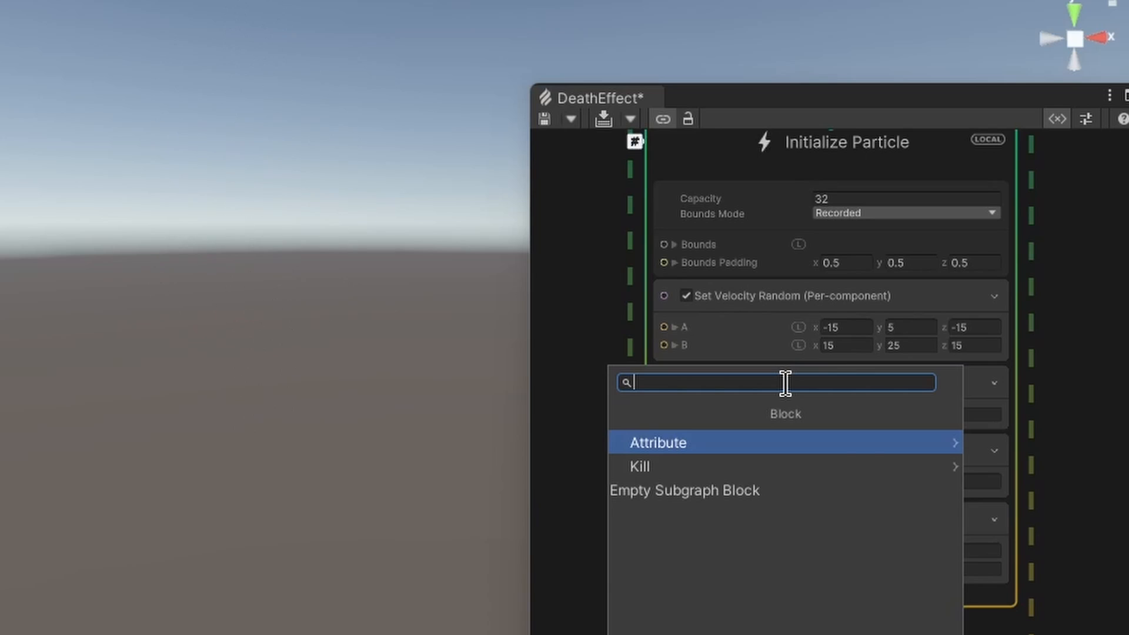
pyautogui.write('set scale')
pyautogui.press('Return')
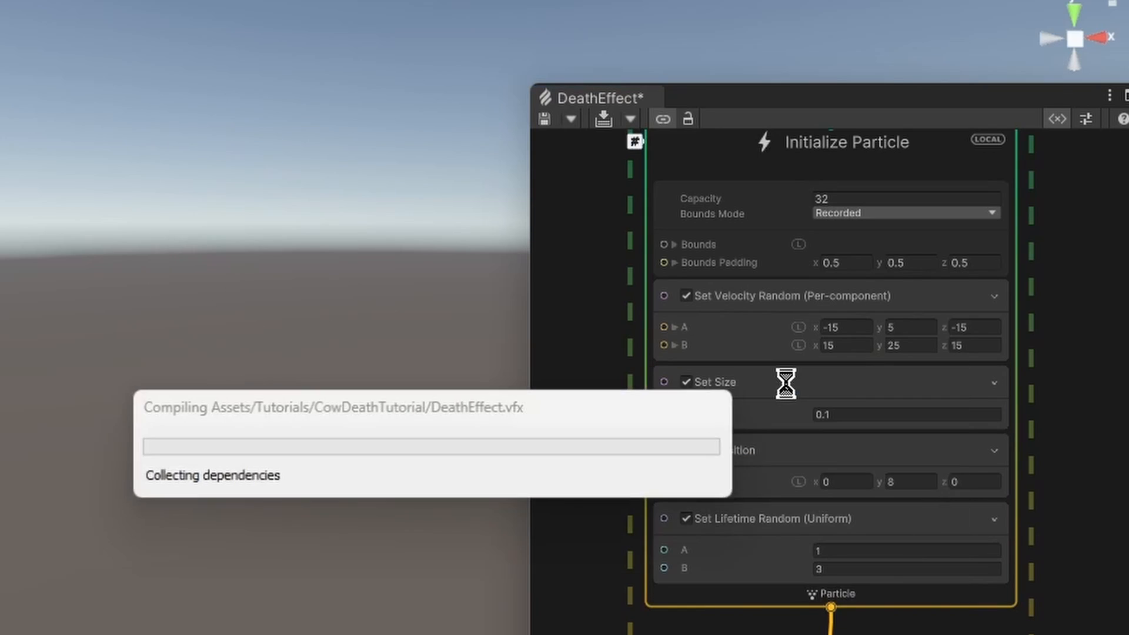
pyautogui.moveTo(787, 398); pyautogui.dragTo(780, 529)
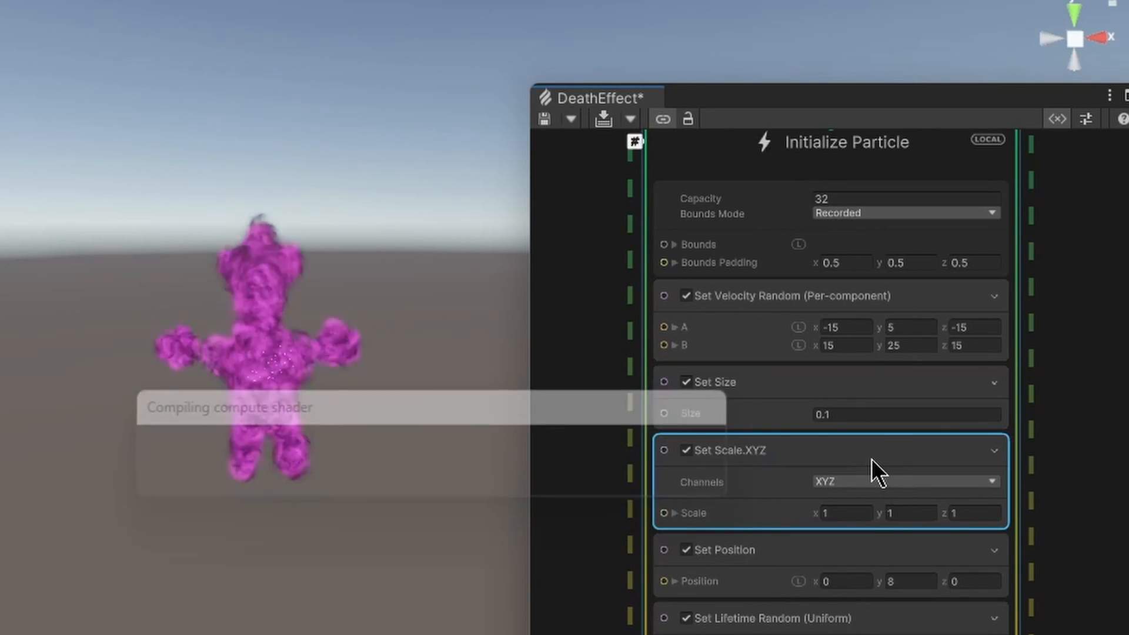
# - Set the particle size in the Set Size block to 1
pyautogui.click(867, 418)
pyautogui.write('1')
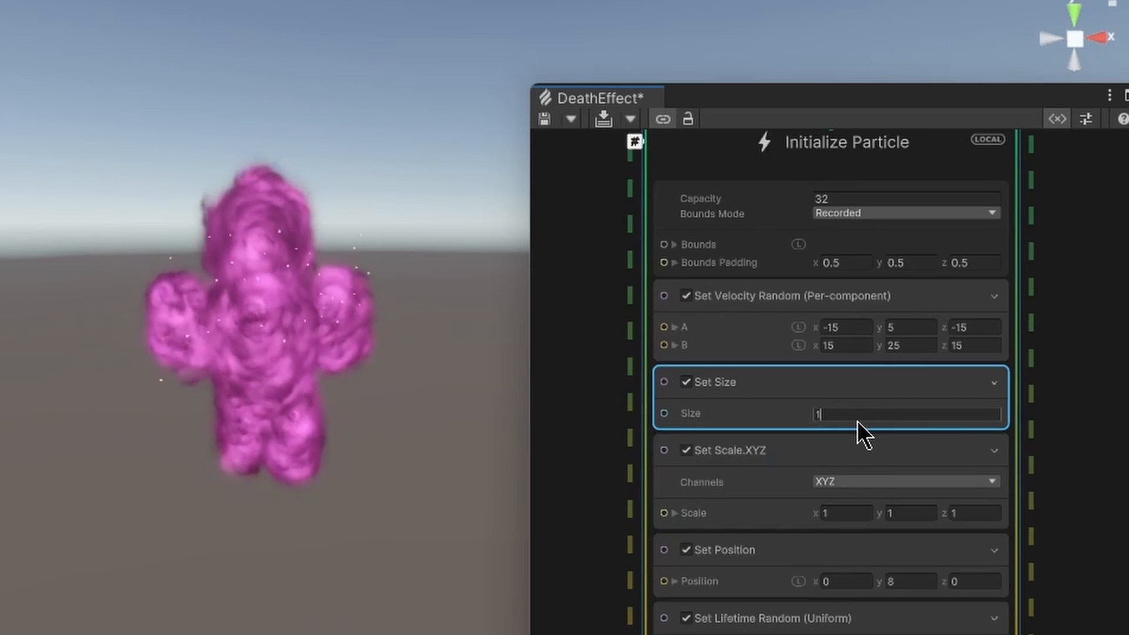
pyautogui.click(901, 512)
pyautogui.click(930, 420)
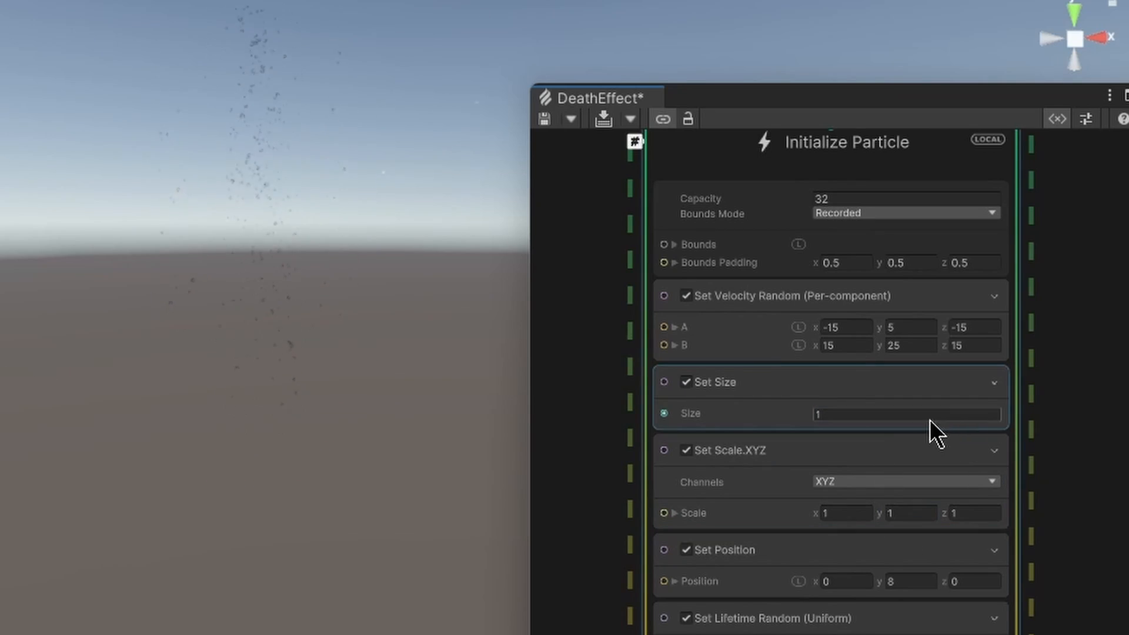
pyautogui.scroll(2, 964, 443)
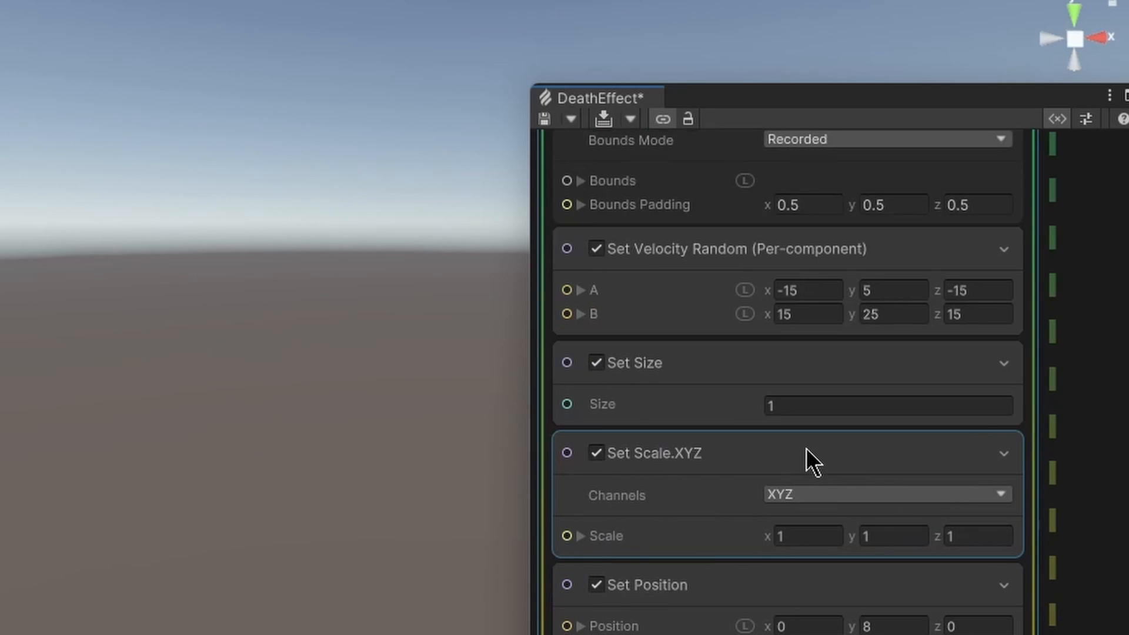
pyautogui.scroll(-1, 805, 448)
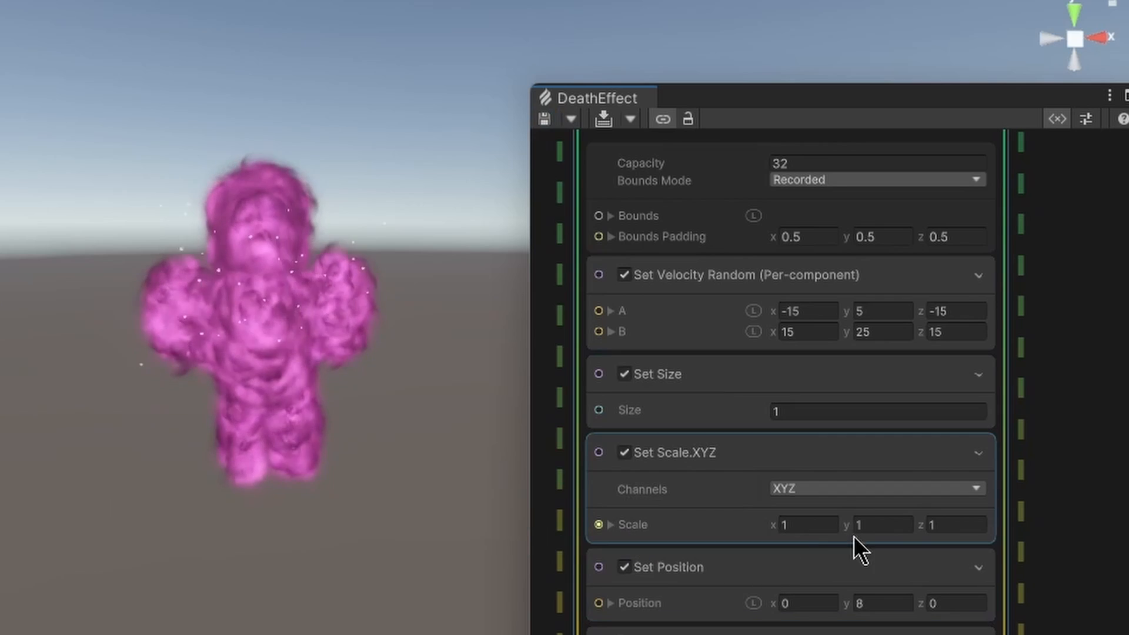
# - Set the Set Scale.XYZ block's Y scale to 5 and its X scale to .5
pyautogui.click(857, 526)
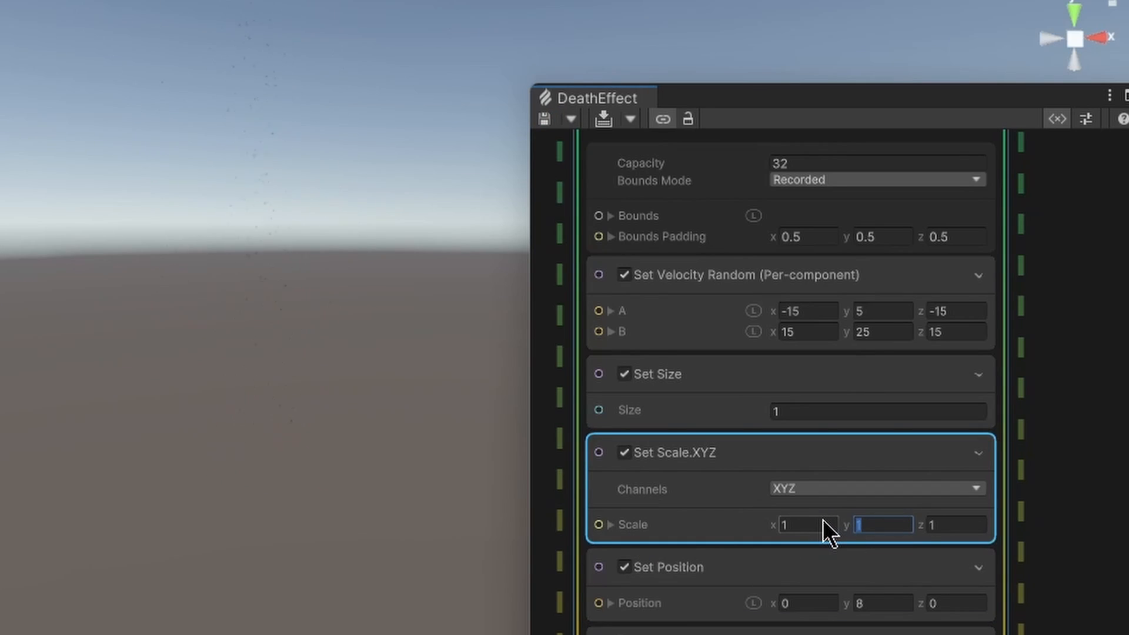
pyautogui.write('5')
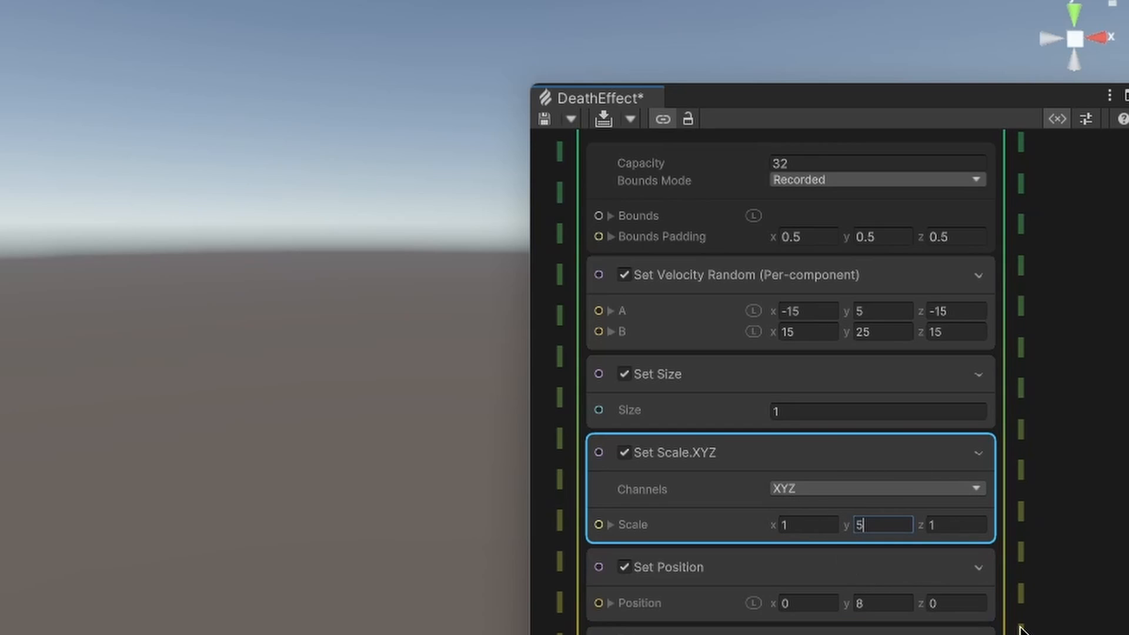
pyautogui.moveTo(875, 567); pyautogui.dragTo(872, 471, button='middle')
pyautogui.write('.5')
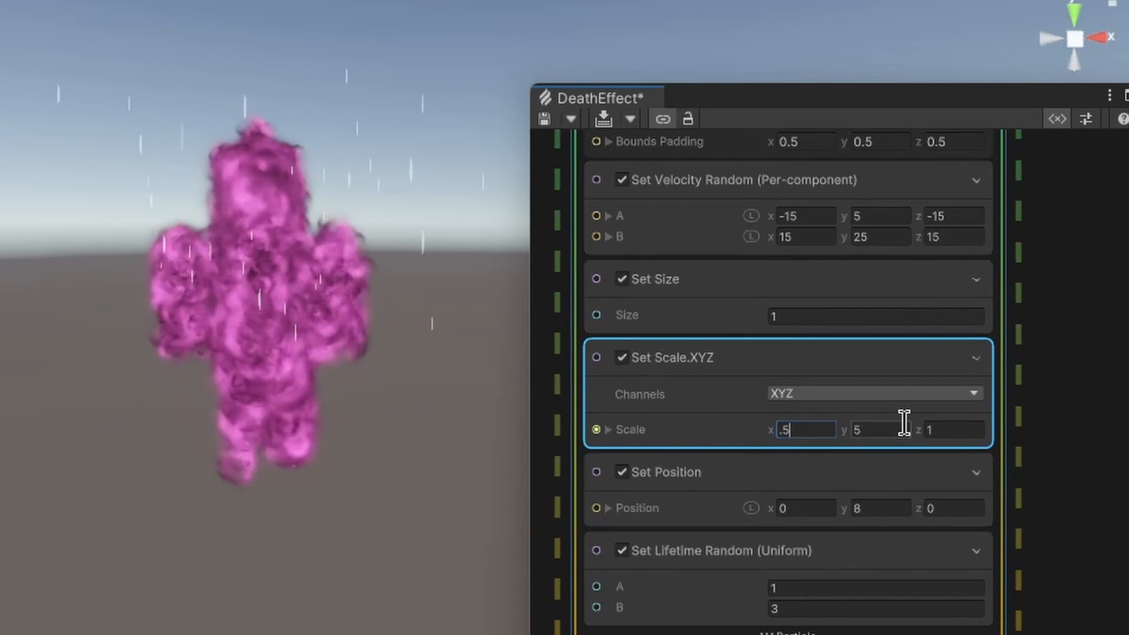
# - Set the Set Scale.XYZ block's Z scale to .5
pyautogui.click(941, 430)
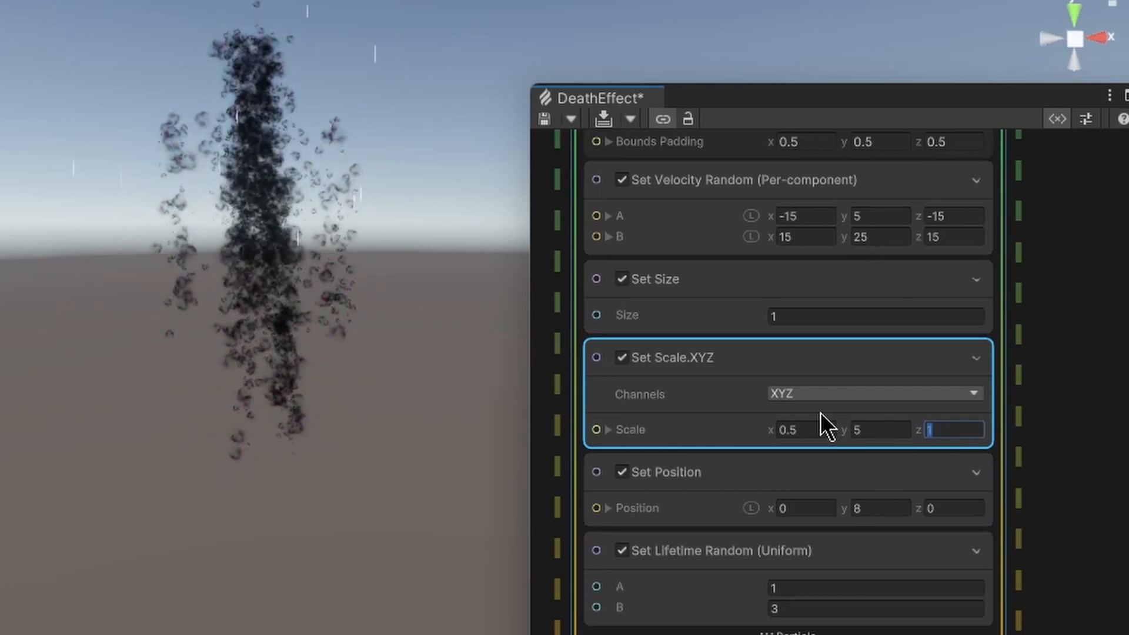
pyautogui.write('.5')
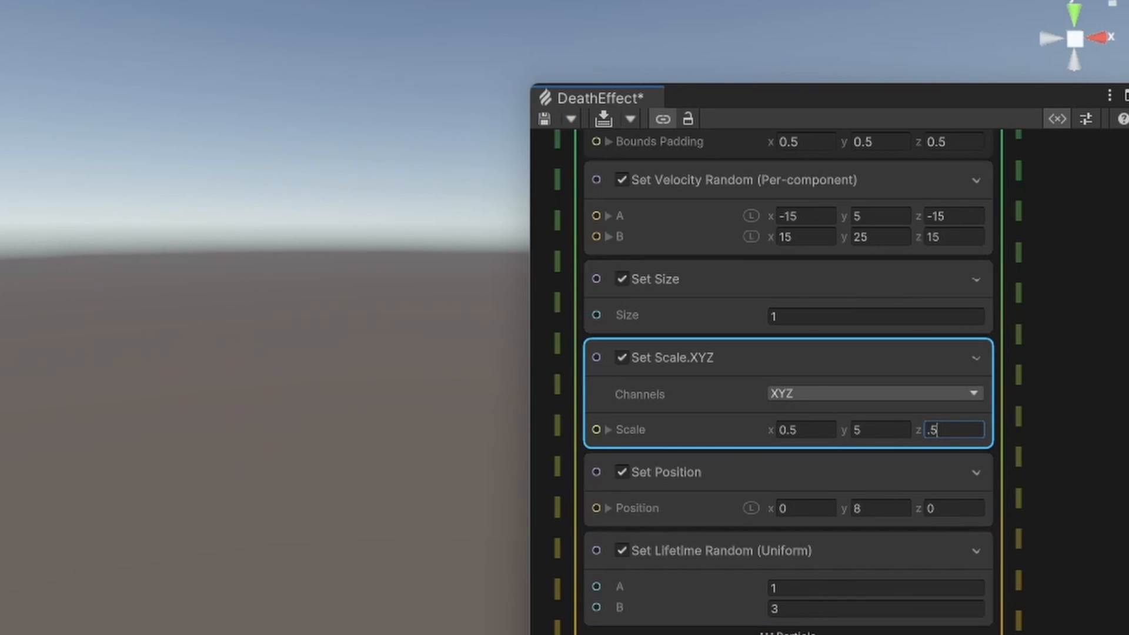
# - Change the Orient block's mode to Along Velocity in Output Particle Quad and save the graph
pyautogui.scroll(-10, 1075, 470)
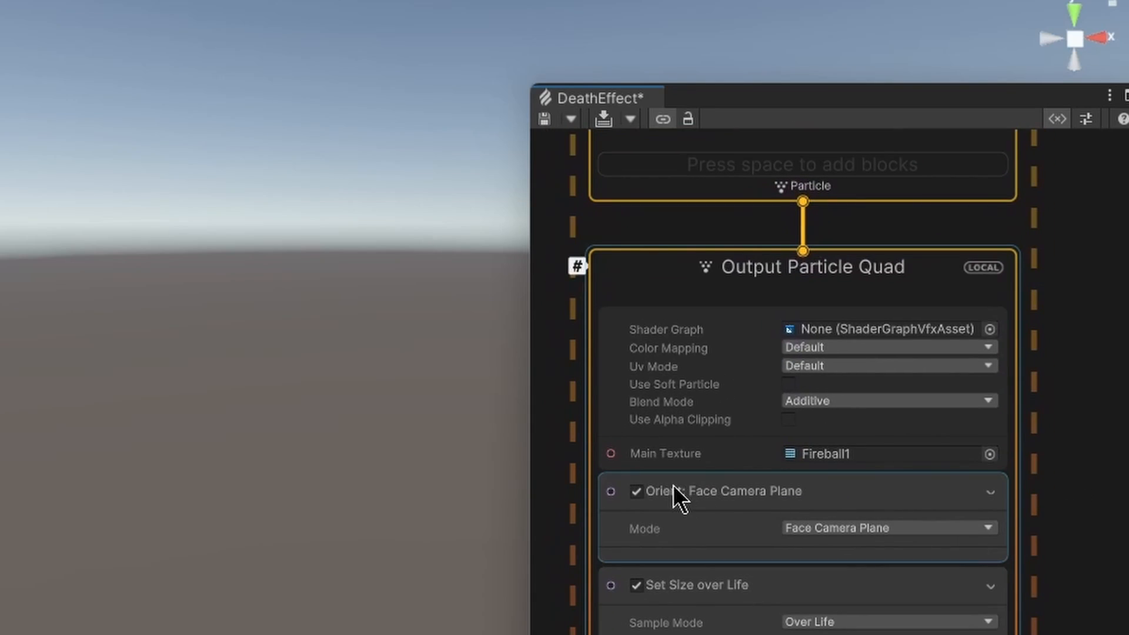
pyautogui.click(879, 532)
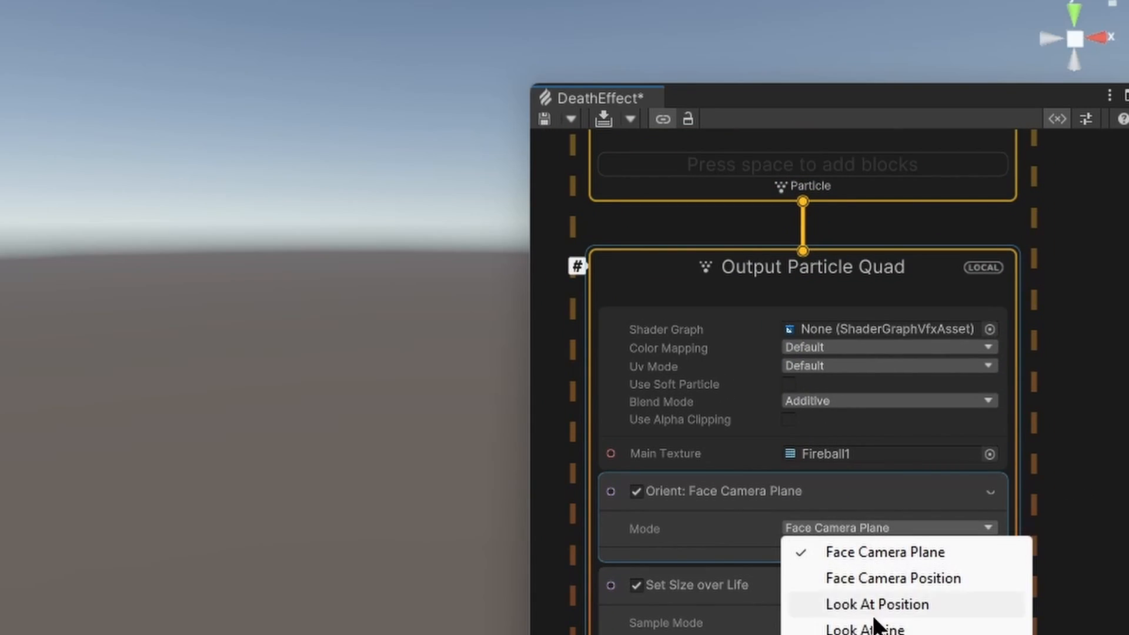
pyautogui.click(874, 632)
pyautogui.click(544, 119)
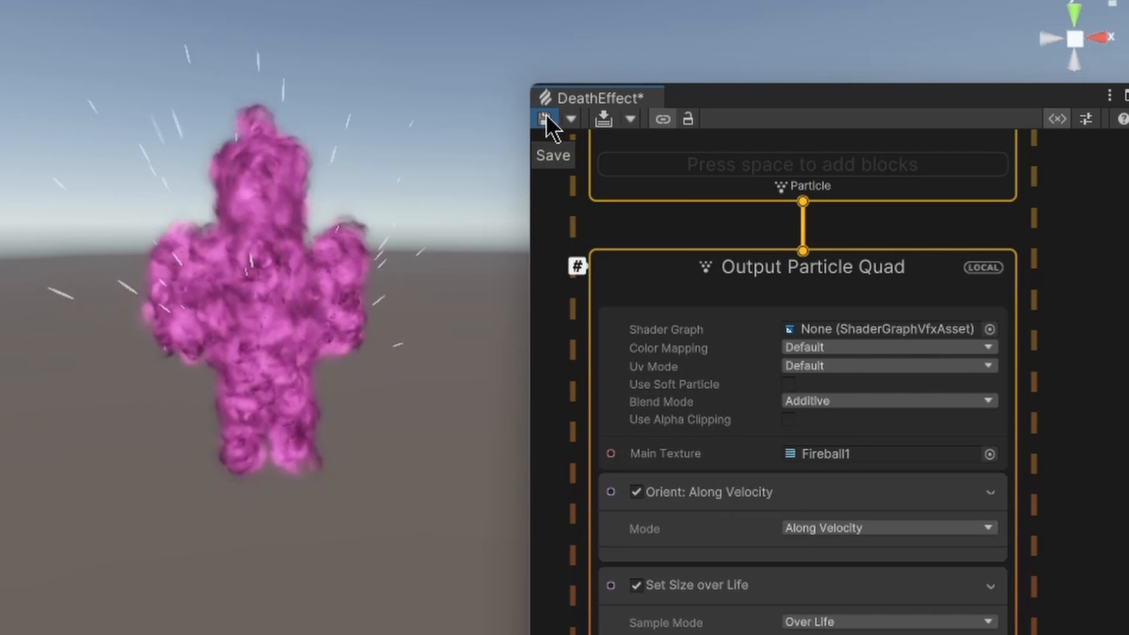
# - Set the Y scale of the Set Scale.XYZ block in Initialize Particle to 3
pyautogui.scroll(12, 1045, 366)
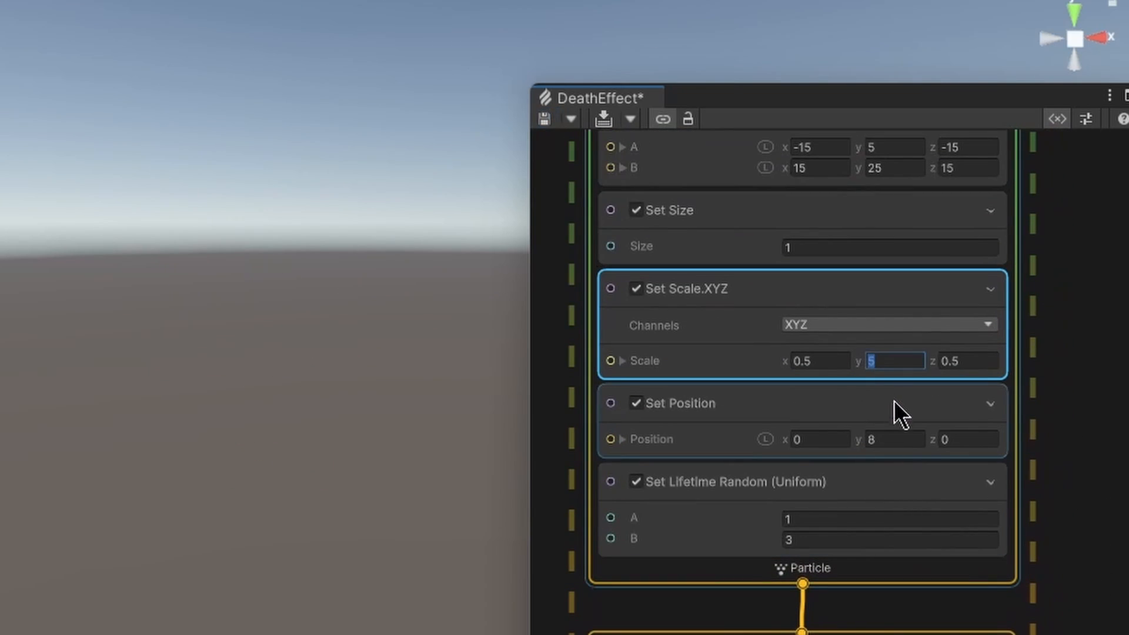
pyautogui.scroll(4, 1070, 407)
pyautogui.click(886, 492)
pyautogui.write('3')
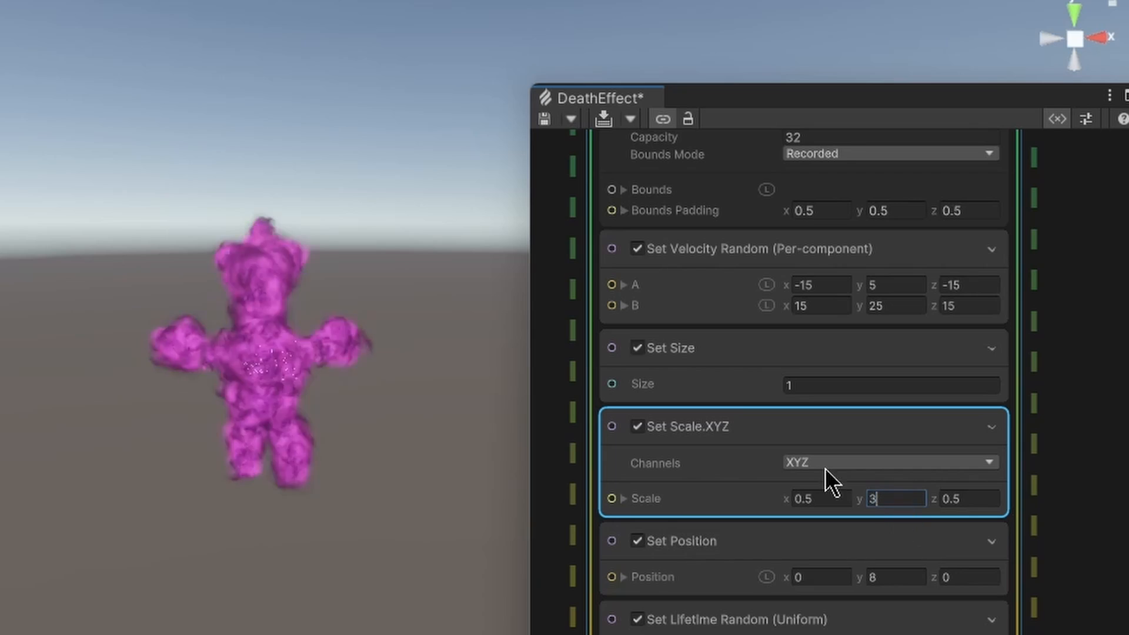
pyautogui.click(991, 426)
pyautogui.click(985, 424)
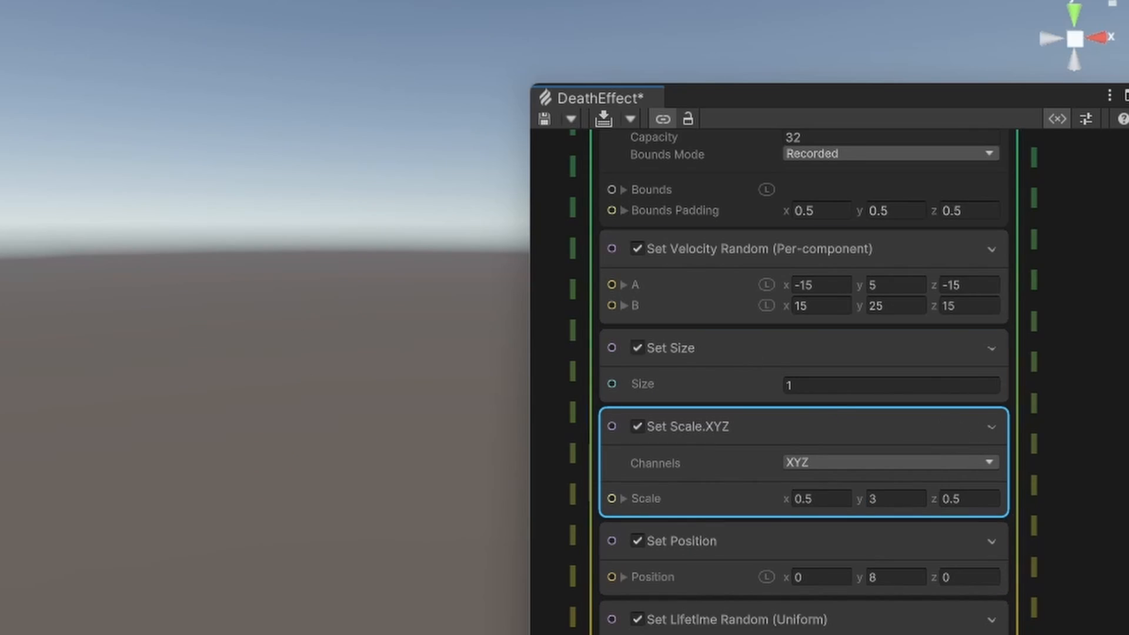
# - Move the graph window off the Inspector and set the Set Scale.XYZ block's Random option to Per Component
pyautogui.moveTo(986, 98); pyautogui.dragTo(930, 3)
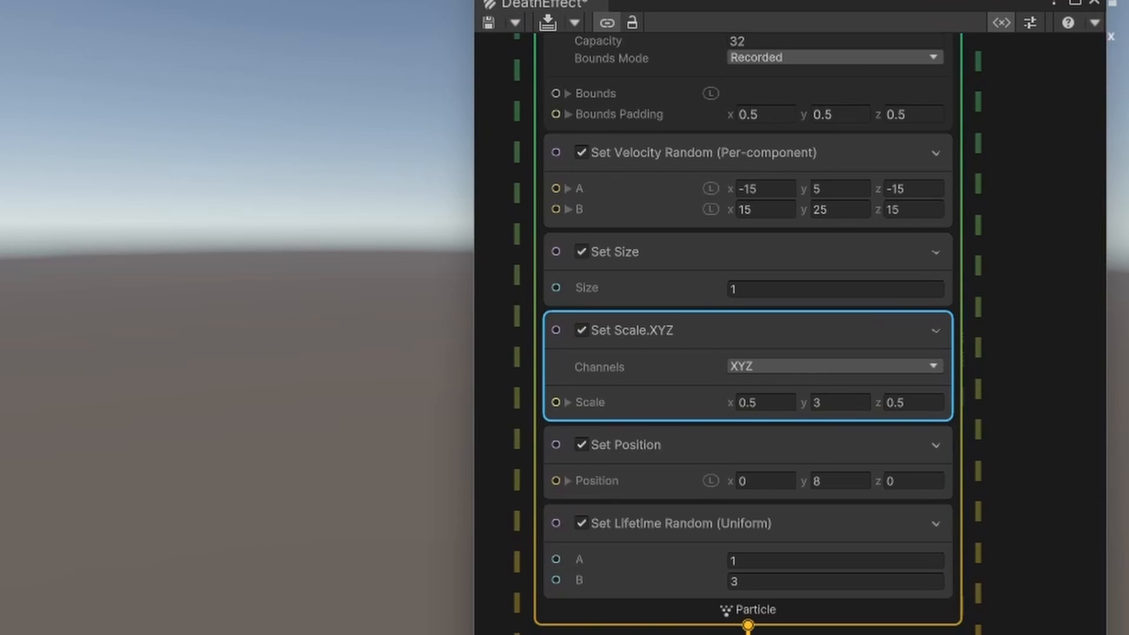
pyautogui.click(1033, 146)
pyautogui.click(1023, 188)
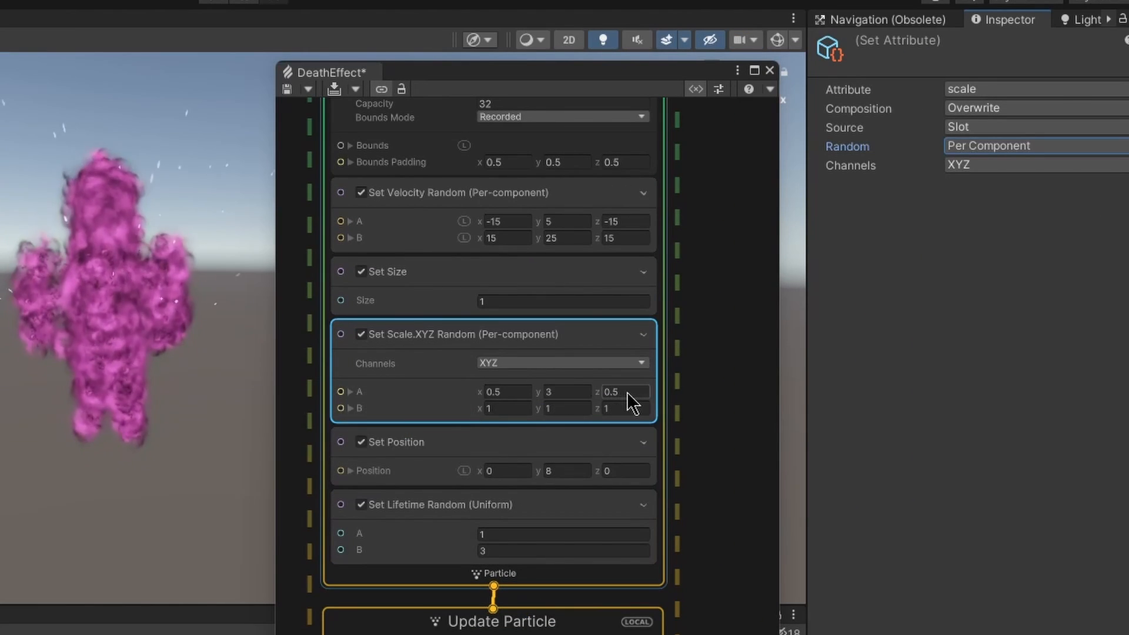
# - Set the random scale's B values to 0.5 for X and Z, and save the graph
pyautogui.click(507, 407)
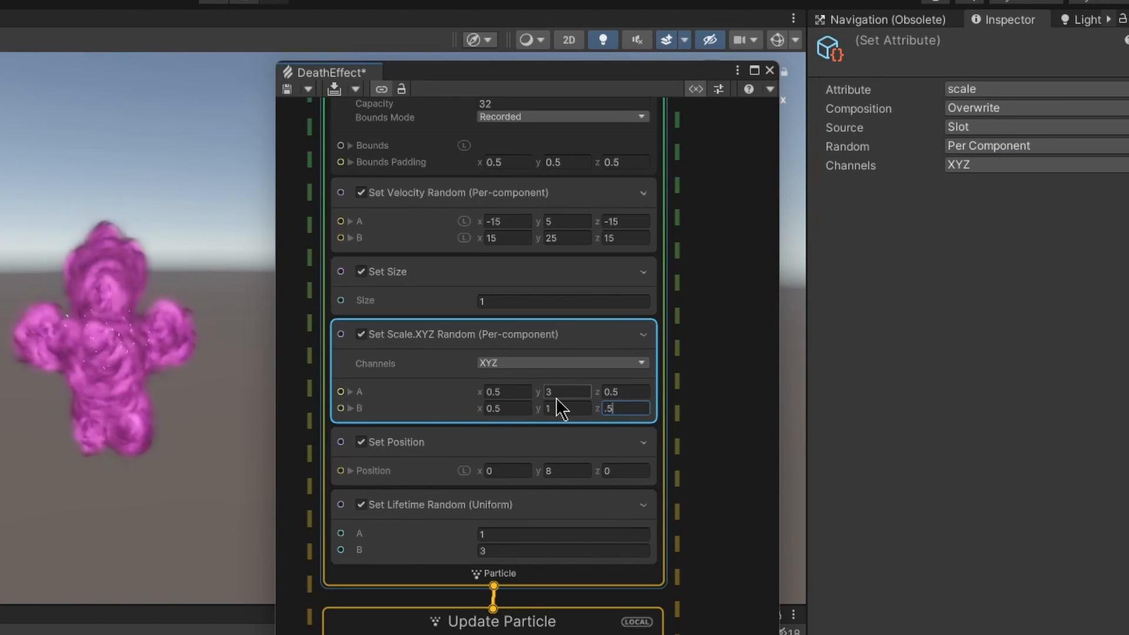
pyautogui.click(698, 382)
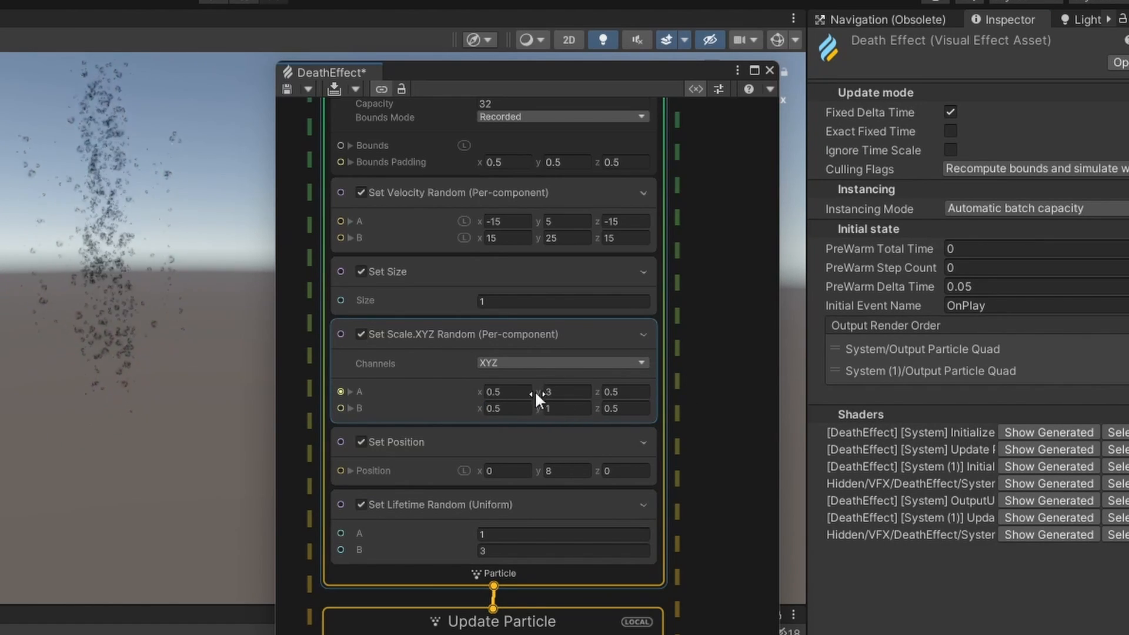
pyautogui.click(286, 90)
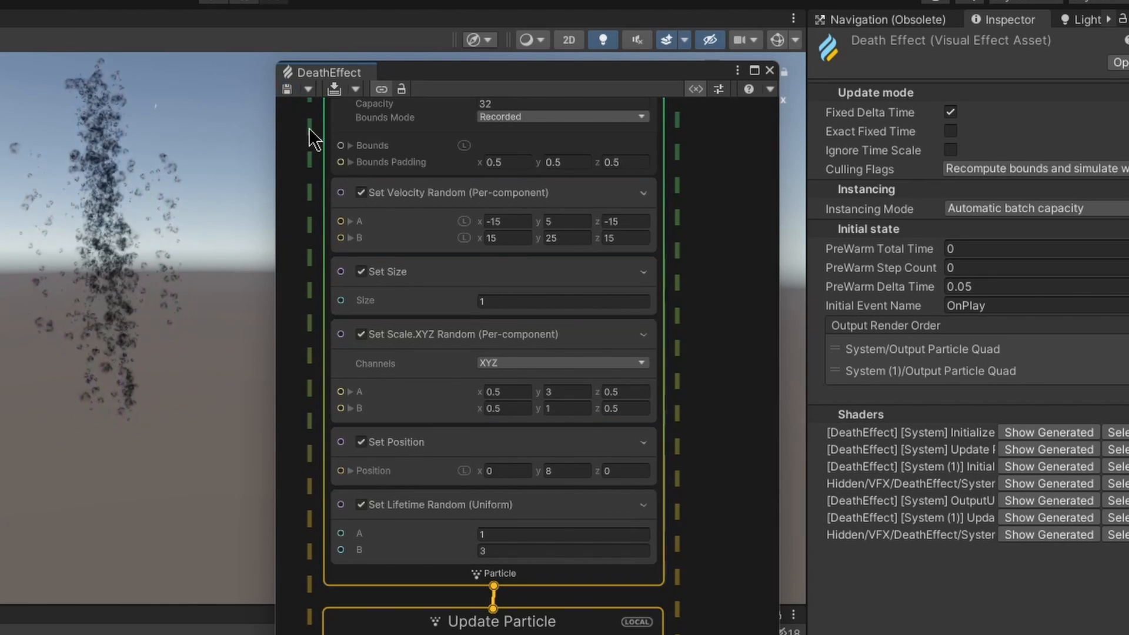
pyautogui.click(286, 90)
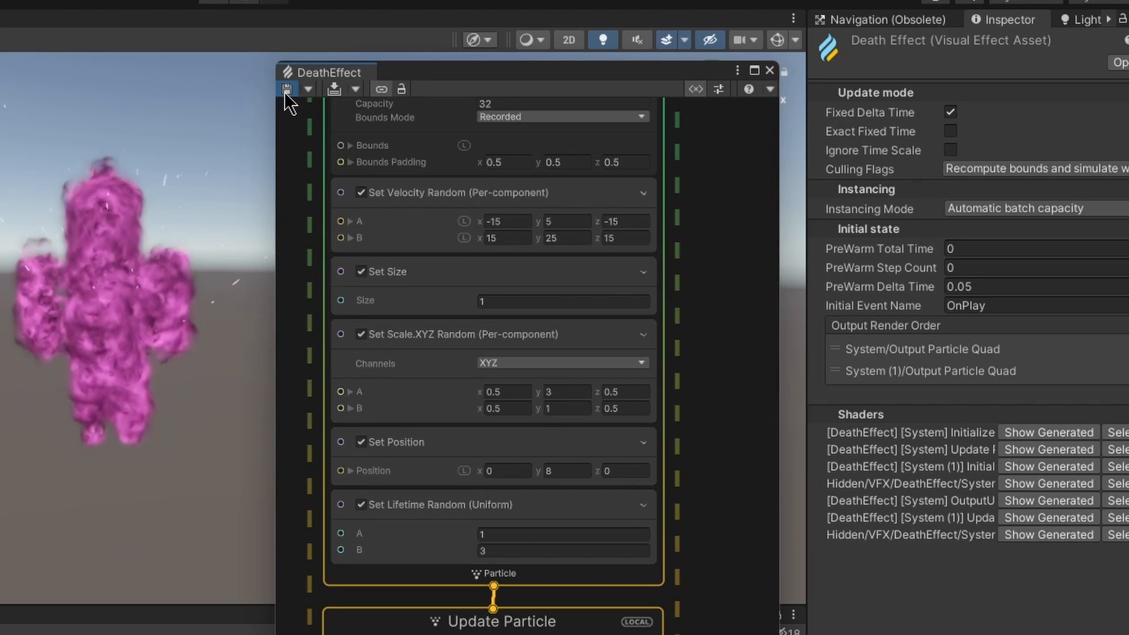
# - Add a Gravity block to the Update Particle context and save the graph to replay the effect
pyautogui.scroll(-5, 716, 452)
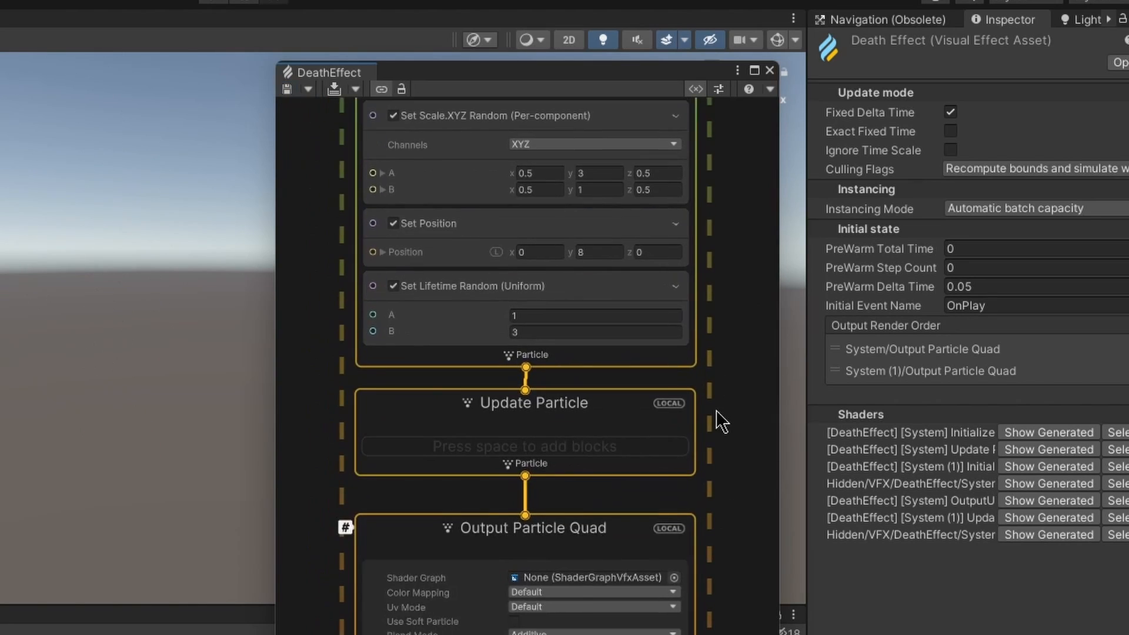
pyautogui.click(571, 344)
pyautogui.press('space')
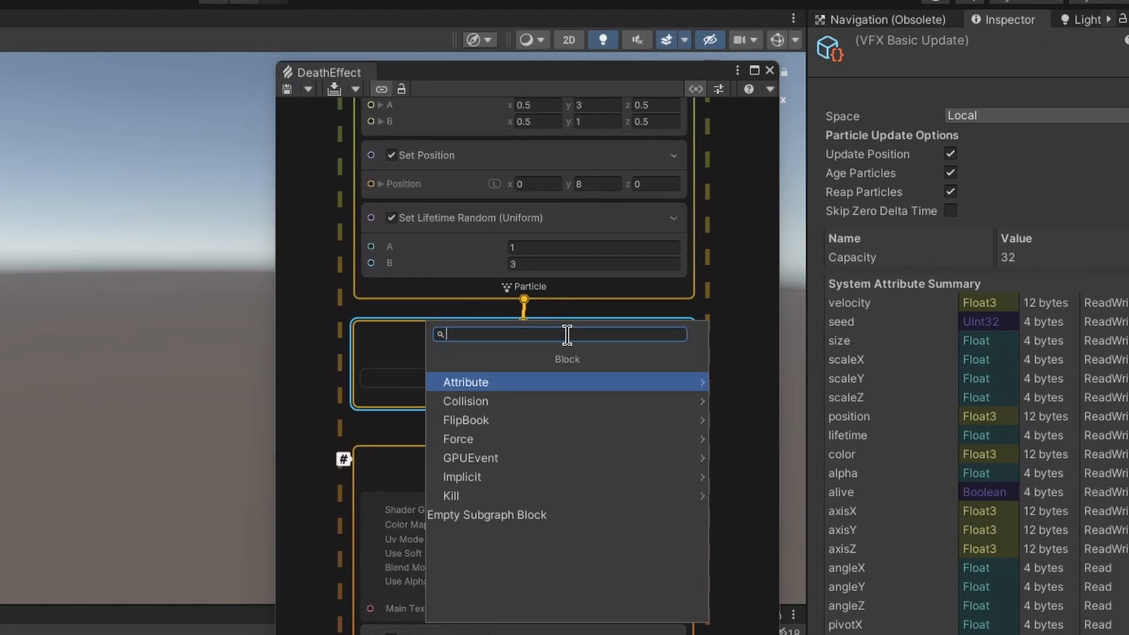
pyautogui.press('Escape')
pyautogui.press('space')
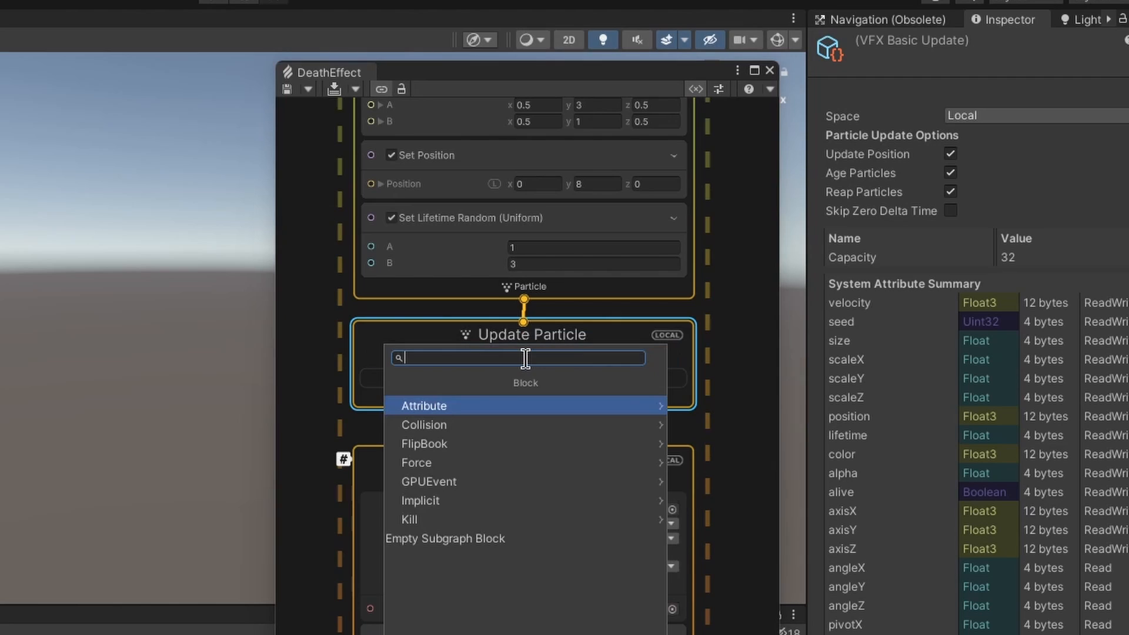
pyautogui.write('grav')
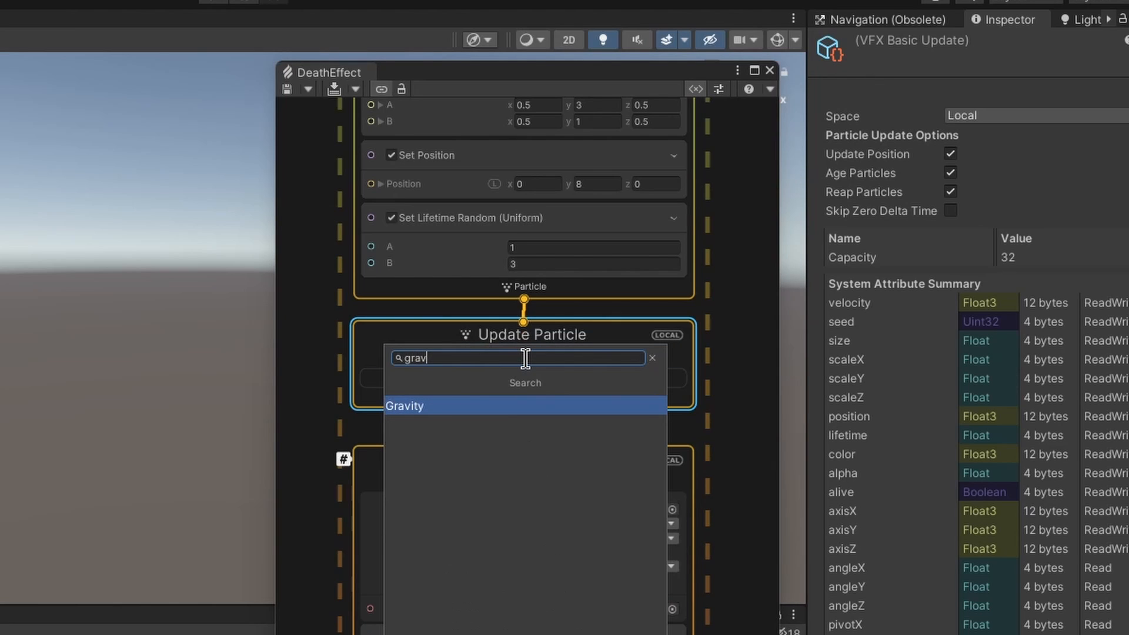
pyautogui.click(418, 405)
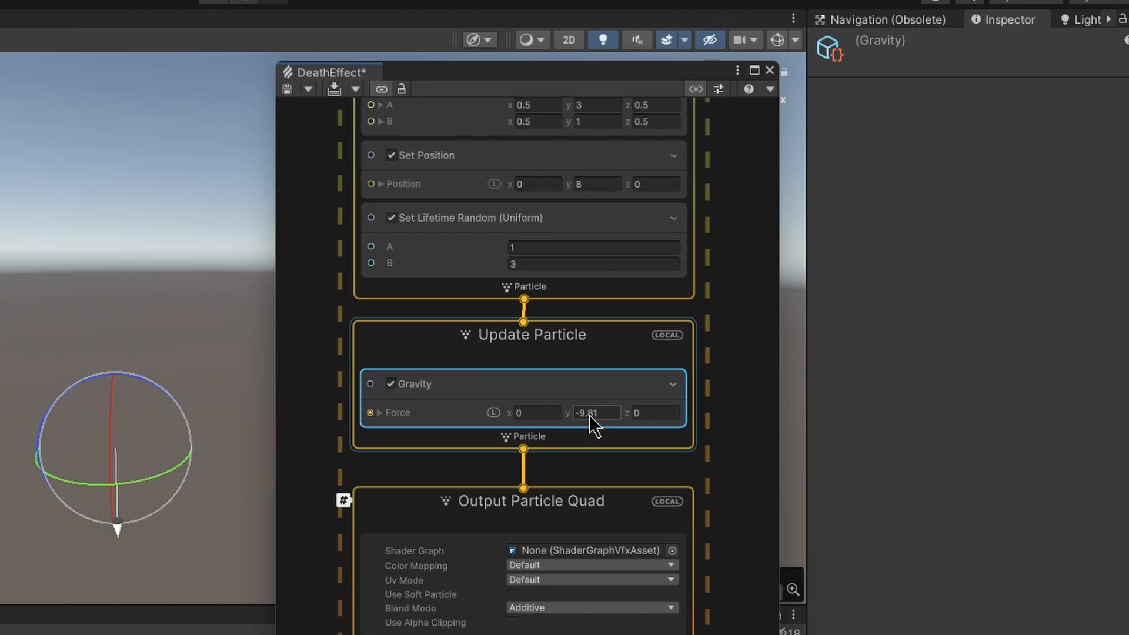
pyautogui.click(288, 89)
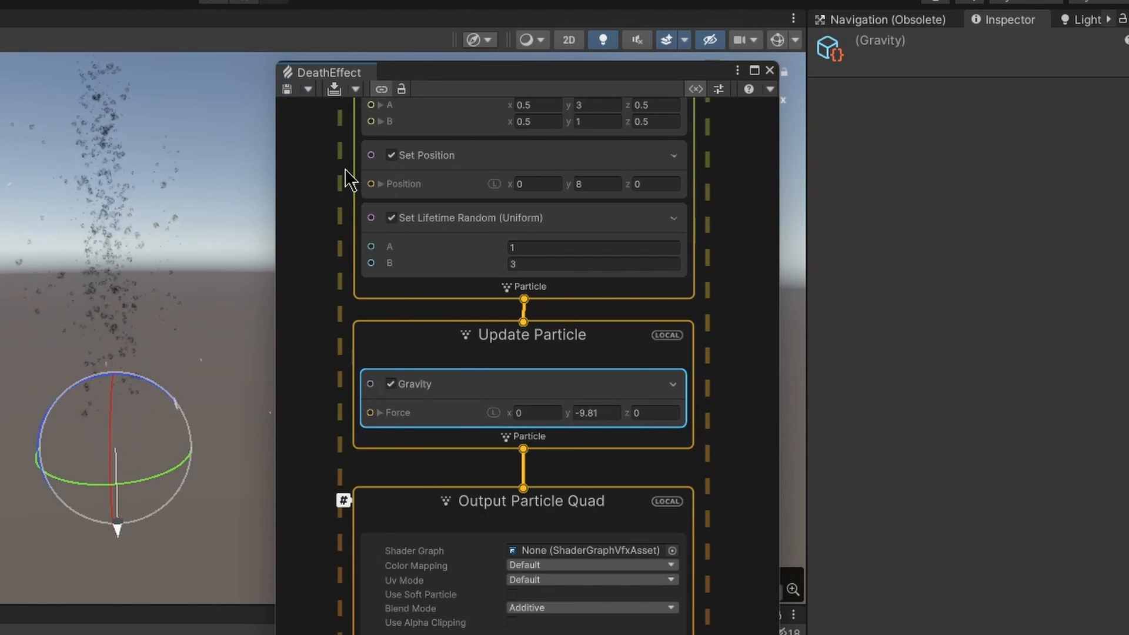
pyautogui.click(288, 90)
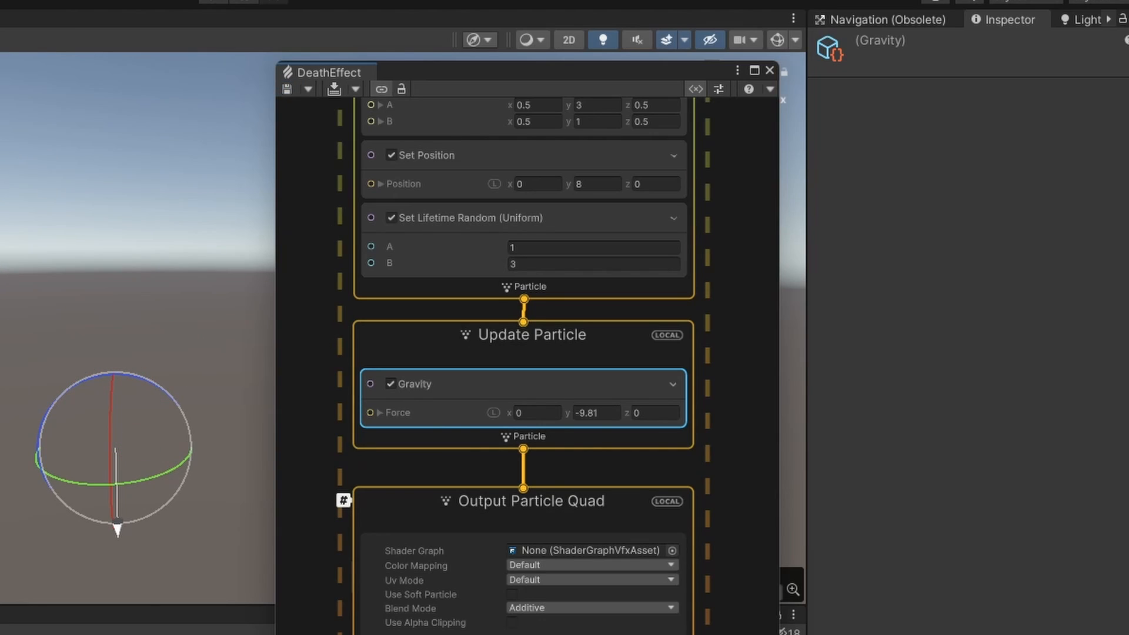
pyautogui.click(287, 90)
# - Set the Y value of the Set Position block to 12 and save the graph
pyautogui.scroll(5, 713, 252)
pyautogui.click(605, 298)
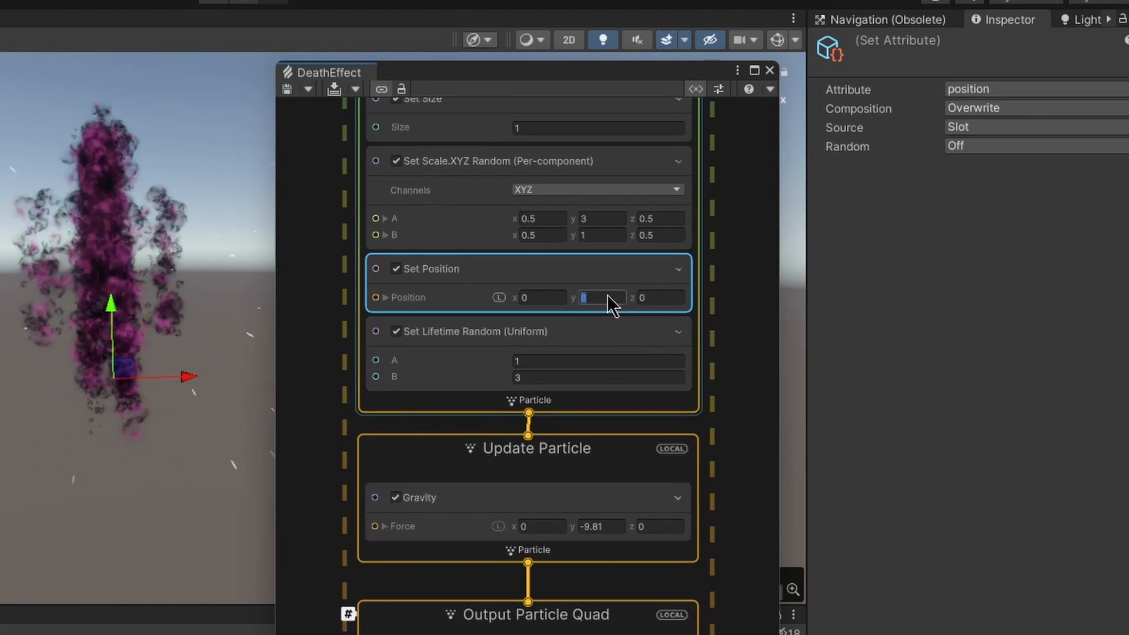
pyautogui.write('12')
pyautogui.click(286, 90)
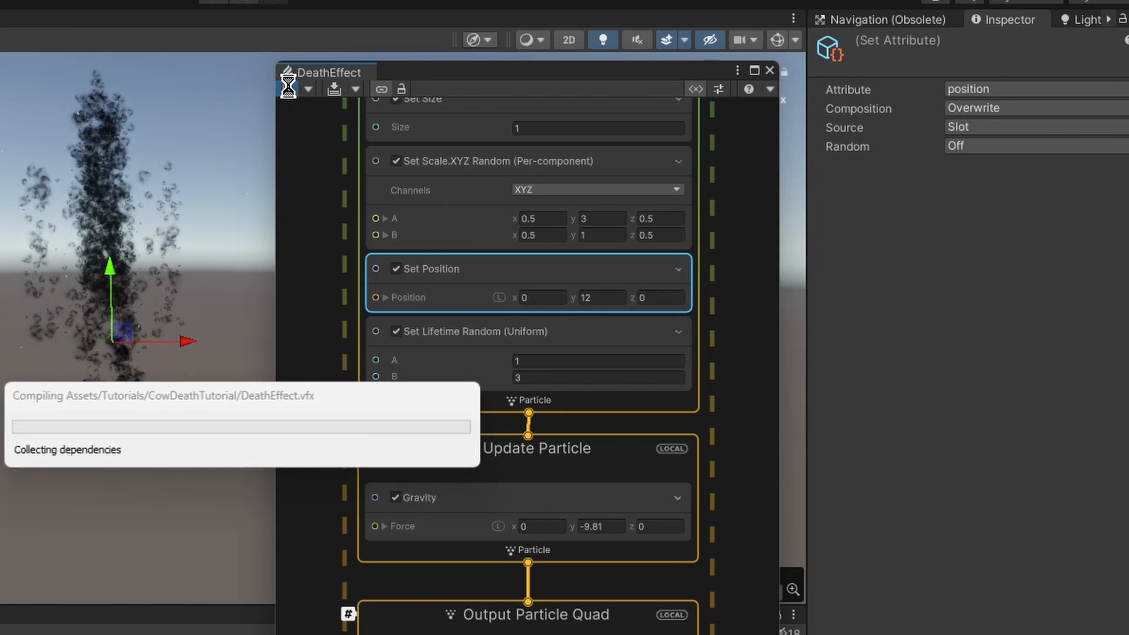
# - Reshape the Set Size over Life curve to fall linearly from 1.0 to about 0, and save the graph
pyautogui.scroll(-10, 756, 341)
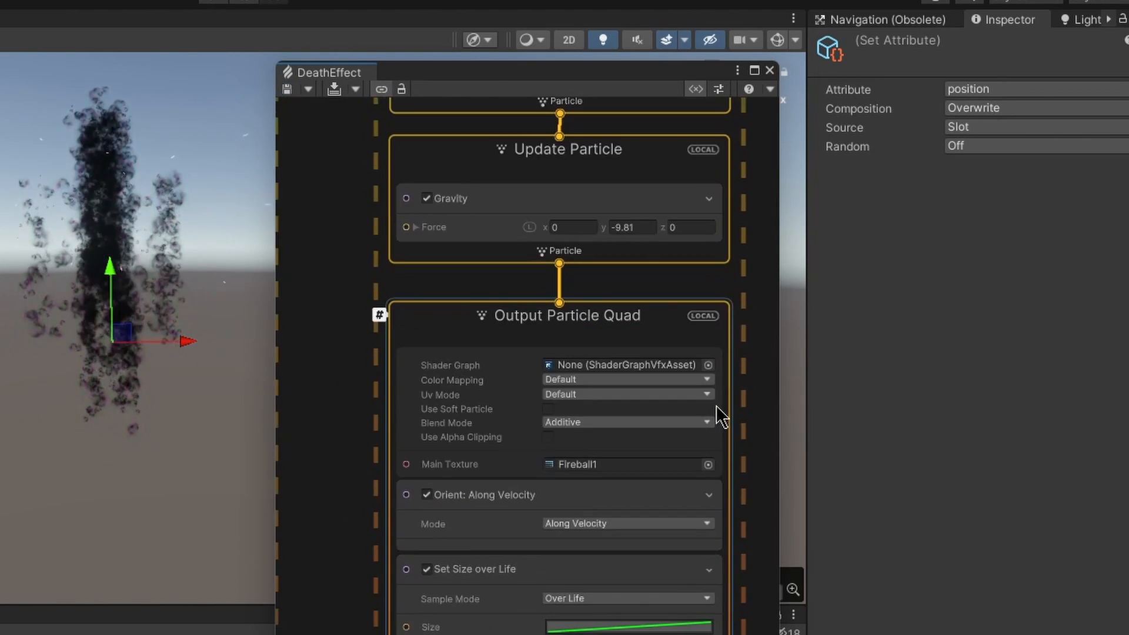
pyautogui.click(516, 428)
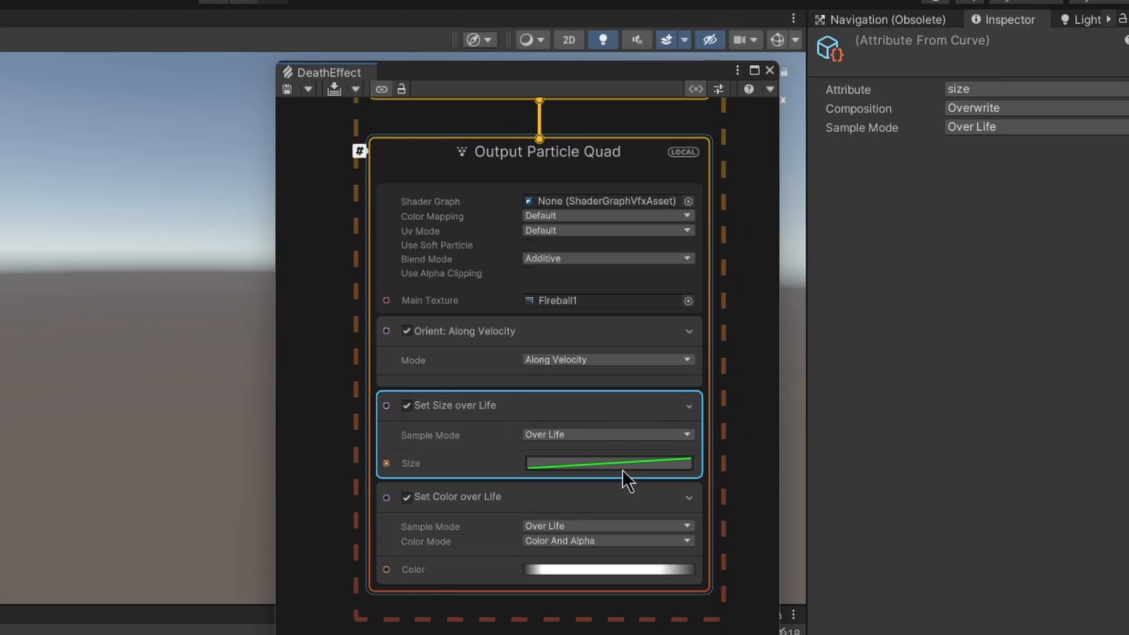
pyautogui.click(569, 469)
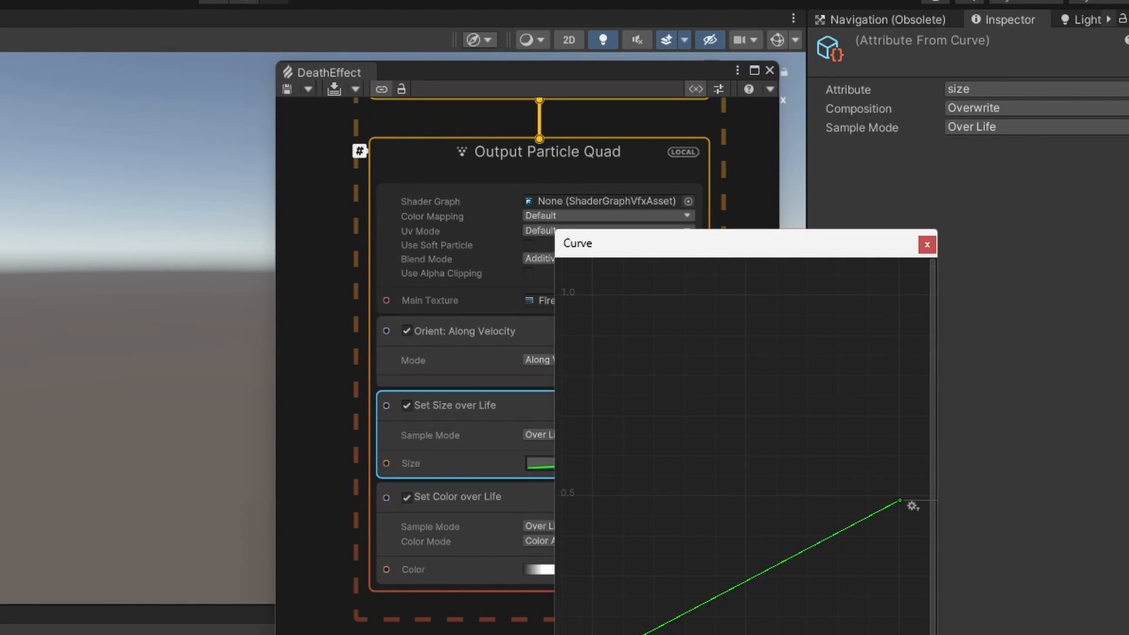
pyautogui.moveTo(592, 632); pyautogui.dragTo(594, 291)
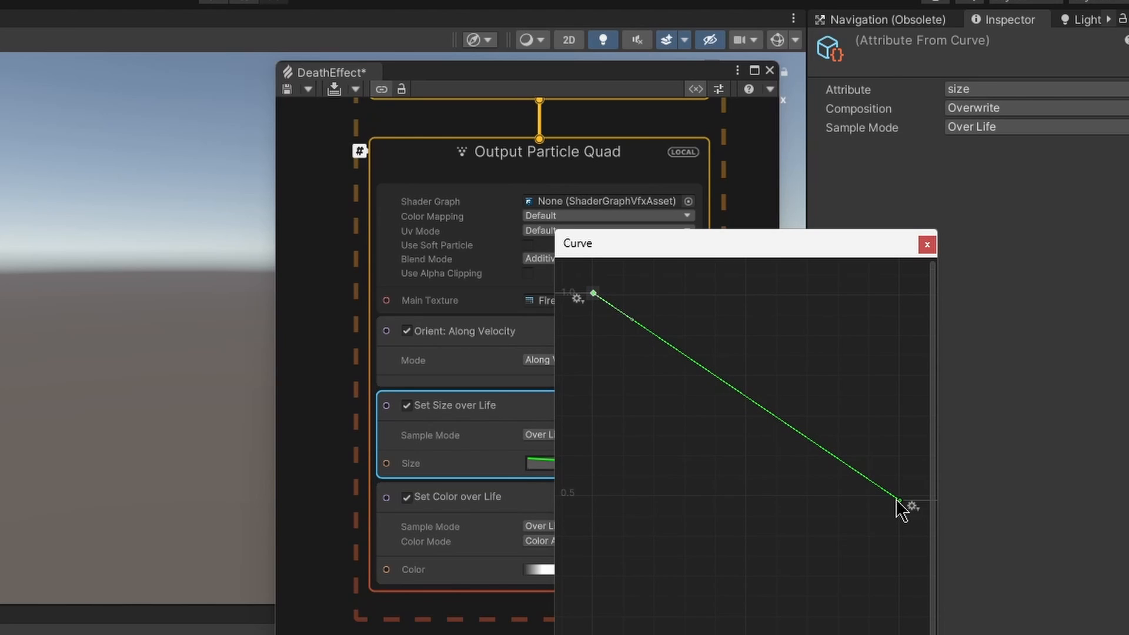
pyautogui.moveTo(903, 504); pyautogui.dragTo(912, 634)
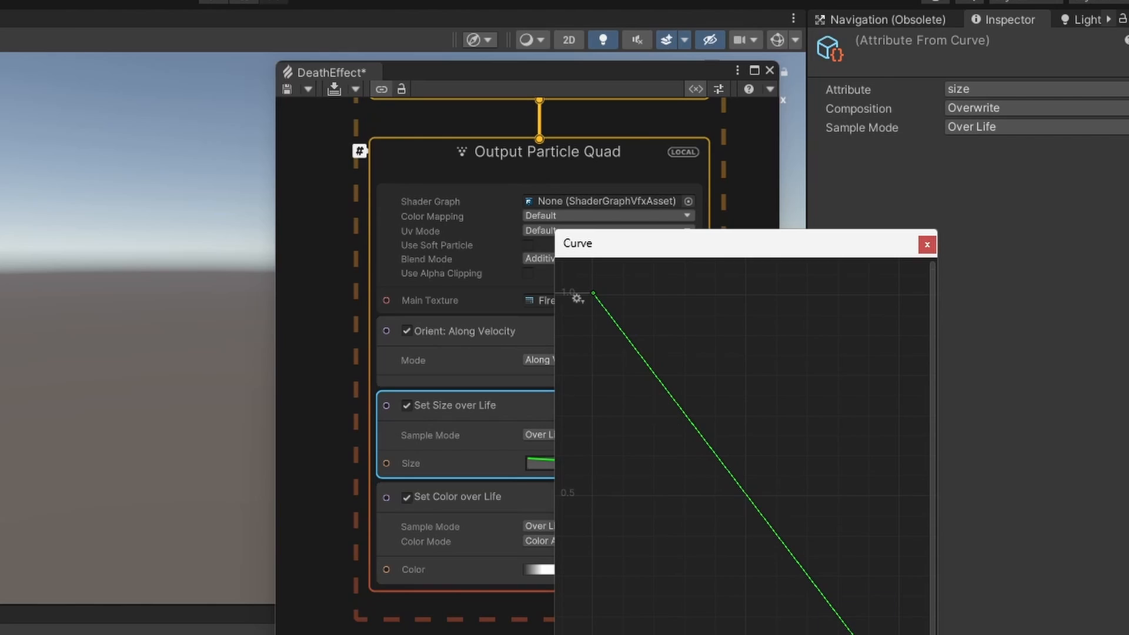
pyautogui.click(926, 245)
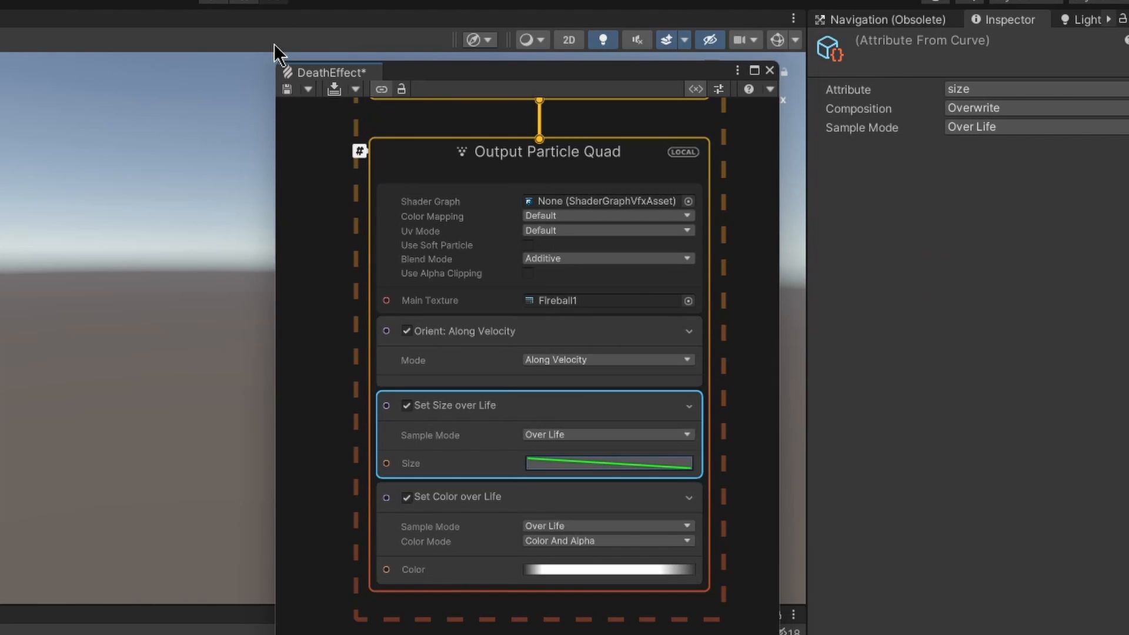
pyautogui.click(287, 89)
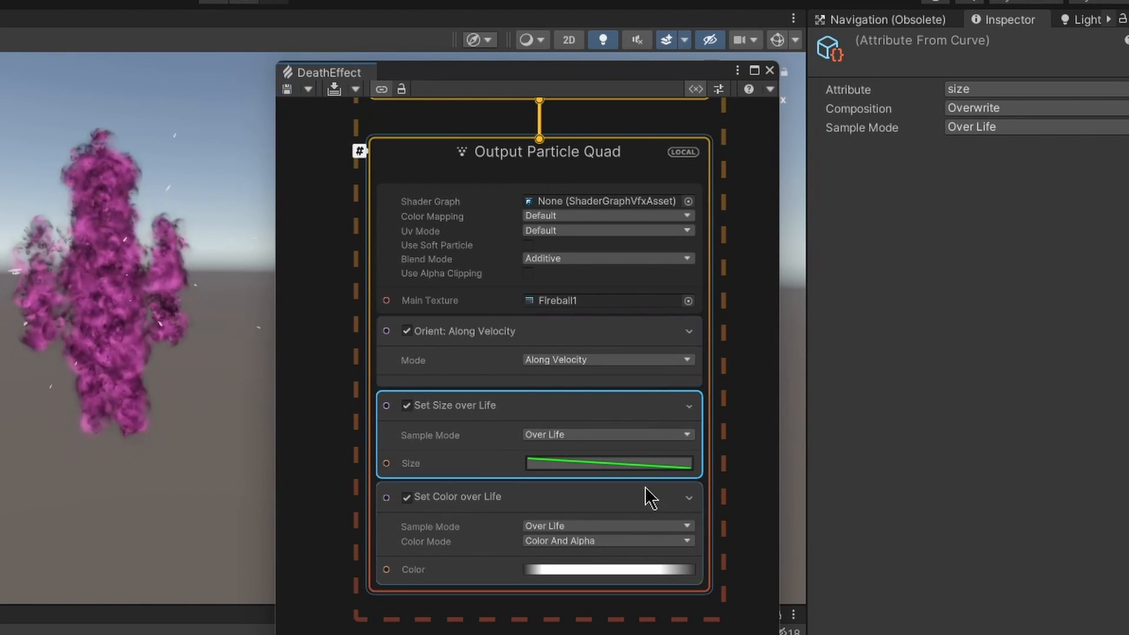
# - Change the composition of the Size over Life block to Multiply
pyautogui.click(989, 109)
pyautogui.click(994, 170)
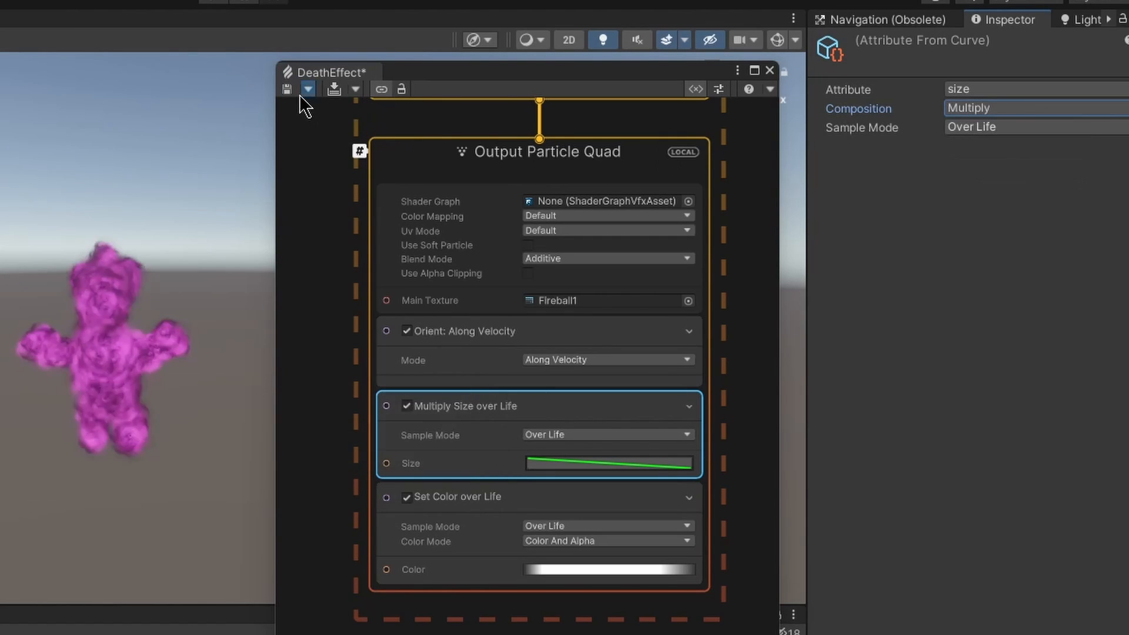
# - Set the particle size in Initialize Particle's Set Size block to .5 and save the graph
pyautogui.scroll(10, 739, 535)
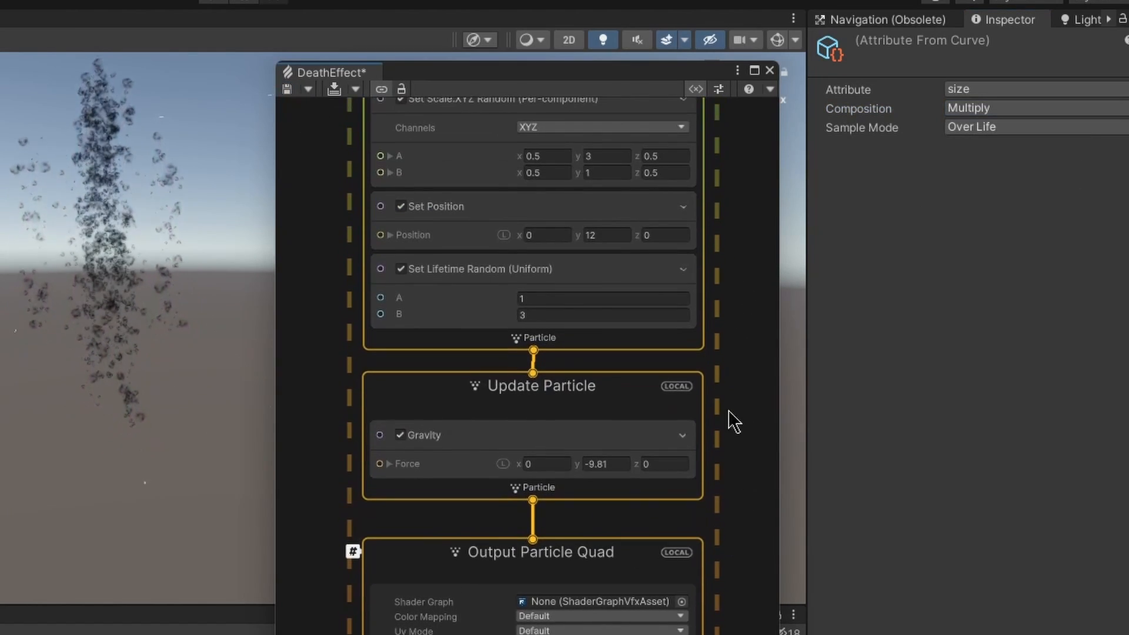
pyautogui.scroll(6, 733, 421)
pyautogui.click(525, 275)
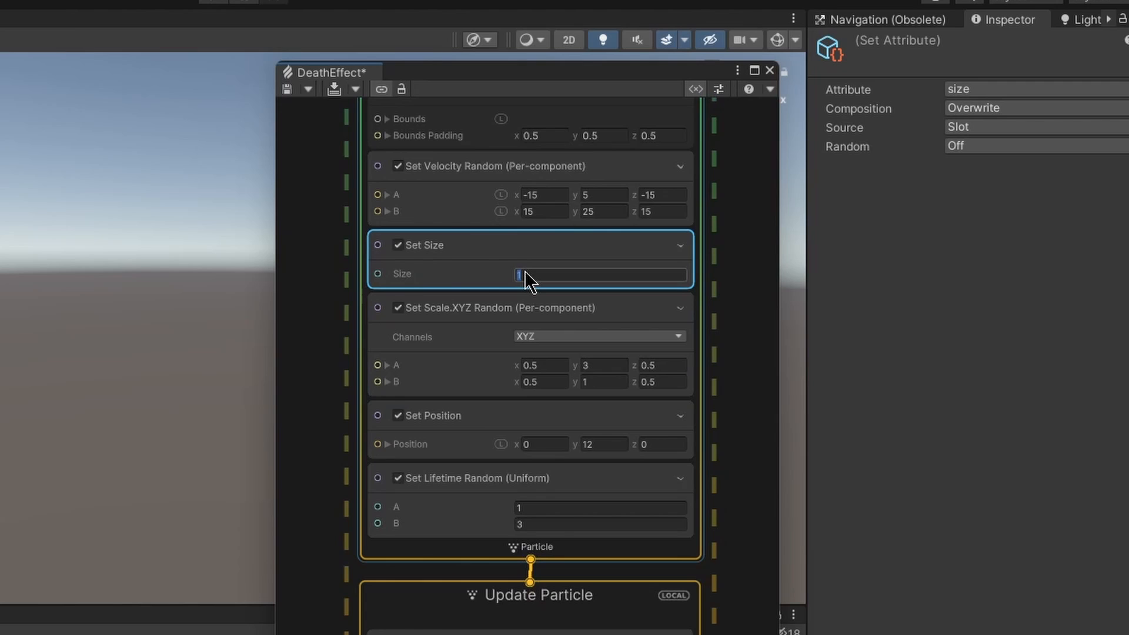
pyautogui.write('.5')
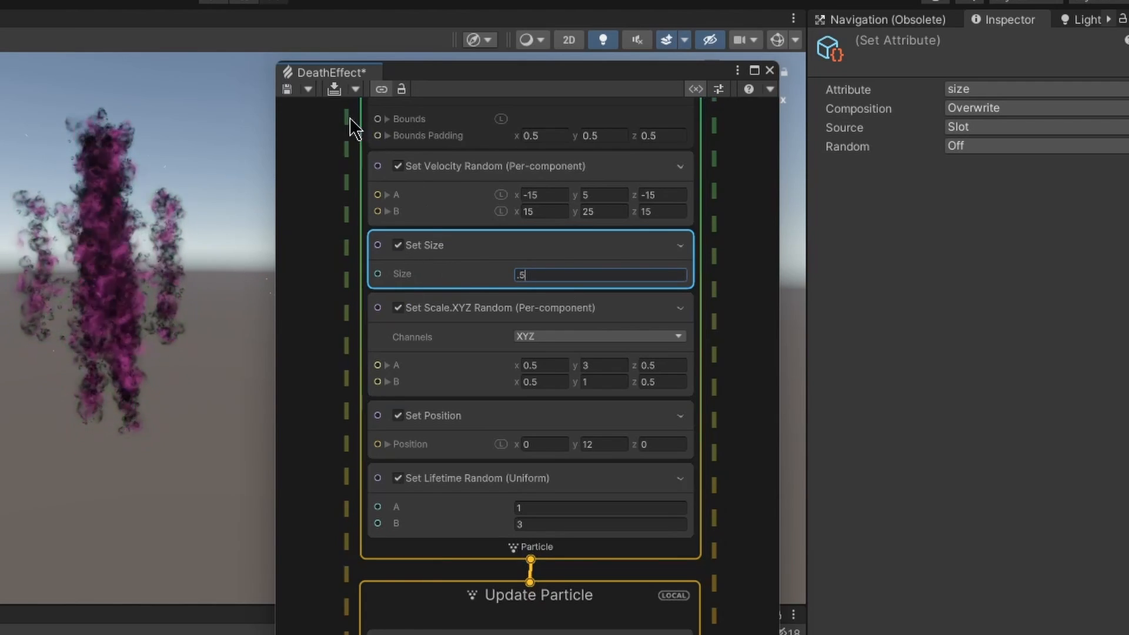
pyautogui.press('Return')
pyautogui.click(286, 90)
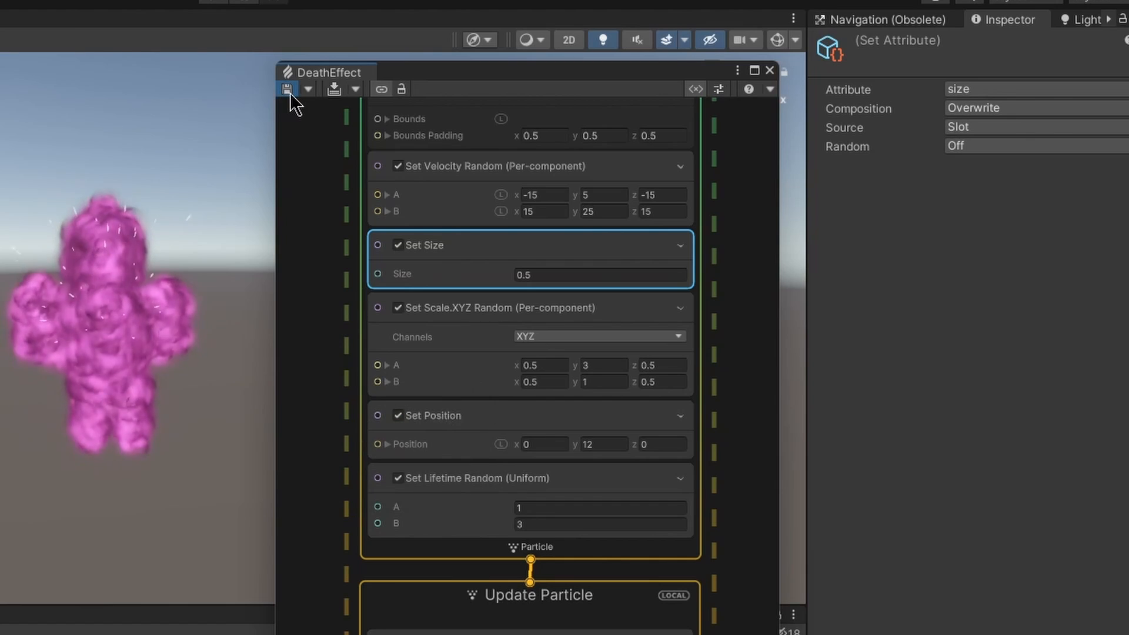
# - Save the graph again to replay the death effect with the smaller spark particles
pyautogui.moveTo(707, 286); pyautogui.dragTo(716, 341, button='middle')
pyautogui.click(287, 90)
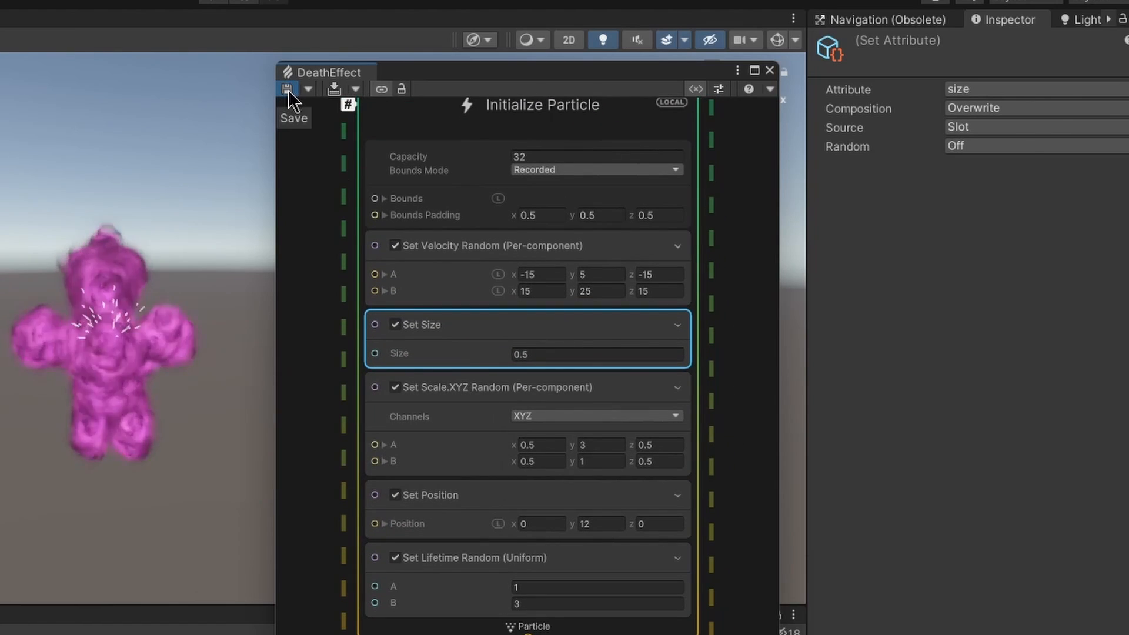
pyautogui.click(287, 89)
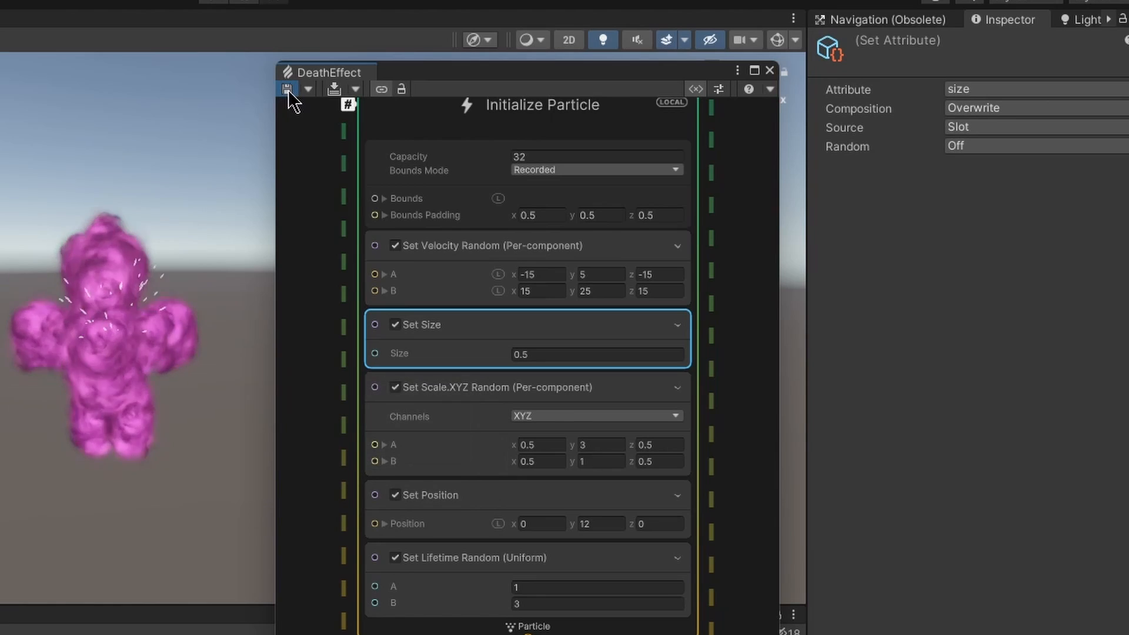
# - Add a Set Position (Mesh) block above Set Velocity Random in the spark system's Initialize Particle context
pyautogui.moveTo(715, 335); pyautogui.dragTo(736, 411, button='middle')
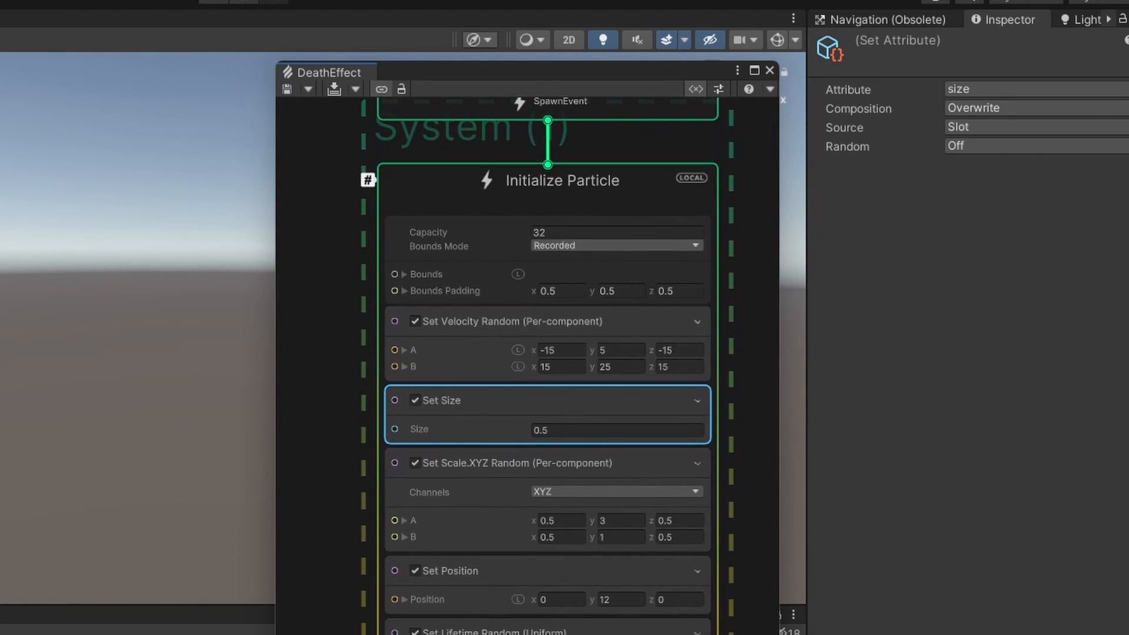
pyautogui.click(535, 323)
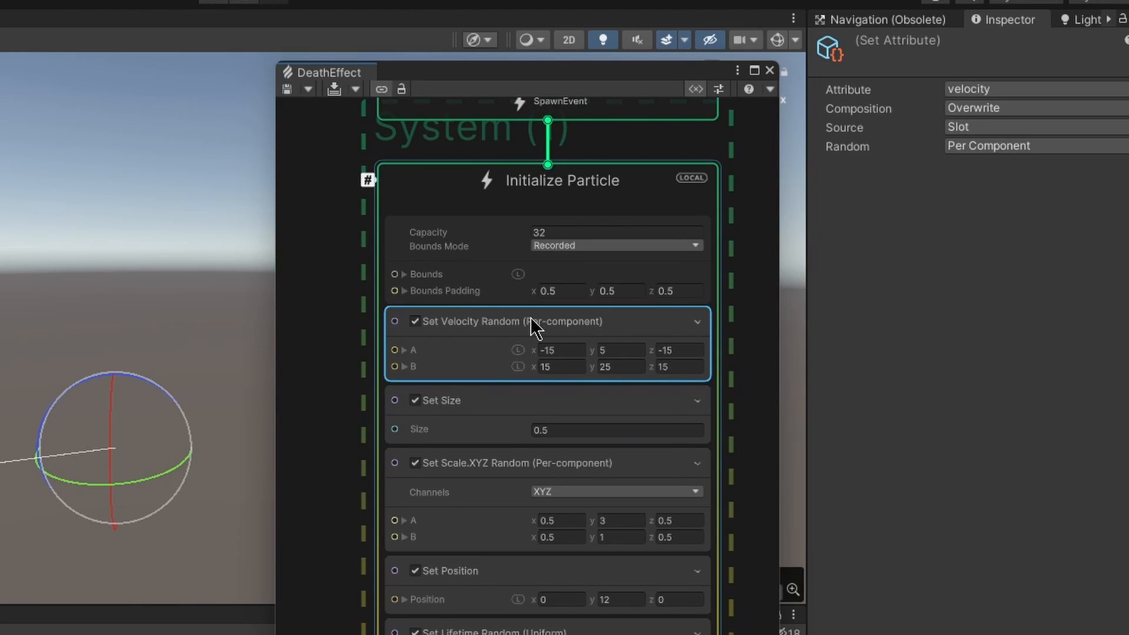
pyautogui.press('space')
pyautogui.write('set position')
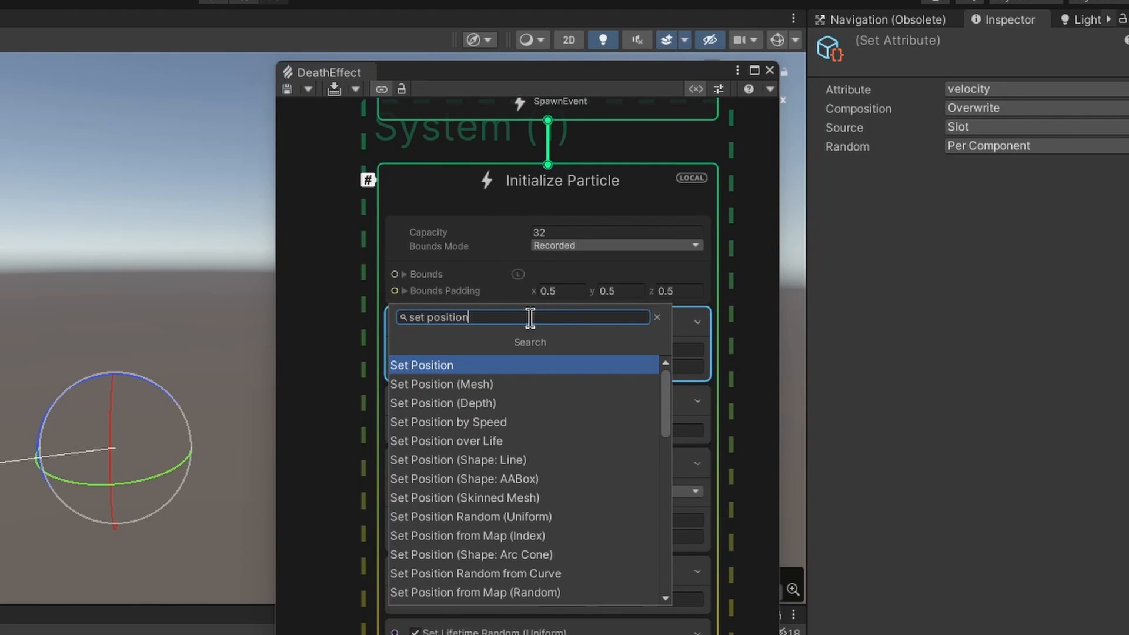
pyautogui.click(464, 386)
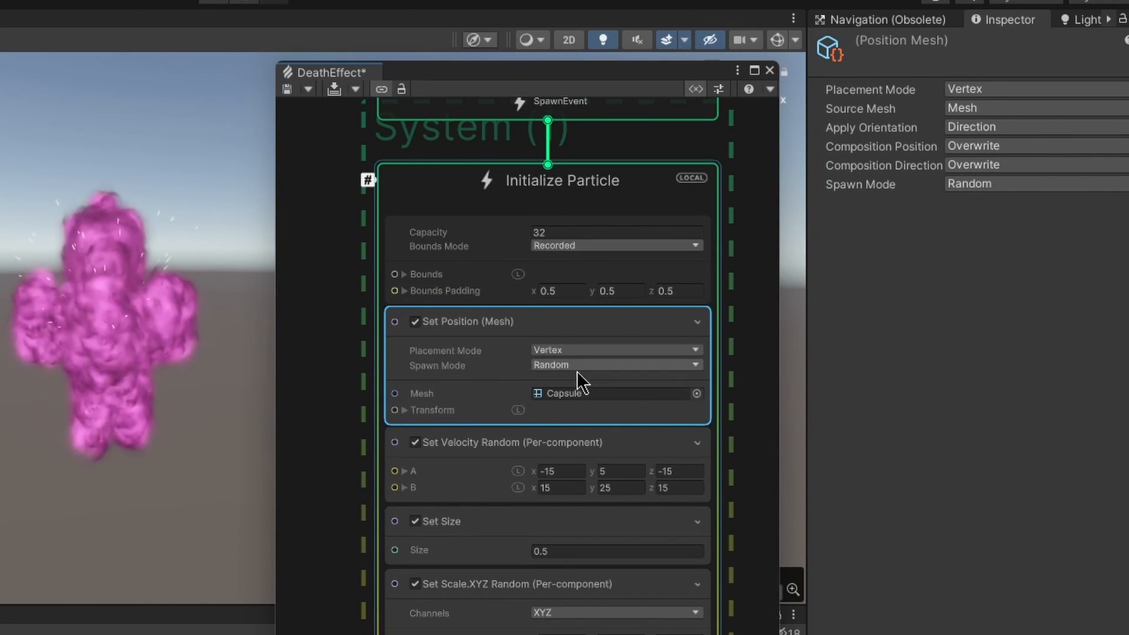
# - Assign the BSurfaceMesh mesh from the EvilCowAlien6 asset to the spark system's Set Position (Mesh) block
pyautogui.scroll(-5, 329, 411)
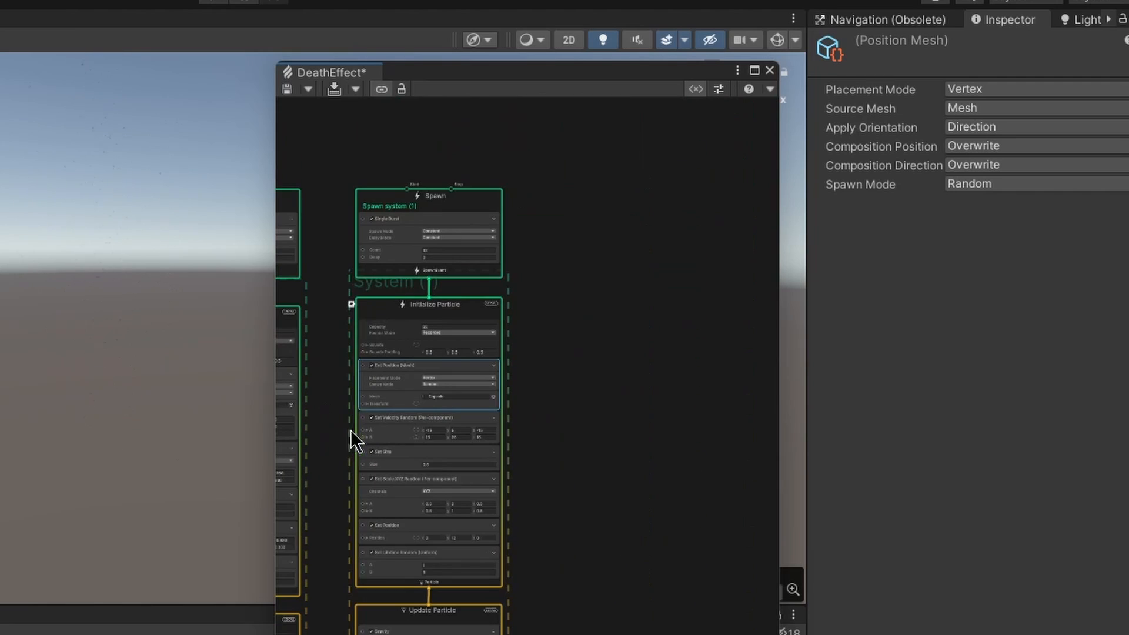
pyautogui.scroll(5, 390, 449)
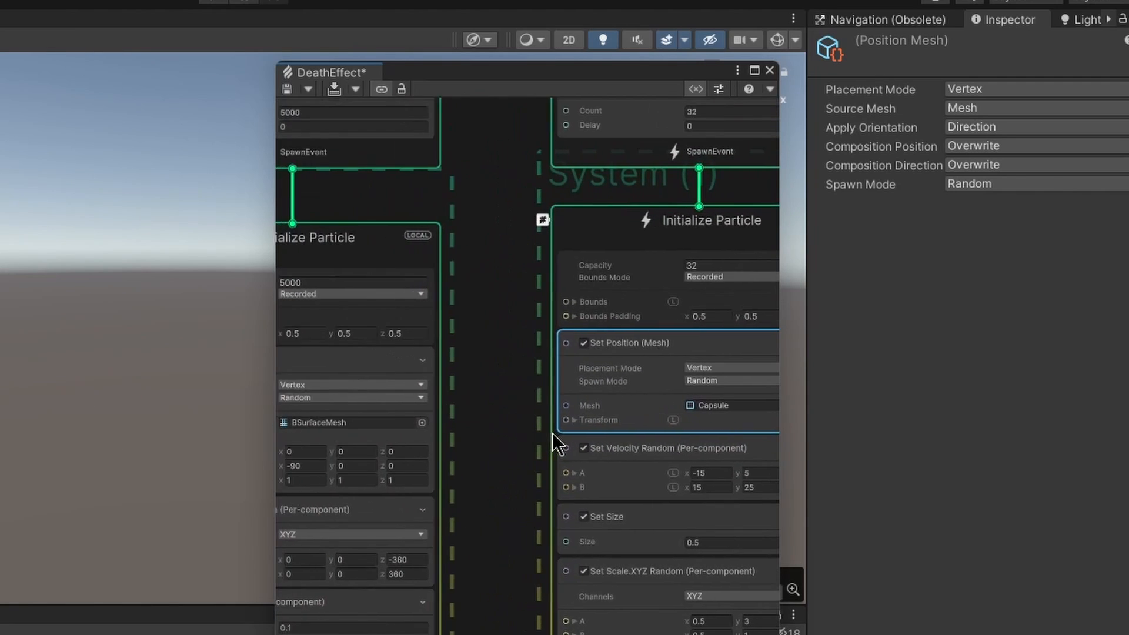
pyautogui.moveTo(552, 444); pyautogui.dragTo(567, 417, button='middle')
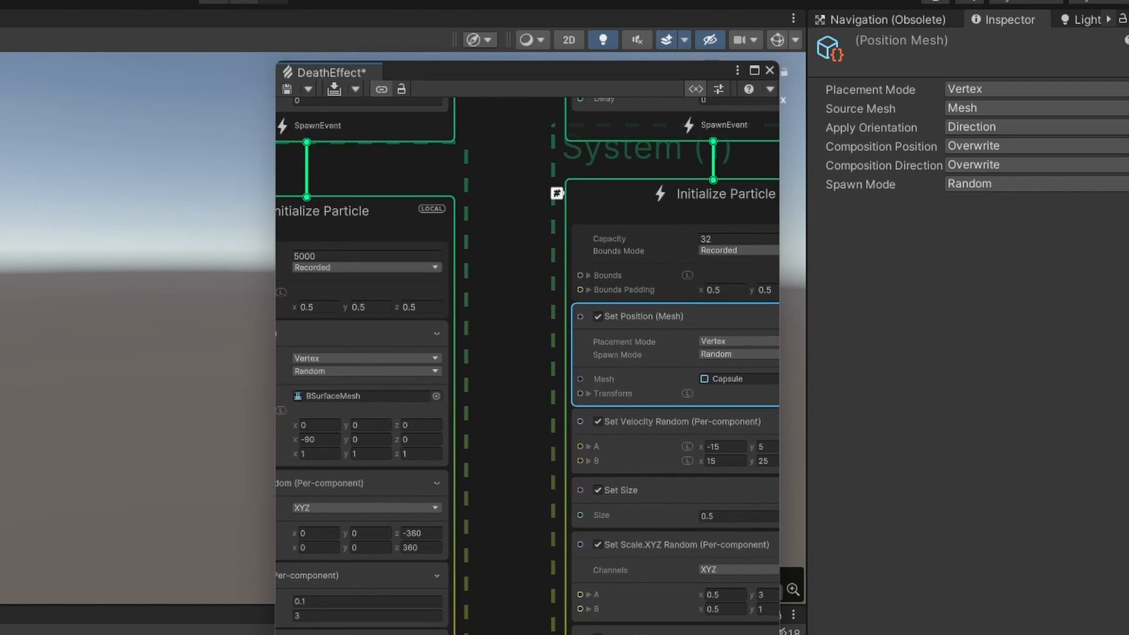
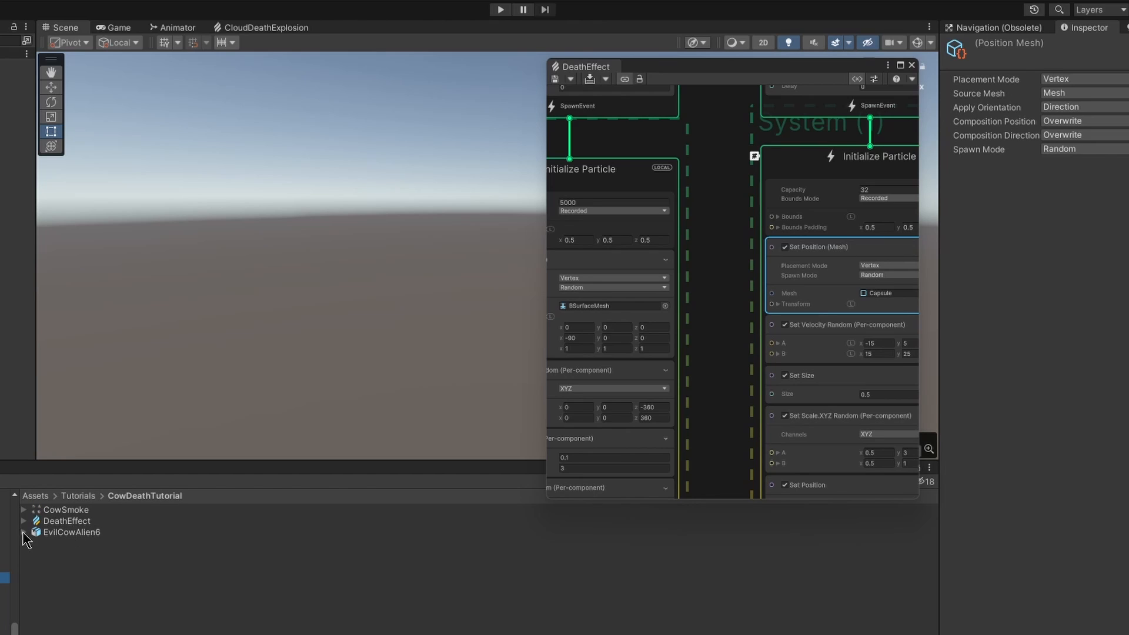
pyautogui.click(23, 532)
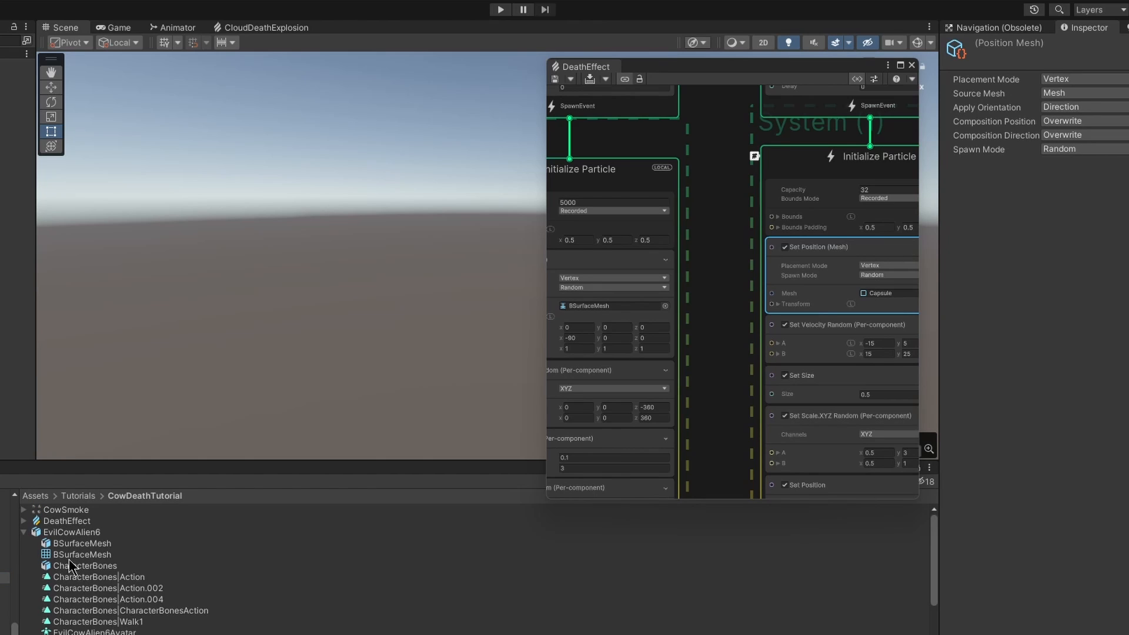
pyautogui.moveTo(68, 559); pyautogui.dragTo(791, 326)
pyautogui.moveTo(875, 293); pyautogui.dragTo(876, 293)
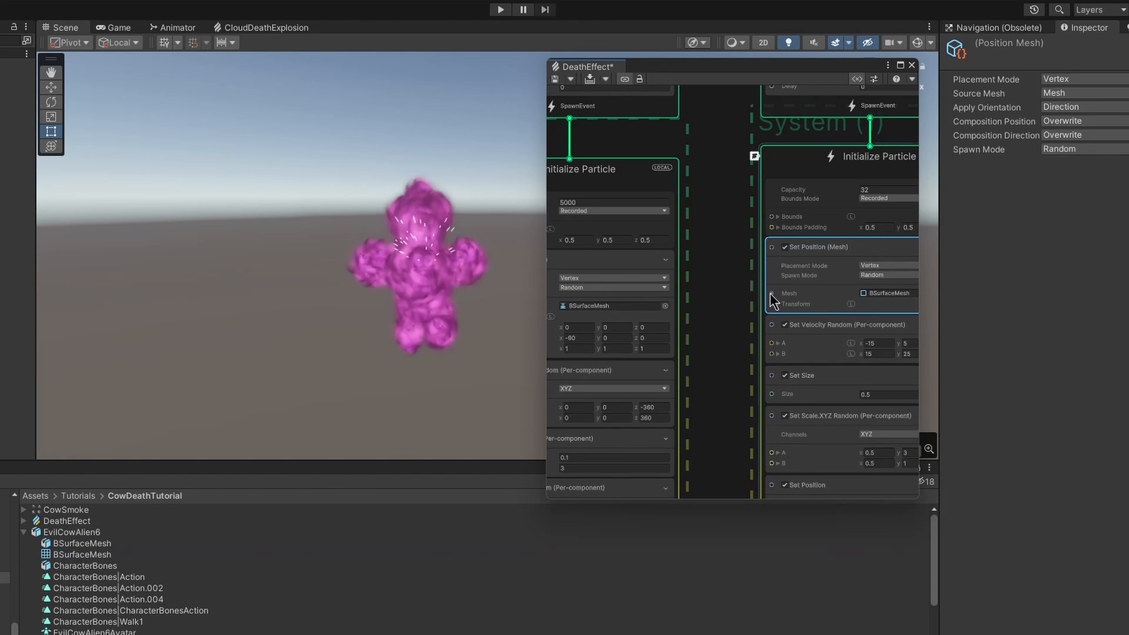
# - Change the Set Position (Mesh) block's Placement Mode to Surface and save the graph
pyautogui.click(769, 331)
pyautogui.moveTo(763, 331); pyautogui.dragTo(673, 333, button='middle')
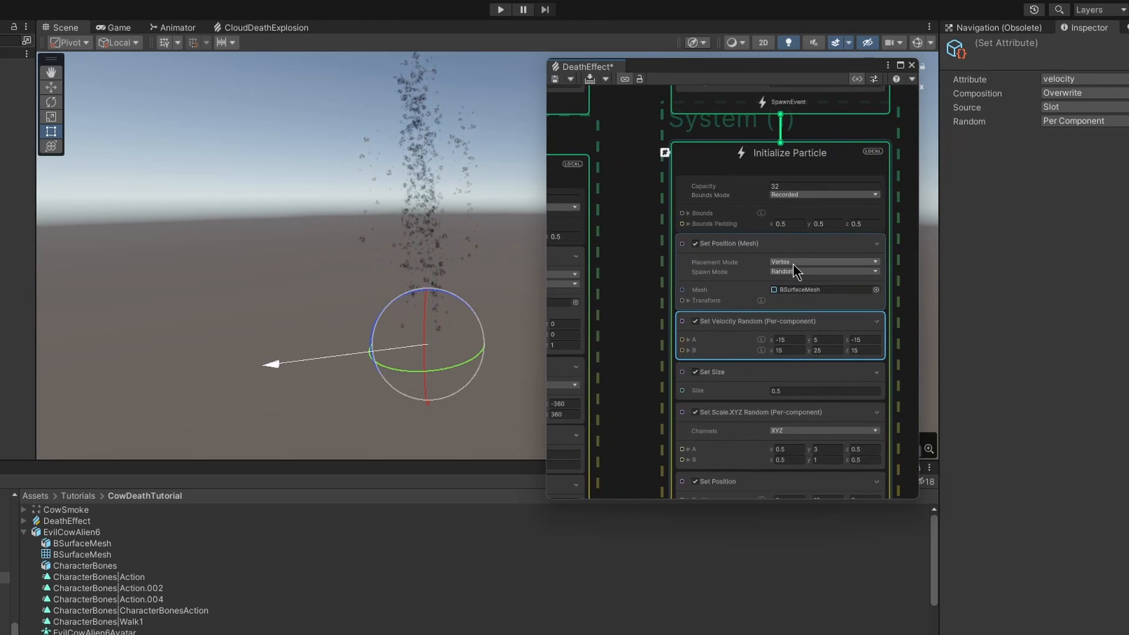
pyautogui.click(795, 263)
pyautogui.click(810, 307)
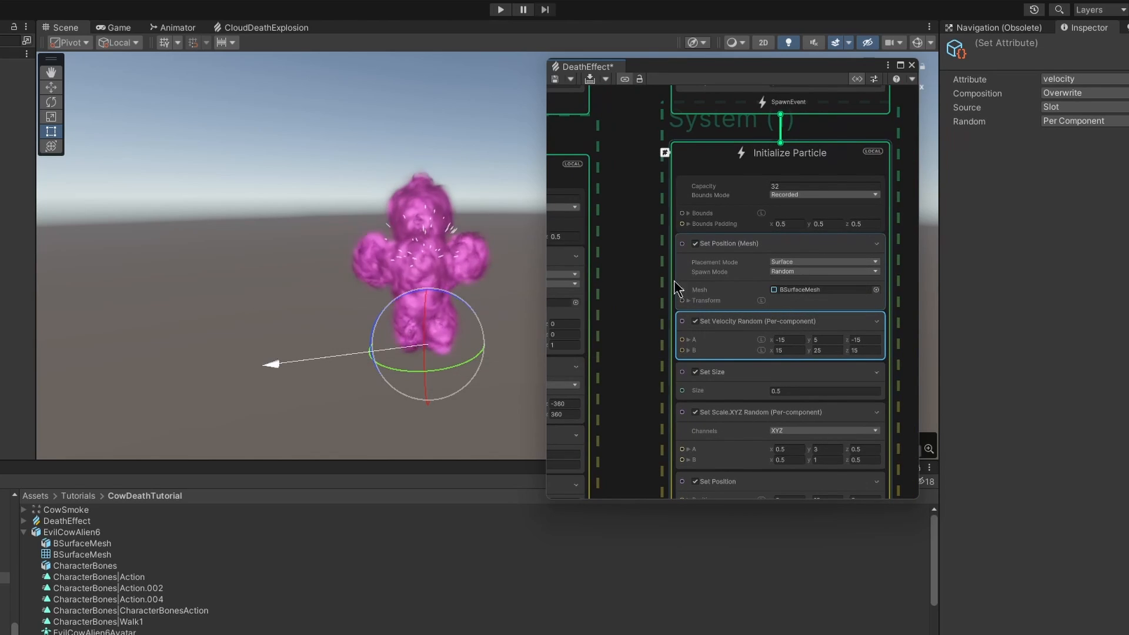
pyautogui.click(554, 78)
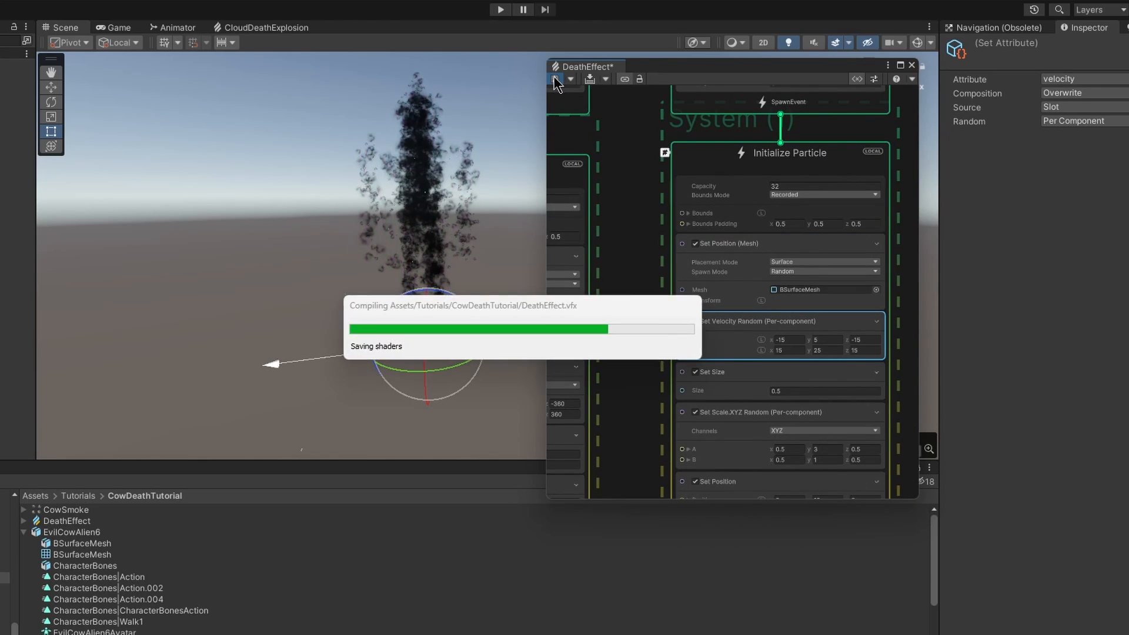
# - Set the X angle of the Set Position (Mesh) block's transform to -90
pyautogui.click(688, 300)
pyautogui.click(788, 321)
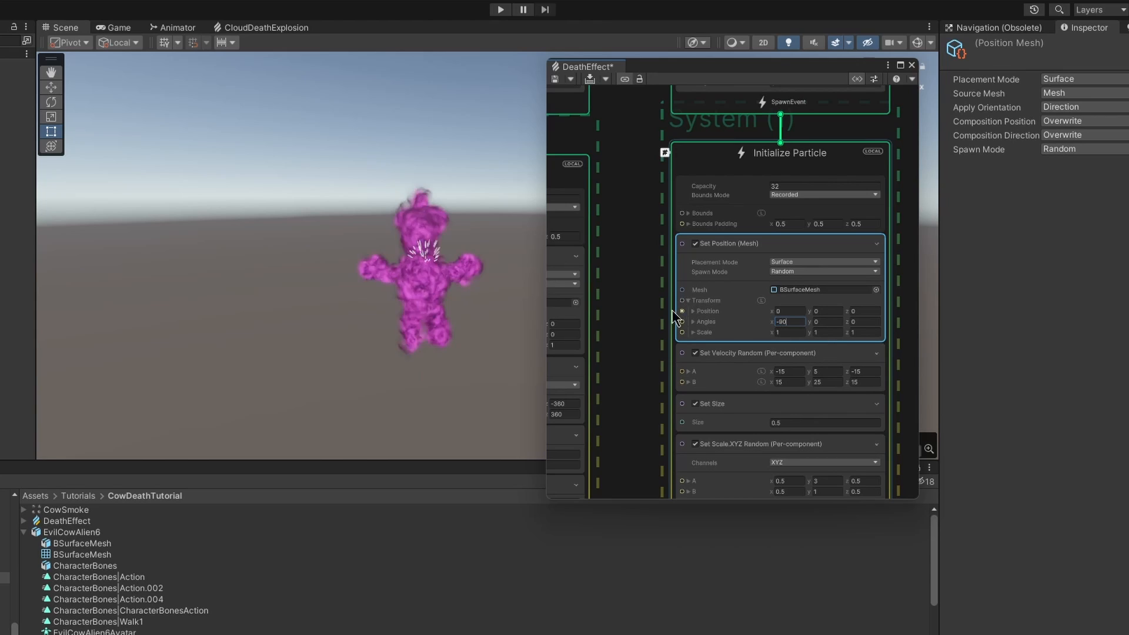
pyautogui.click(630, 357)
pyautogui.moveTo(622, 341)
pyautogui.mouseDown(button='middle')
pyautogui.moveTo(767, 358)
pyautogui.moveTo(631, 352)
pyautogui.mouseUp(button='middle')
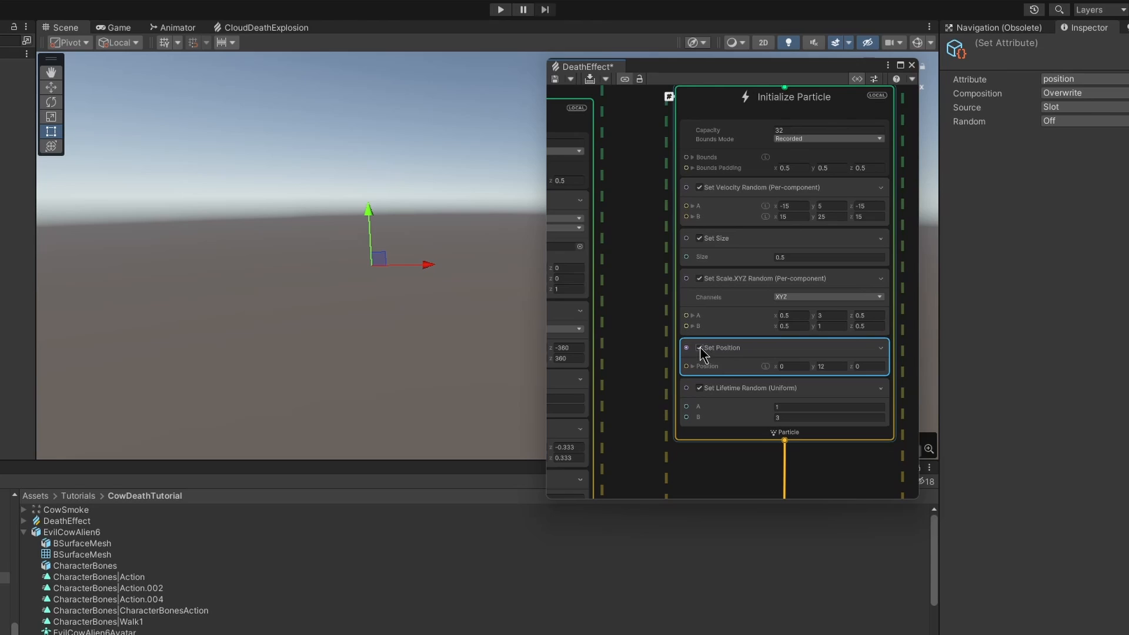
# - Disable the Set Position block and add a Set Position (Mesh) block above Set Velocity Random
pyautogui.click(698, 347)
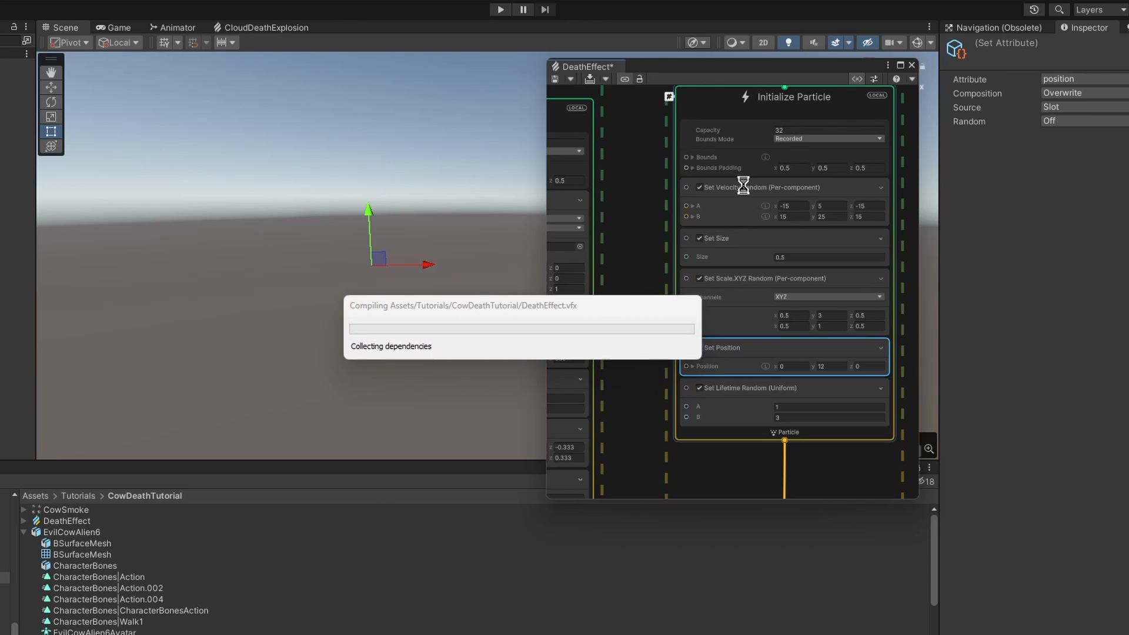
pyautogui.click(757, 187)
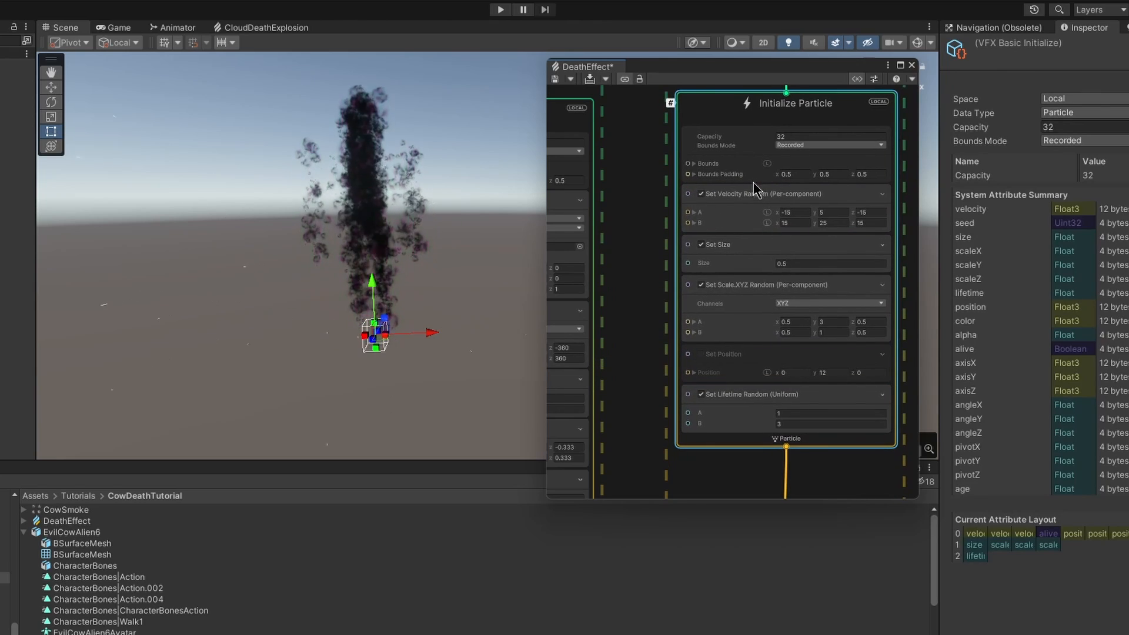
pyautogui.press('space')
pyautogui.write('set position')
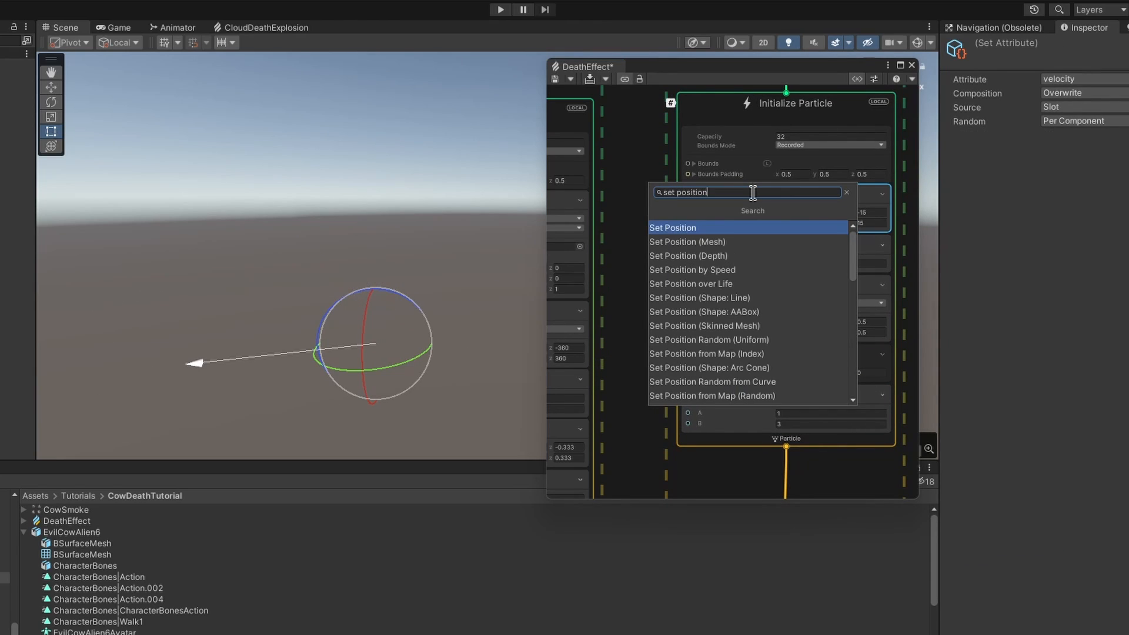
pyautogui.click(709, 242)
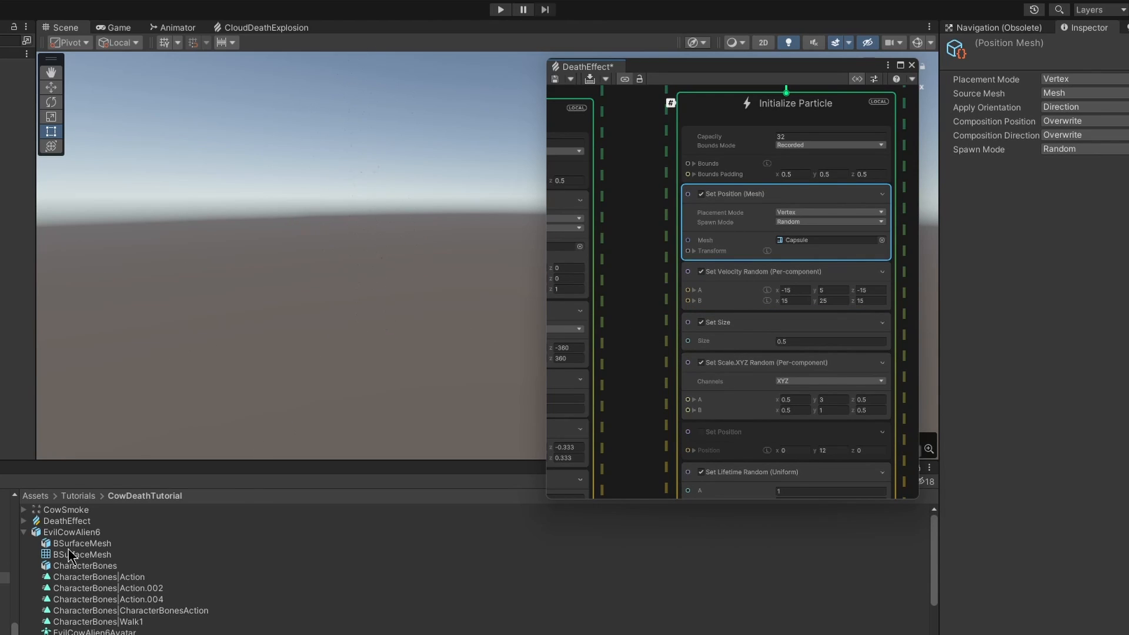
# - Assign EvilCowAlien6's BSurfaceMesh as the mesh of the new Set Position (Mesh) block and save the graph
pyautogui.moveTo(70, 555); pyautogui.dragTo(803, 241)
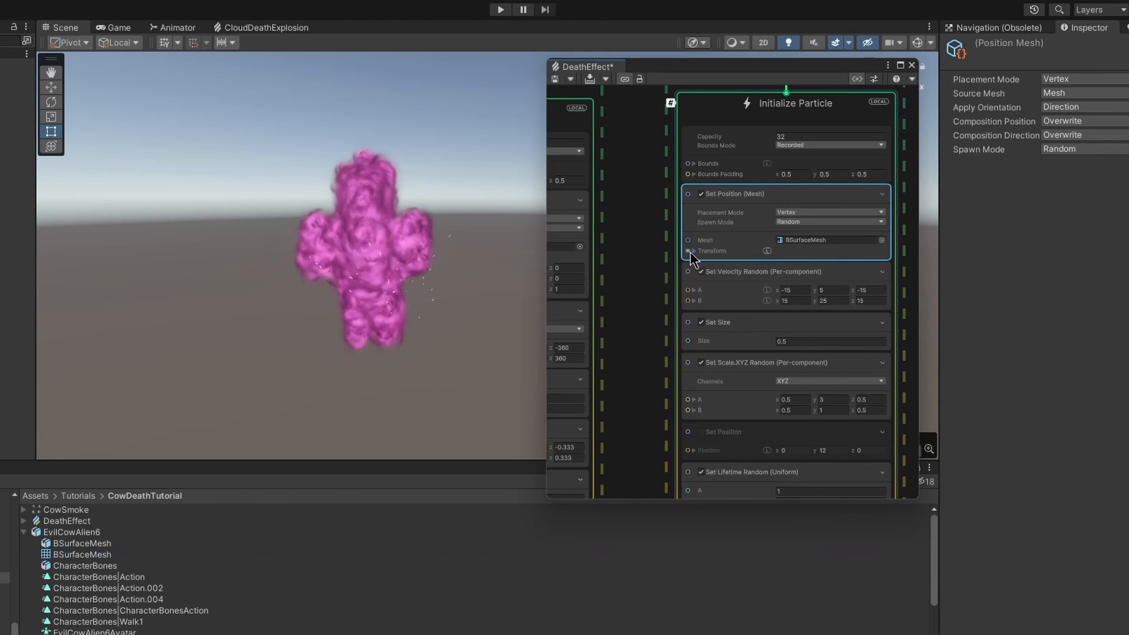
pyautogui.click(554, 78)
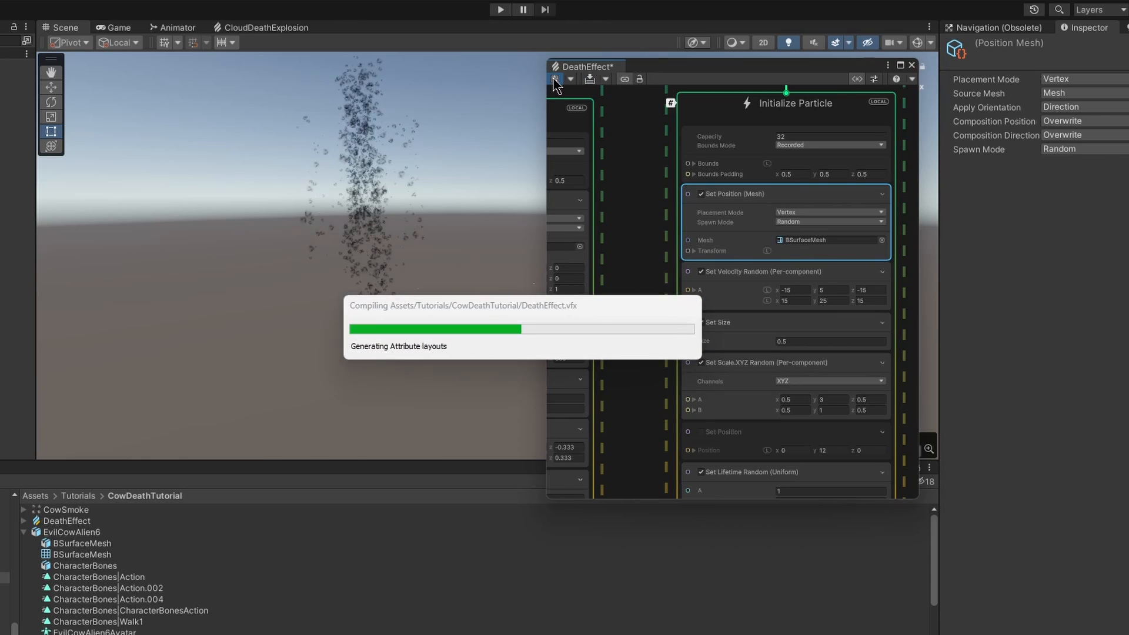
pyautogui.click(554, 79)
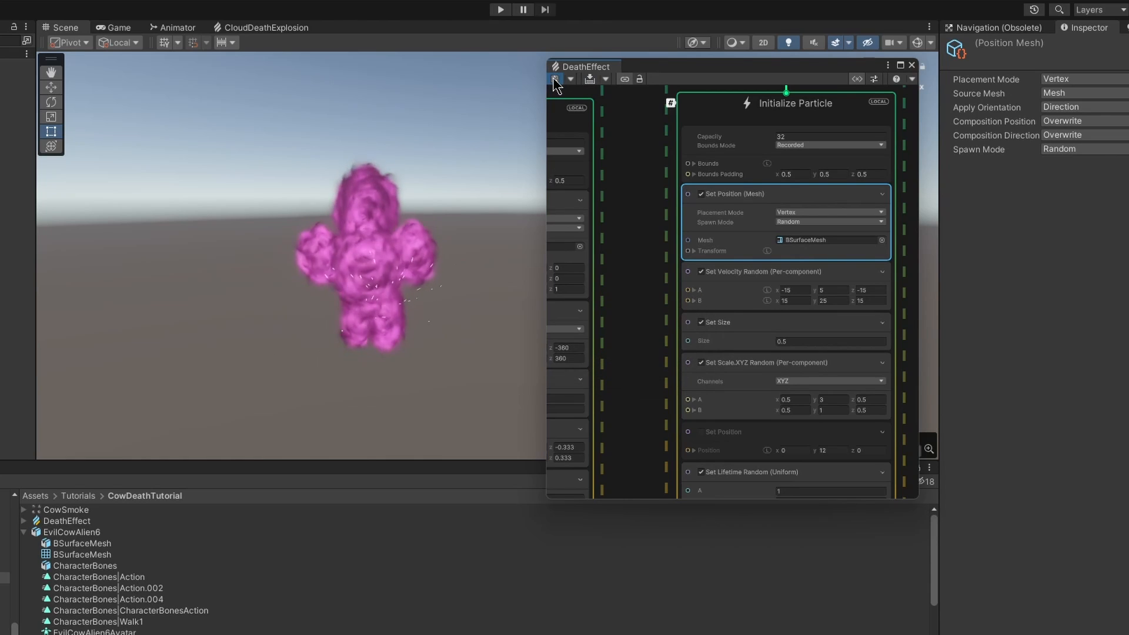
pyautogui.click(553, 79)
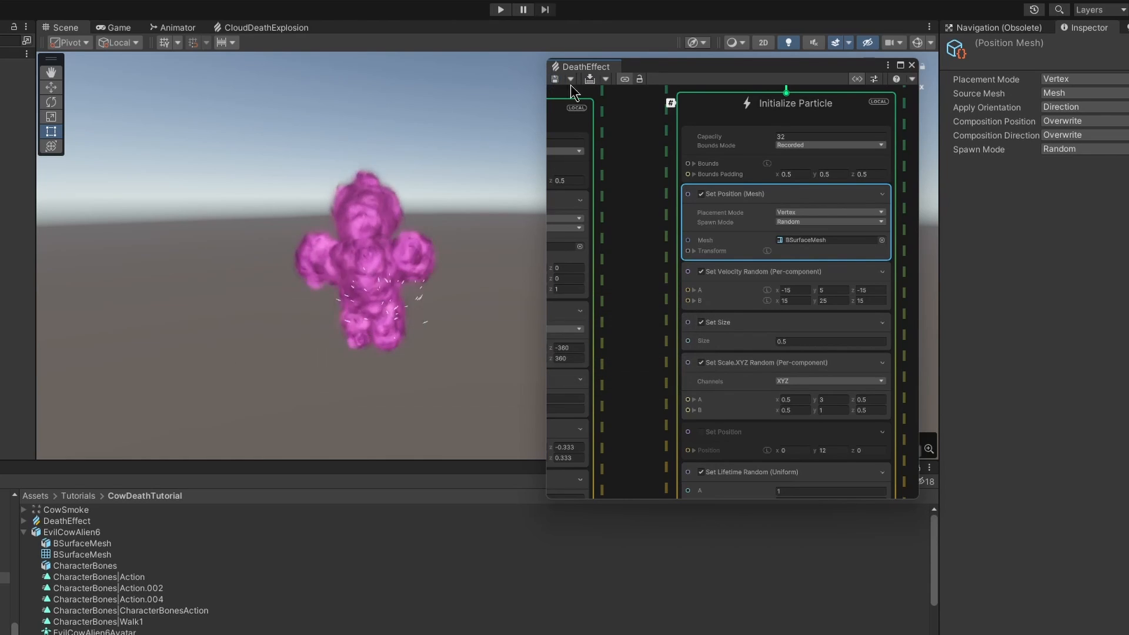
# - Set the mesh position block's Placement Mode to Surface and its transform's X angle to -90, and save the graph
pyautogui.click(780, 214)
pyautogui.click(819, 254)
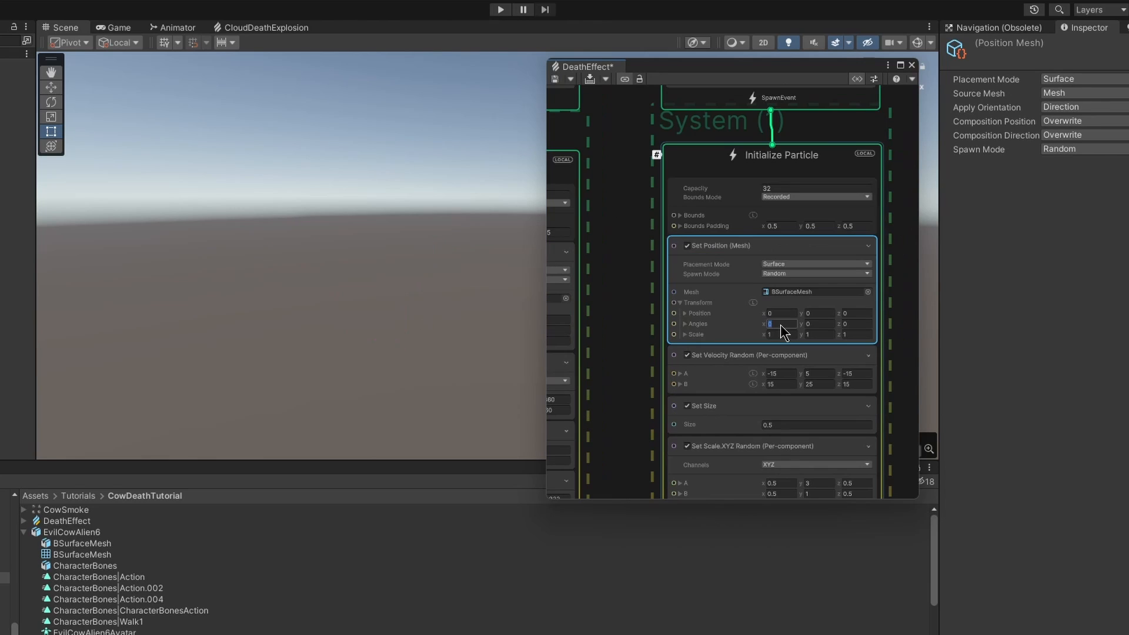
pyautogui.click(602, 327)
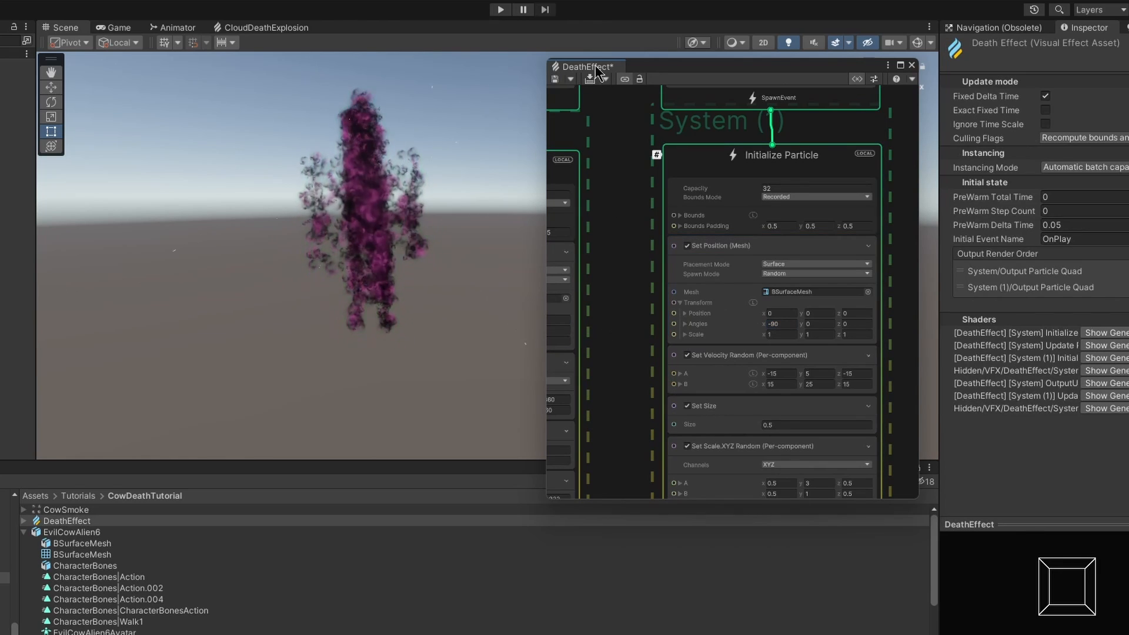
pyautogui.click(552, 79)
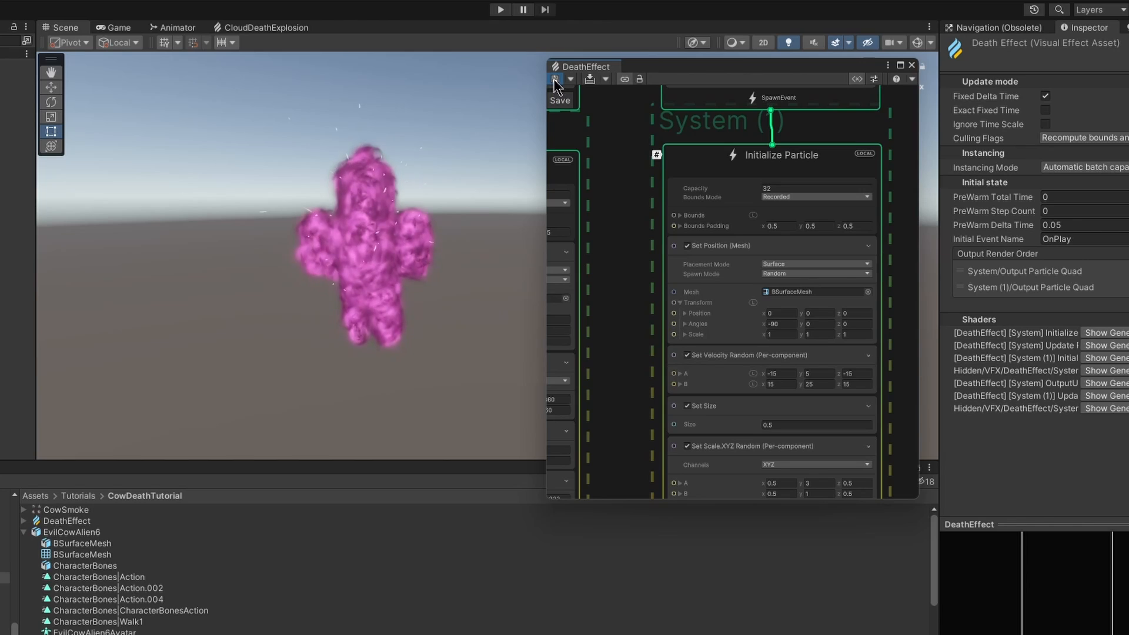
pyautogui.click(554, 80)
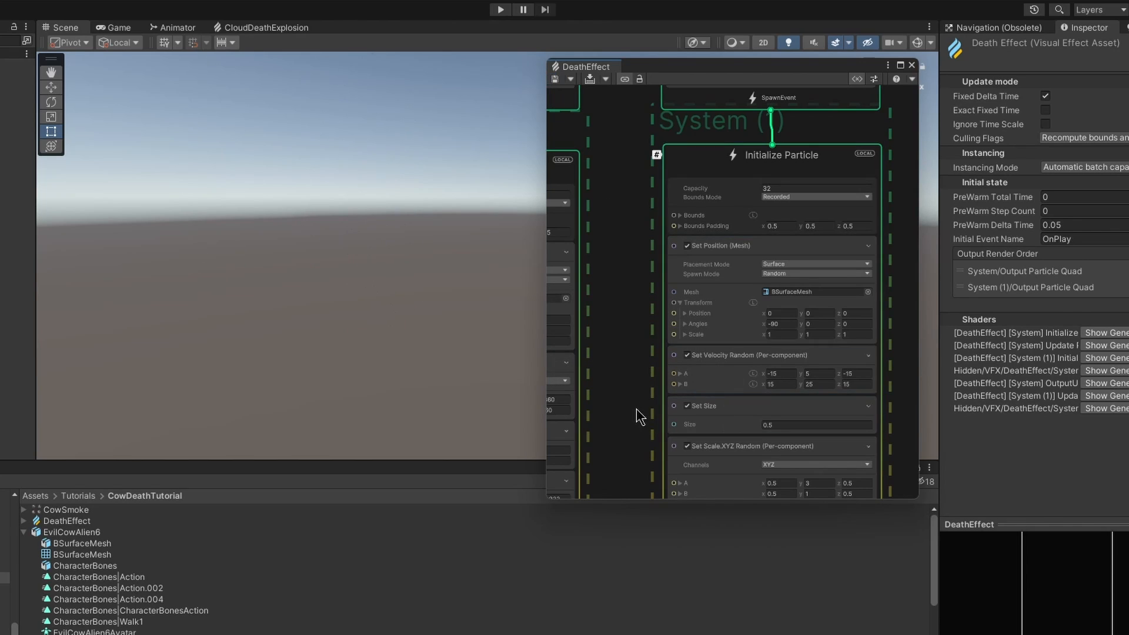
# - Delete the disabled Set Position block from Initialize Particle and save the graph
pyautogui.scroll(-2, 642, 416)
pyautogui.click(702, 391)
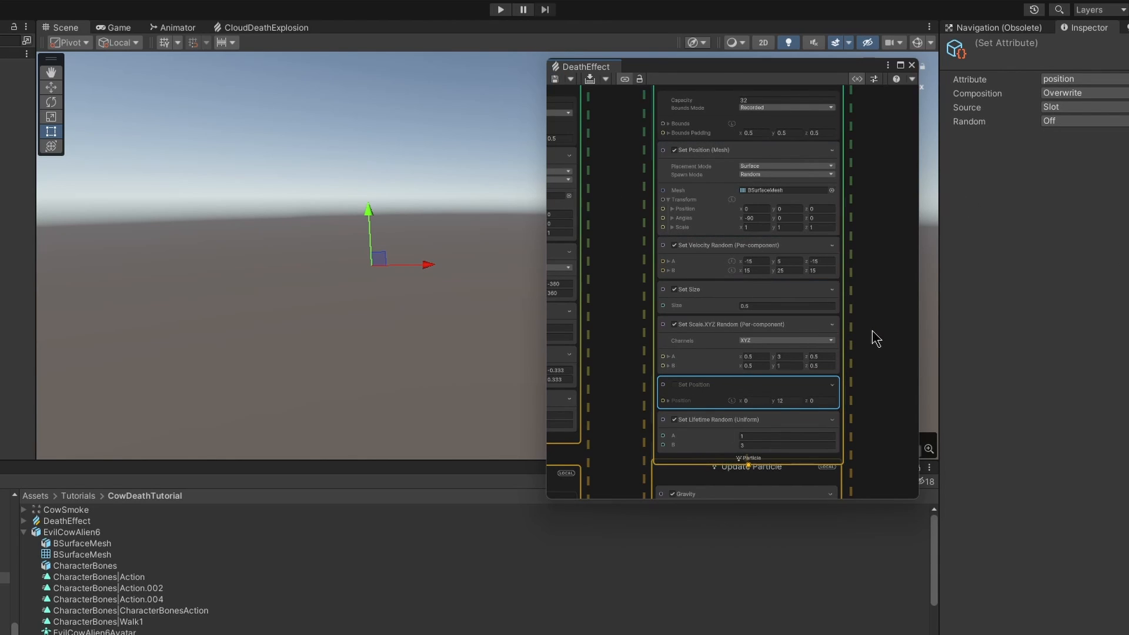
pyautogui.press('Delete')
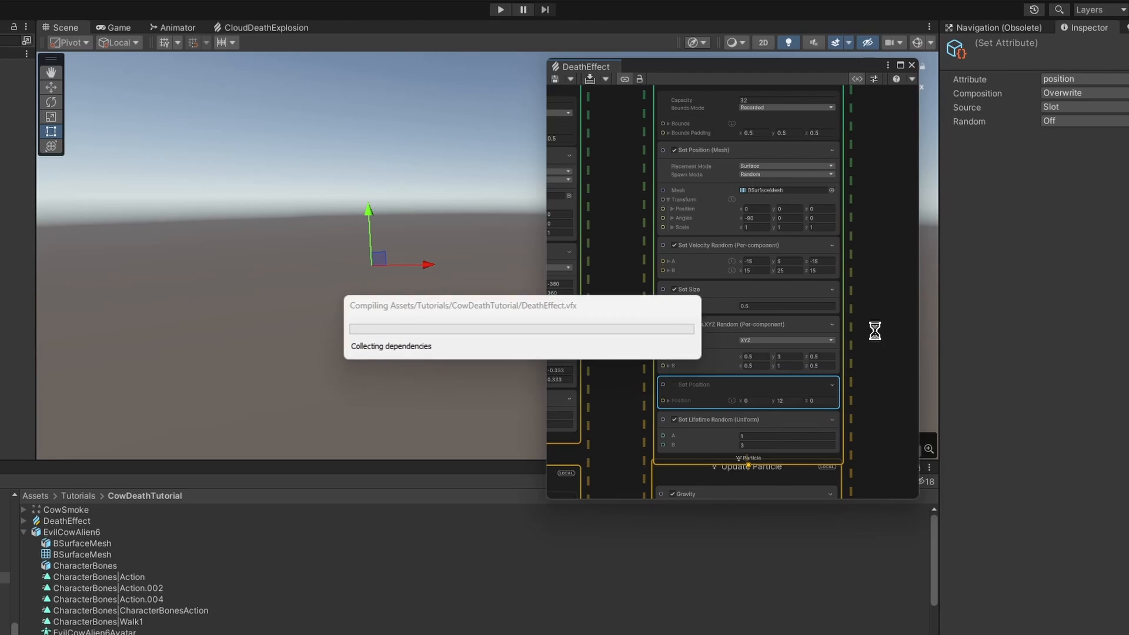
pyautogui.click(554, 79)
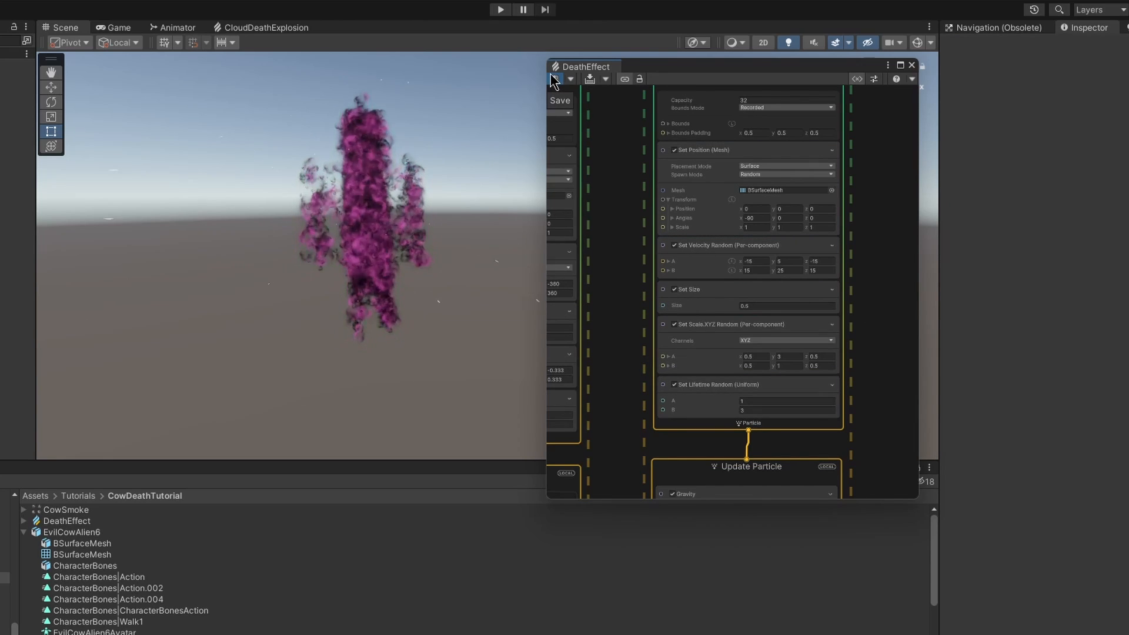
pyautogui.click(554, 80)
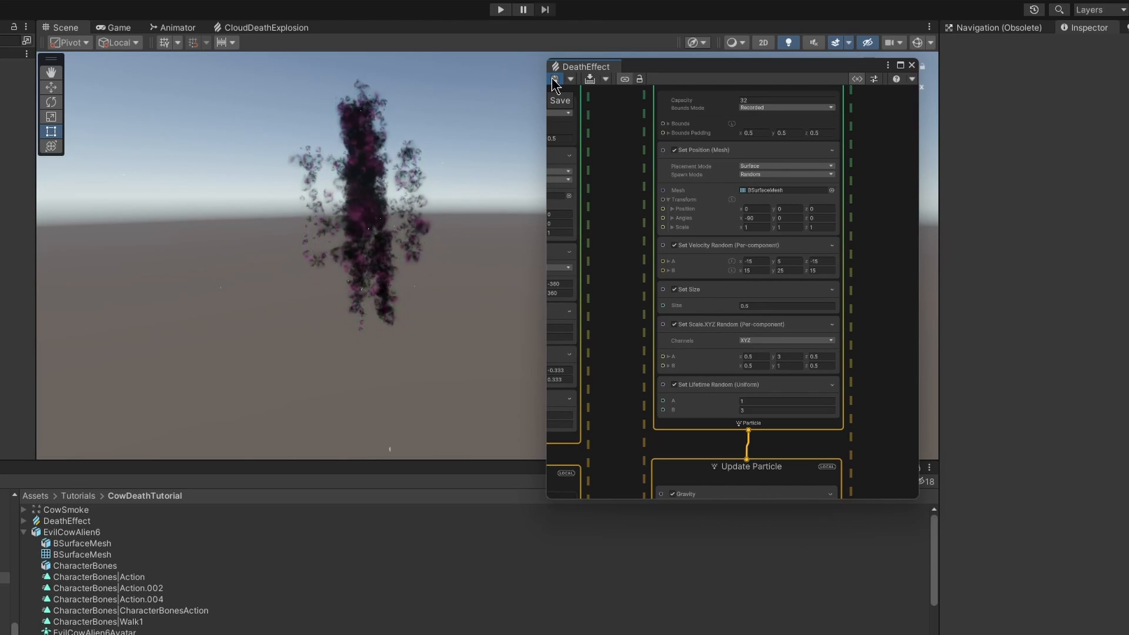
pyautogui.click(554, 80)
# - Change the starting key of the sparks' Set Color over Life gradient to magenta (255, 0, 226), raise its HDR intensity, and save the graph
pyautogui.moveTo(638, 414); pyautogui.dragTo(653, 265, button='middle')
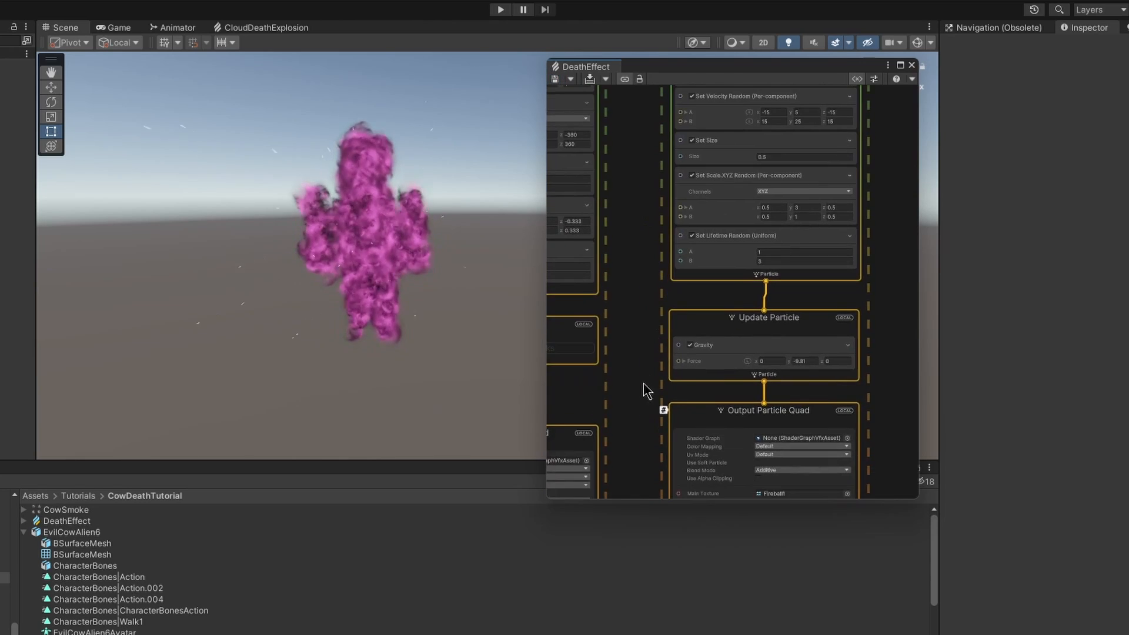
pyautogui.moveTo(644, 385)
pyautogui.mouseDown(button='middle')
pyautogui.moveTo(663, 235)
pyautogui.moveTo(658, 248)
pyautogui.mouseUp(button='middle')
pyautogui.click(791, 361)
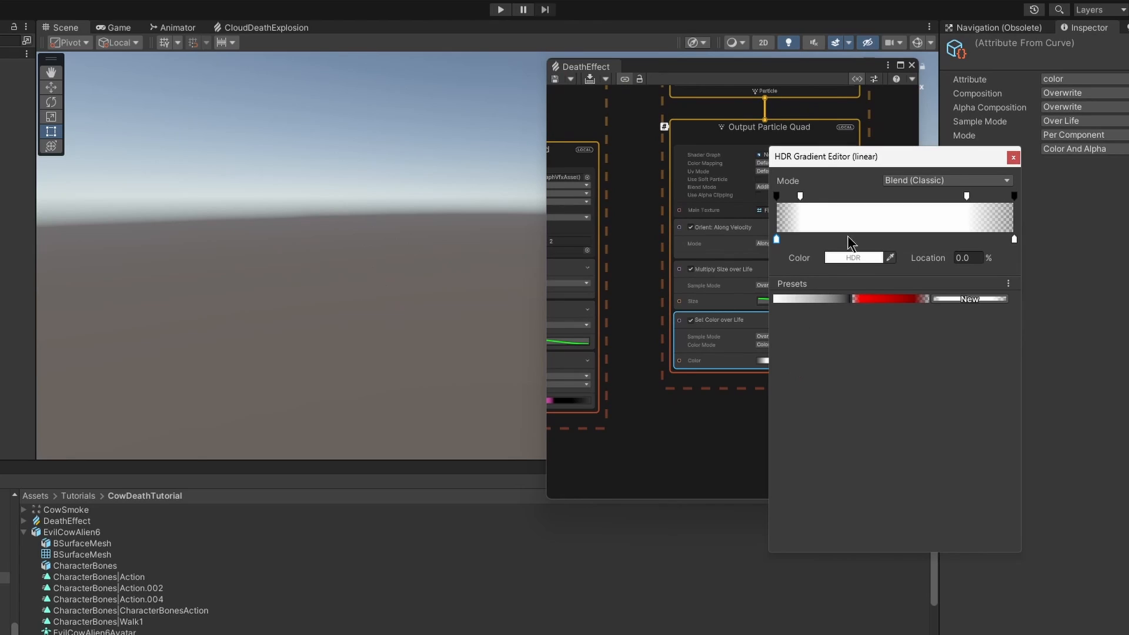
pyautogui.click(876, 262)
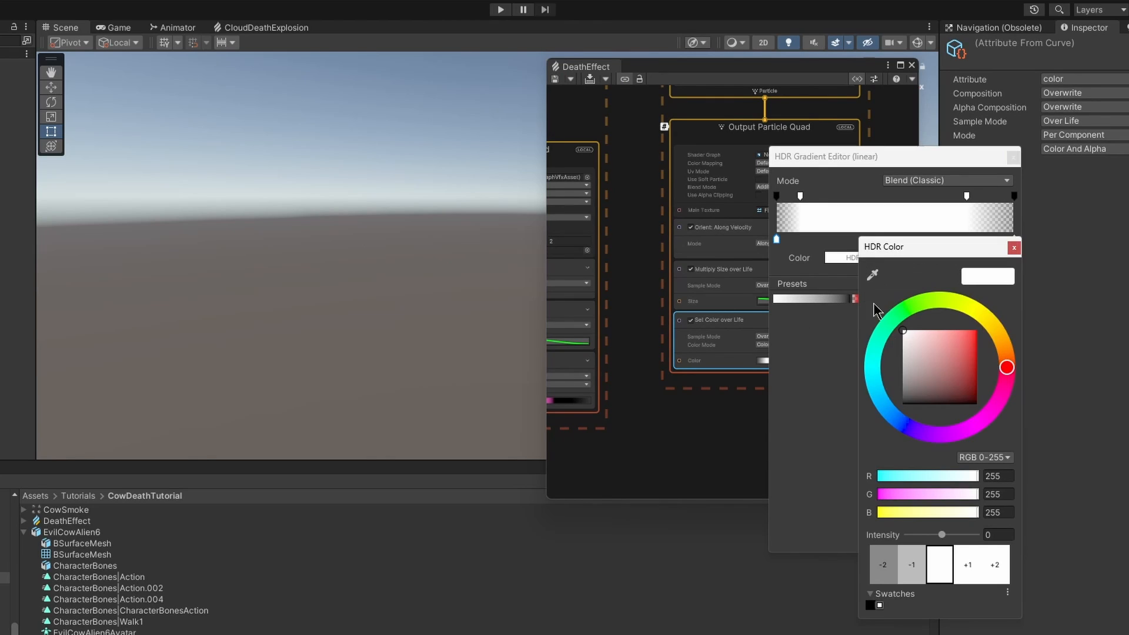
pyautogui.moveTo(972, 385); pyautogui.dragTo(972, 332)
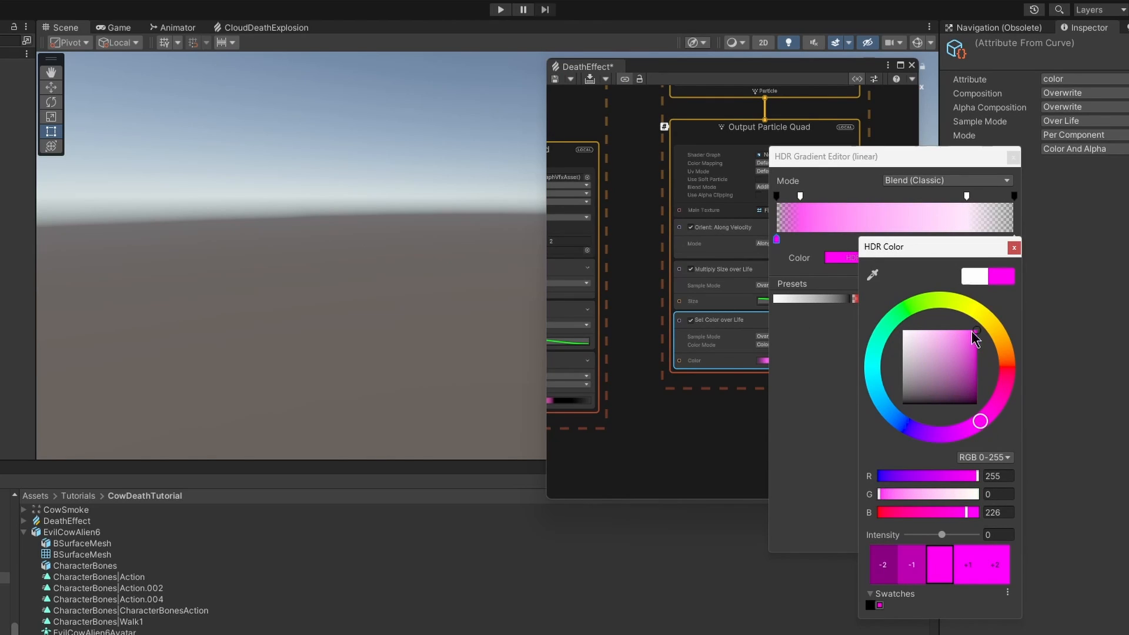
pyautogui.moveTo(940, 535); pyautogui.dragTo(957, 537)
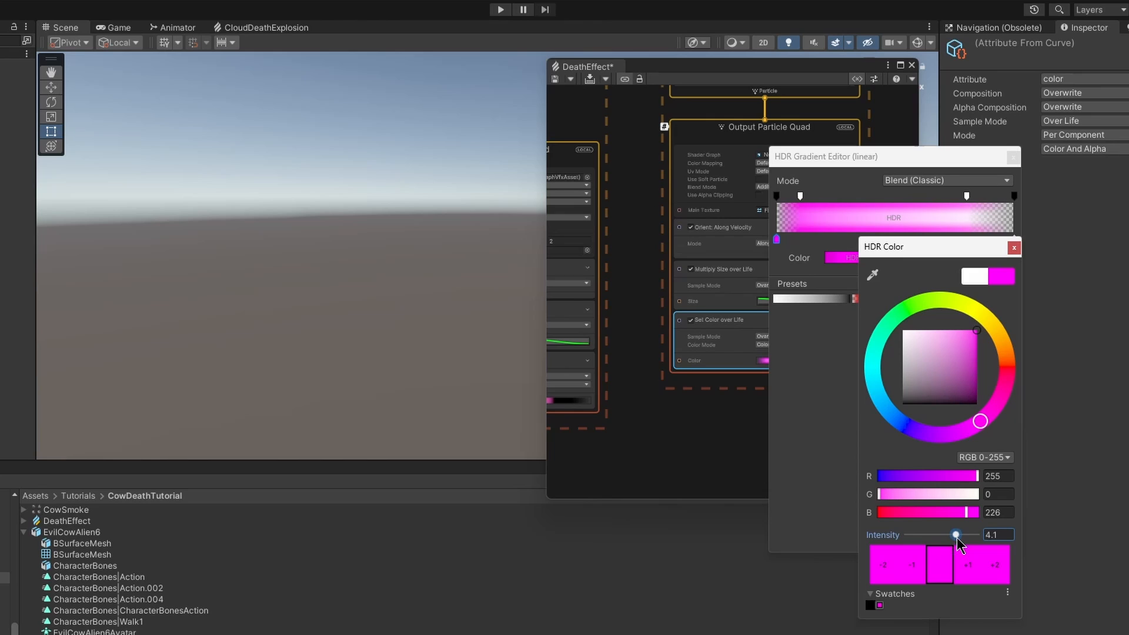
pyautogui.click(1013, 248)
pyautogui.click(1013, 157)
pyautogui.click(556, 81)
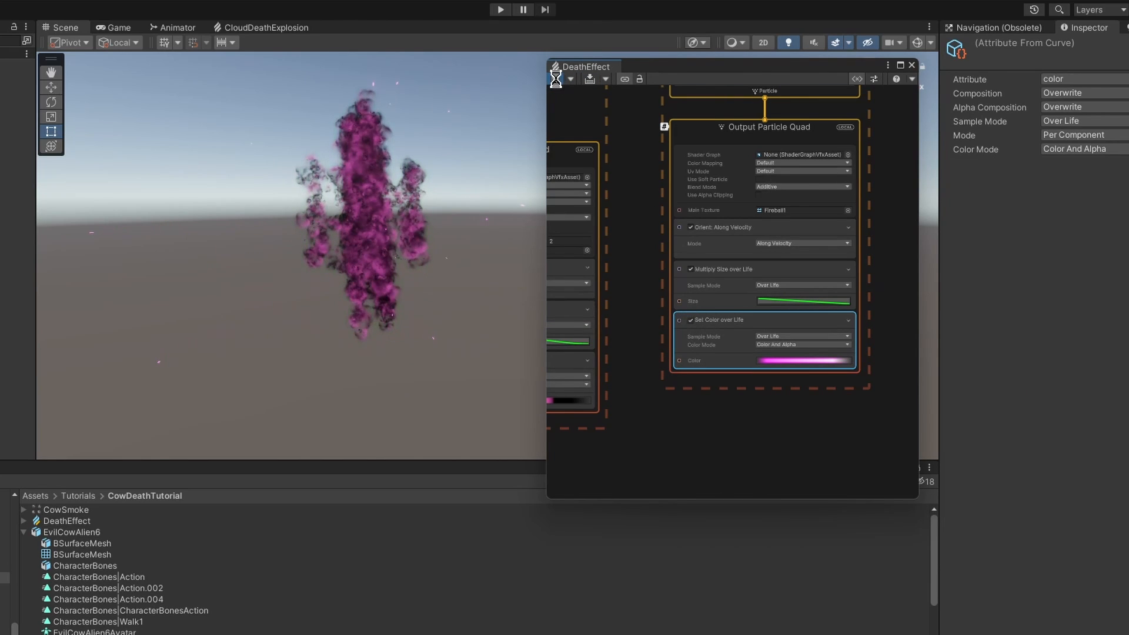
# - Move the gradient's magenta key to about 47%, add a white HDR key at the start, and save the graph
pyautogui.click(794, 360)
pyautogui.moveTo(778, 240); pyautogui.dragTo(880, 241)
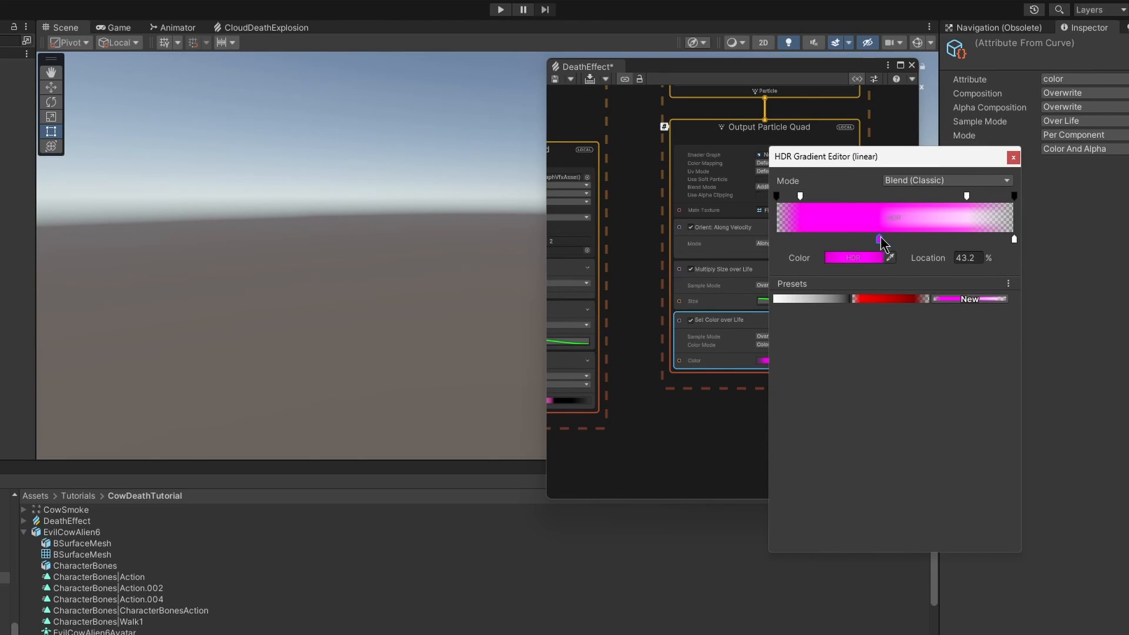
pyautogui.doubleClick(777, 240)
pyautogui.moveTo(906, 320); pyautogui.dragTo(874, 324)
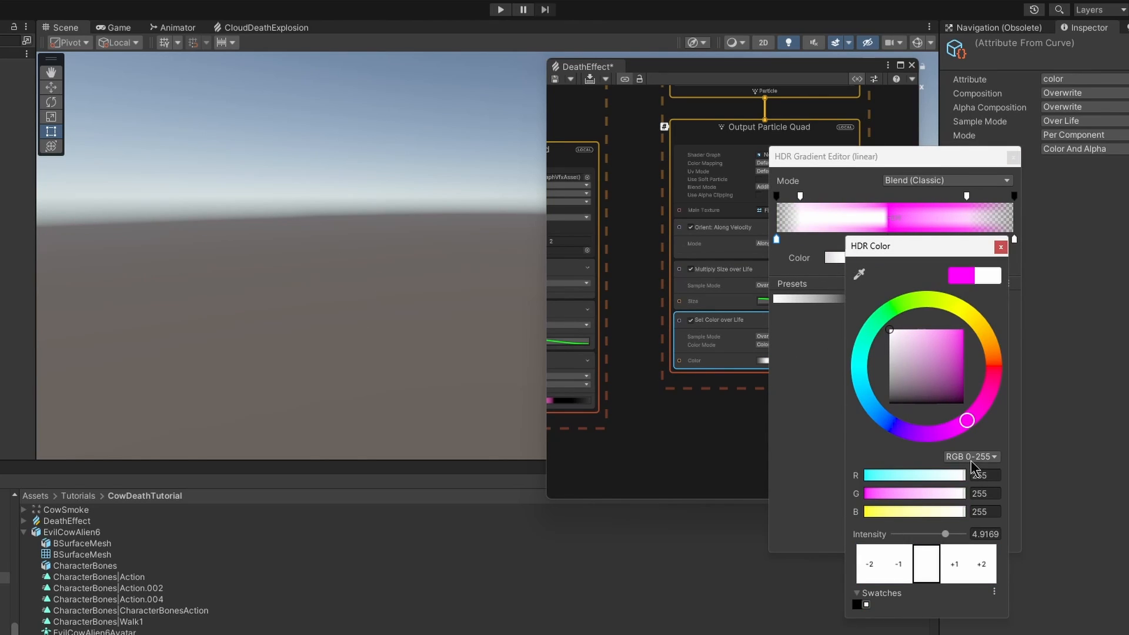
pyautogui.click(998, 245)
pyautogui.click(554, 80)
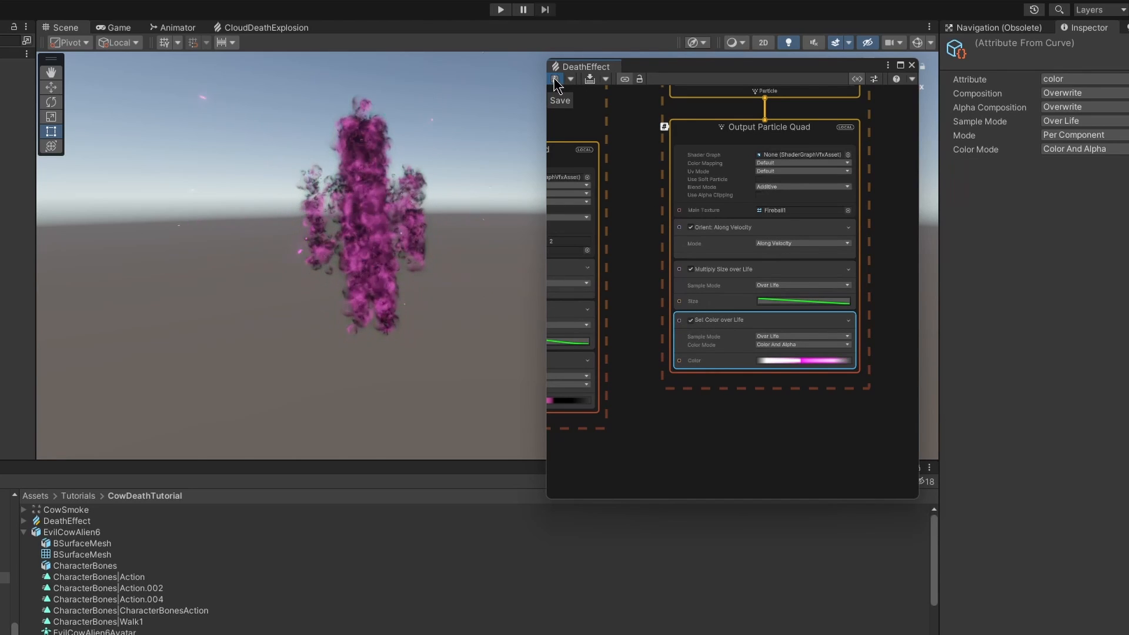
pyautogui.click(555, 83)
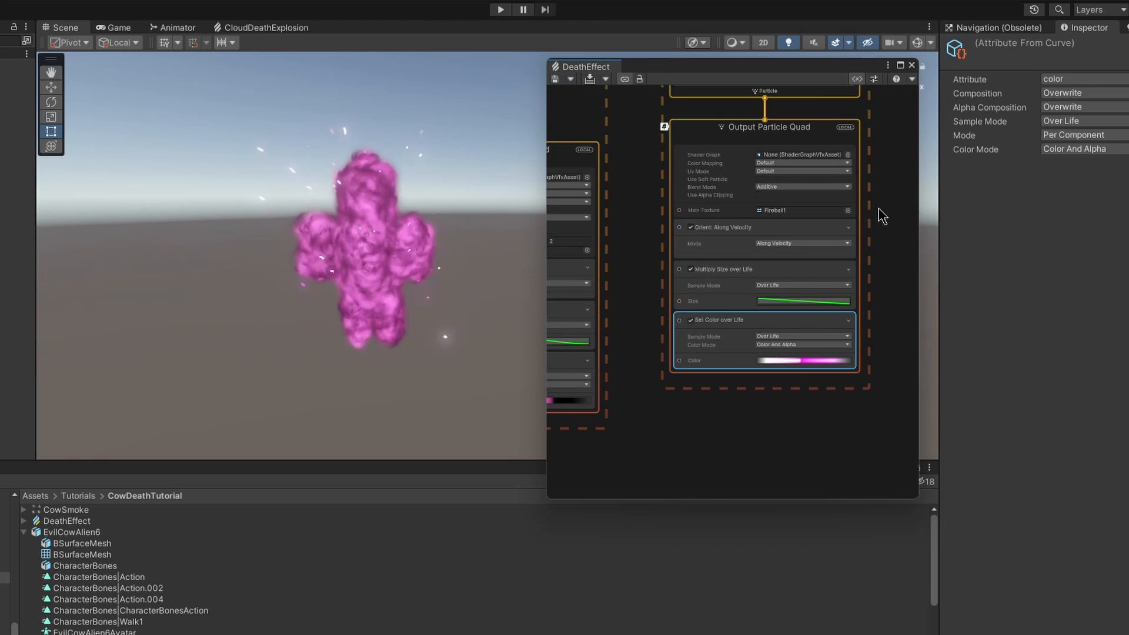
# - Set the X and Z values of both A and B to 0.2 in the sparks' Set Scale.XYZ Random block, and save the graph
pyautogui.moveTo(879, 214); pyautogui.dragTo(882, 274, button='middle')
pyautogui.scroll(10, 881, 273)
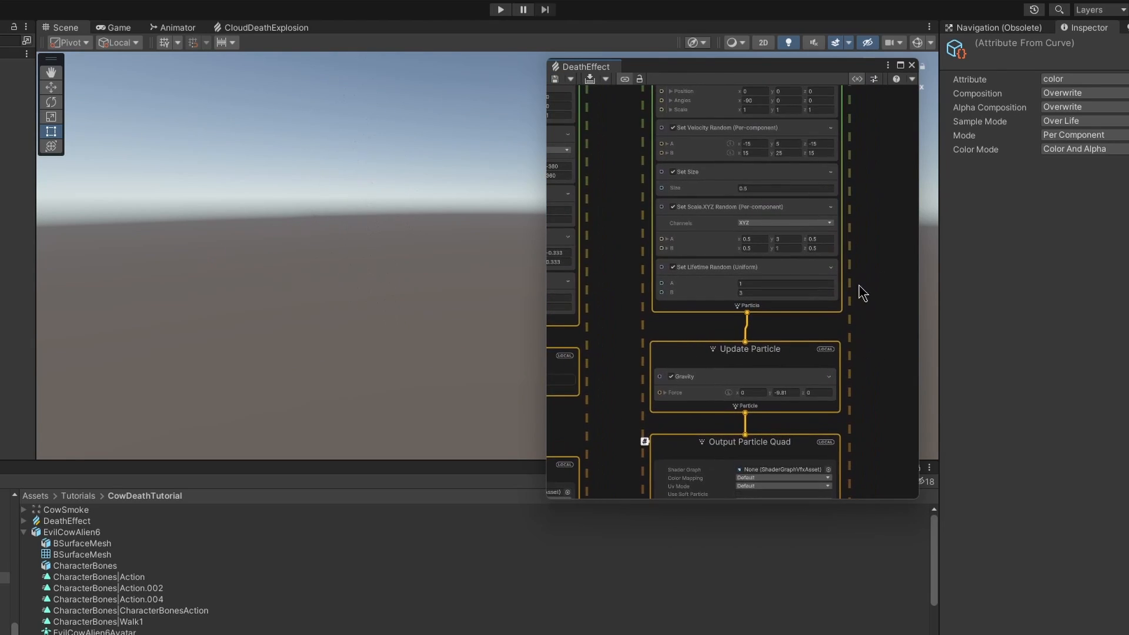
pyautogui.moveTo(748, 243); pyautogui.dragTo(747, 272, button='middle')
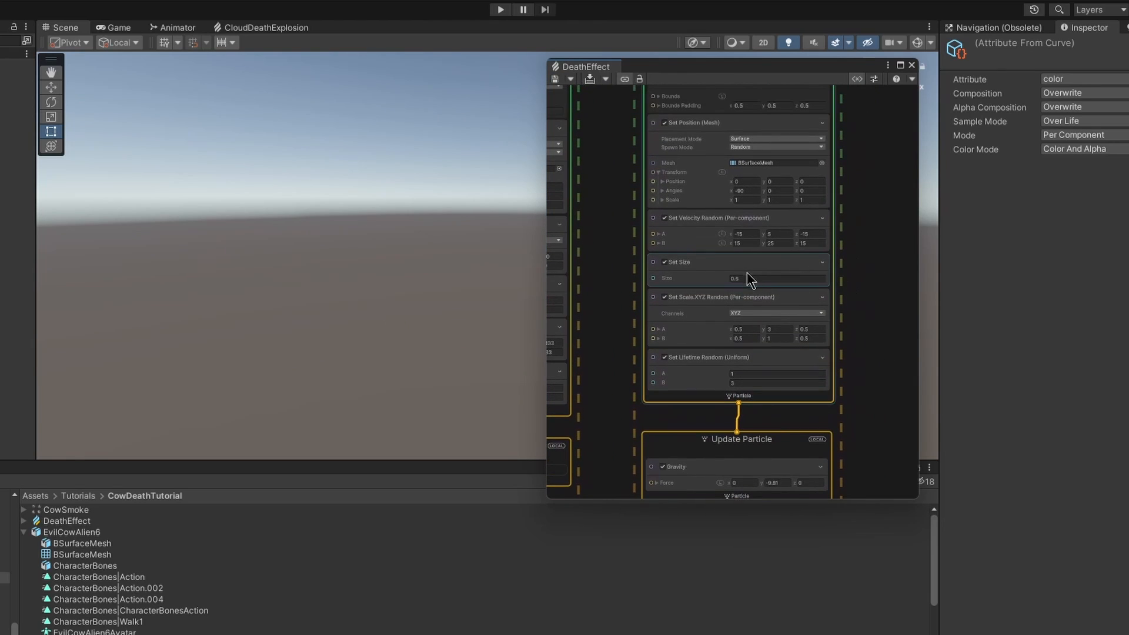
pyautogui.click(750, 277)
pyautogui.click(747, 330)
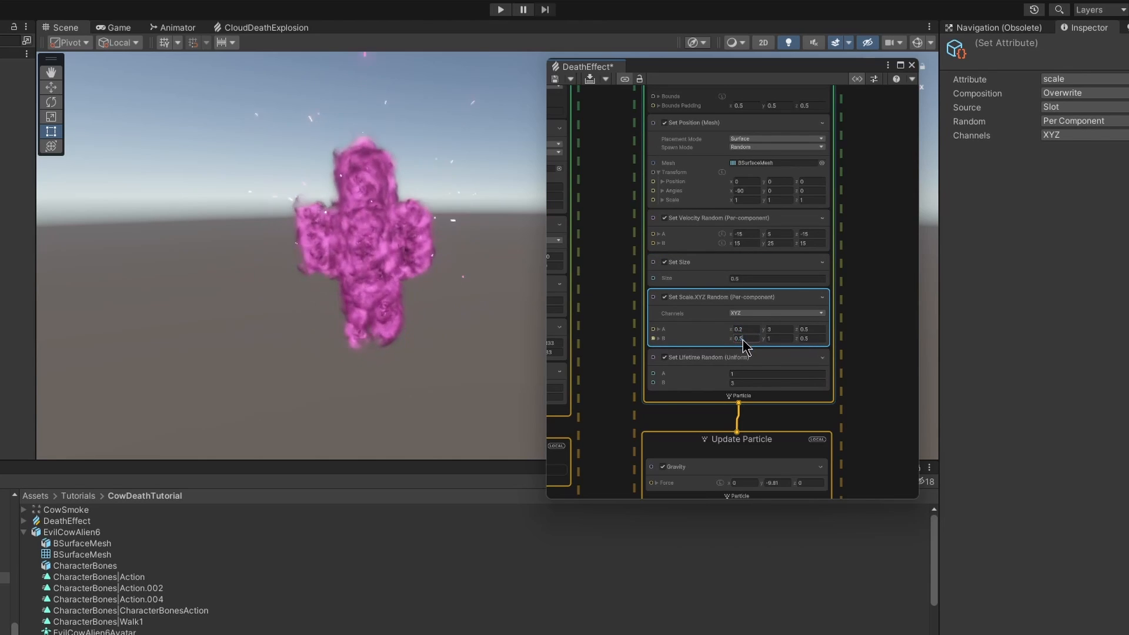
pyautogui.click(746, 331)
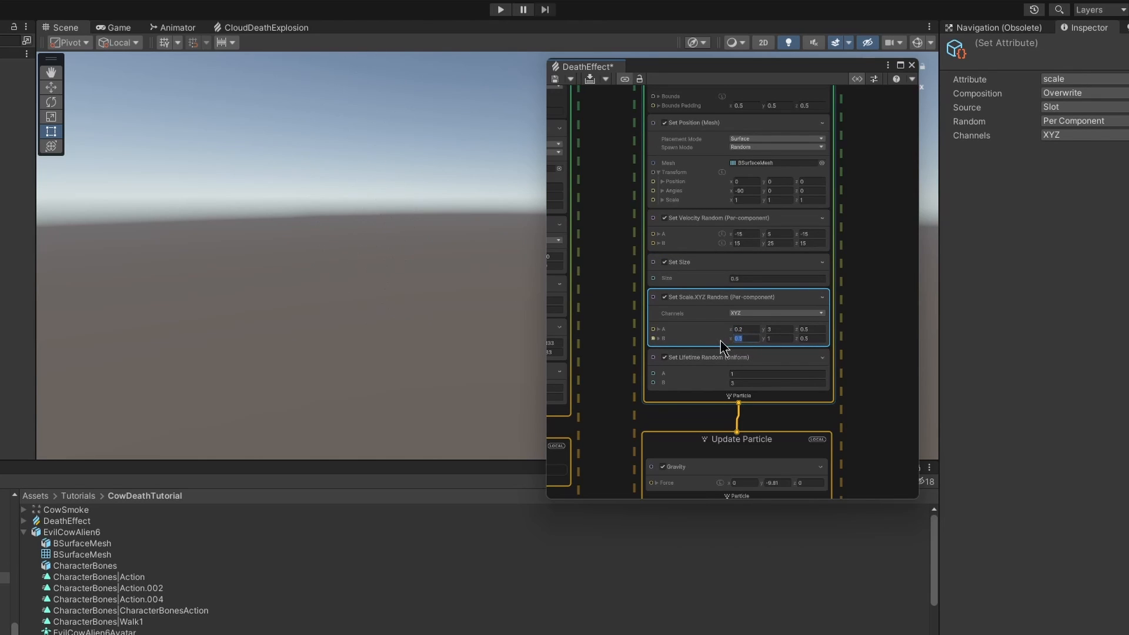
pyautogui.click(877, 333)
pyautogui.click(589, 80)
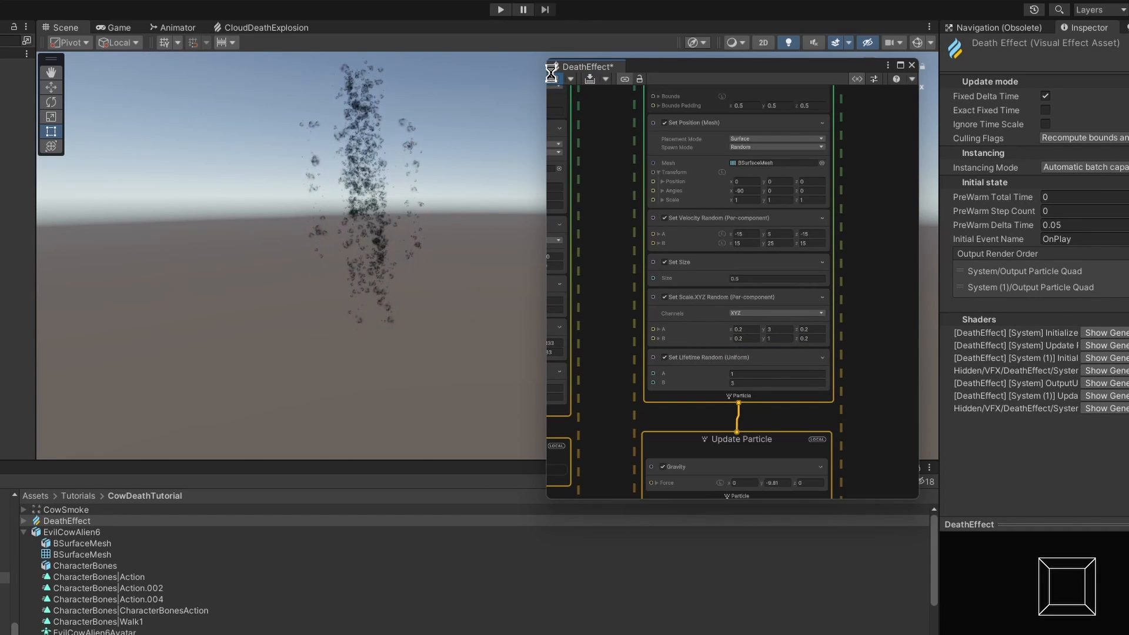
pyautogui.keyDown('alt'); pyautogui.moveTo(461, 181); pyautogui.dragTo(438, 345); pyautogui.keyUp('alt')
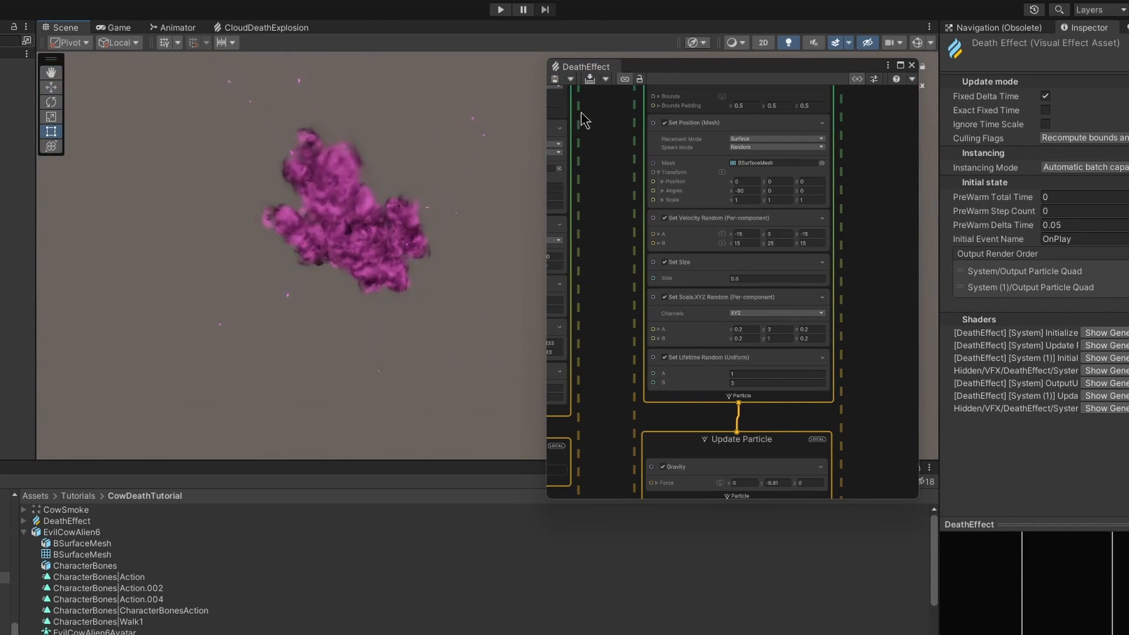
pyautogui.click(555, 81)
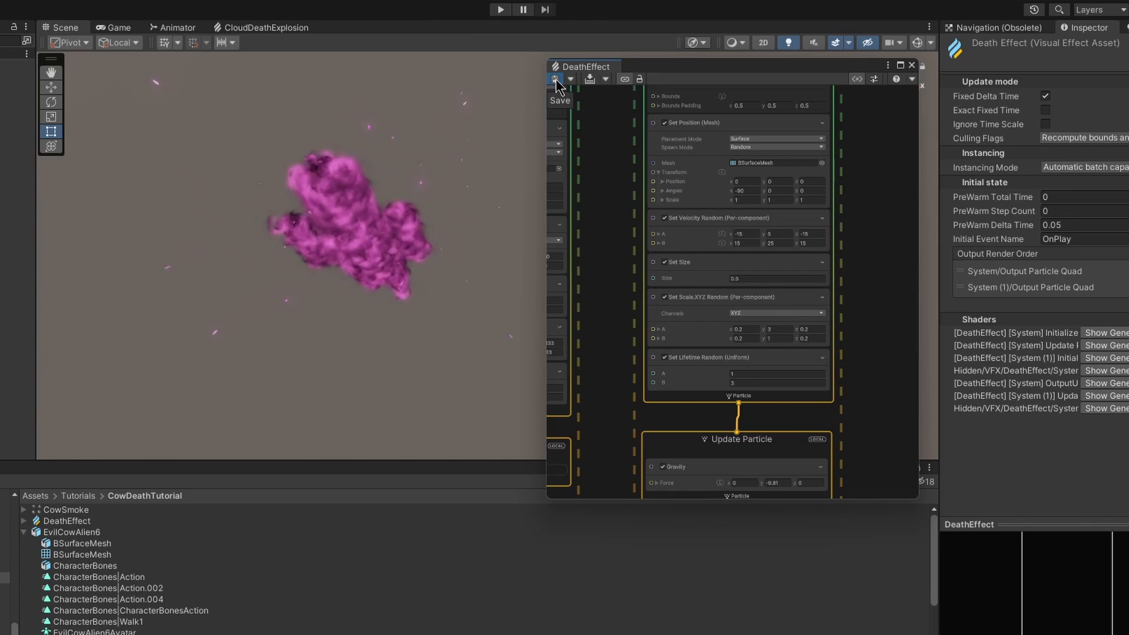
pyautogui.click(555, 82)
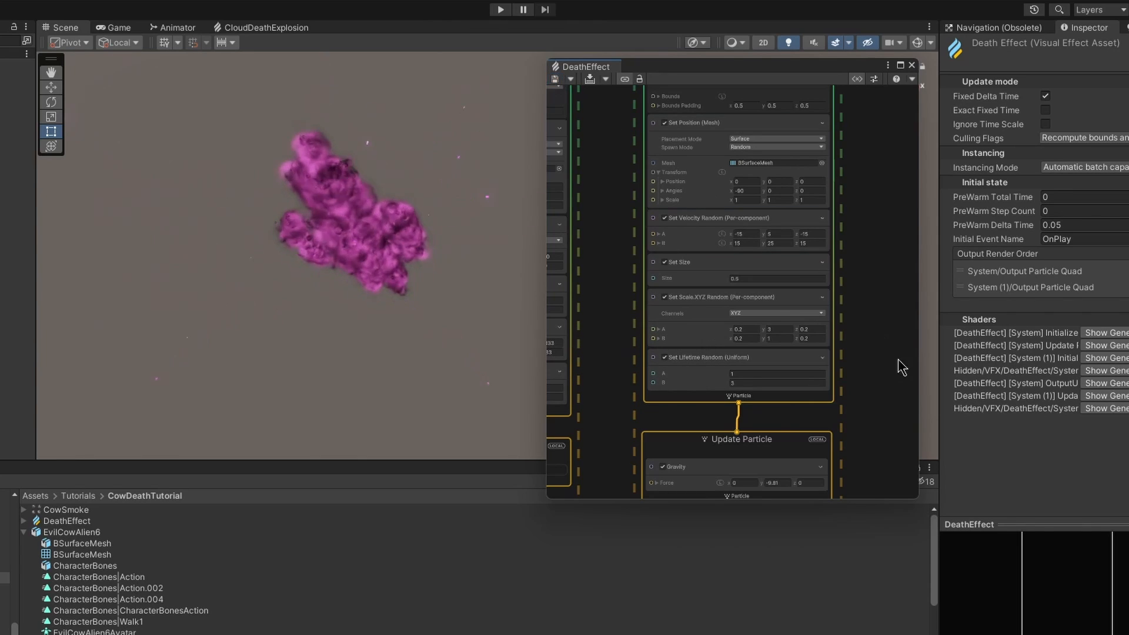
# - Lower the HDR intensity of the magenta and white keys in the sparks' color gradient, and save the graph
pyautogui.scroll(-10, 853, 254)
pyautogui.click(756, 425)
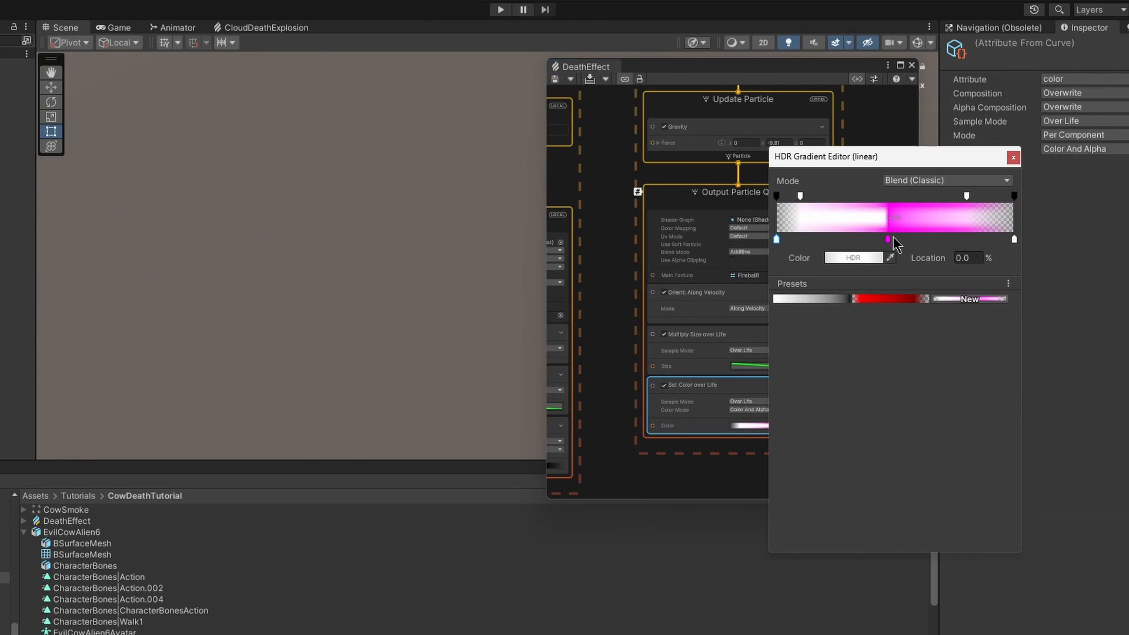
pyautogui.click(889, 240)
pyautogui.click(856, 260)
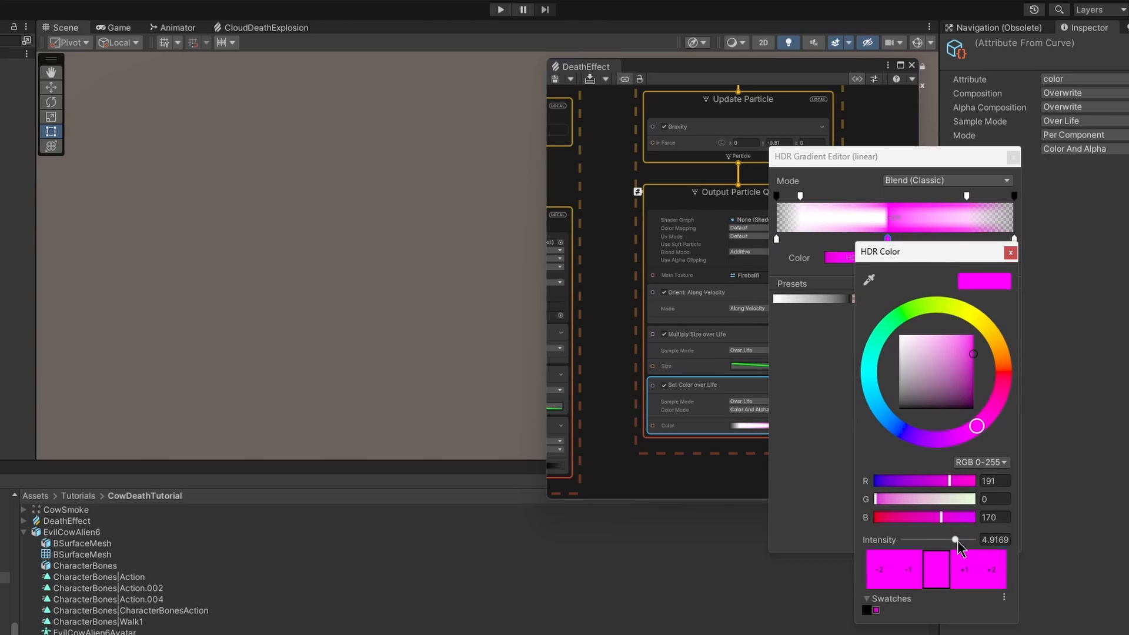
pyautogui.click(1009, 253)
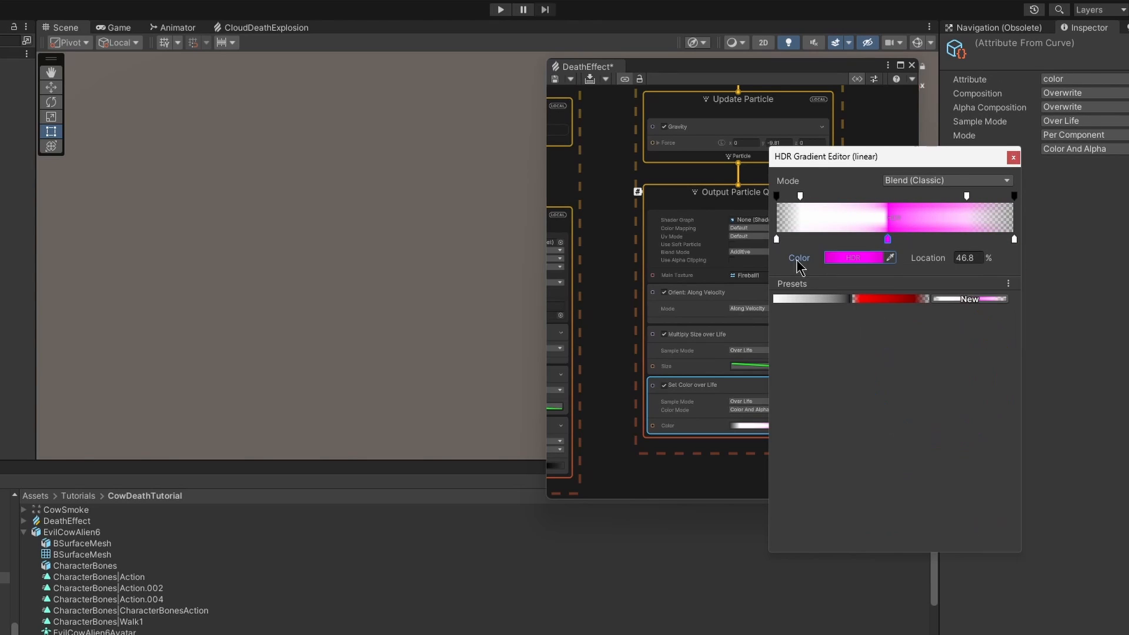
pyautogui.click(840, 257)
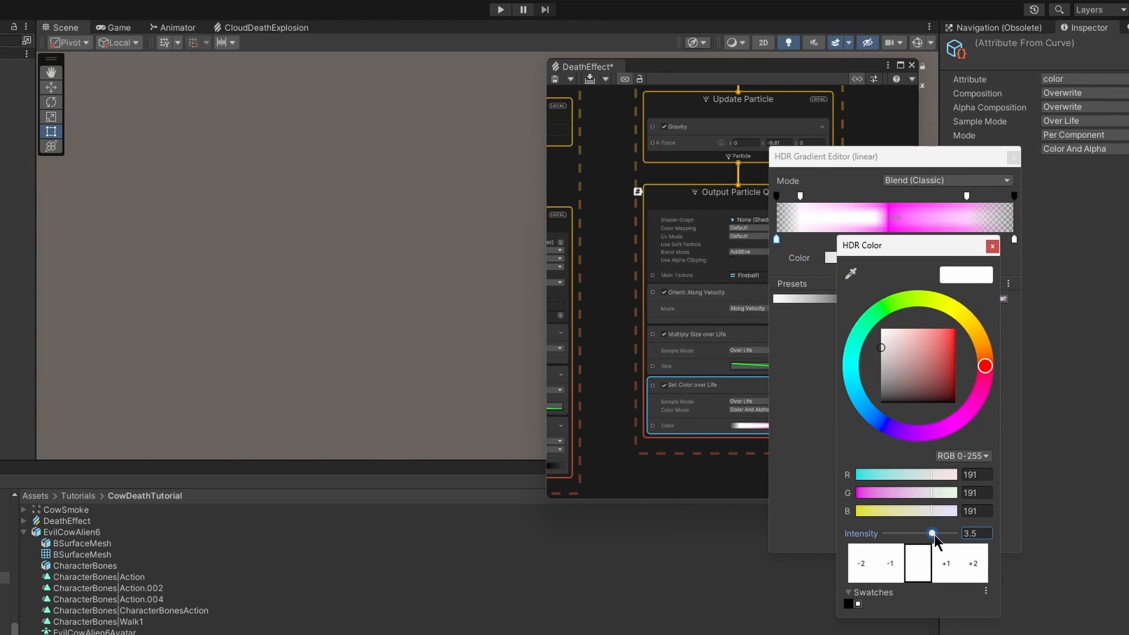
pyautogui.moveTo(933, 534); pyautogui.dragTo(929, 534)
pyautogui.click(993, 246)
pyautogui.click(1013, 157)
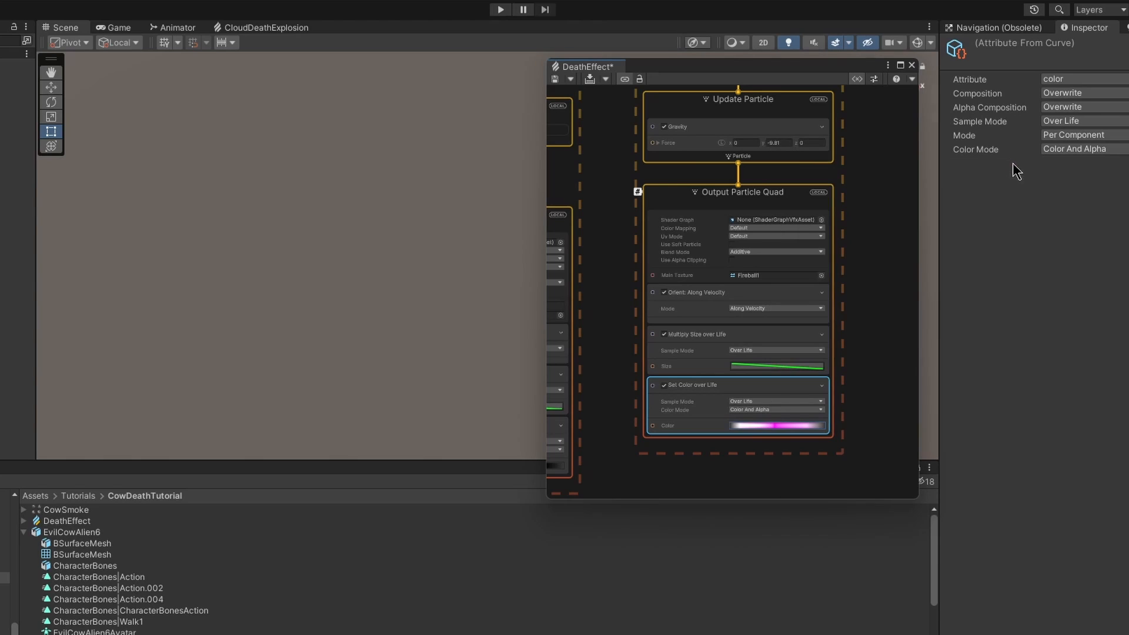
pyautogui.click(559, 83)
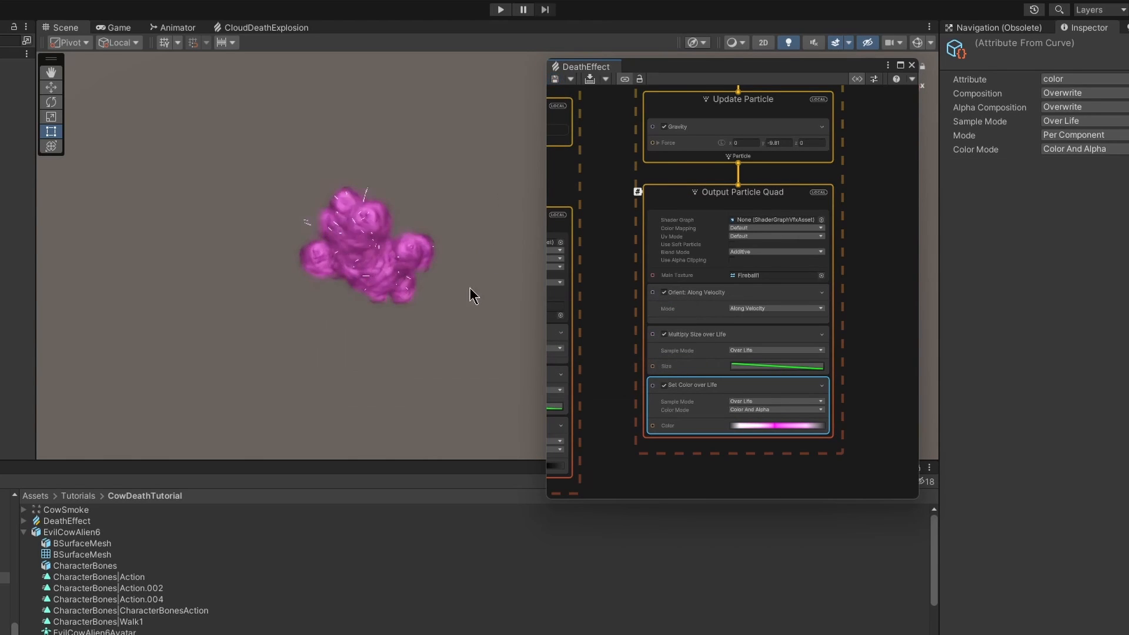
# - Replay the effect several times by resaving the graph, and examine the sparks' spread and color in the scene from different angles
pyautogui.keyDown('alt'); pyautogui.moveTo(469, 287); pyautogui.dragTo(457, 160); pyautogui.keyUp('alt')
pyautogui.moveTo(456, 229); pyautogui.dragTo(455, 287, button='middle')
pyautogui.click(559, 81)
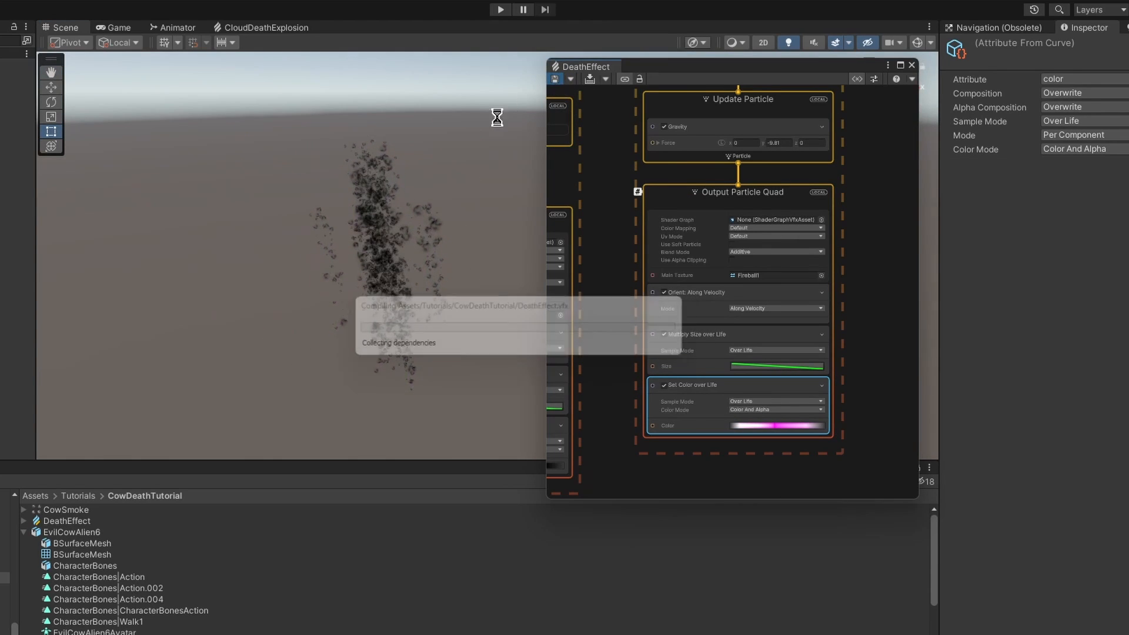
pyautogui.keyDown('alt'); pyautogui.moveTo(451, 216); pyautogui.dragTo(455, 273); pyautogui.keyUp('alt')
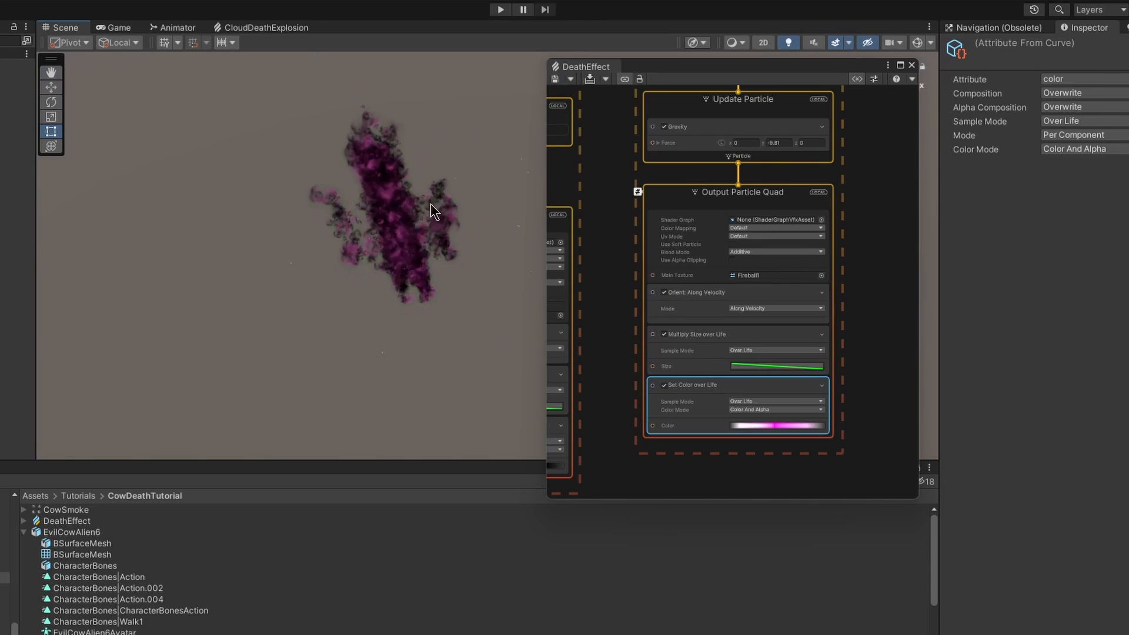
pyautogui.click(556, 83)
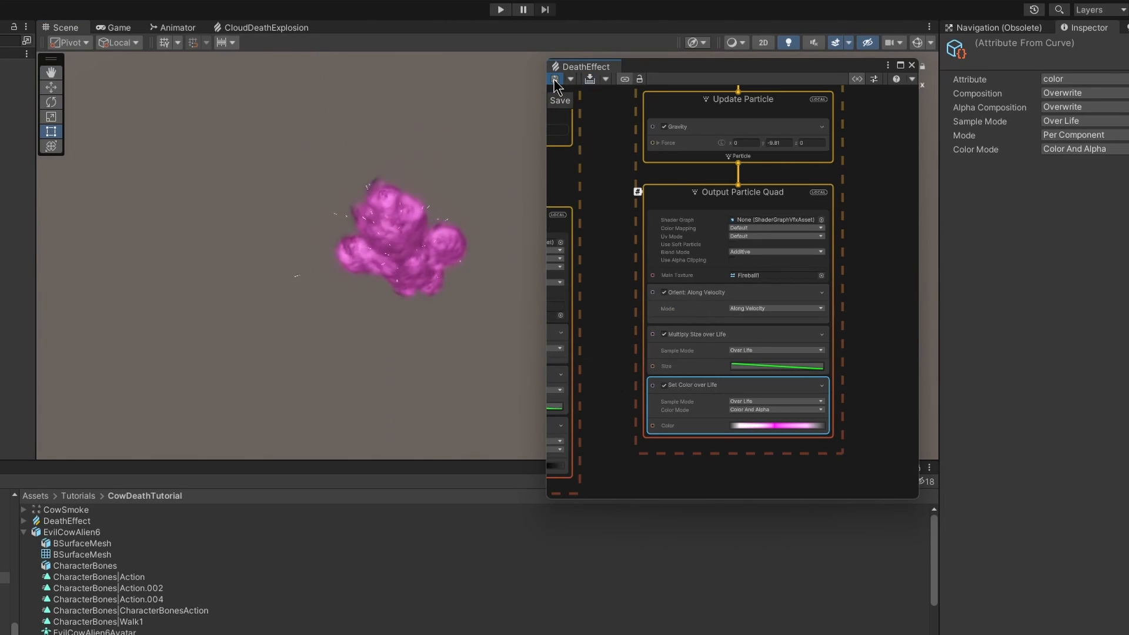
pyautogui.click(555, 84)
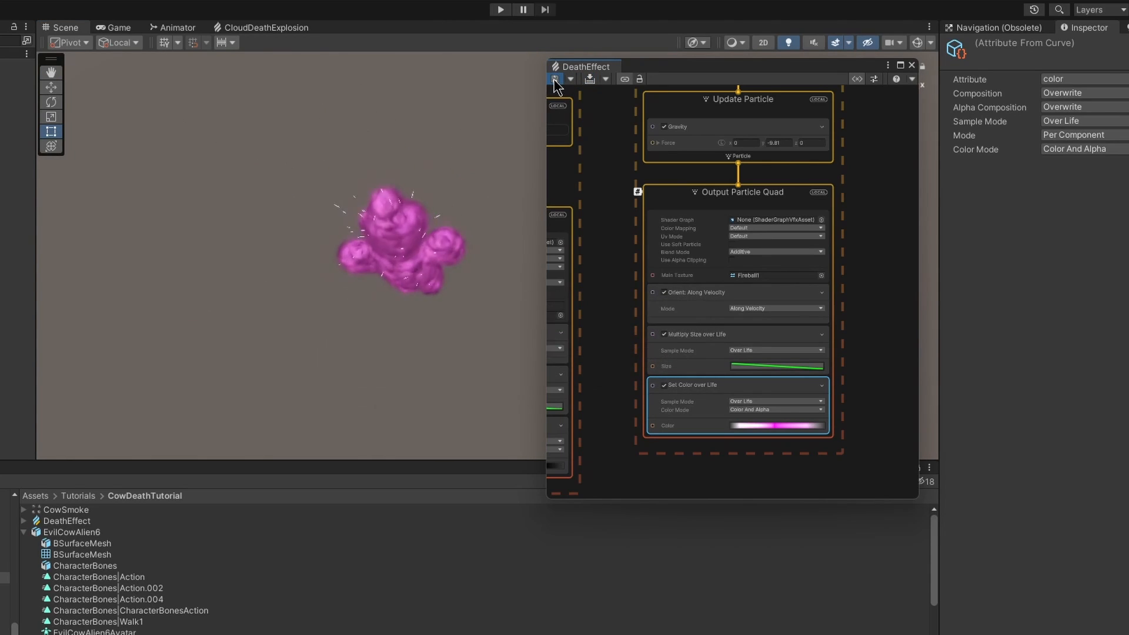
pyautogui.click(556, 83)
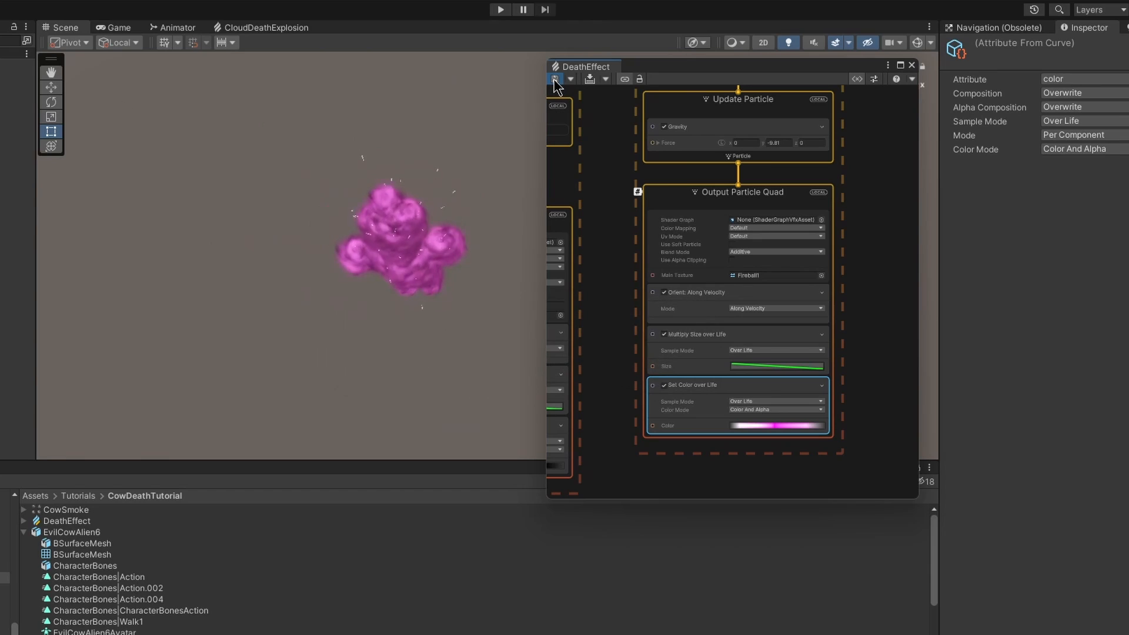
pyautogui.click(555, 83)
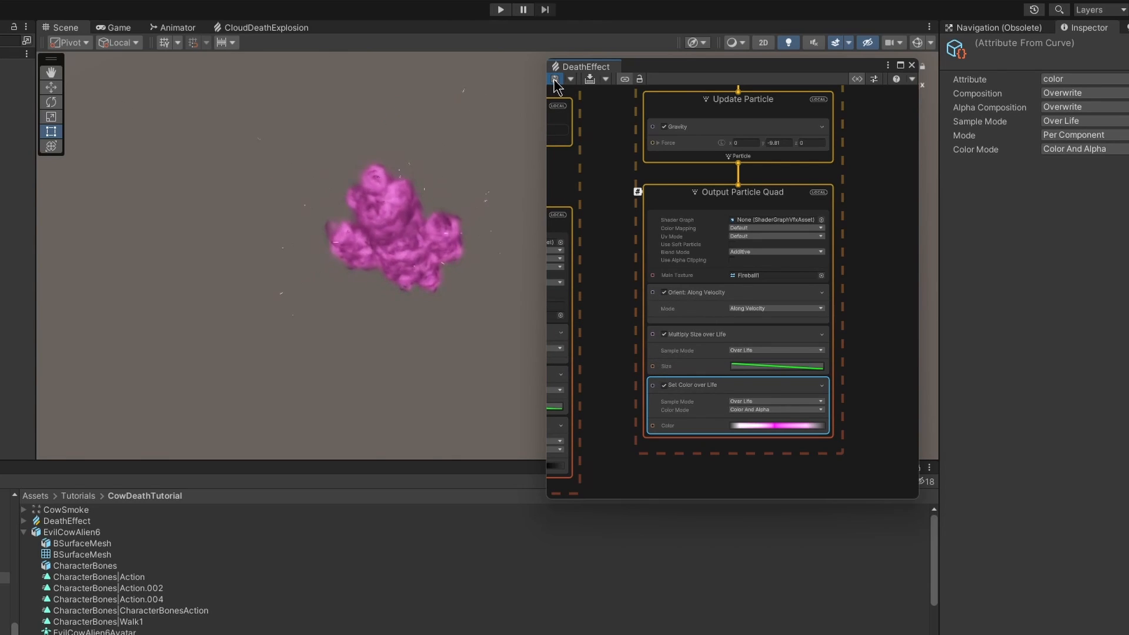
pyautogui.click(555, 84)
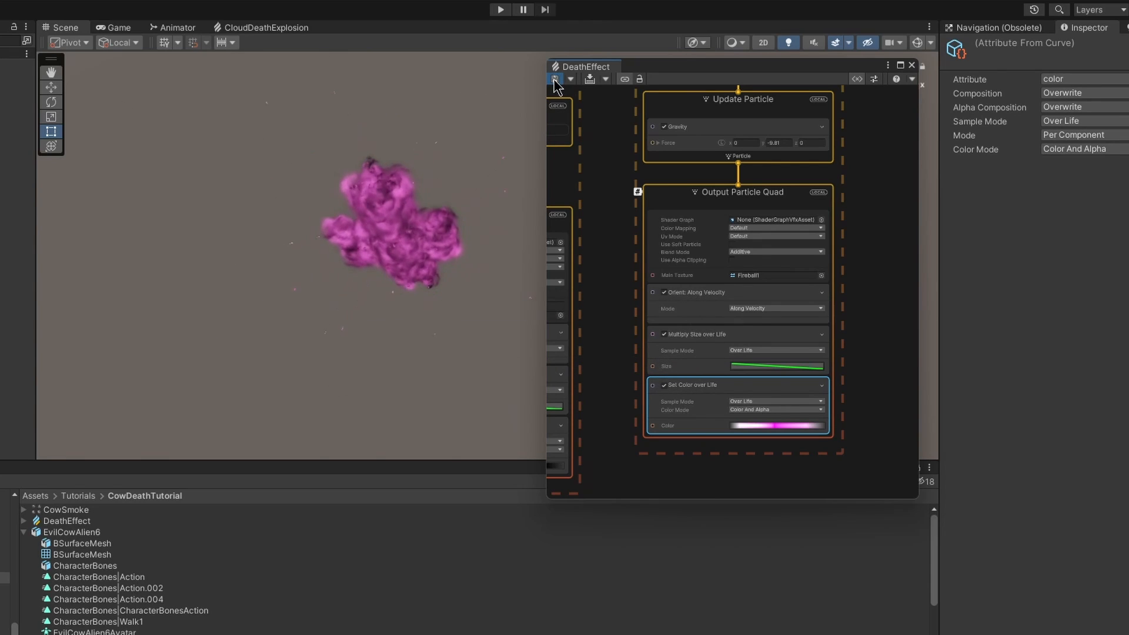
pyautogui.click(555, 83)
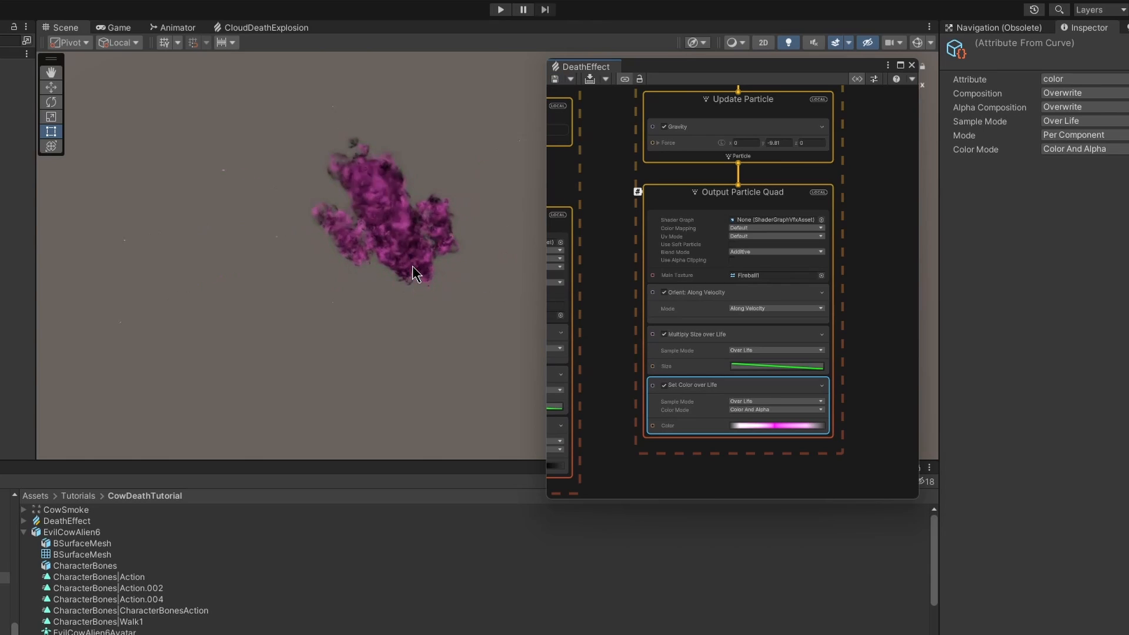
# - Select the whole spark system and move it away from the smoke system to leave free space between them
pyautogui.moveTo(635, 168); pyautogui.dragTo(624, 322, button='middle')
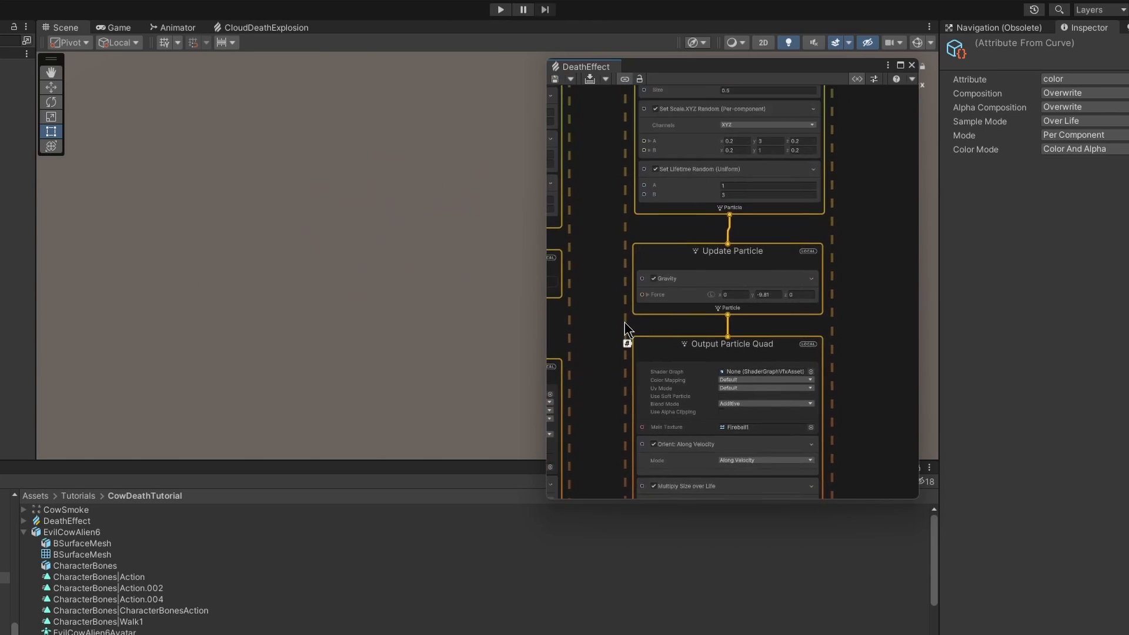
pyautogui.moveTo(607, 240); pyautogui.dragTo(623, 370, button='middle')
pyautogui.moveTo(624, 306); pyautogui.dragTo(649, 365, button='middle')
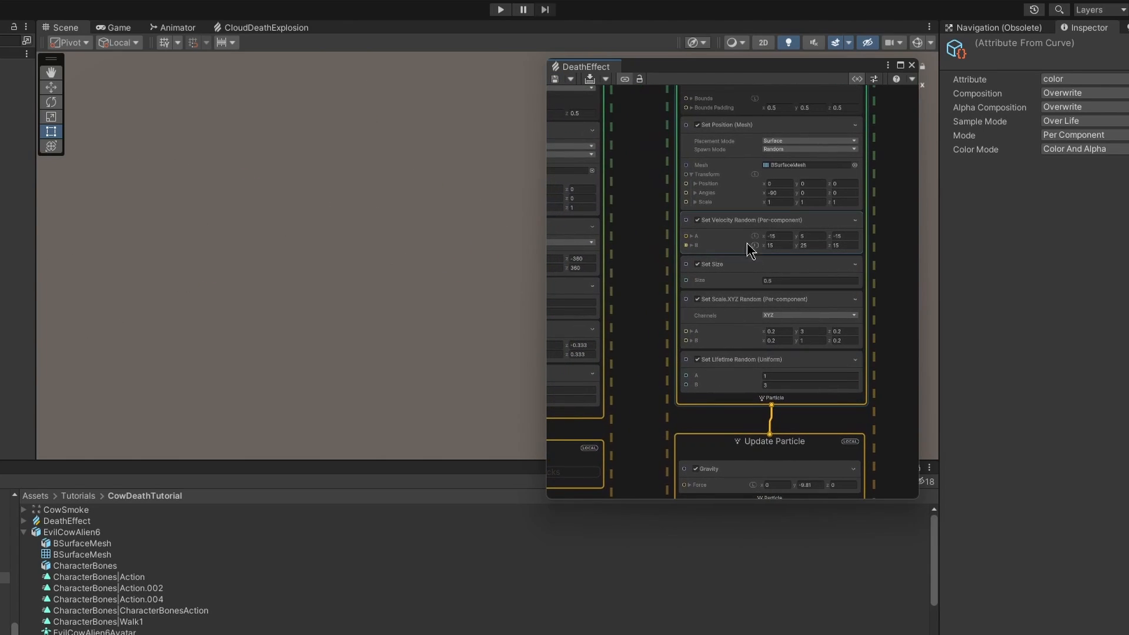
pyautogui.scroll(-6, 632, 273)
pyautogui.moveTo(799, 121); pyautogui.dragTo(726, 428)
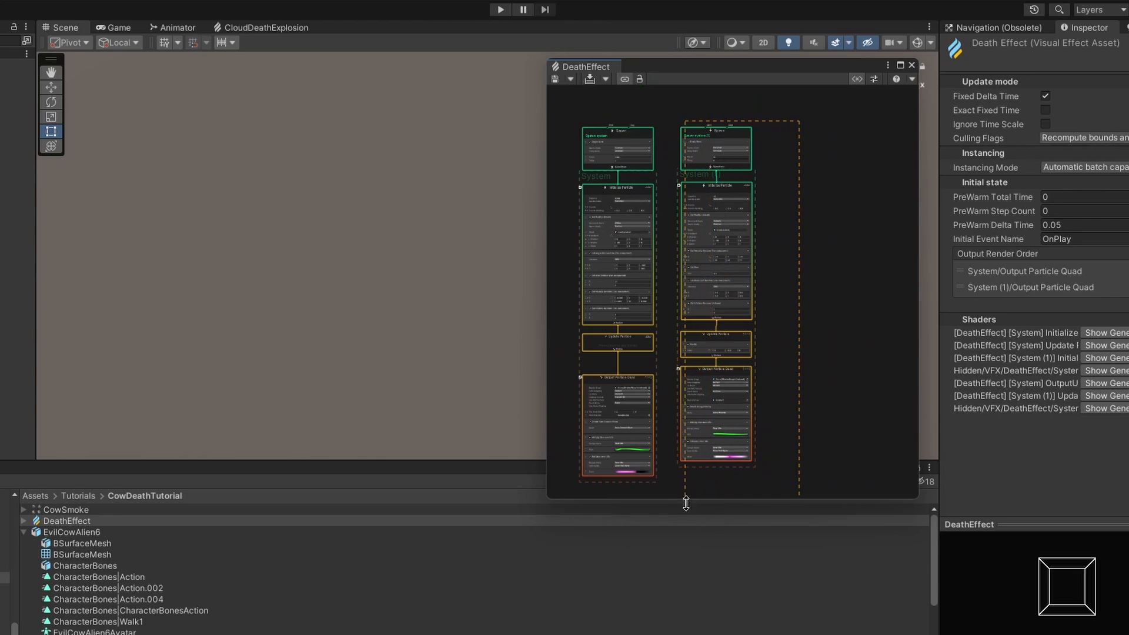
pyautogui.moveTo(686, 503); pyautogui.dragTo(685, 497)
pyautogui.moveTo(716, 141); pyautogui.dragTo(822, 179)
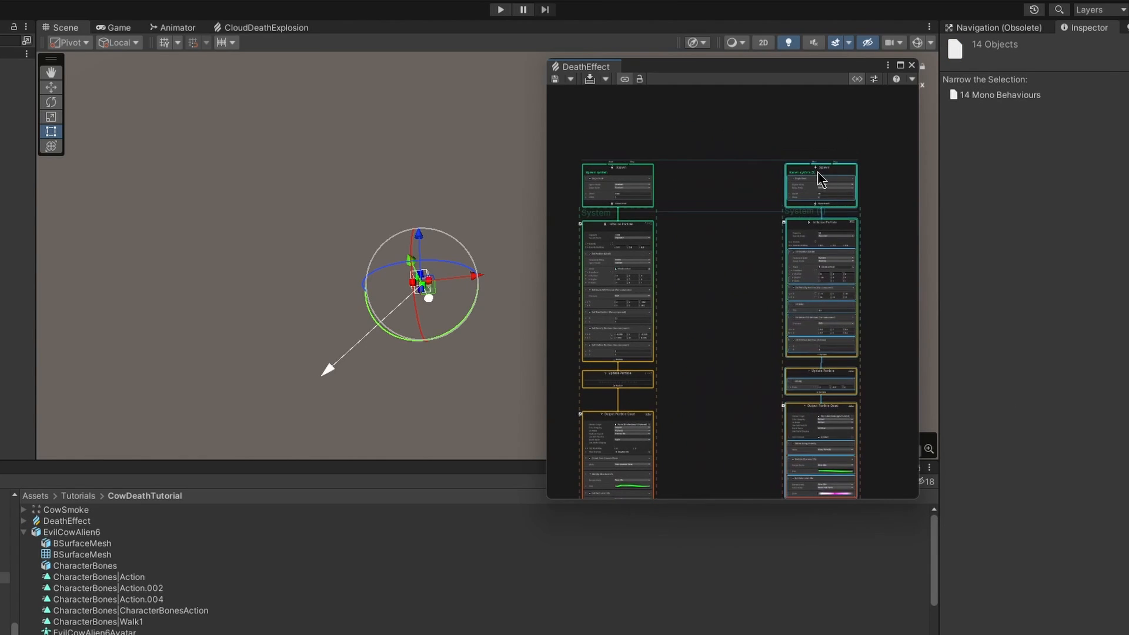
pyautogui.click(729, 304)
# - Add a Get Attribute: position node in the free space beside the sparks' Initialize Particle context
pyautogui.scroll(6, 753, 350)
pyautogui.moveTo(745, 350); pyautogui.dragTo(614, 369, button='middle')
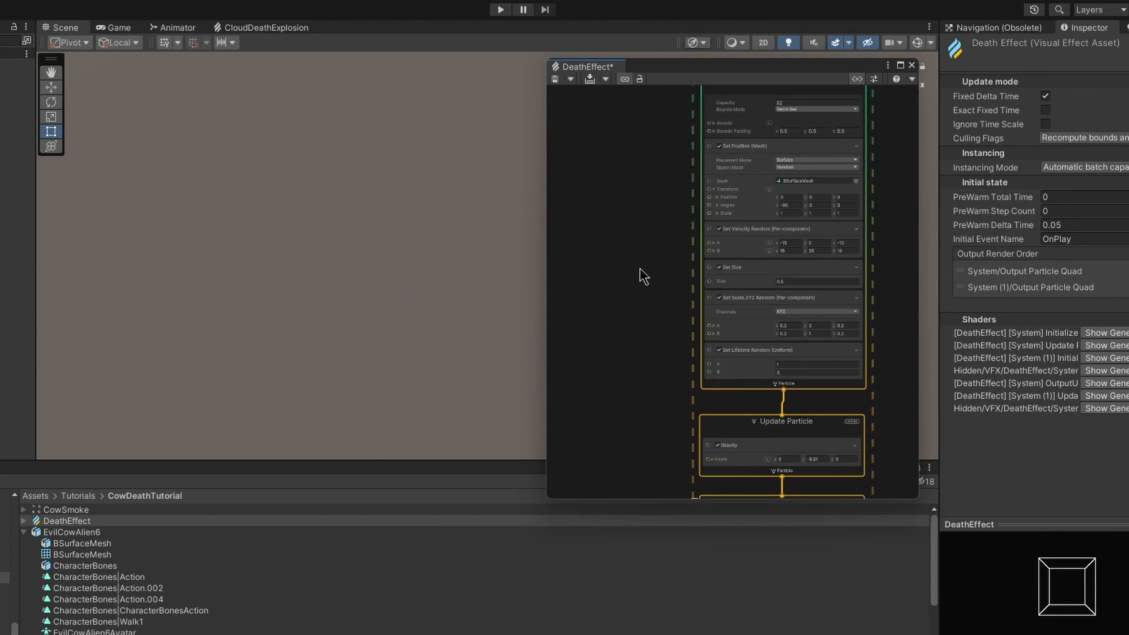
pyautogui.rightClick(629, 252)
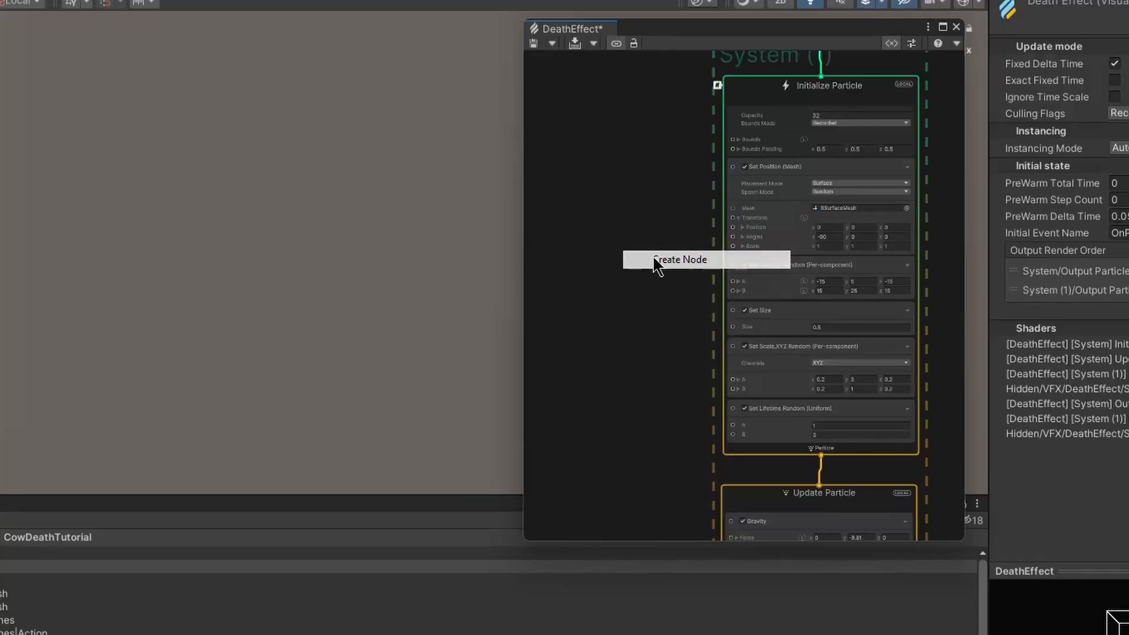
pyautogui.click(657, 259)
pyautogui.write('get position')
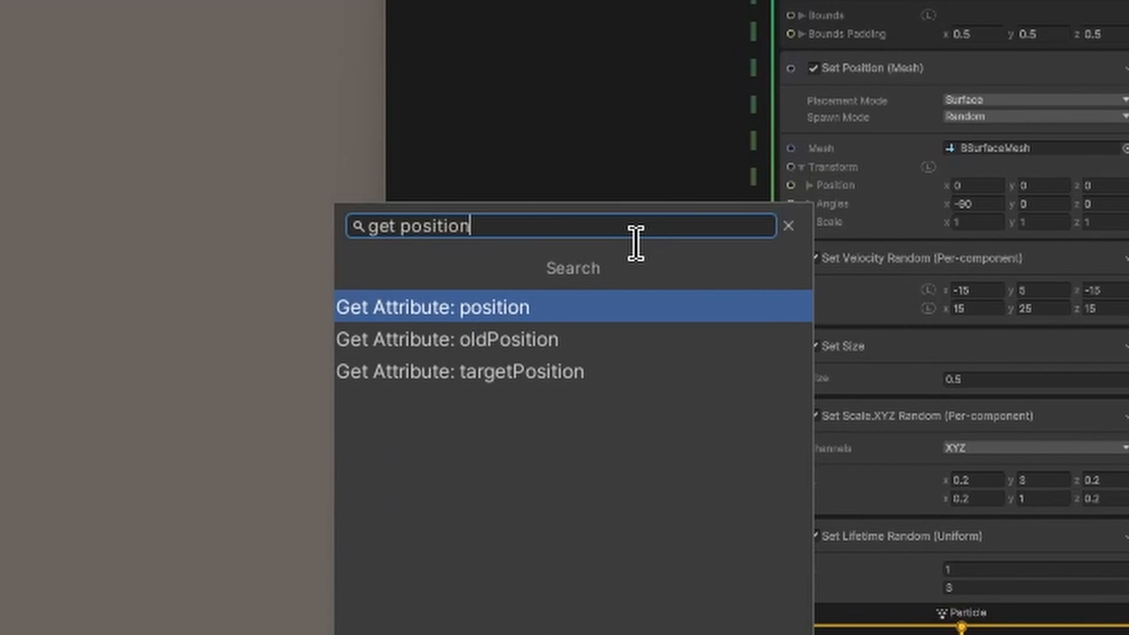
pyautogui.press('Return')
pyautogui.moveTo(606, 286); pyautogui.dragTo(338, 253)
pyautogui.moveTo(637, 405); pyautogui.dragTo(796, 377, button='middle')
pyautogui.moveTo(589, 244); pyautogui.dragTo(609, 228)
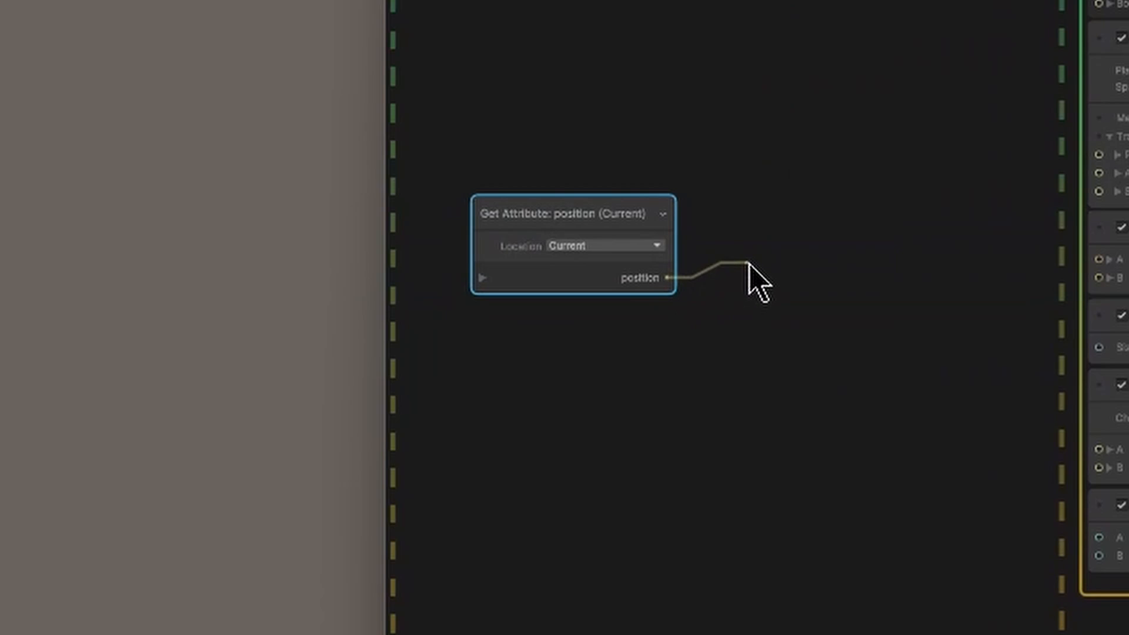
# - Create a Multiply node from the position output and connect its result to B of the sparks' Set Velocity Random block
pyautogui.moveTo(748, 263); pyautogui.dragTo(748, 263)
pyautogui.write('mult')
pyautogui.press('Return')
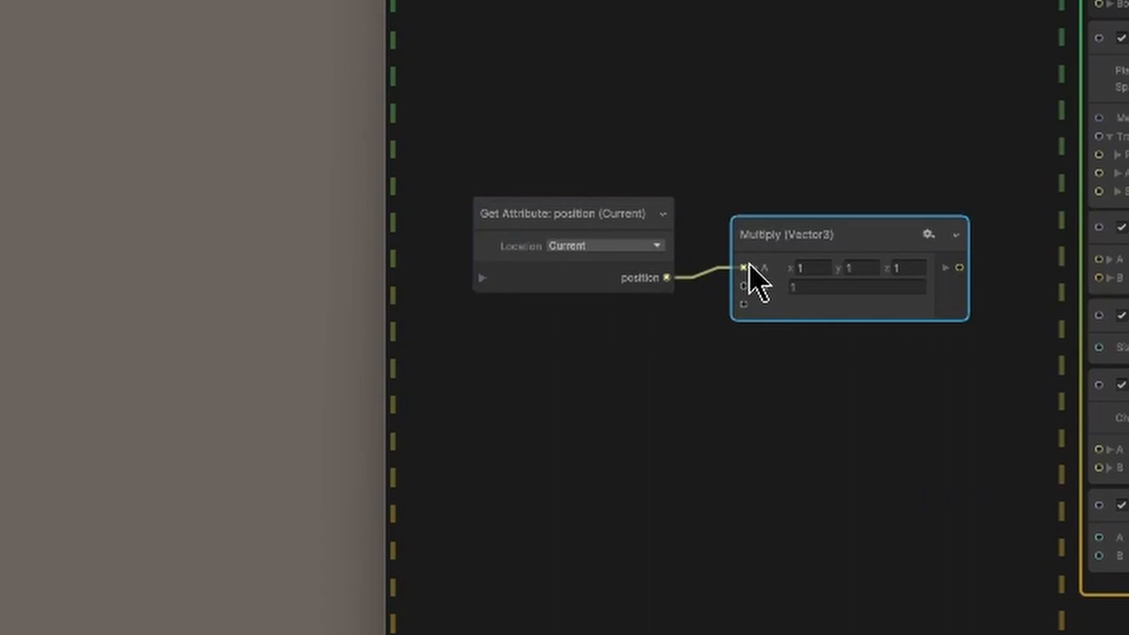
pyautogui.moveTo(905, 491); pyautogui.dragTo(705, 476, button='middle')
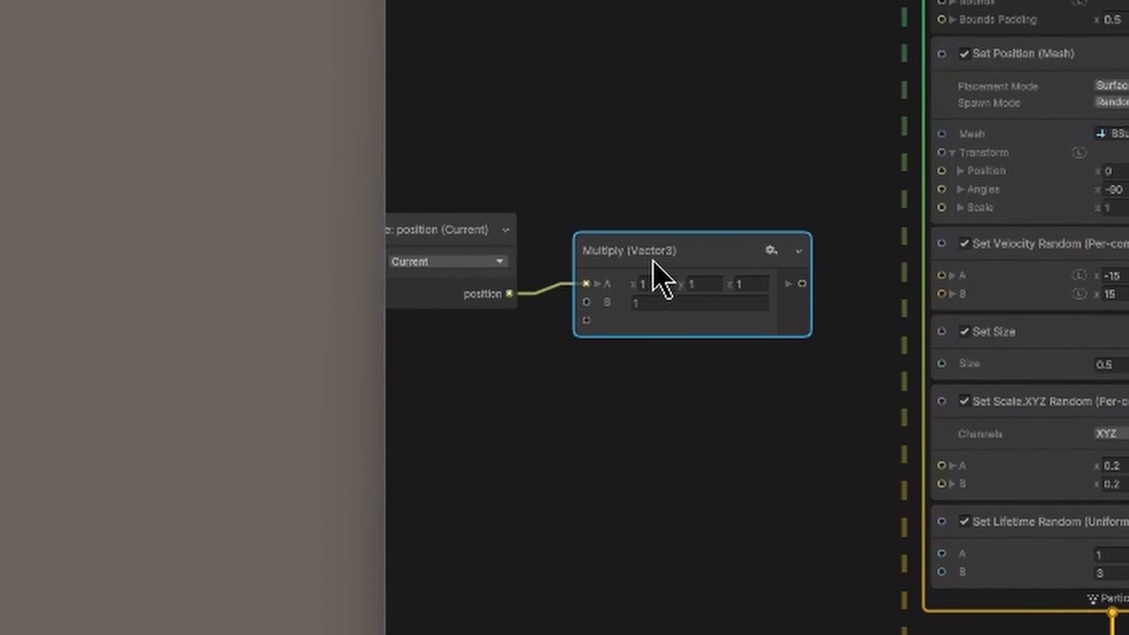
pyautogui.moveTo(652, 261); pyautogui.dragTo(639, 250)
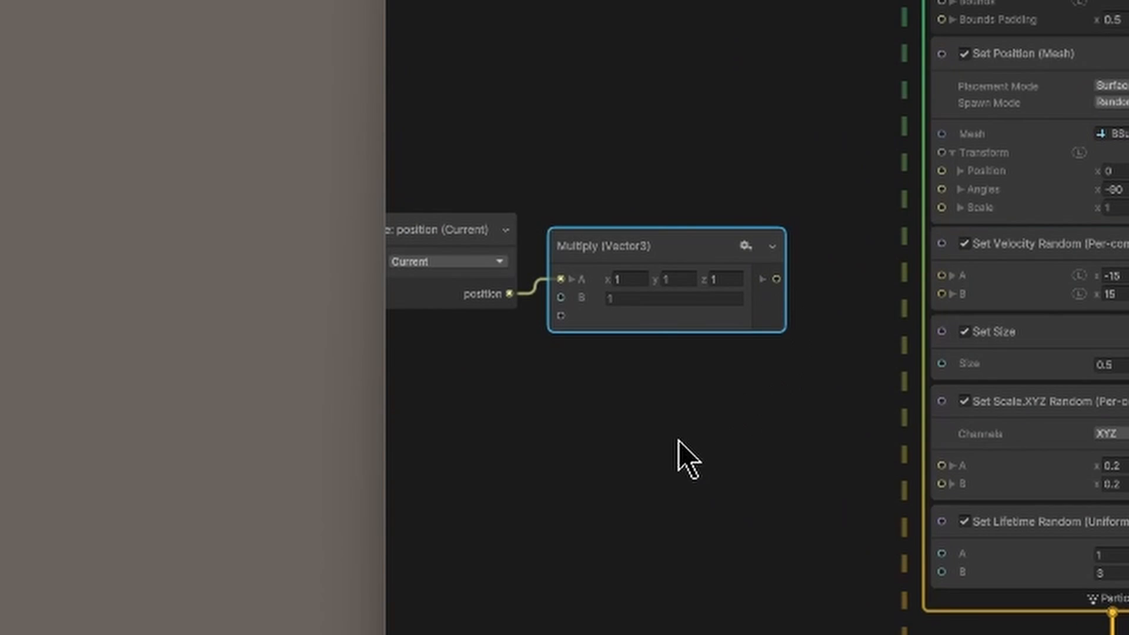
pyautogui.moveTo(679, 441); pyautogui.dragTo(741, 394, button='middle')
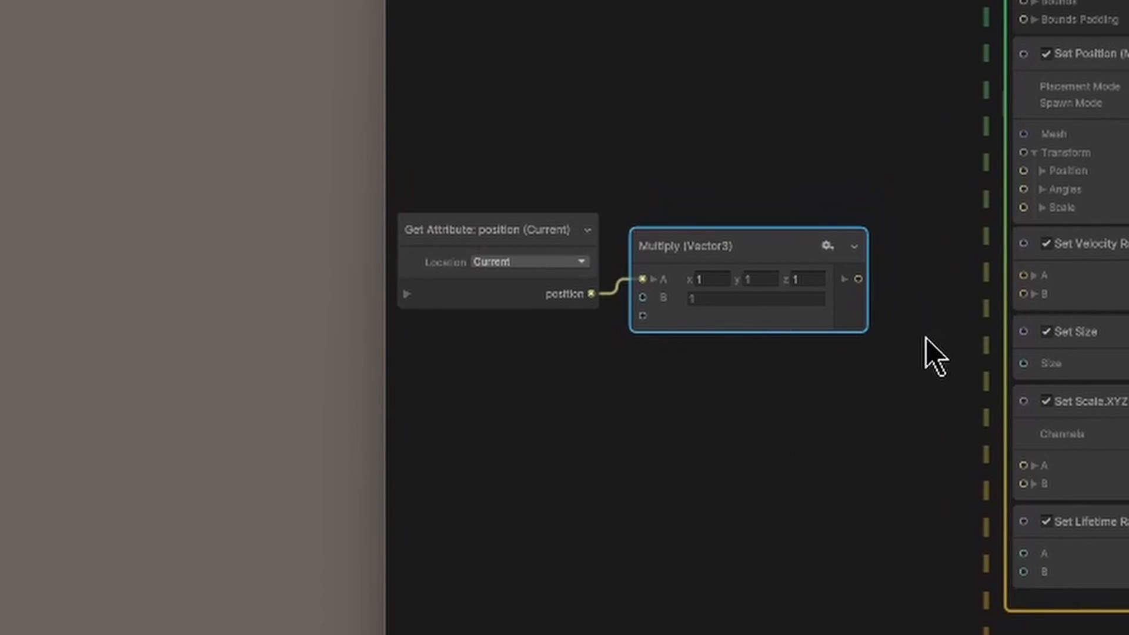
pyautogui.moveTo(935, 356); pyautogui.dragTo(706, 346, button='middle')
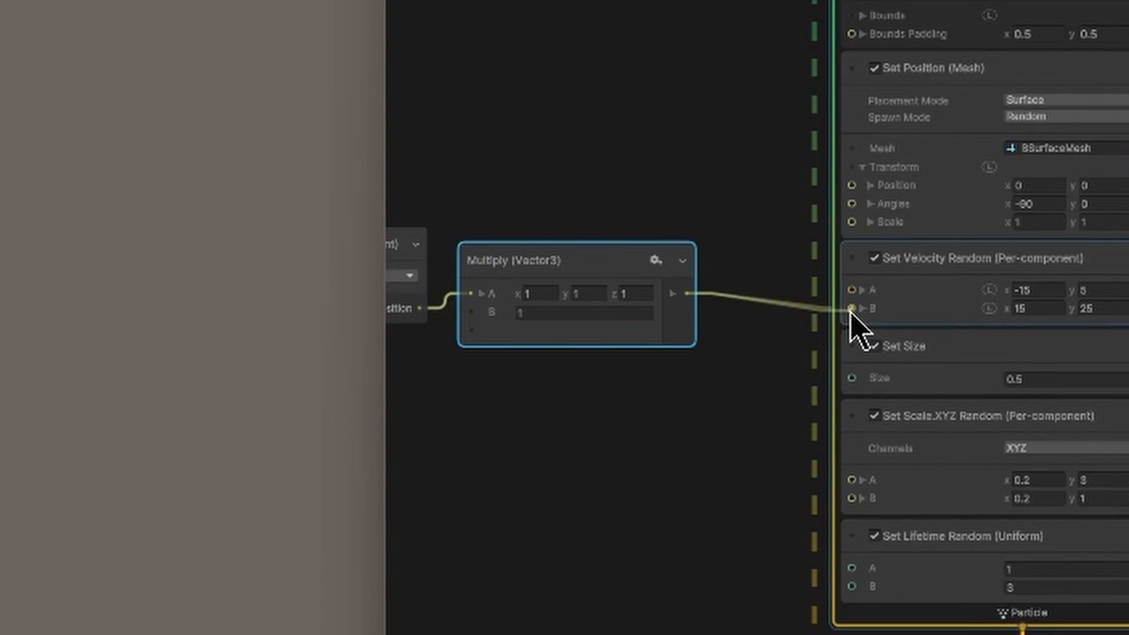
pyautogui.moveTo(851, 312); pyautogui.dragTo(851, 309)
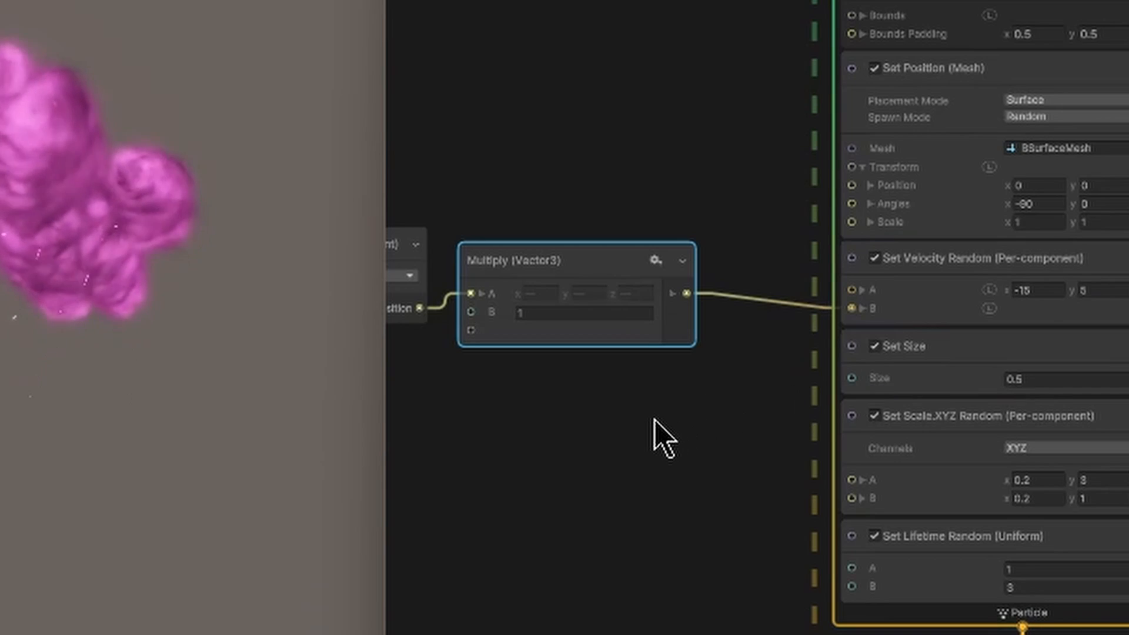
# - Create a second Multiply node fed by the same position output
pyautogui.moveTo(658, 438); pyautogui.dragTo(791, 436, button='middle')
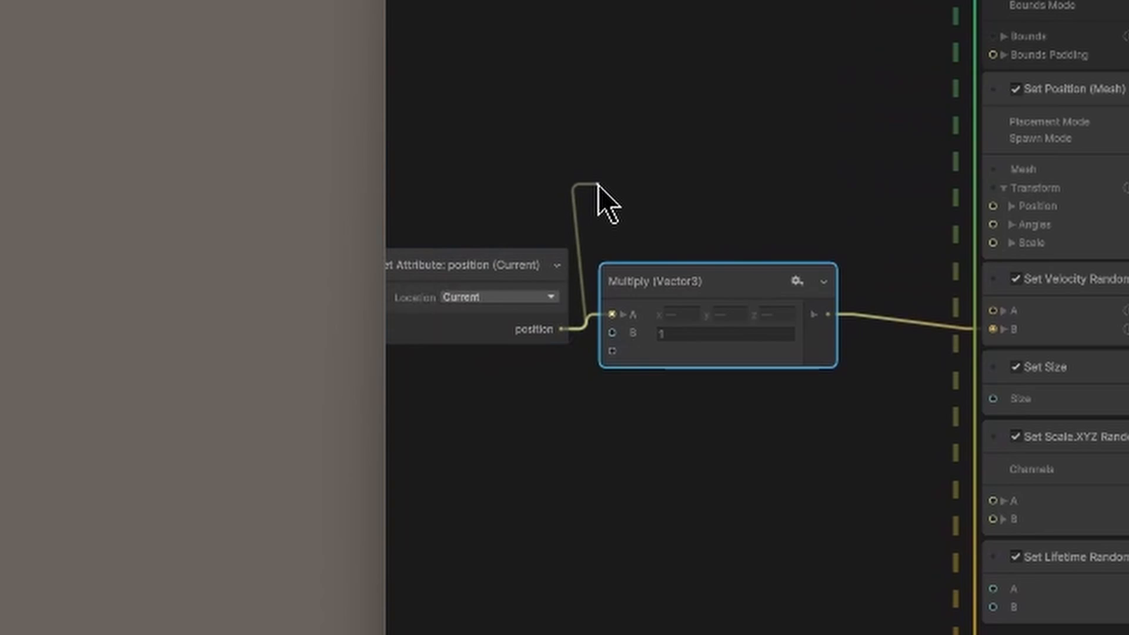
pyautogui.moveTo(598, 184); pyautogui.dragTo(599, 185)
pyautogui.write('mult')
pyautogui.press('Return')
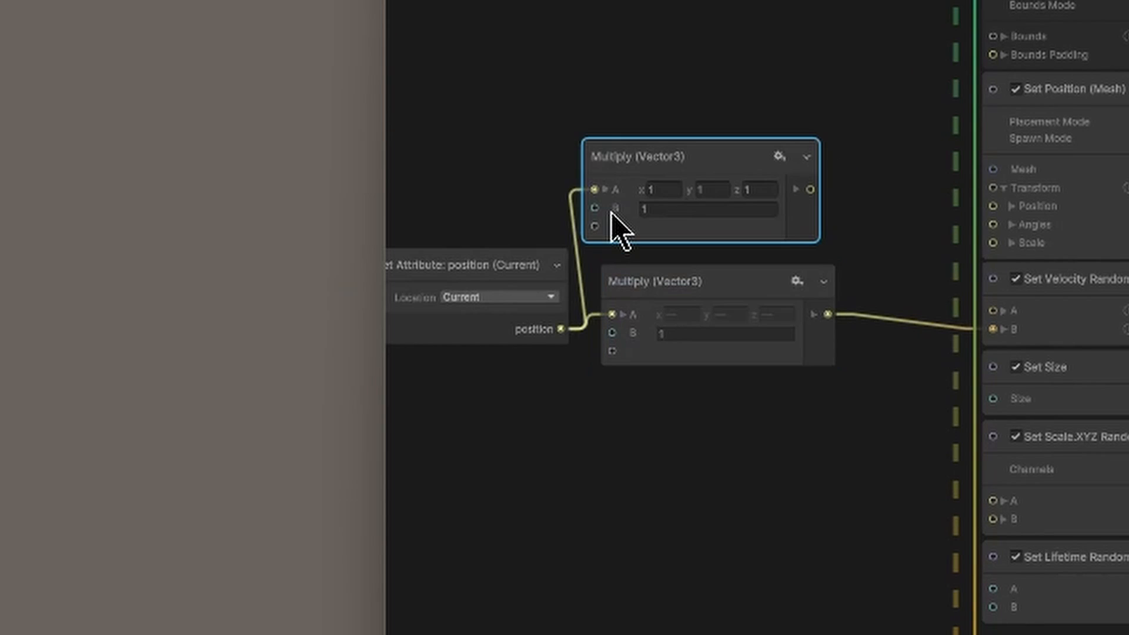
# - Stack the new Multiply node above the first one and connect its output to A of Set Velocity Random
pyautogui.moveTo(673, 154); pyautogui.dragTo(708, 122)
pyautogui.moveTo(809, 389); pyautogui.dragTo(612, 398, button='middle')
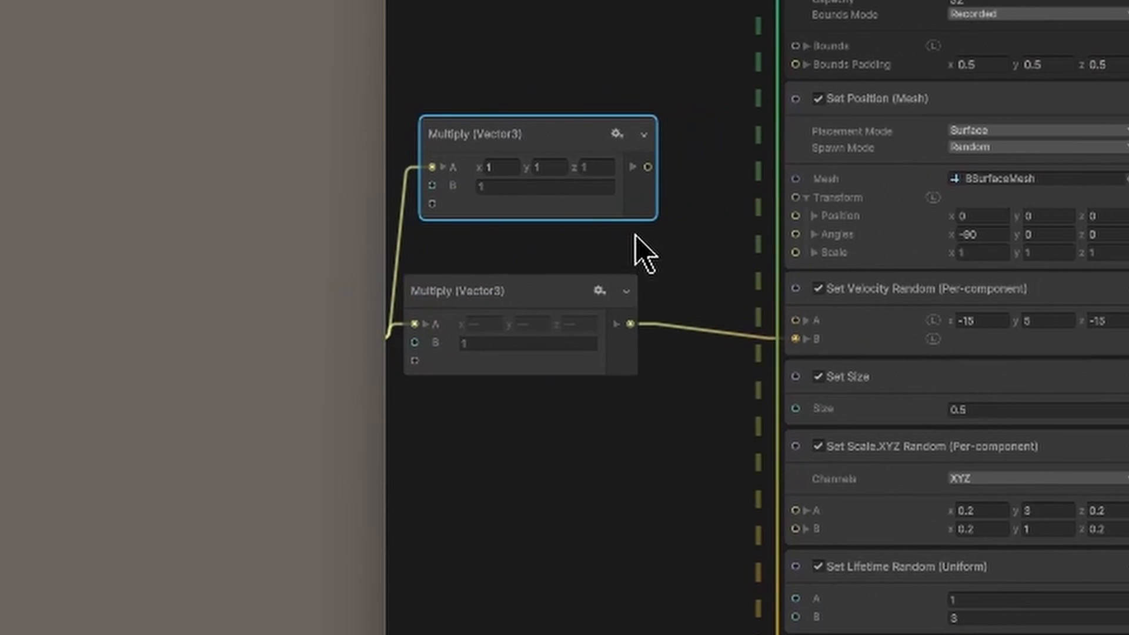
pyautogui.moveTo(556, 153); pyautogui.dragTo(643, 450)
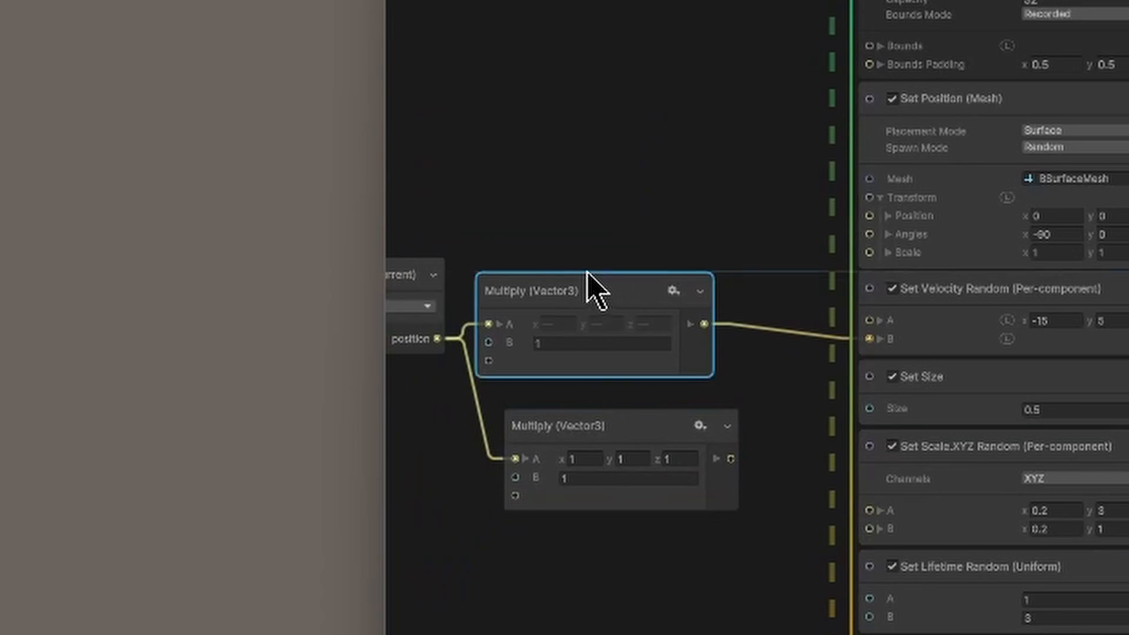
pyautogui.moveTo(588, 282); pyautogui.dragTo(613, 288)
pyautogui.moveTo(642, 428); pyautogui.dragTo(643, 159)
pyautogui.moveTo(858, 306); pyautogui.dragTo(860, 320)
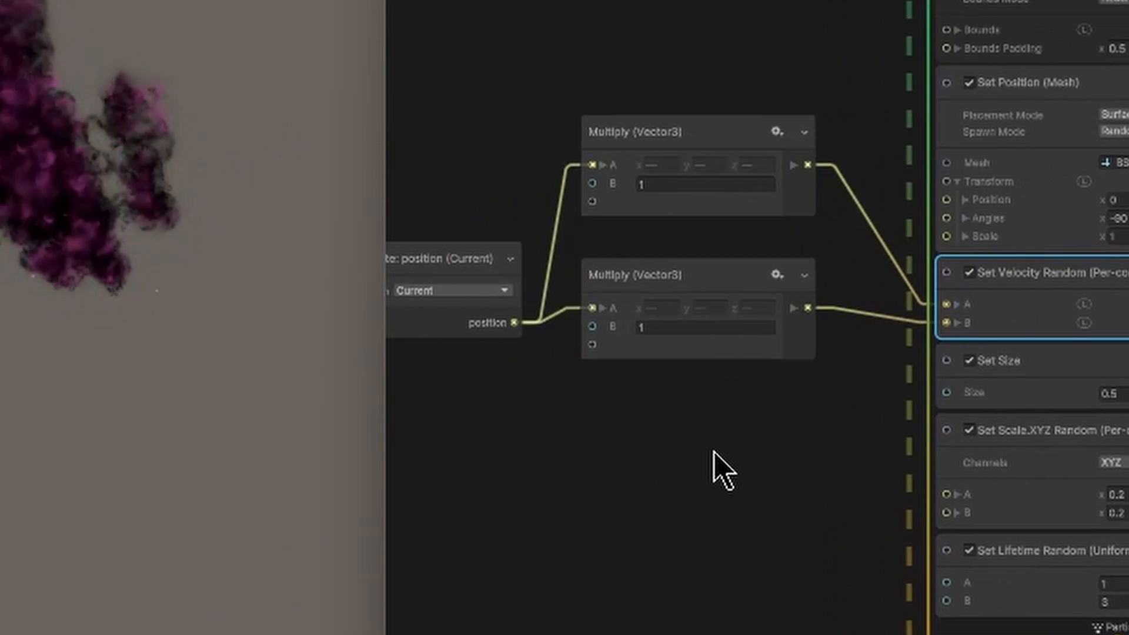
# - Save the graph and replay the effect with the position-driven spark velocity
pyautogui.scroll(3, 676, 488)
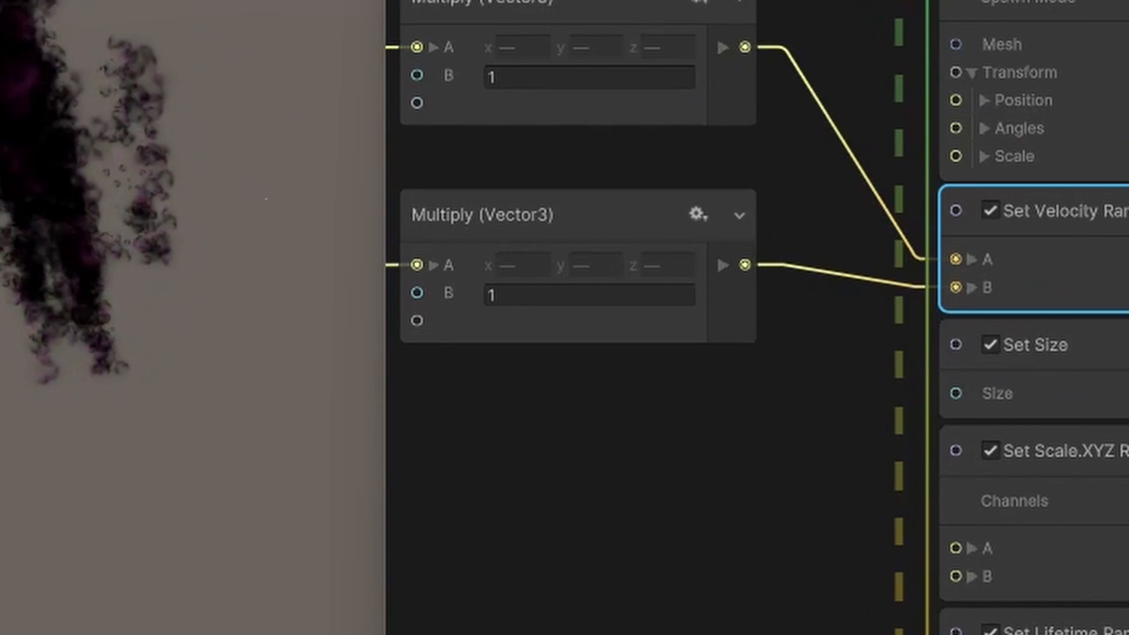
pyautogui.hotkey('ctrl', 's')
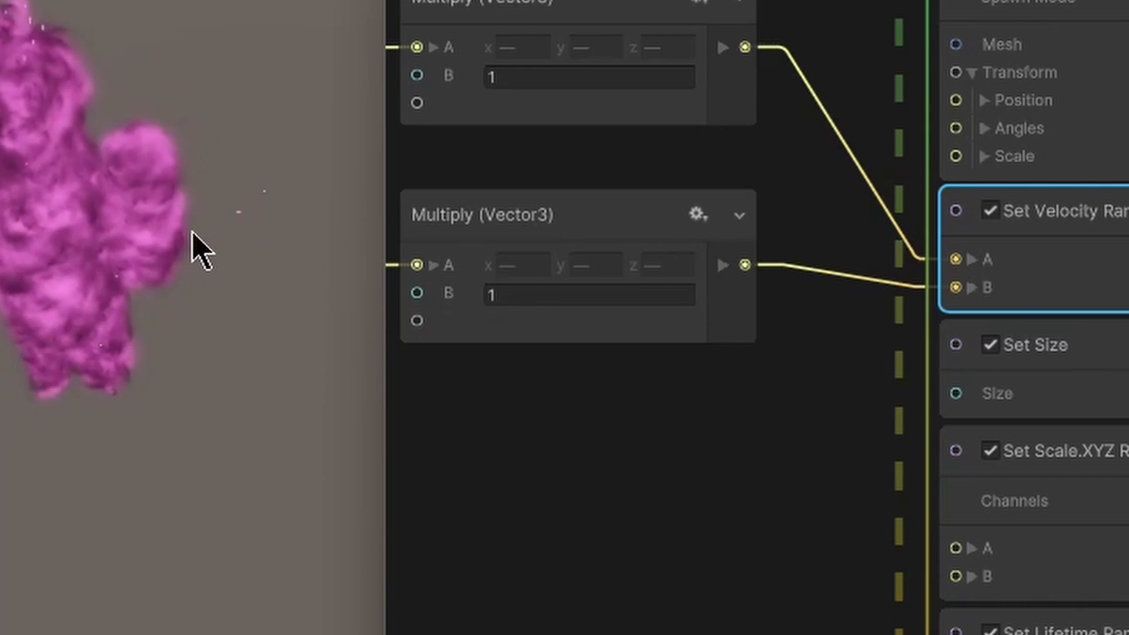
pyautogui.click(452, 7)
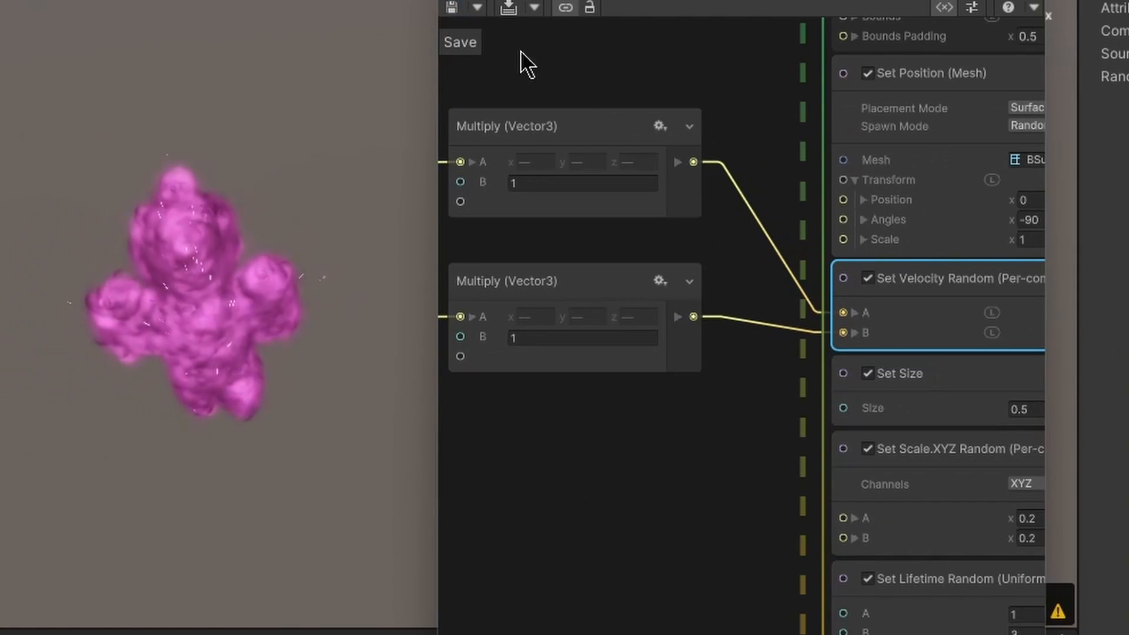
# - Set the sparks' Single Burst Count and Initialize Particle Capacity to 100, and save the graph
pyautogui.moveTo(745, 123); pyautogui.dragTo(635, 377, button='middle')
pyautogui.moveTo(682, 205); pyautogui.dragTo(586, 407, button='middle')
pyautogui.click(838, 200)
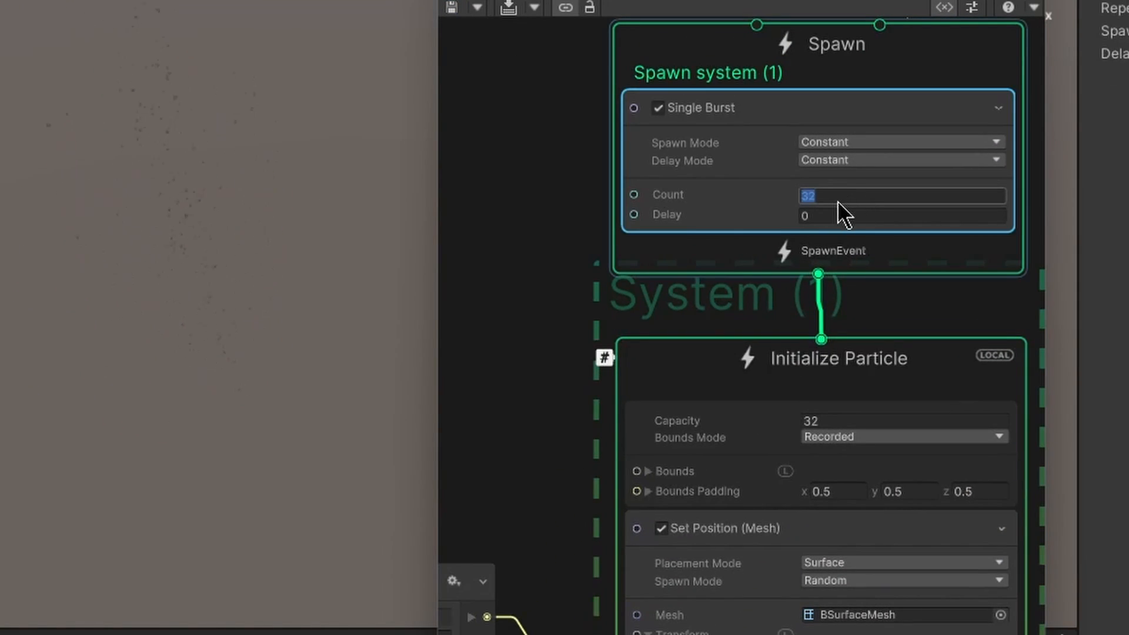
pyautogui.write('100')
pyautogui.press('Return')
pyautogui.doubleClick(831, 421)
pyautogui.write('100')
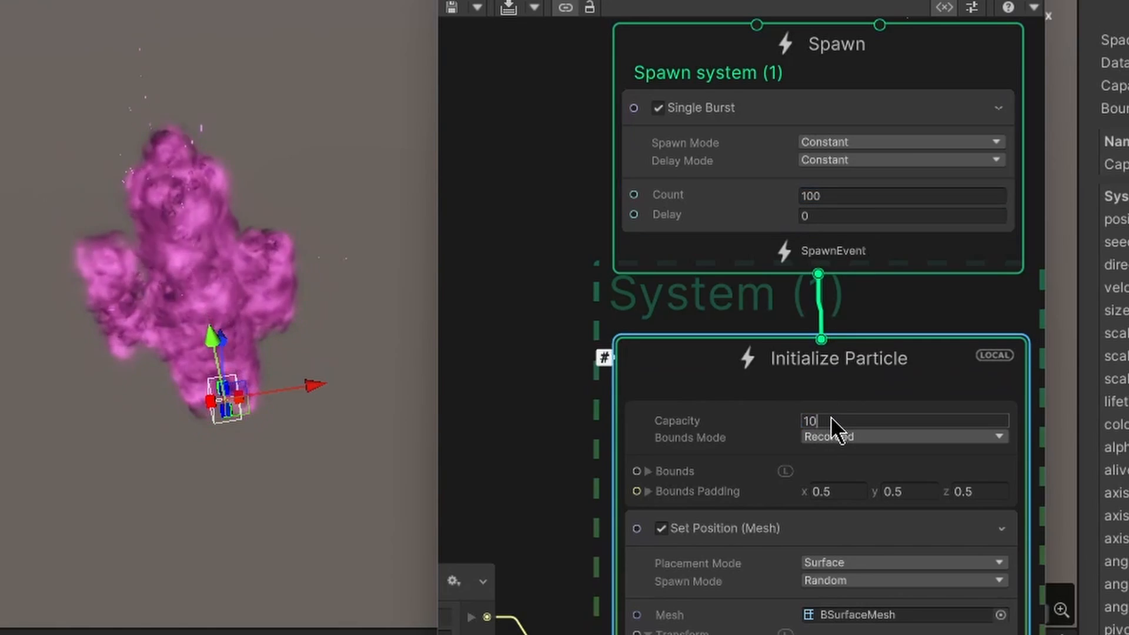
pyautogui.click(486, 442)
pyautogui.moveTo(529, 453); pyautogui.dragTo(625, 287, button='middle')
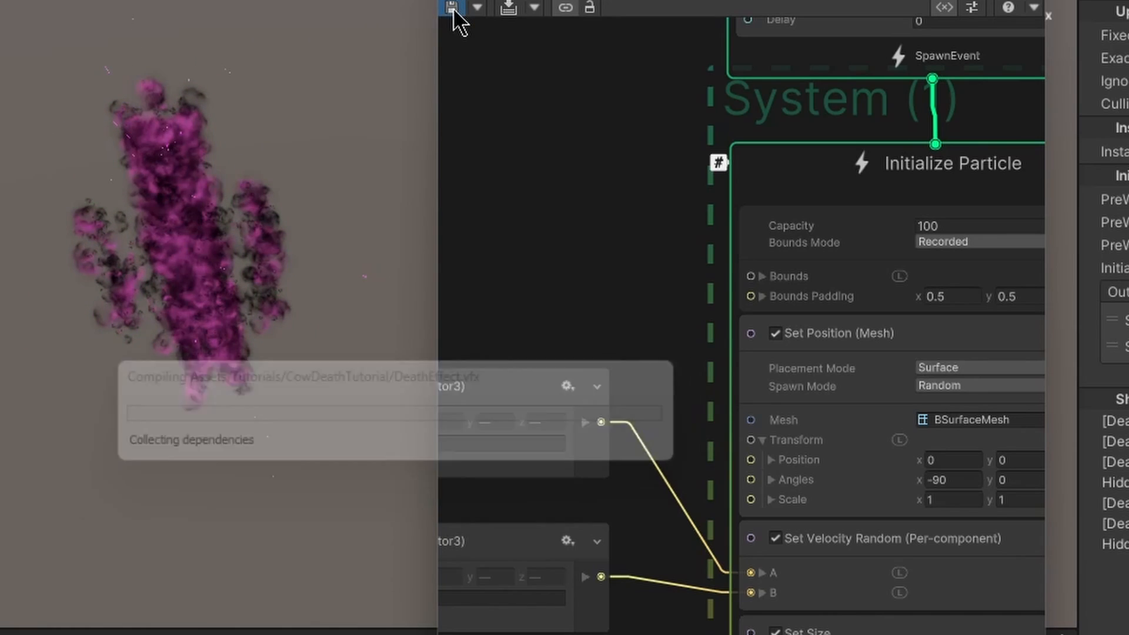
# - Raise the sparks' Single Burst Count and Initialize Particle Capacity to 1000, and save the graph
pyautogui.moveTo(592, 189); pyautogui.dragTo(462, 381, button='middle')
pyautogui.click(835, 194)
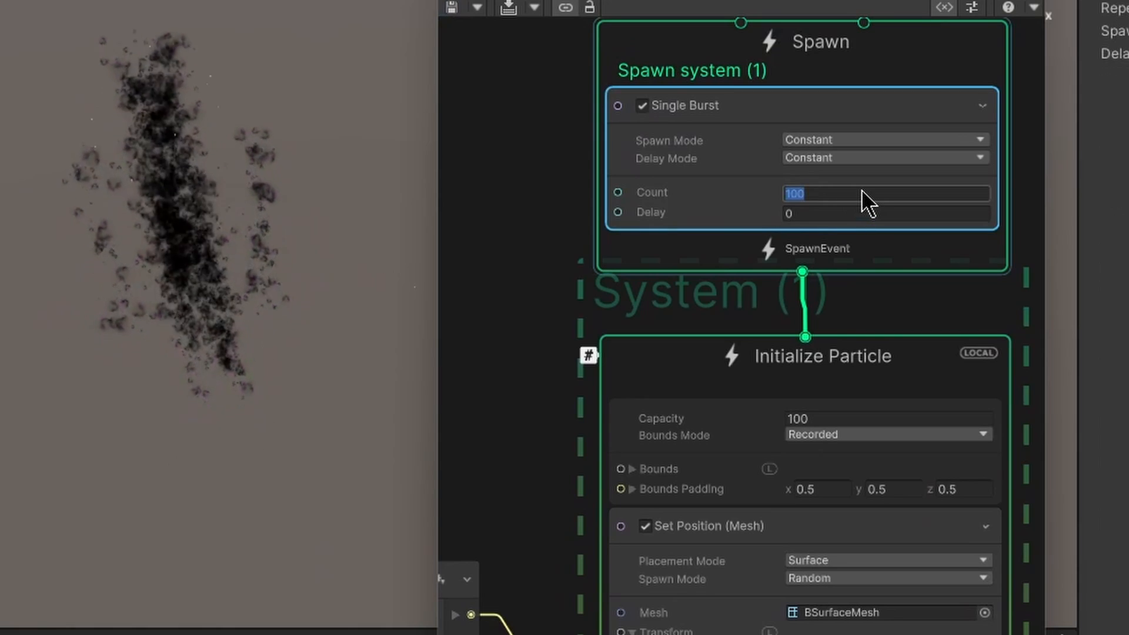
pyautogui.click(822, 192)
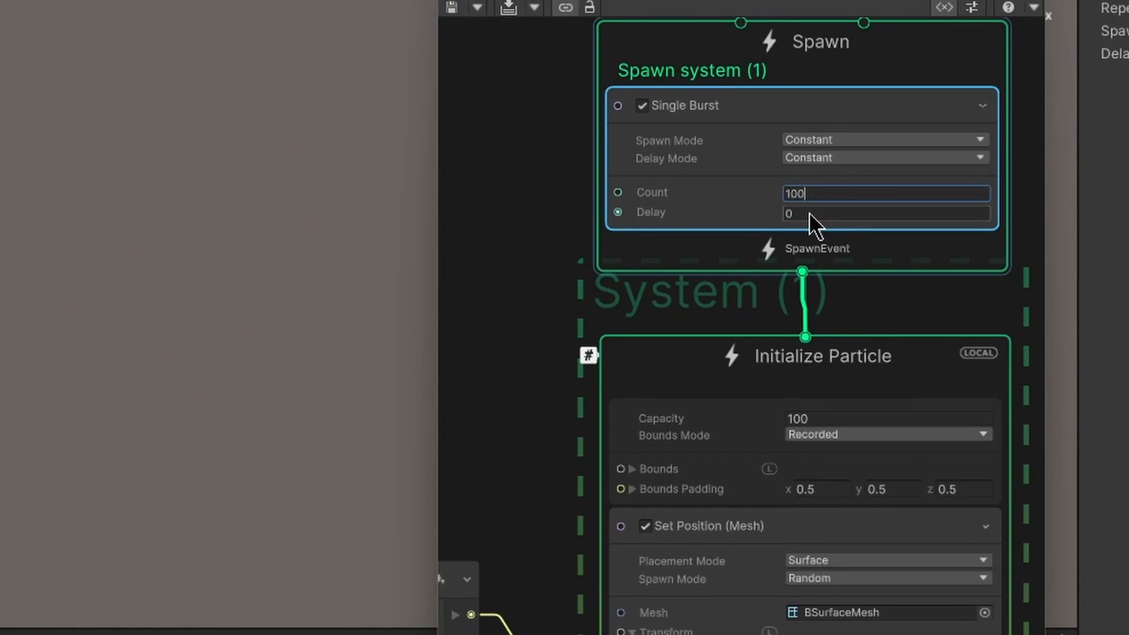
pyautogui.write('0')
pyautogui.click(829, 417)
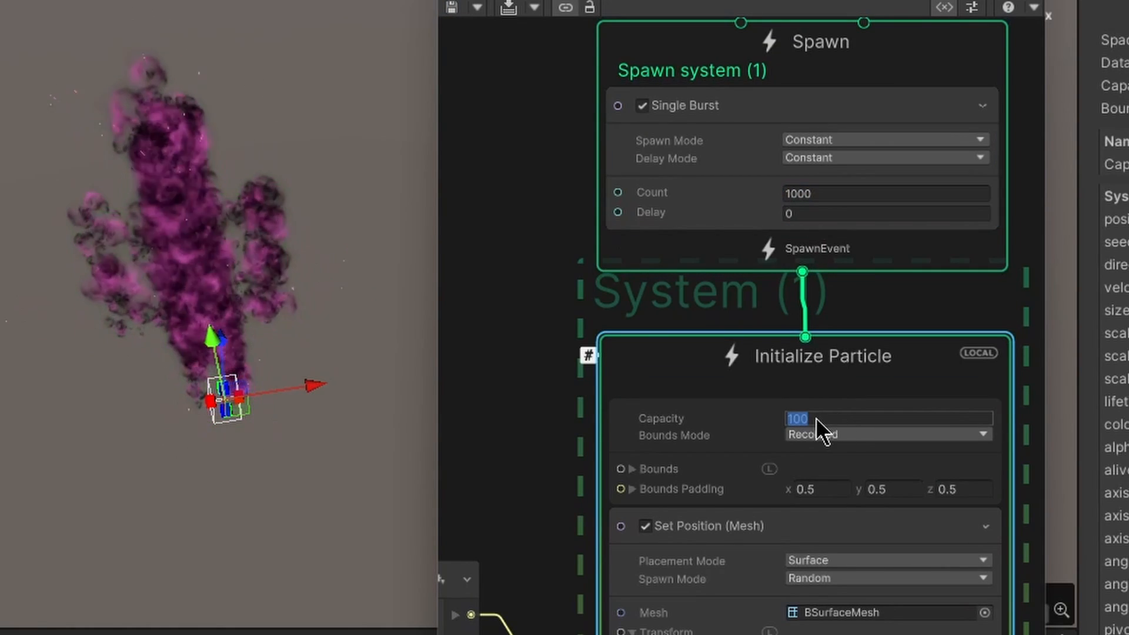
pyautogui.click(814, 419)
pyautogui.write('0')
pyautogui.click(451, 8)
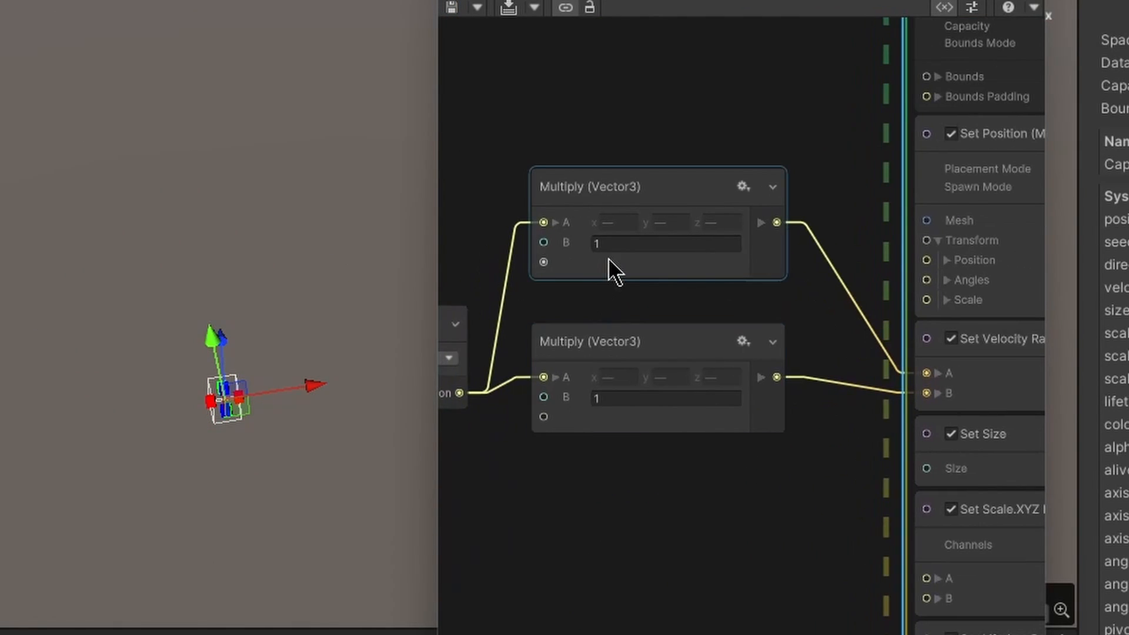
# - Add a Vector3 node below the Get Attribute: position node and connect it to B of the lower Multiply node
pyautogui.click(616, 246)
pyautogui.moveTo(709, 538); pyautogui.dragTo(799, 523, button='middle')
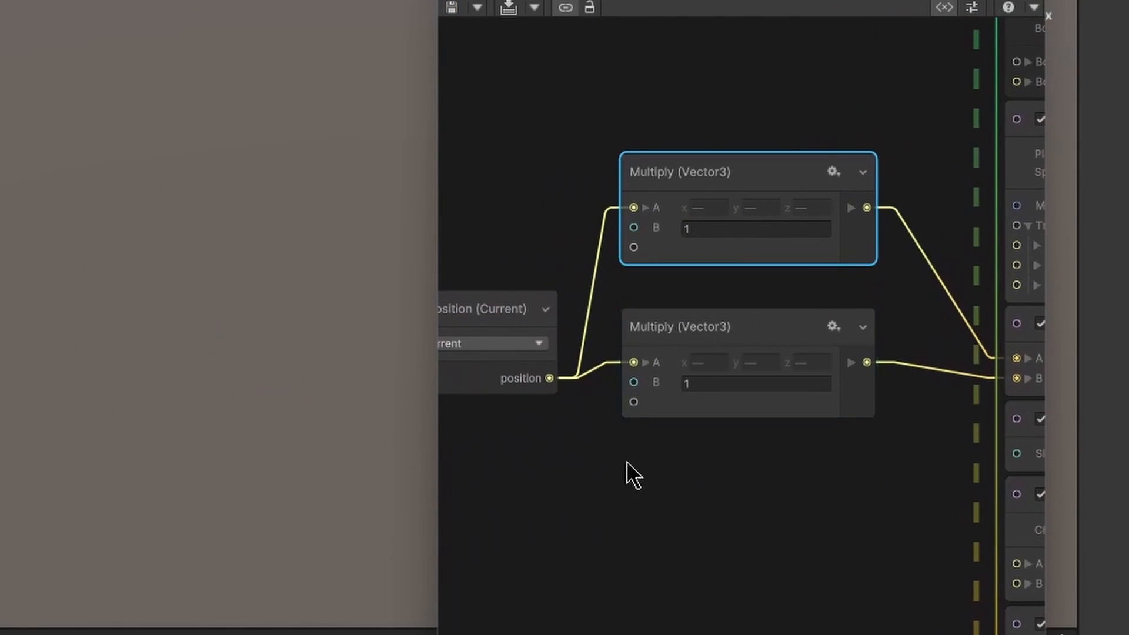
pyautogui.moveTo(627, 464); pyautogui.dragTo(685, 544, button='middle')
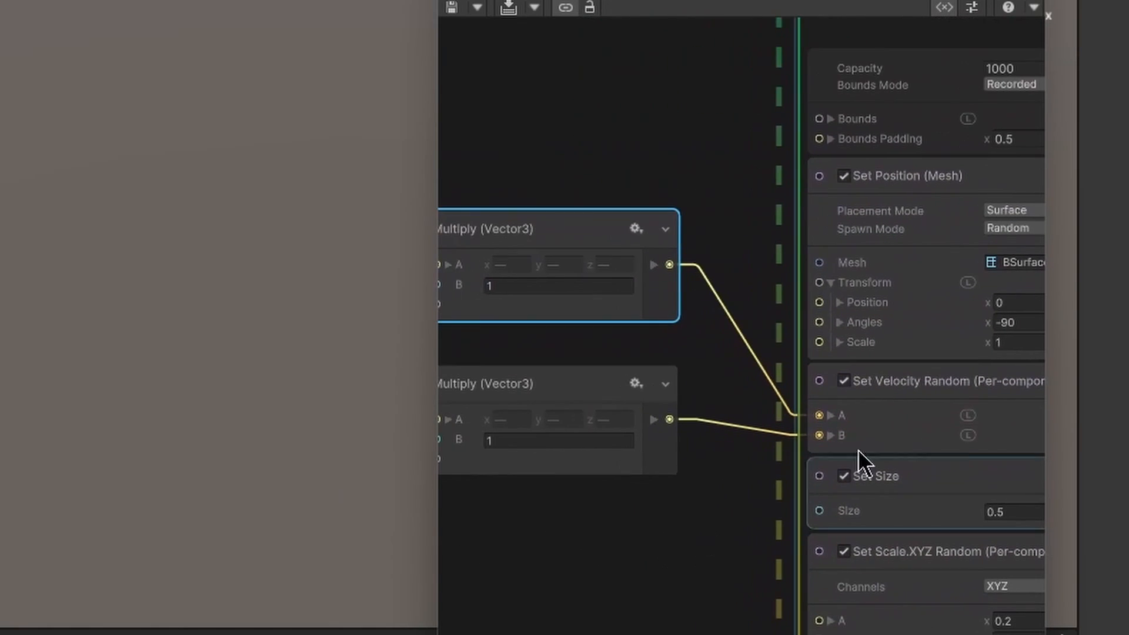
pyautogui.moveTo(668, 500); pyautogui.dragTo(820, 432, button='middle')
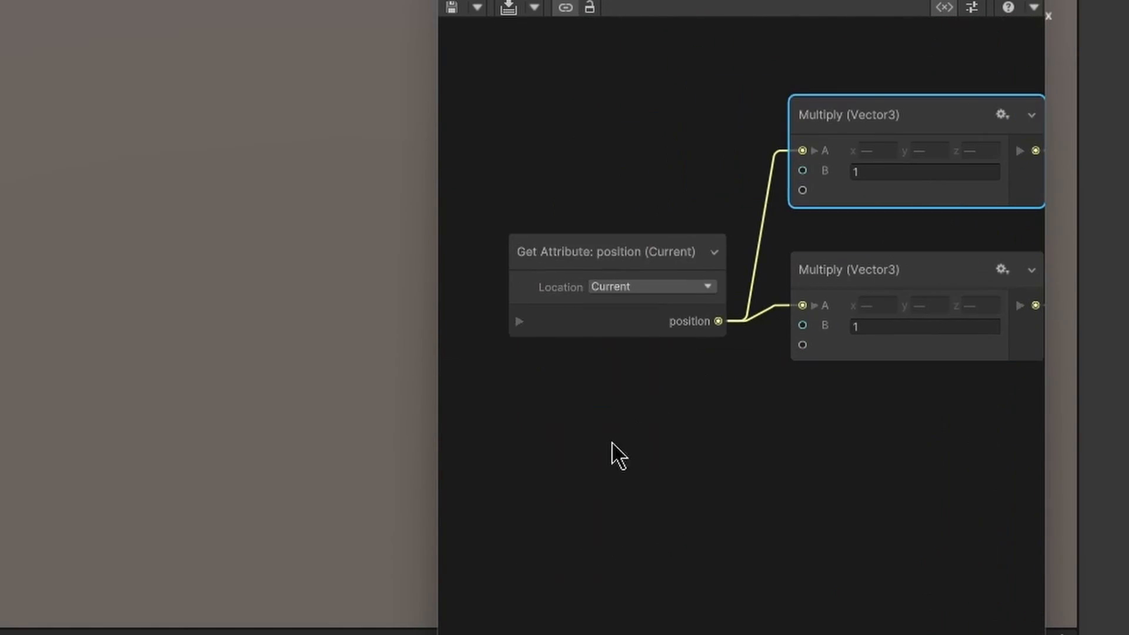
pyautogui.rightClick(664, 434)
pyautogui.click(656, 442)
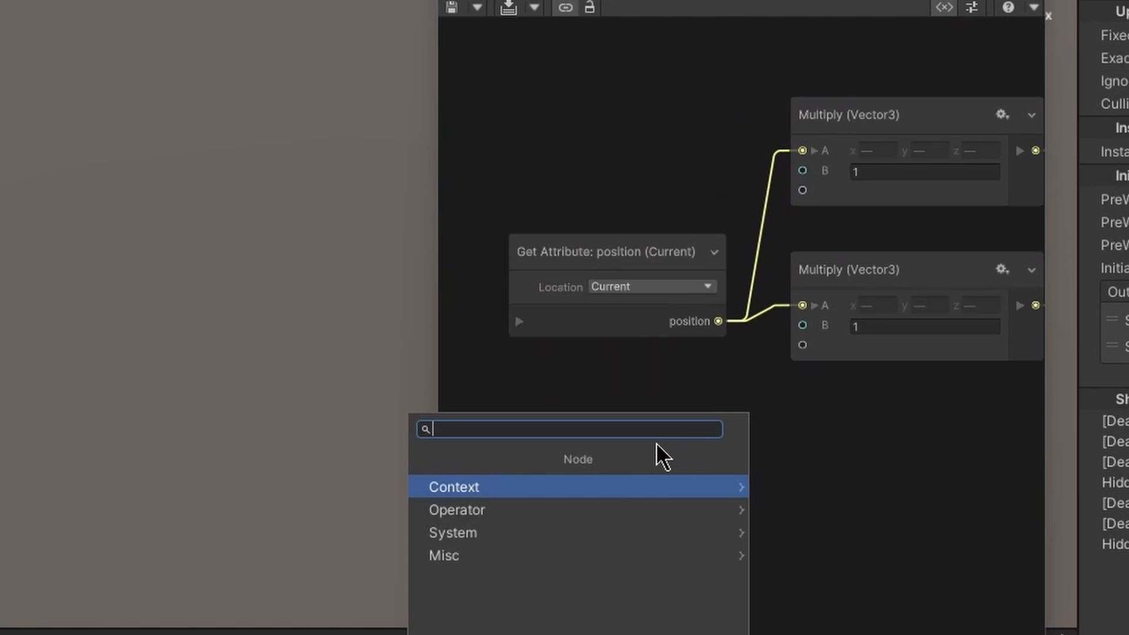
pyautogui.write('vecto')
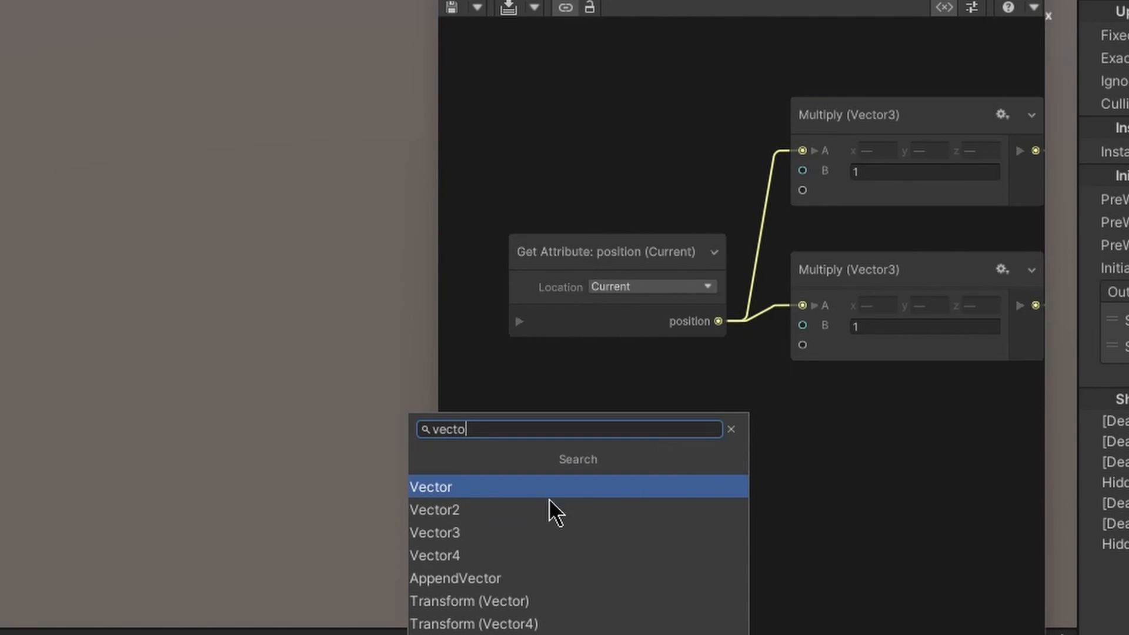
pyautogui.click(558, 531)
pyautogui.moveTo(812, 338); pyautogui.dragTo(804, 326)
pyautogui.moveTo(739, 472); pyautogui.dragTo(666, 440)
pyautogui.moveTo(909, 509); pyautogui.dragTo(725, 573, button='middle')
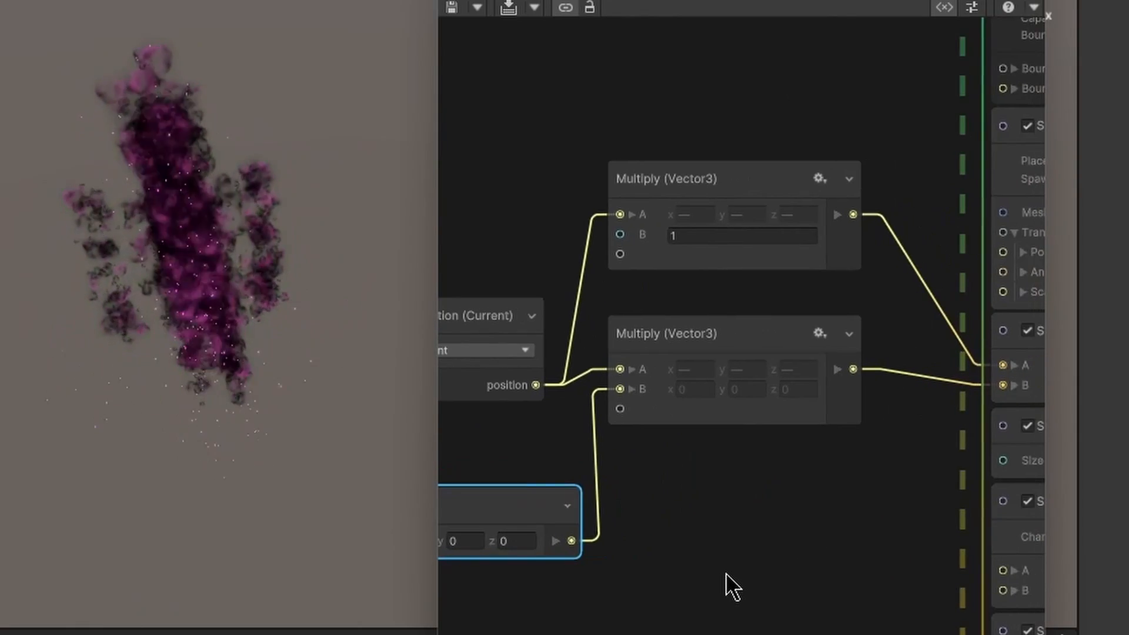
# - Set the Vector3 node feeding B of the lower Multiply node to X 5, Y 5, Z 5
pyautogui.moveTo(502, 514); pyautogui.dragTo(679, 450, button='middle')
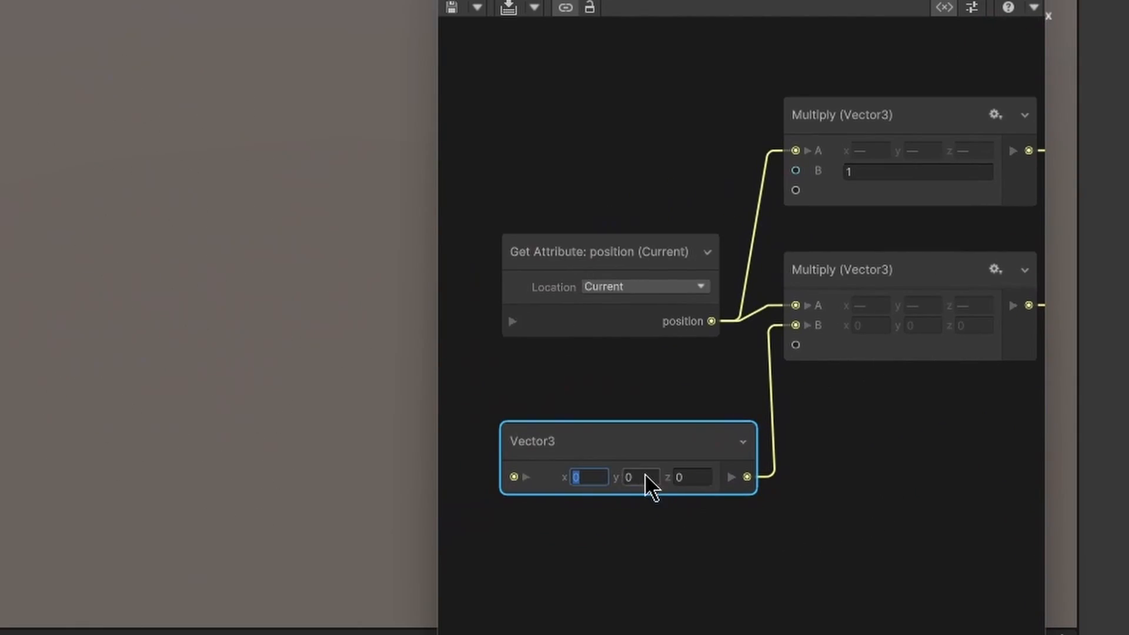
pyautogui.write('5')
pyautogui.click(685, 476)
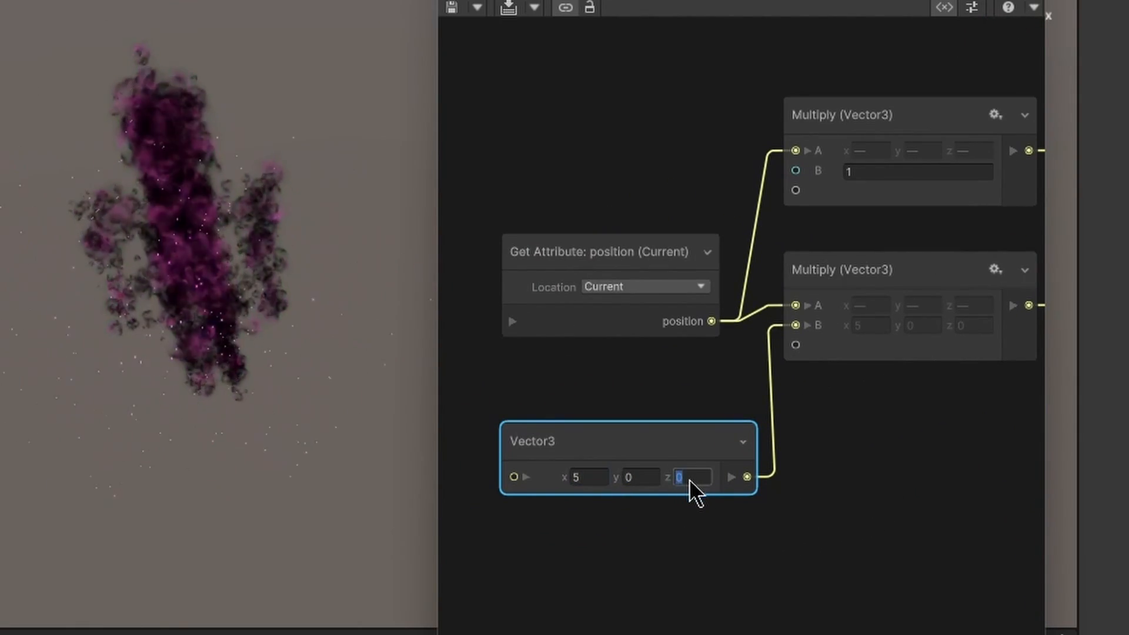
pyautogui.write('5')
pyautogui.click(636, 476)
pyautogui.write('5')
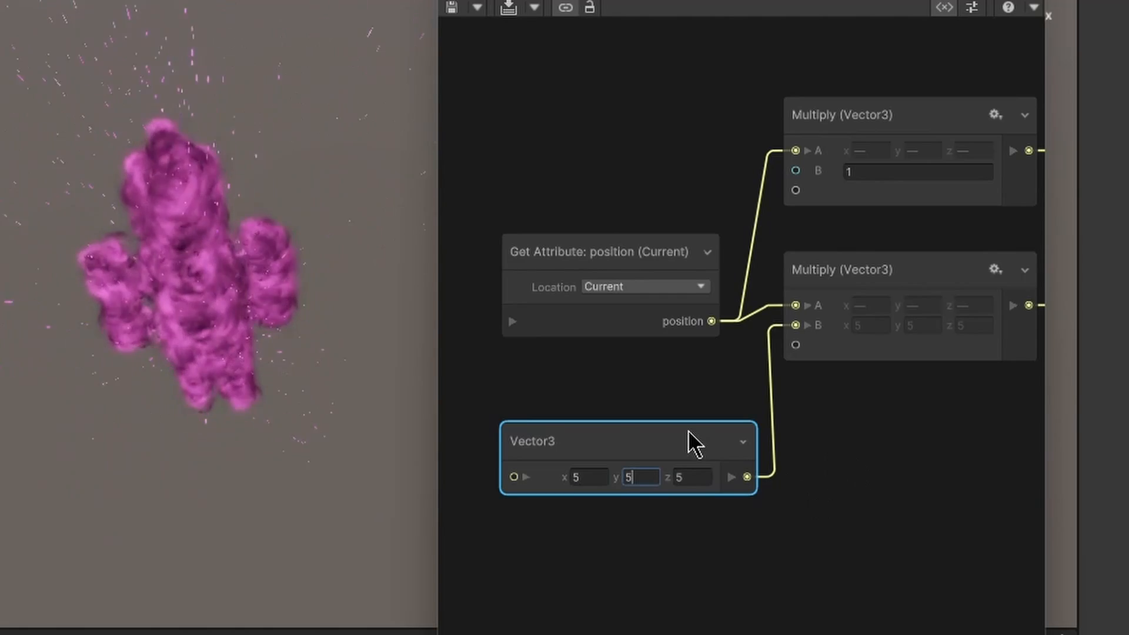
# - Duplicate the Vector3 node, place the copy above Get Attribute: position, and connect it to B of the upper Multiply node
pyautogui.moveTo(820, 390); pyautogui.dragTo(816, 481, button='middle')
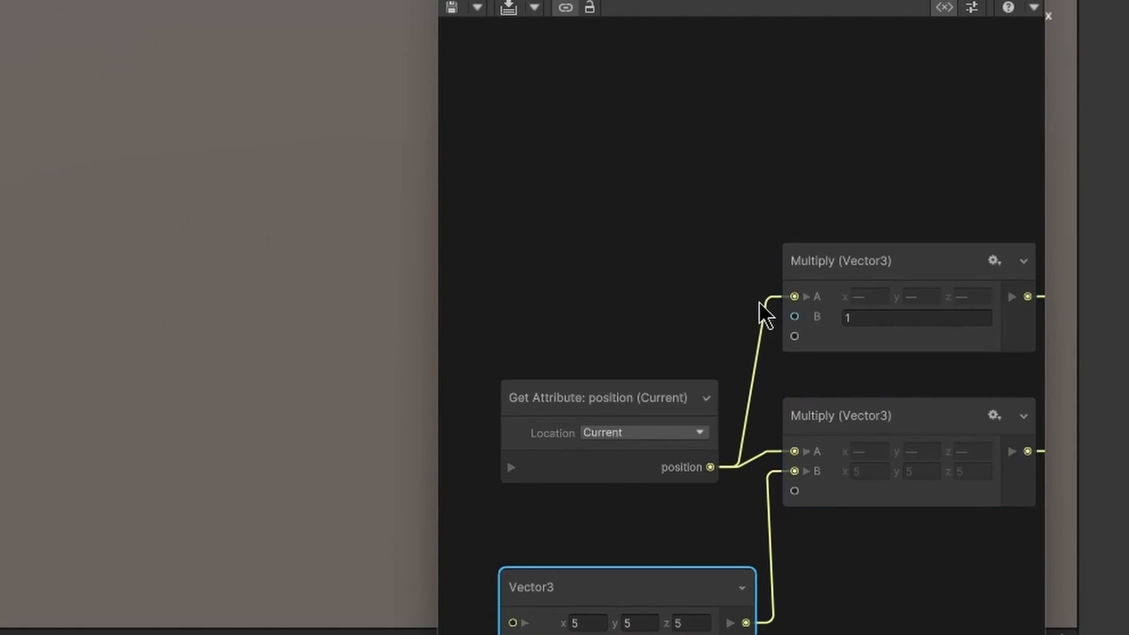
pyautogui.hotkey('ctrl', 'v')
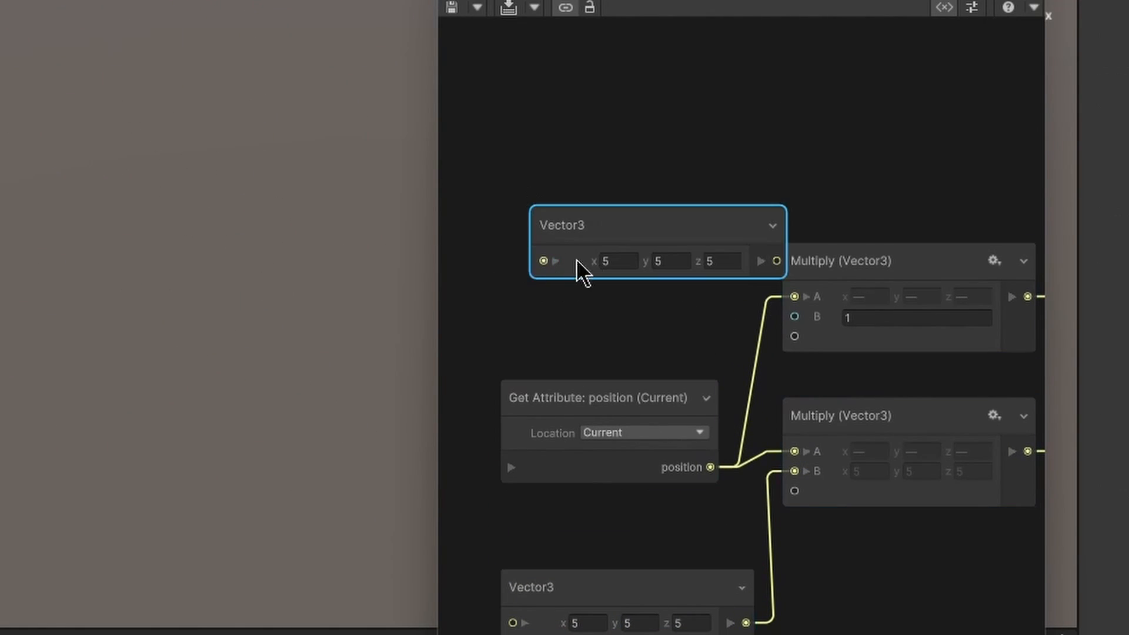
pyautogui.moveTo(613, 222); pyautogui.dragTo(694, 204)
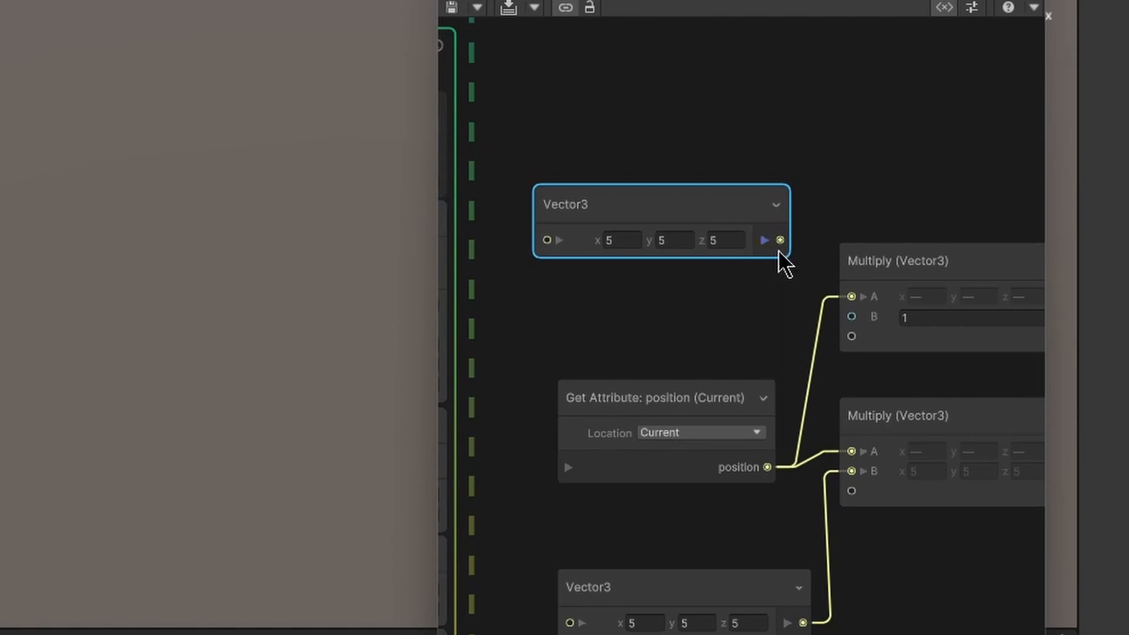
pyautogui.moveTo(826, 322); pyautogui.dragTo(828, 321)
# - Set the Vector3 node feeding the upper Multiply node to X -5, Y 0, Z -5
pyautogui.click(676, 240)
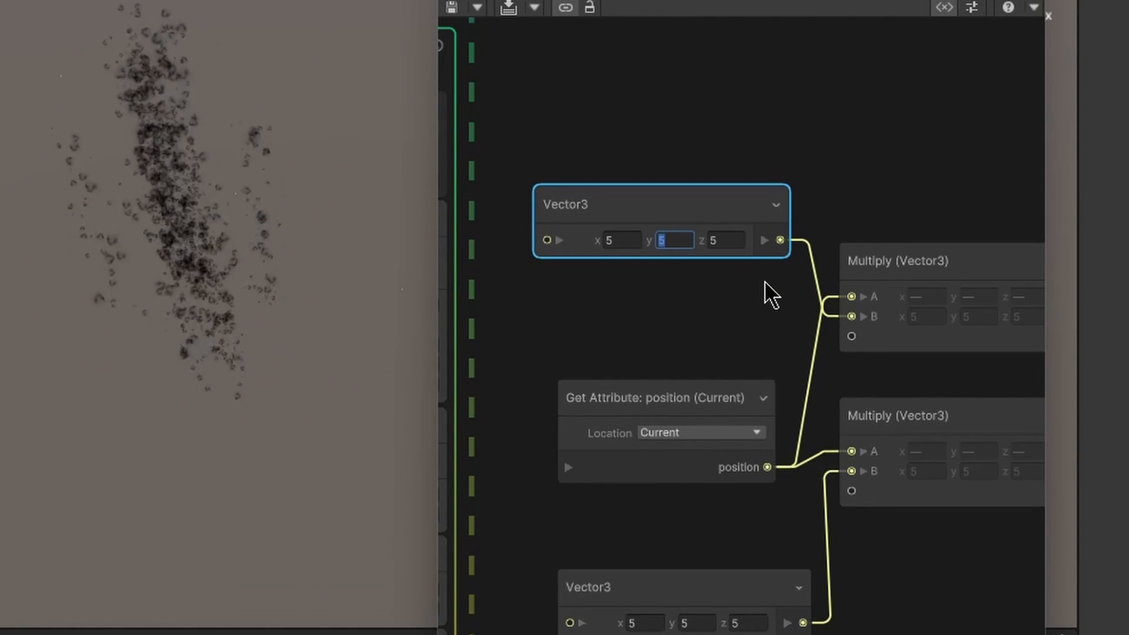
pyautogui.write('0')
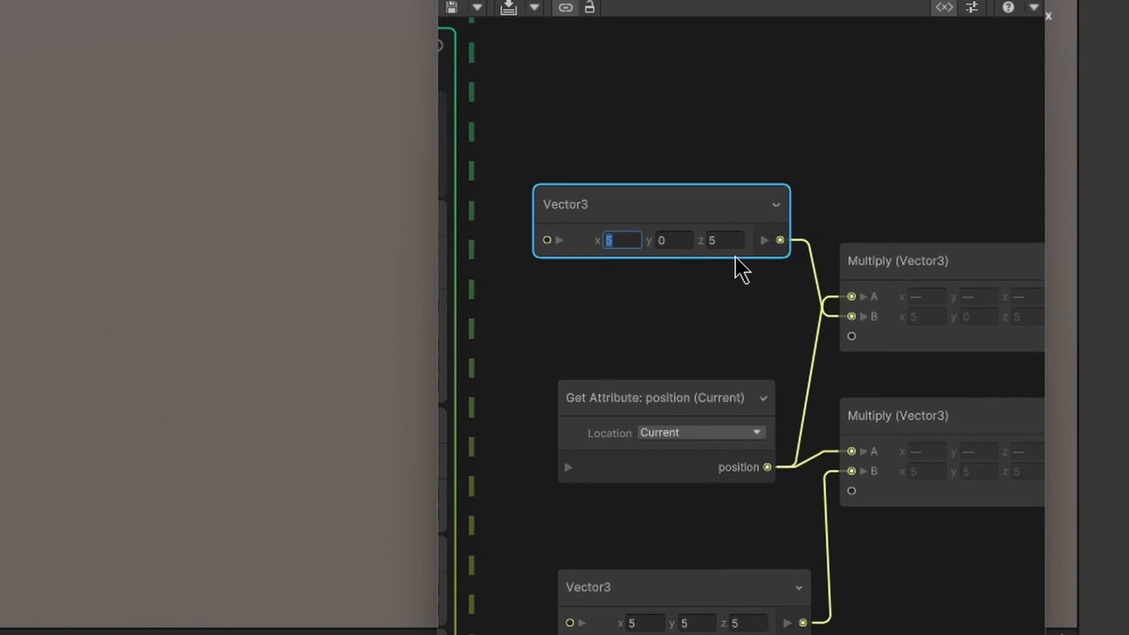
pyautogui.write('-5')
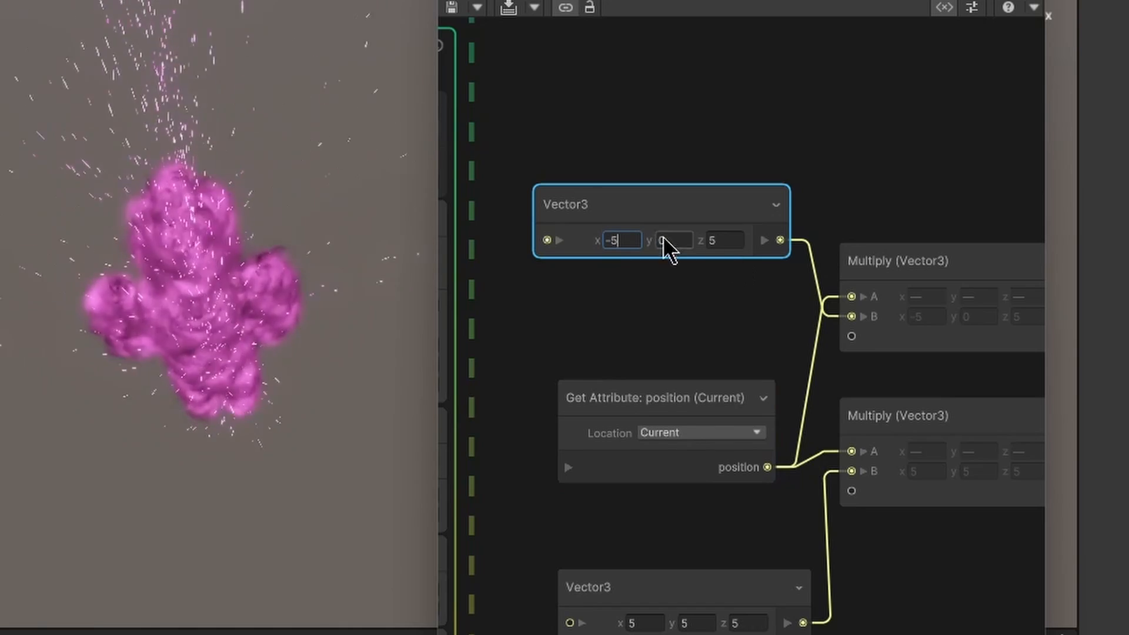
pyautogui.click(719, 238)
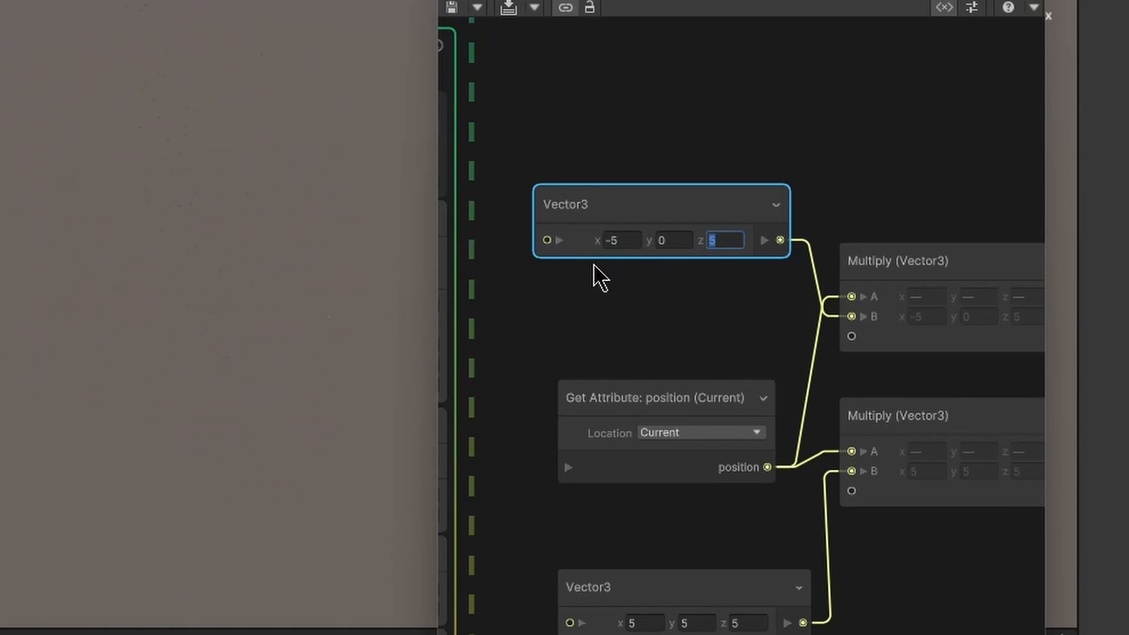
pyautogui.write('-5')
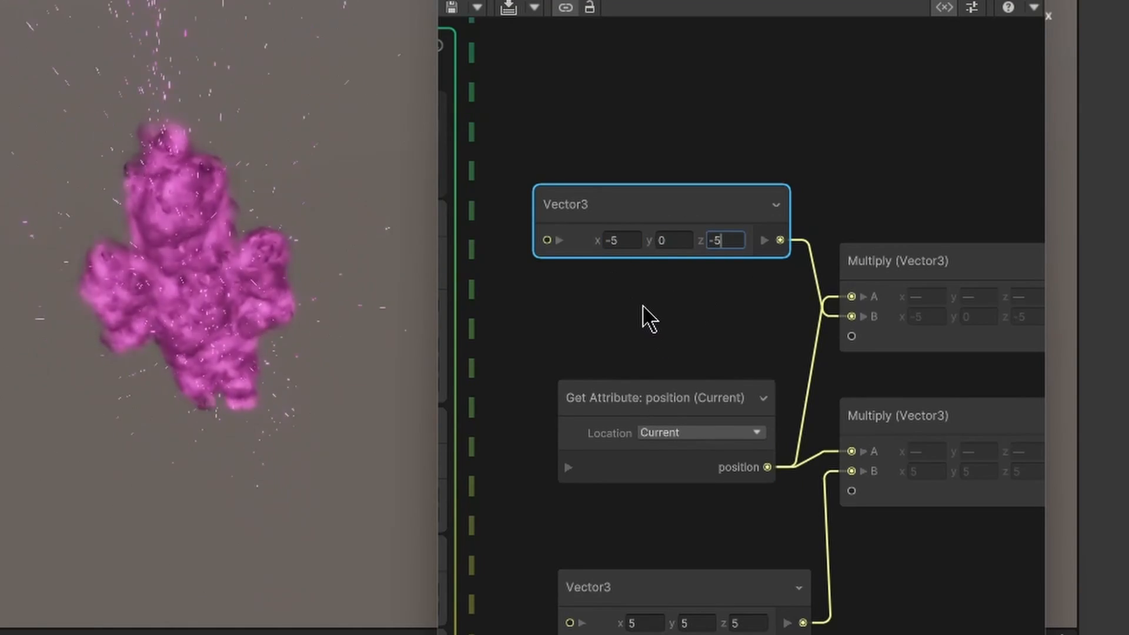
# - Delete the Vector3 node connected to the upper Multiply node and save the graph
pyautogui.moveTo(710, 316); pyautogui.dragTo(602, 281, button='middle')
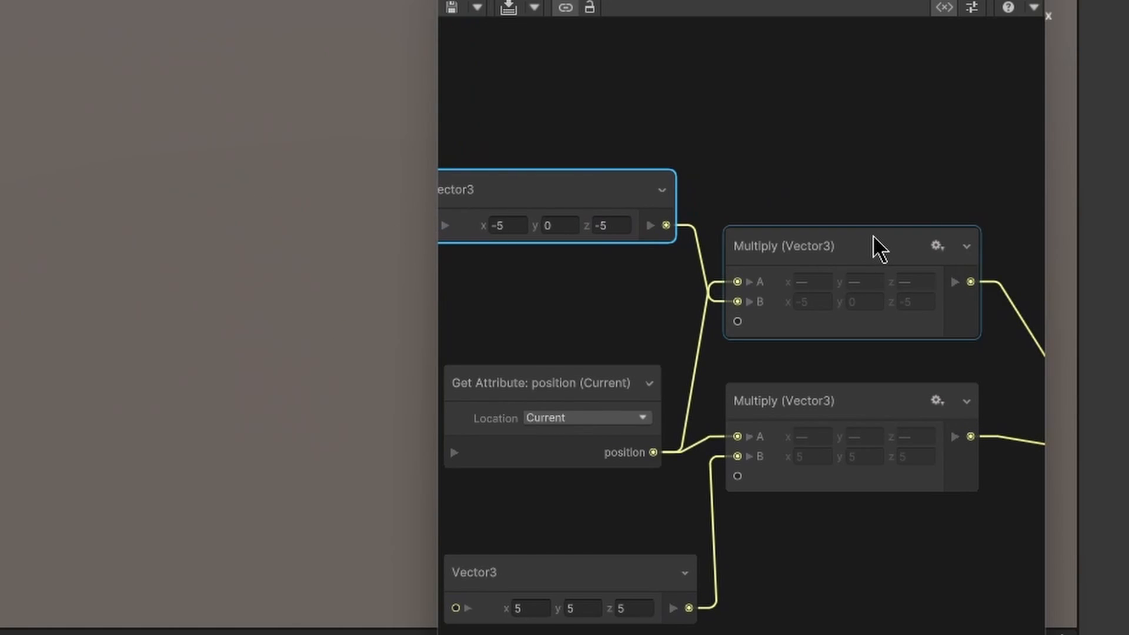
pyautogui.press('Delete')
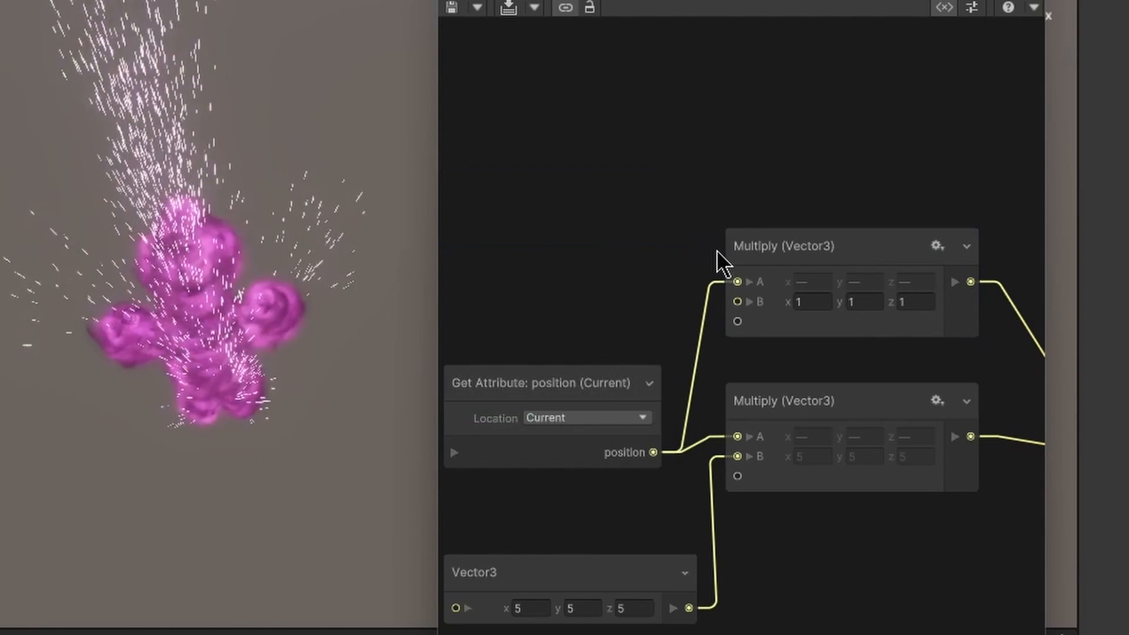
pyautogui.moveTo(578, 254); pyautogui.dragTo(601, 150, button='middle')
pyautogui.scroll(-2, 769, 362)
pyautogui.moveTo(743, 275); pyautogui.dragTo(446, 249, button='middle')
pyautogui.click(546, 316)
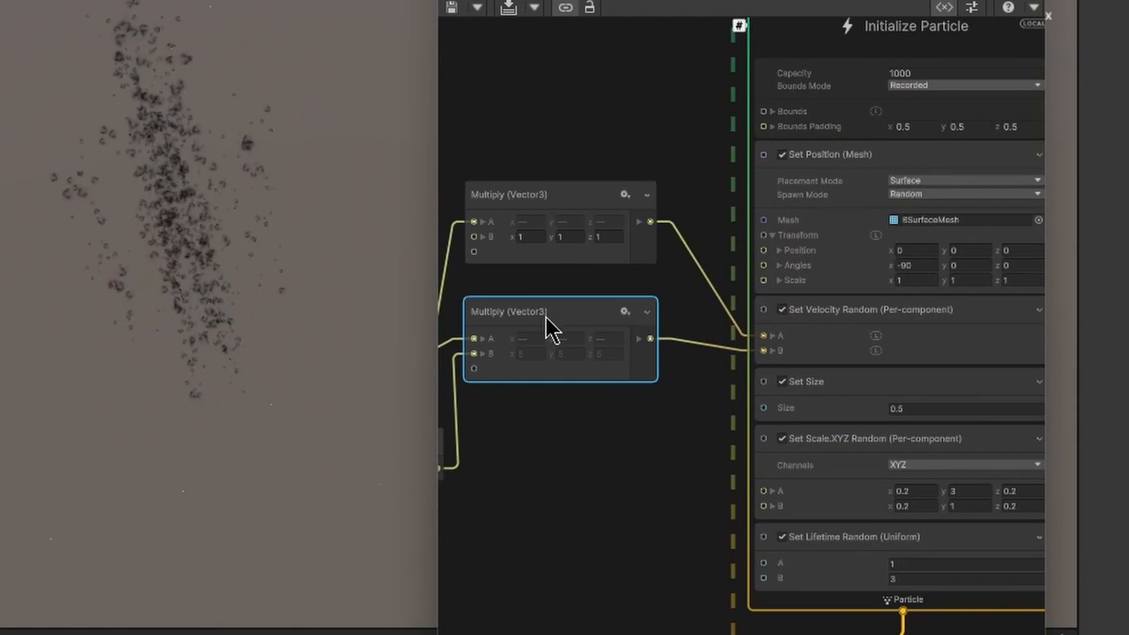
pyautogui.moveTo(590, 428); pyautogui.dragTo(800, 452, button='middle')
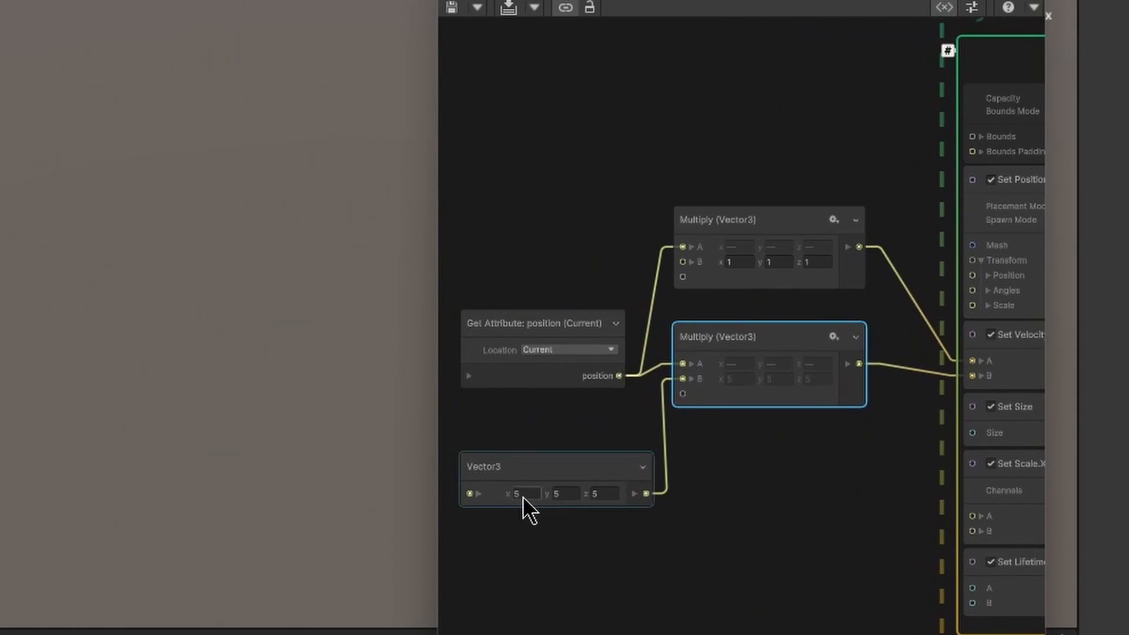
pyautogui.click(447, 9)
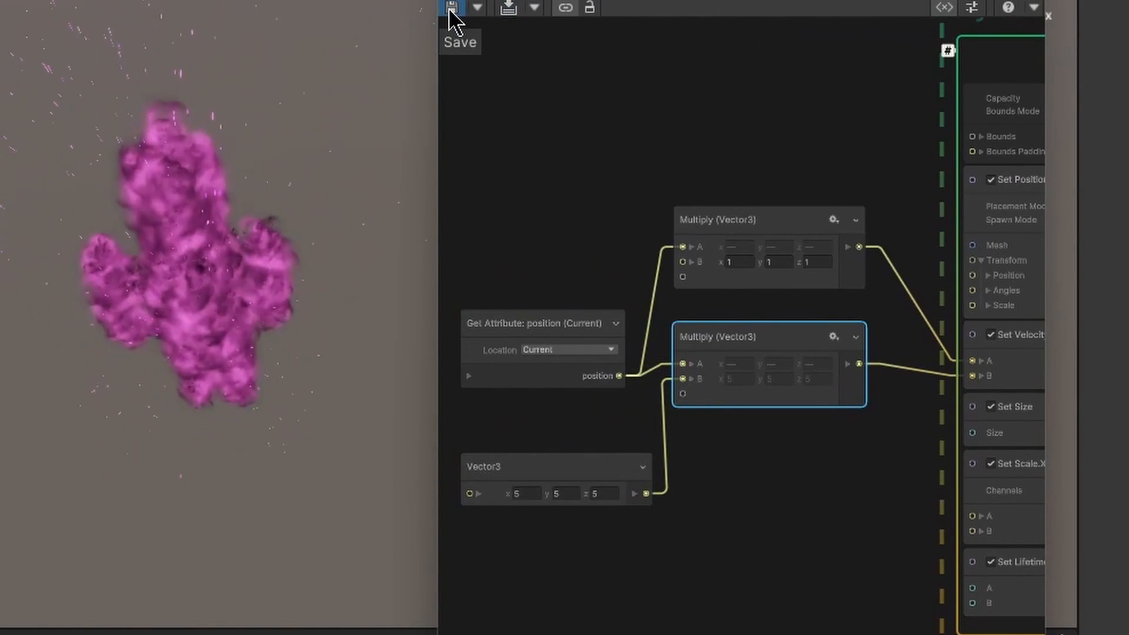
# - Set the remaining Vector3 node below Get Attribute: position to X 2, Y 2, Z 2
pyautogui.click(527, 493)
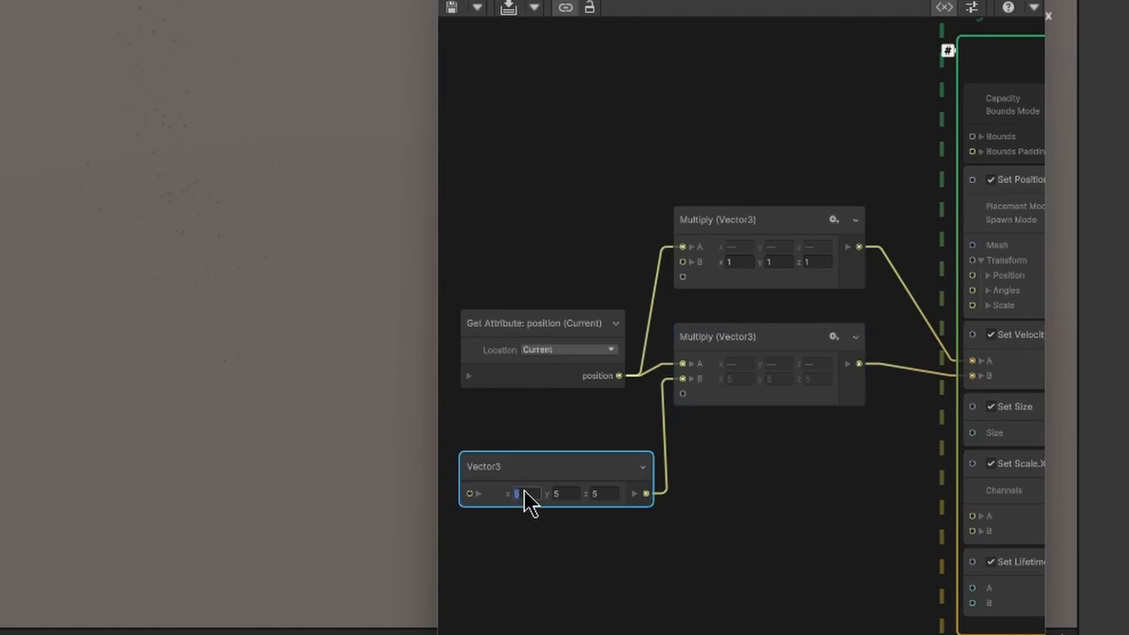
pyautogui.write('2')
pyautogui.click(566, 493)
pyautogui.write('2')
pyautogui.click(605, 494)
pyautogui.write('2')
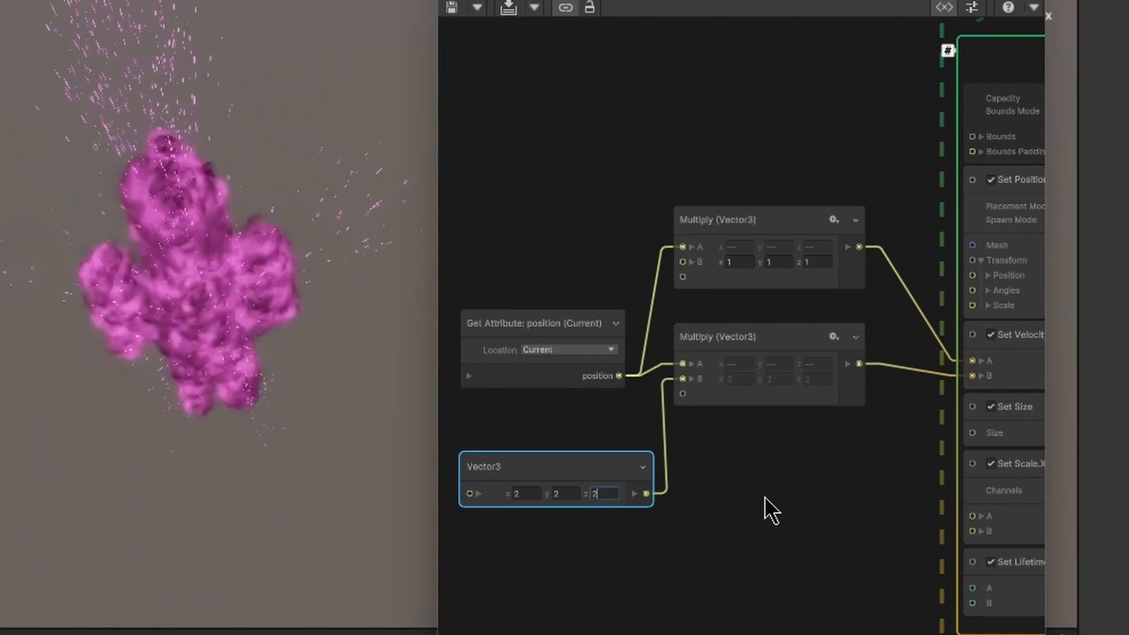
# - Save the graph repeatedly to replay the effect and examine the spark burst in the scene from adjusted view angles
pyautogui.moveTo(192, 483); pyautogui.dragTo(201, 242, button='right')
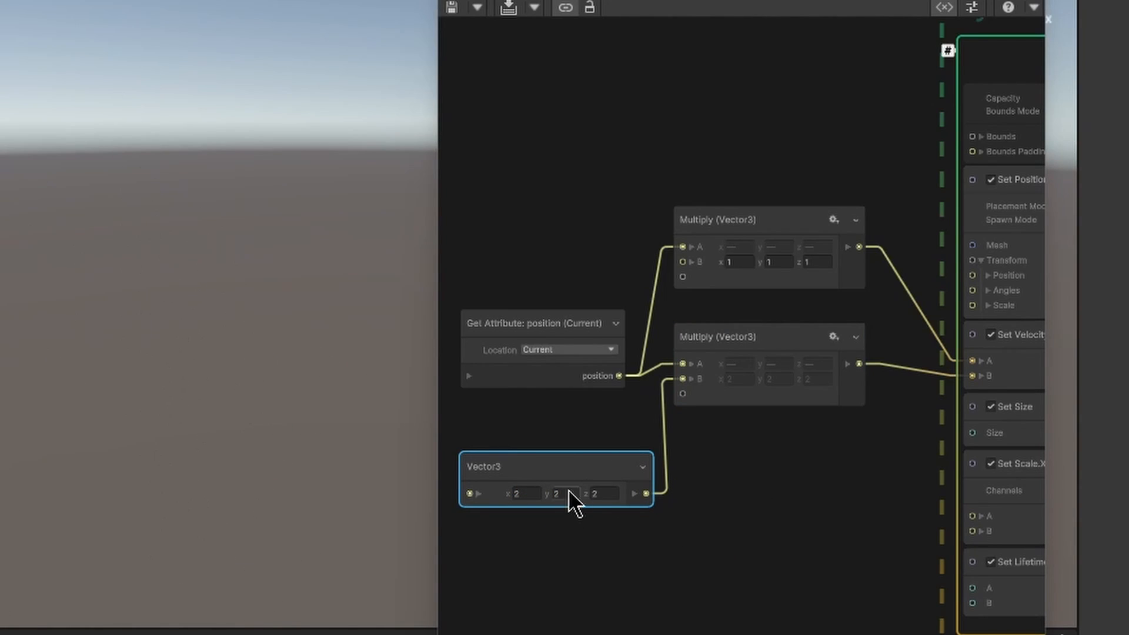
pyautogui.moveTo(788, 552); pyautogui.dragTo(845, 611, button='middle')
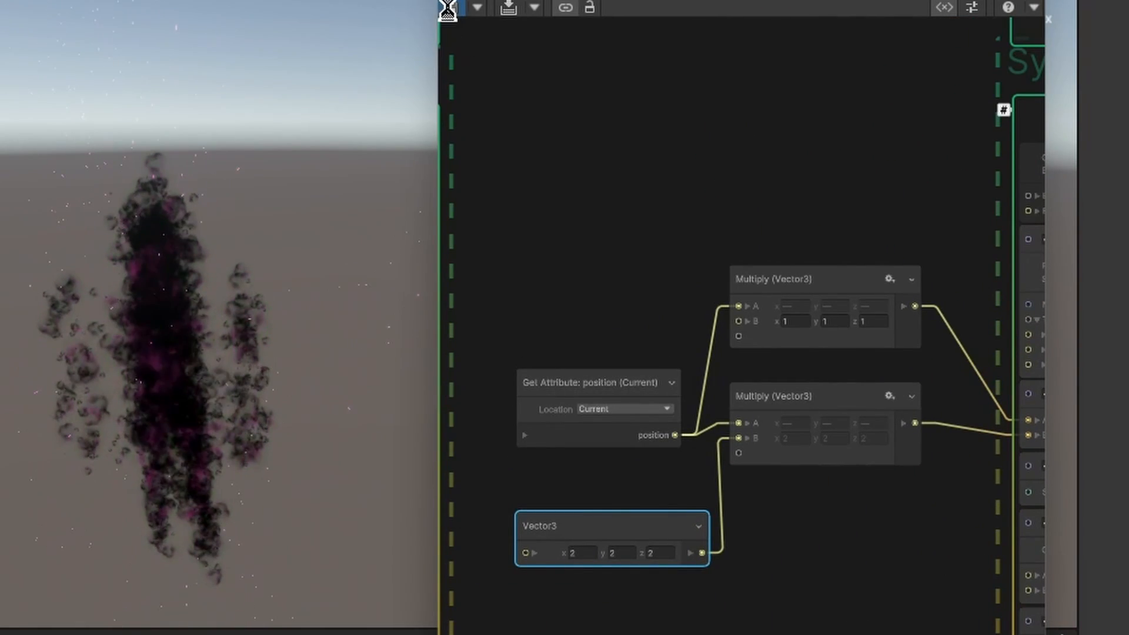
pyautogui.click(448, 8)
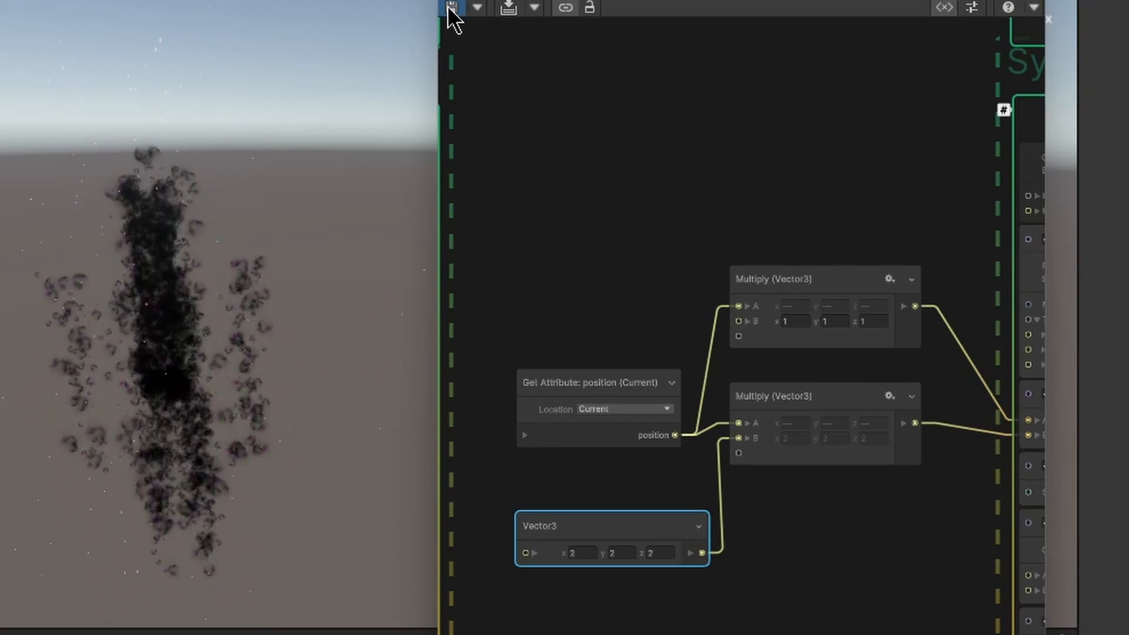
pyautogui.keyDown('alt'); pyautogui.moveTo(304, 321); pyautogui.dragTo(295, 265); pyautogui.keyUp('alt')
pyautogui.moveTo(295, 265); pyautogui.dragTo(288, 198, button='middle')
pyautogui.keyDown('alt'); pyautogui.moveTo(288, 198); pyautogui.dragTo(280, 347); pyautogui.keyUp('alt')
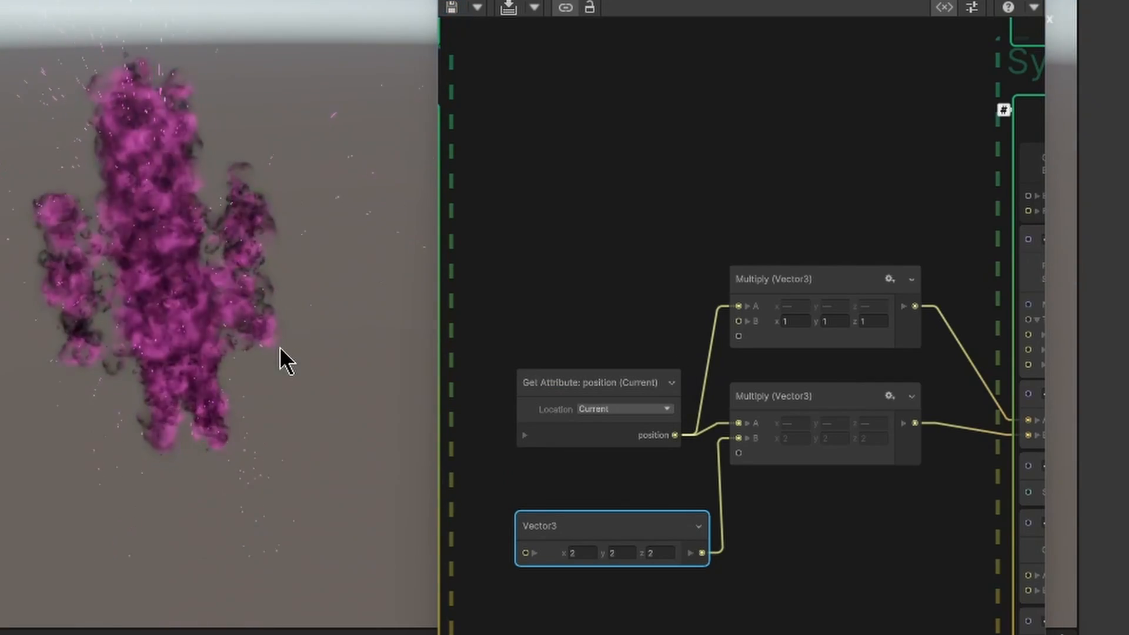
pyautogui.click(451, 8)
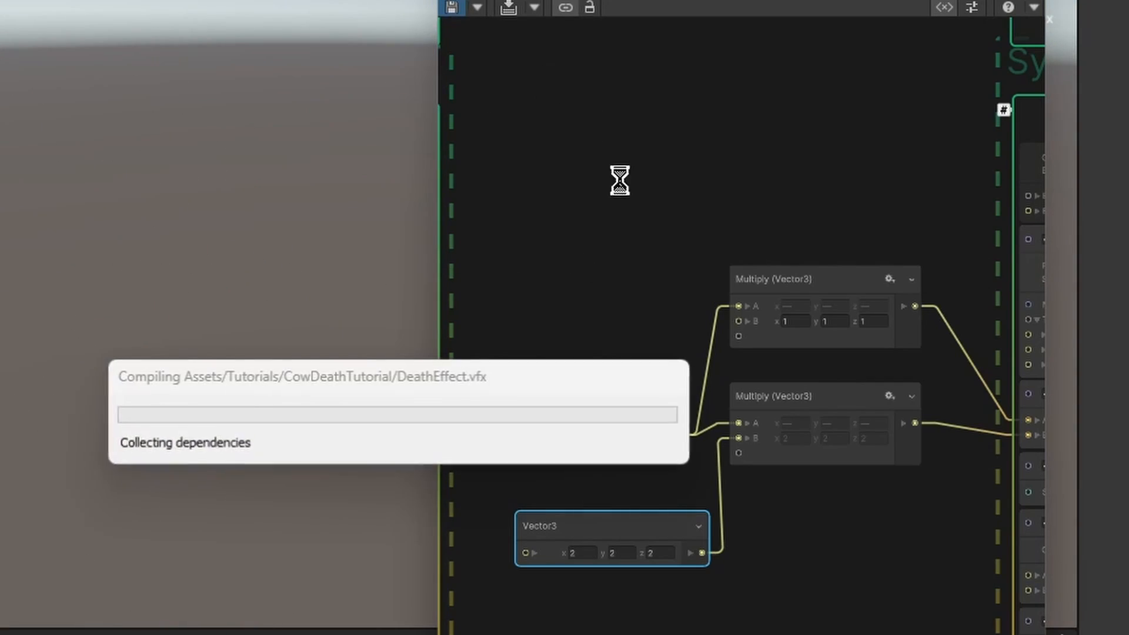
pyautogui.click(452, 8)
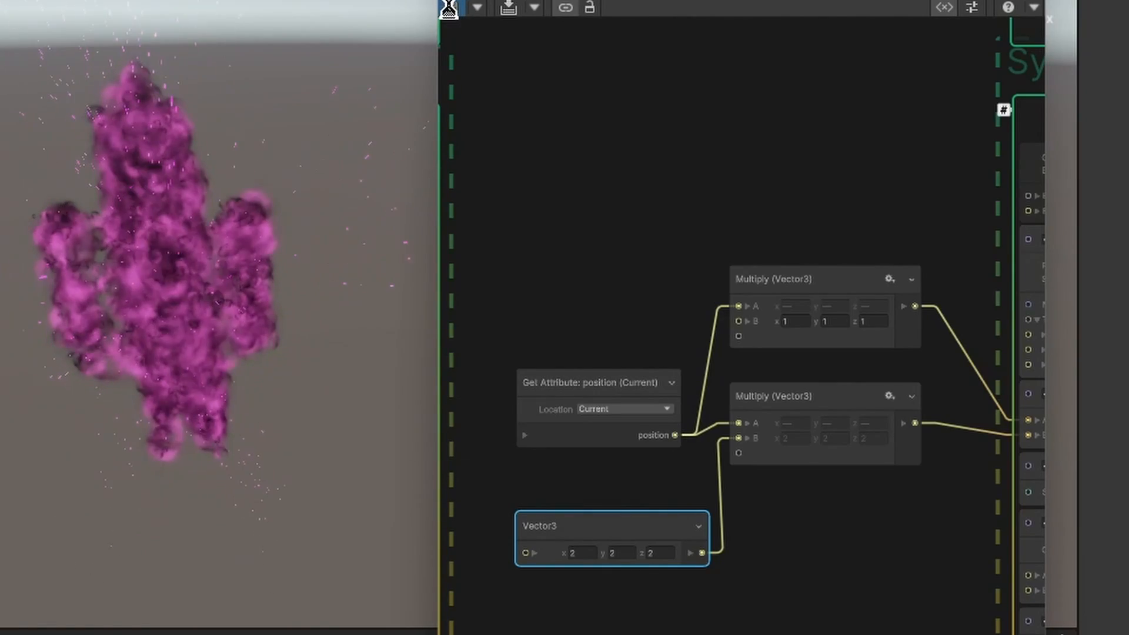
pyautogui.click(450, 8)
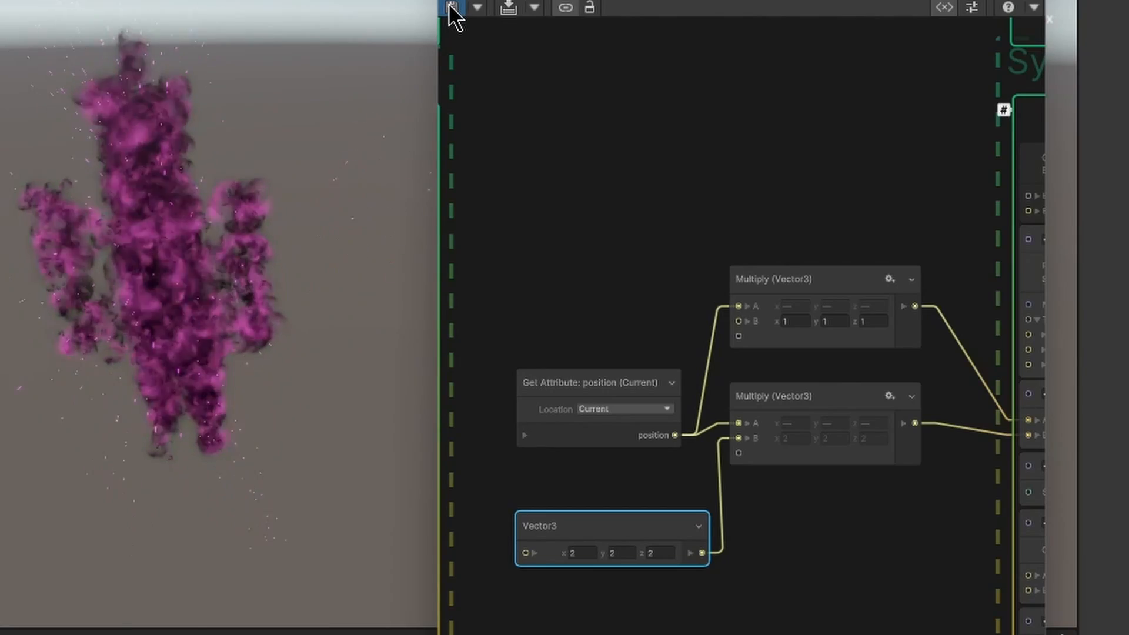
pyautogui.click(451, 7)
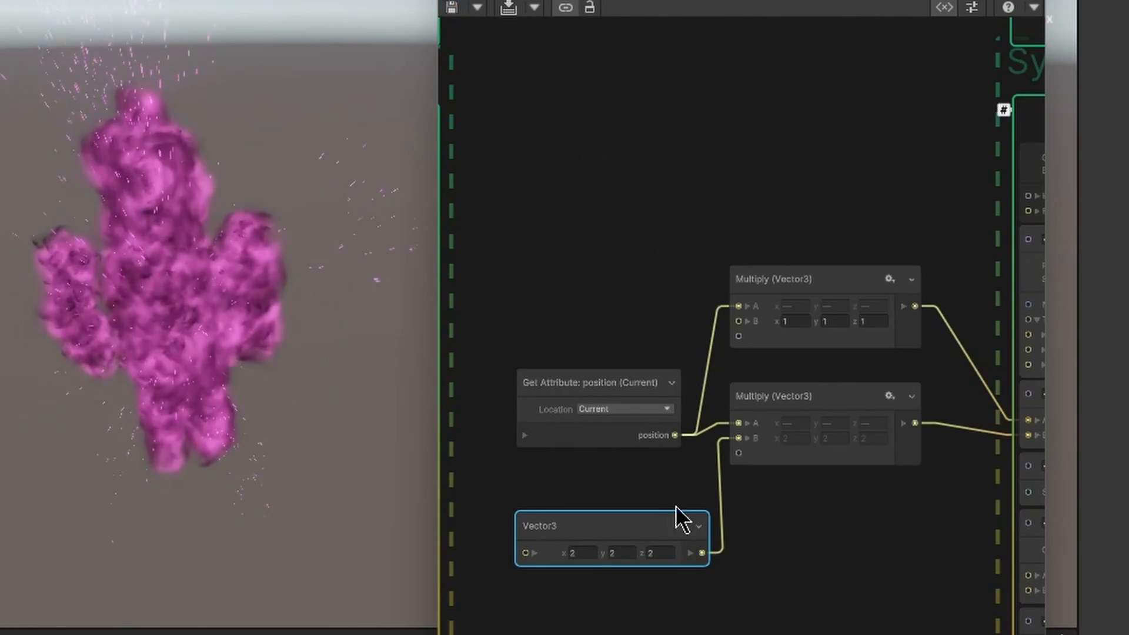
# - Set the Vector3 node feeding the lower Multiply node to X 0, Y 0, Z 0, and save the graph
pyautogui.write('0')
pyautogui.click(626, 553)
pyautogui.write('0')
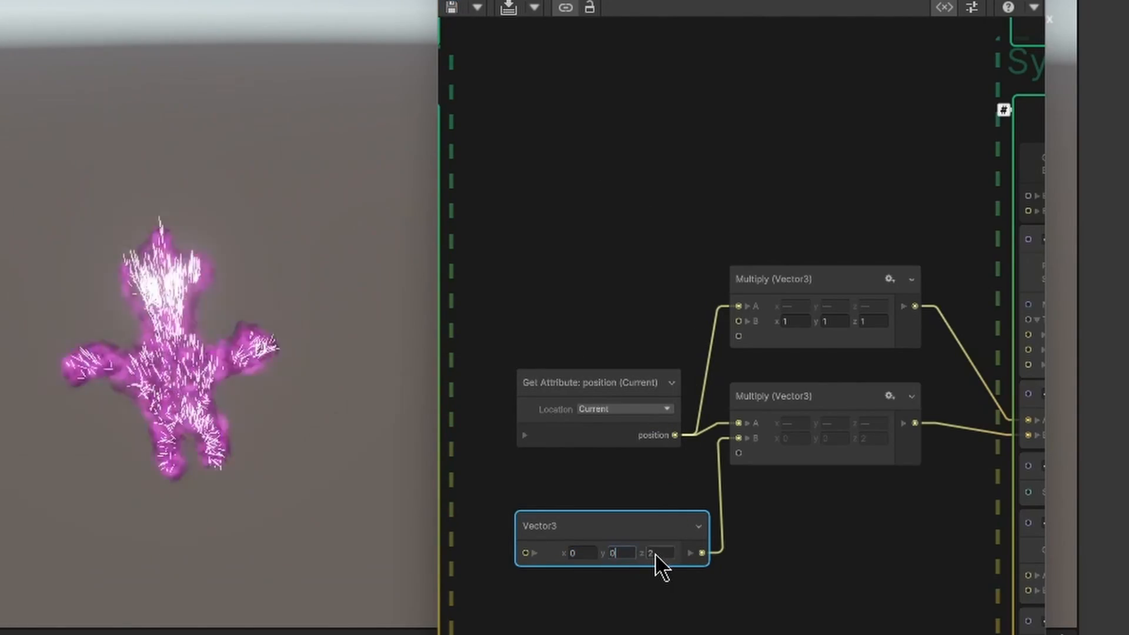
pyautogui.click(660, 554)
pyautogui.write('0')
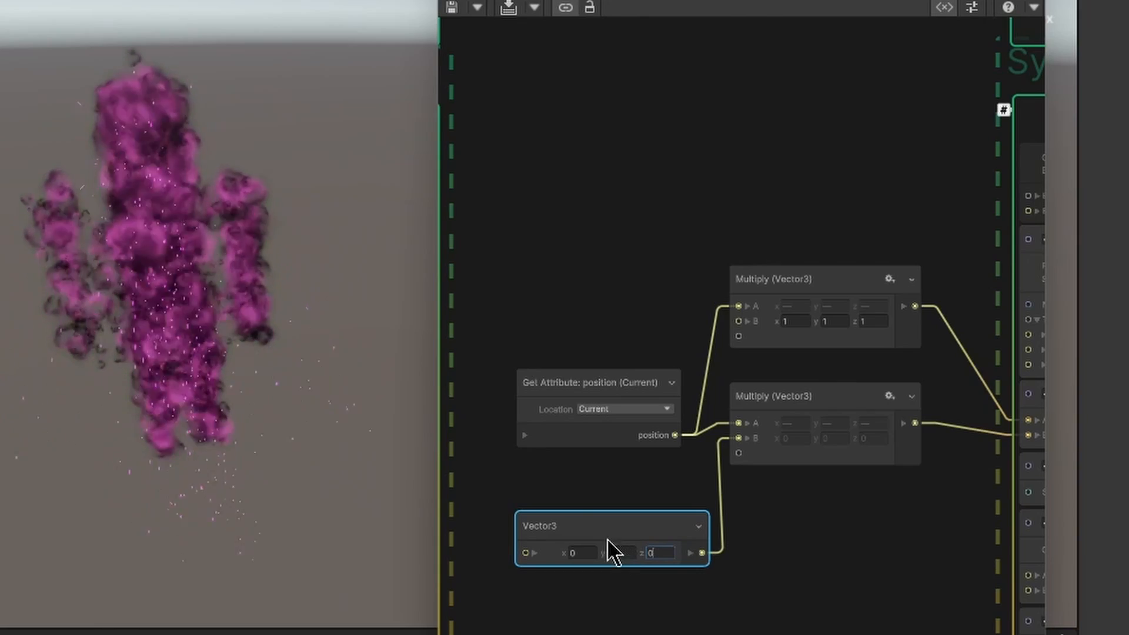
pyautogui.click(452, 8)
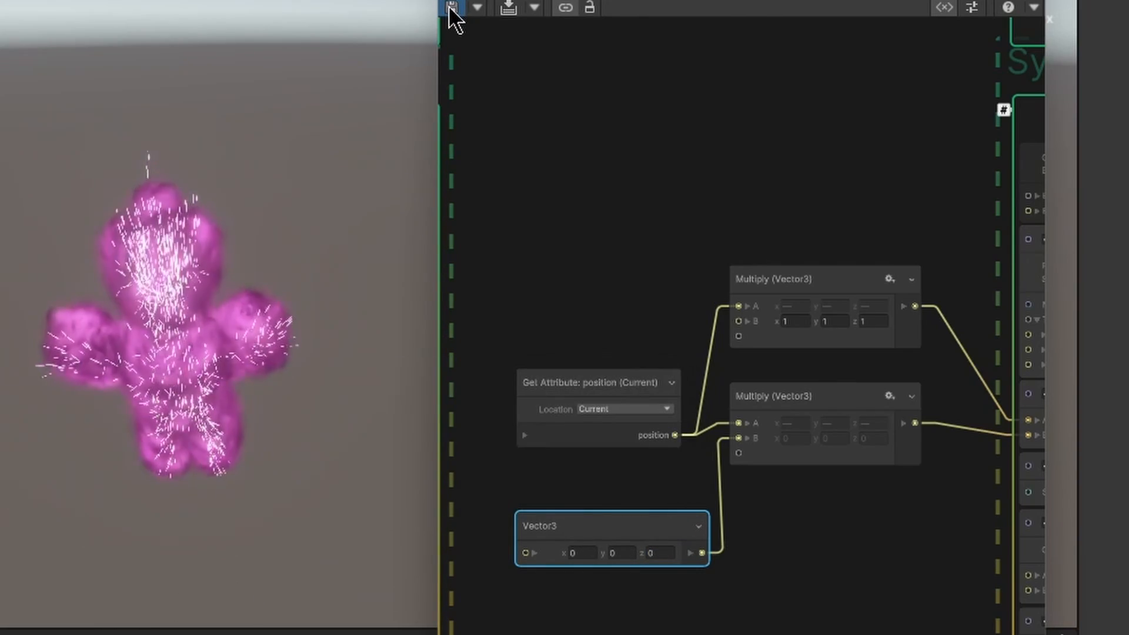
# - Delete both Multiply nodes and the Vector3 node, keeping the Get Attribute: position node
pyautogui.moveTo(843, 549); pyautogui.dragTo(853, 484, button='middle')
pyautogui.moveTo(604, 485); pyautogui.dragTo(819, 504, button='middle')
pyautogui.moveTo(762, 468)
pyautogui.mouseDown(button='middle')
pyautogui.moveTo(753, 500)
pyautogui.moveTo(616, 479)
pyautogui.moveTo(748, 502)
pyautogui.moveTo(753, 479)
pyautogui.mouseUp(button='middle')
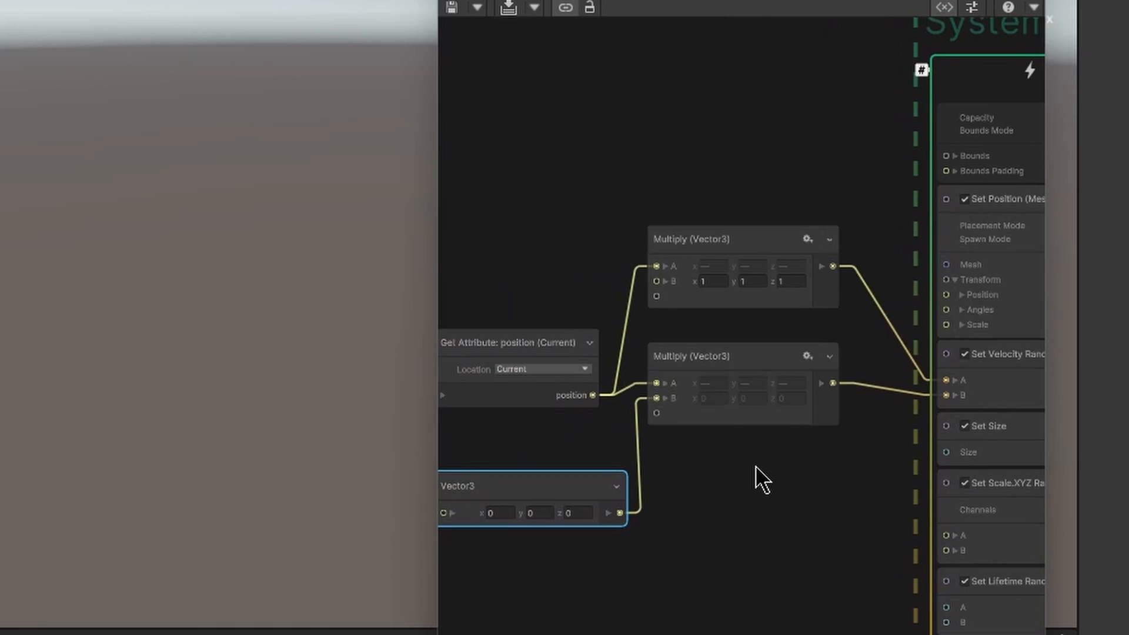
pyautogui.moveTo(750, 175); pyautogui.dragTo(714, 447)
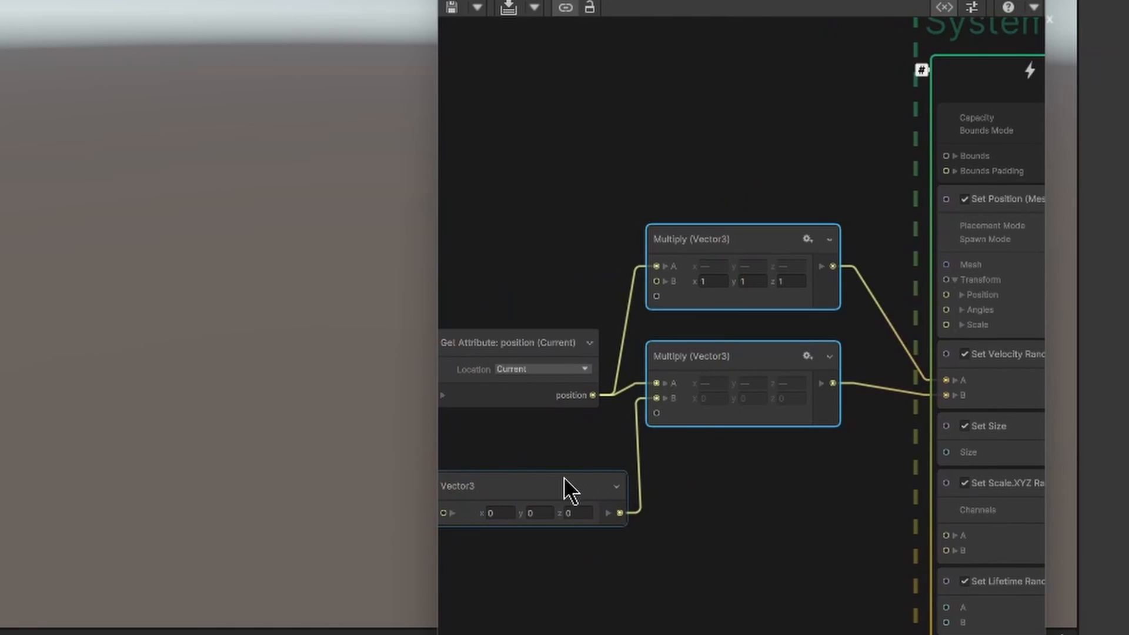
pyautogui.press('Delete')
pyautogui.click(559, 492)
pyautogui.press('Delete')
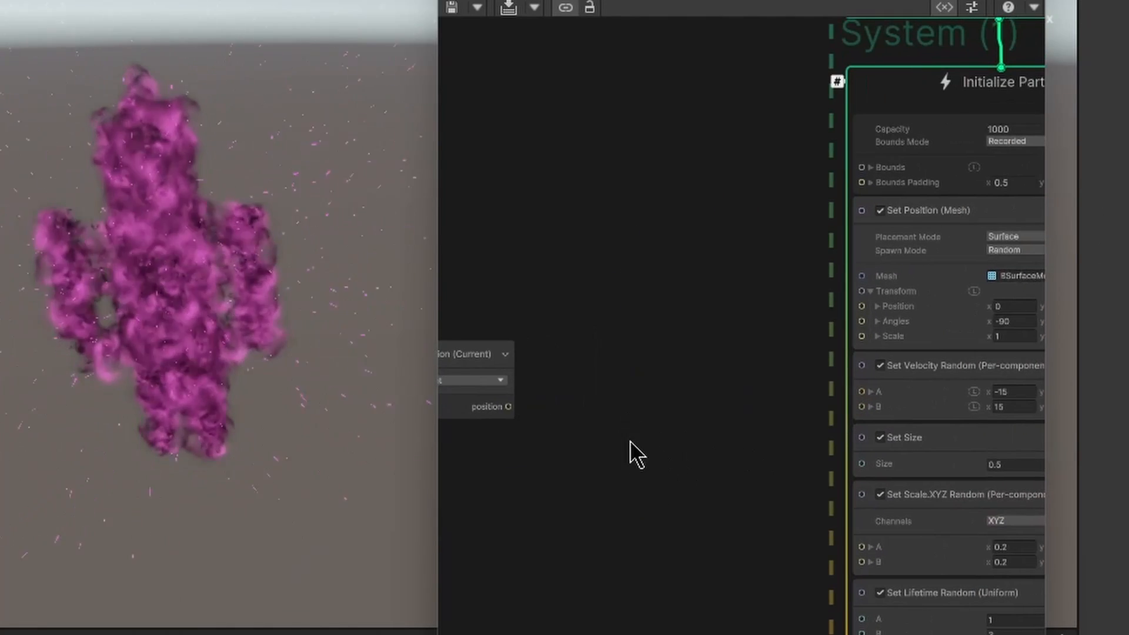
# - Connect Get Attribute: position directly to input B of Set Velocity Random, and set A to X 0, Y 0, Z 0
pyautogui.moveTo(525, 406); pyautogui.dragTo(875, 407)
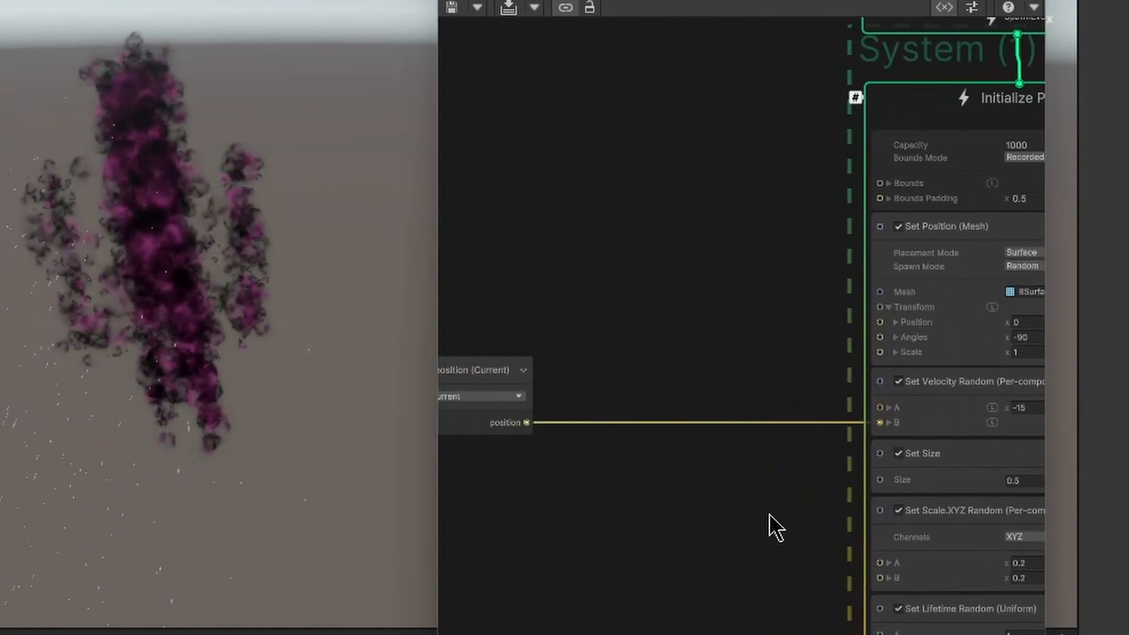
pyautogui.click(980, 416)
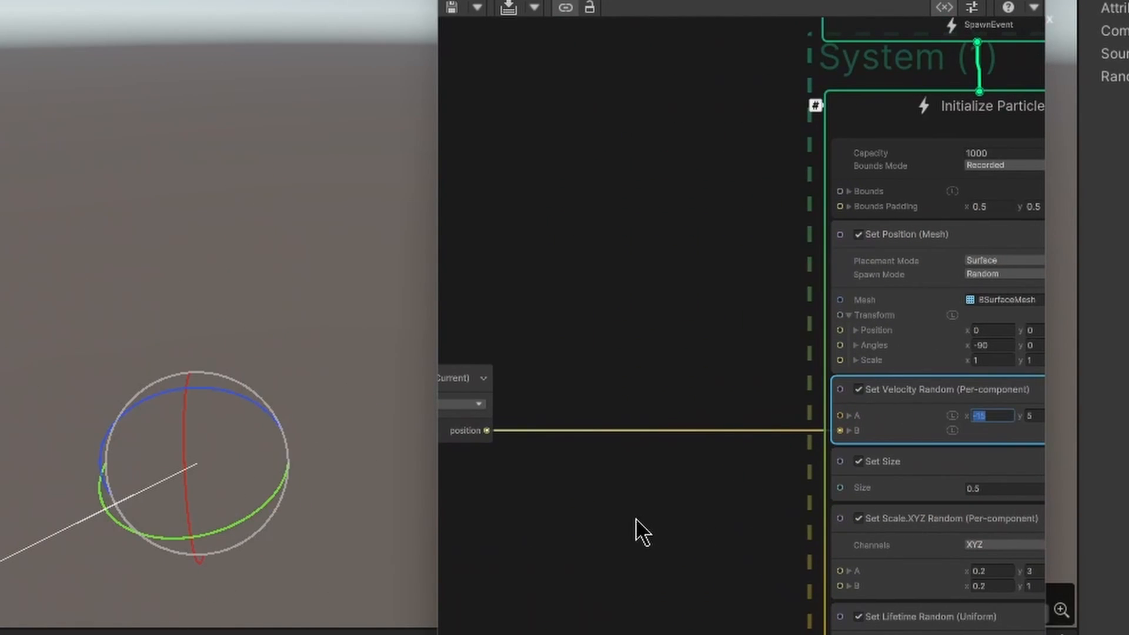
pyautogui.moveTo(636, 518); pyautogui.dragTo(546, 514, button='middle')
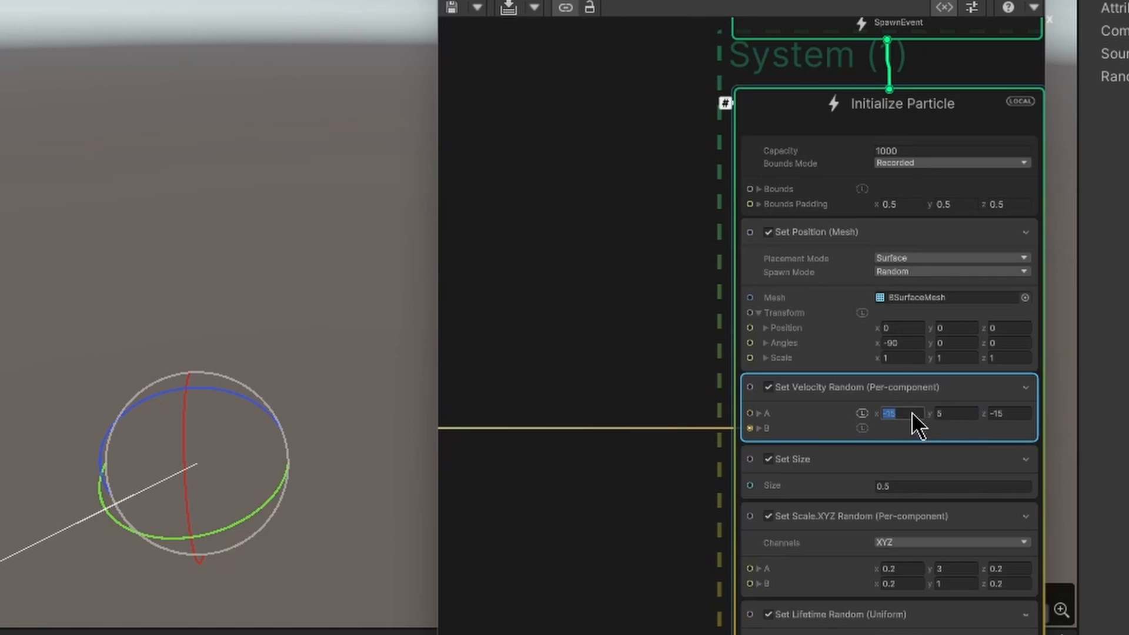
pyautogui.write('0')
pyautogui.click(960, 415)
pyautogui.write('0')
pyautogui.click(1008, 418)
pyautogui.write('0')
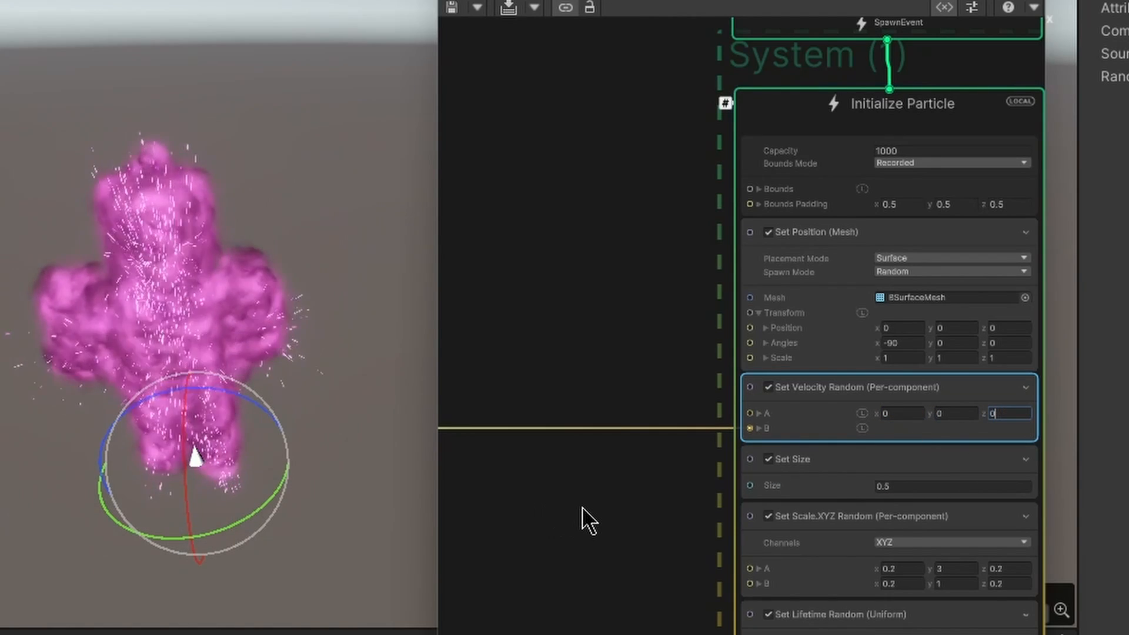
pyautogui.click(552, 494)
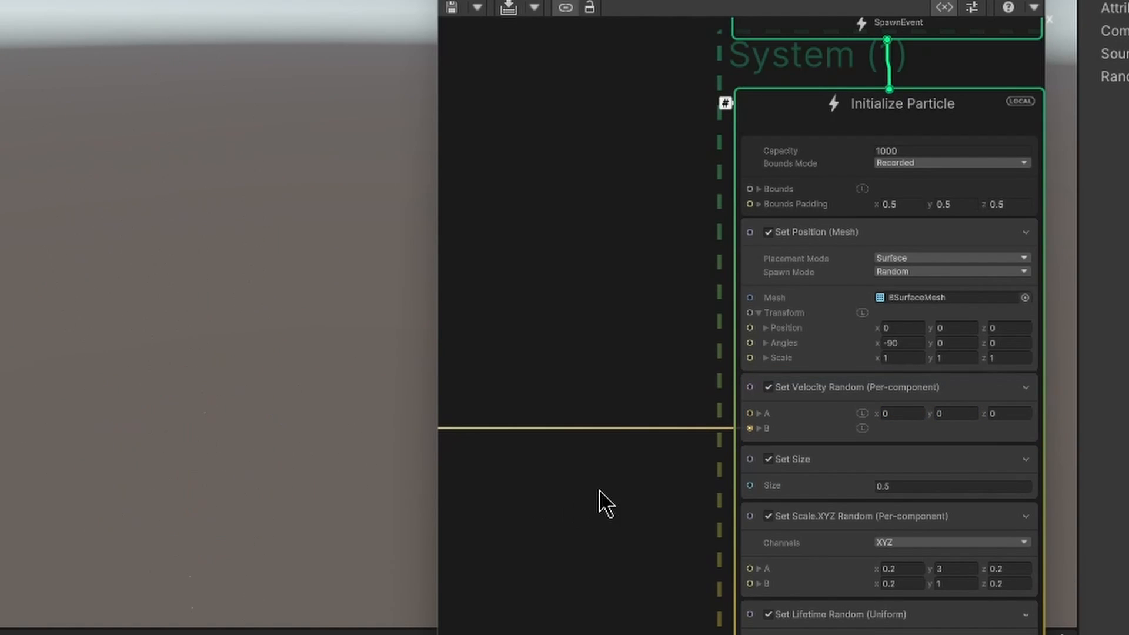
# - Place the Get Attribute: position node close beside the Initialize Particle context and save the graph
pyautogui.moveTo(573, 468); pyautogui.dragTo(784, 465, button='middle')
pyautogui.moveTo(553, 369); pyautogui.dragTo(833, 362)
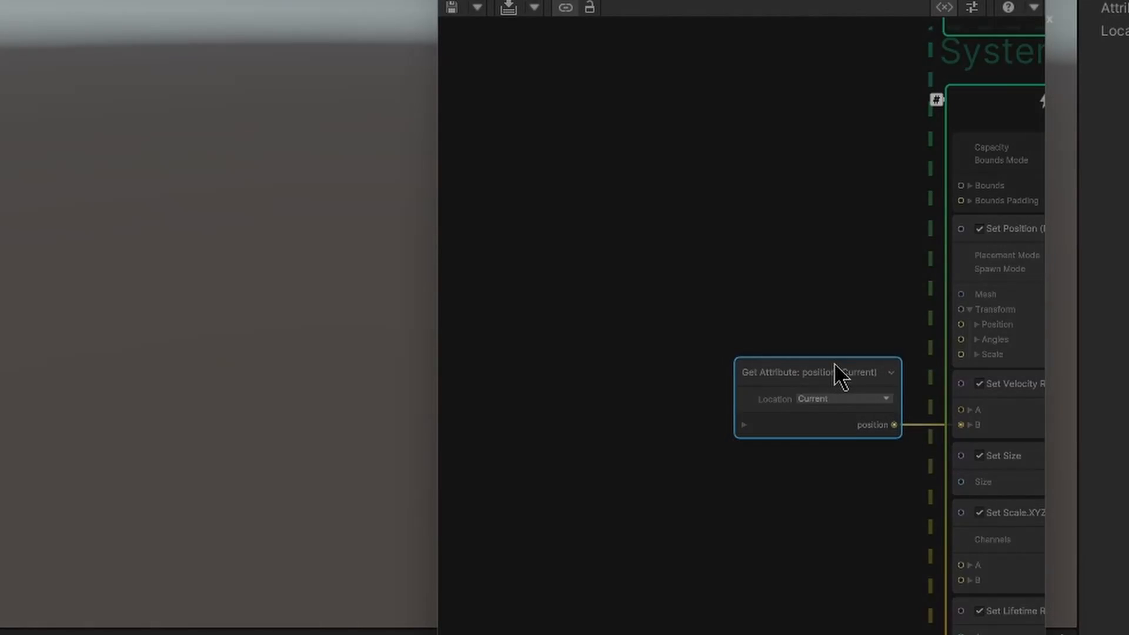
pyautogui.moveTo(853, 445); pyautogui.dragTo(585, 431, button='middle')
pyautogui.click(457, 9)
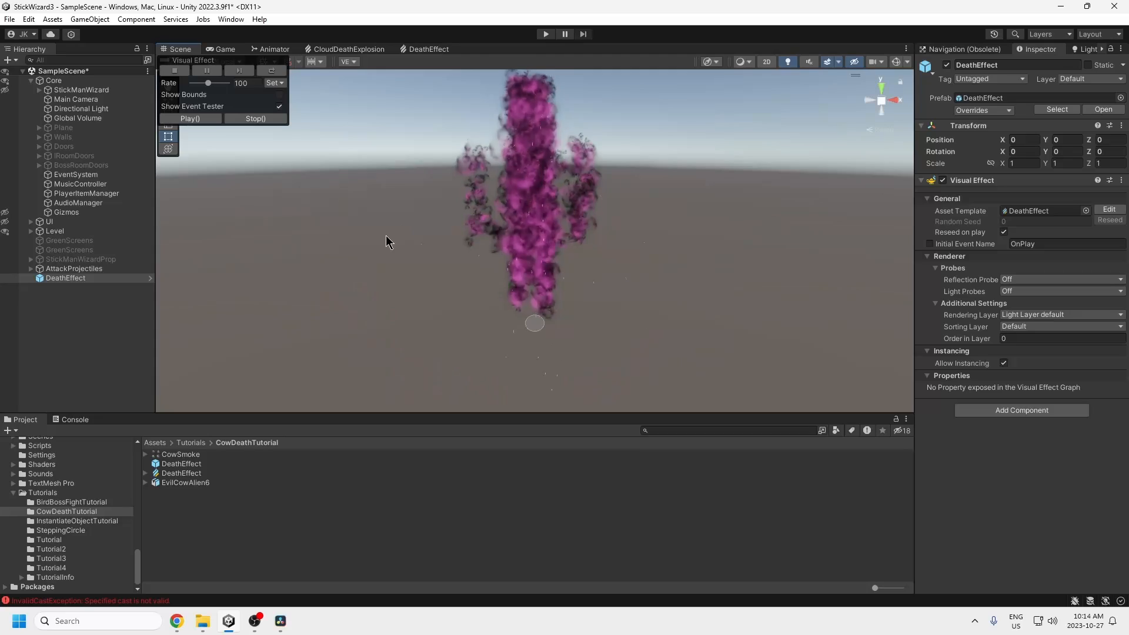
# - Switch to Discord in Chrome, look through the general channel's earlier and latest messages, and return to Unity
pyautogui.click(174, 621)
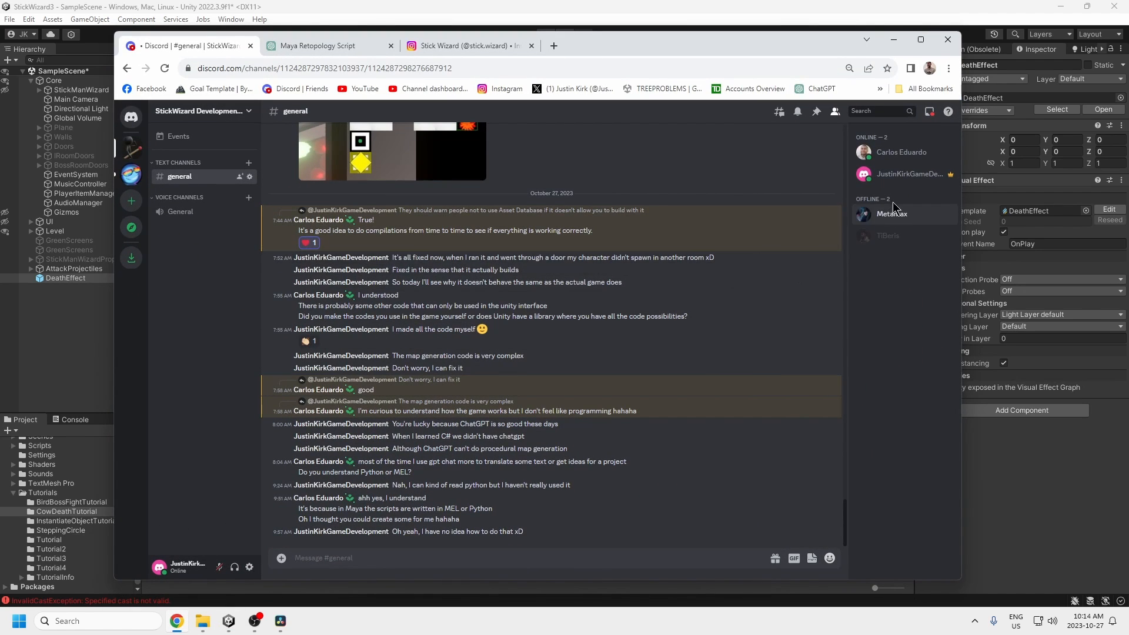
pyautogui.scroll(10, 500, 407)
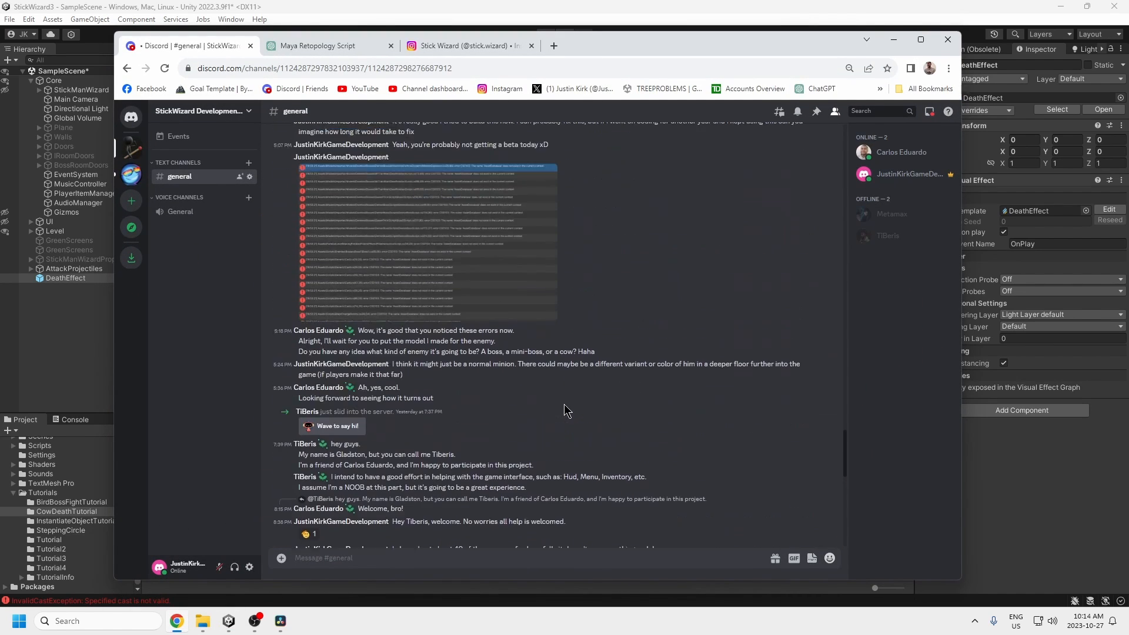
pyautogui.scroll(-10, 553, 400)
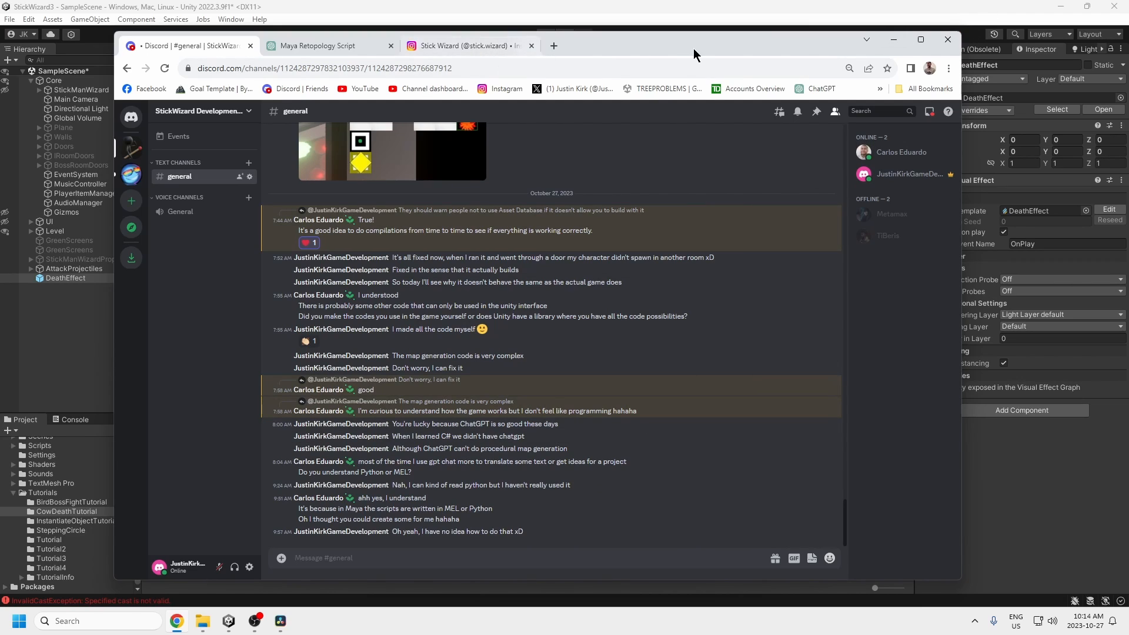
pyautogui.click(893, 40)
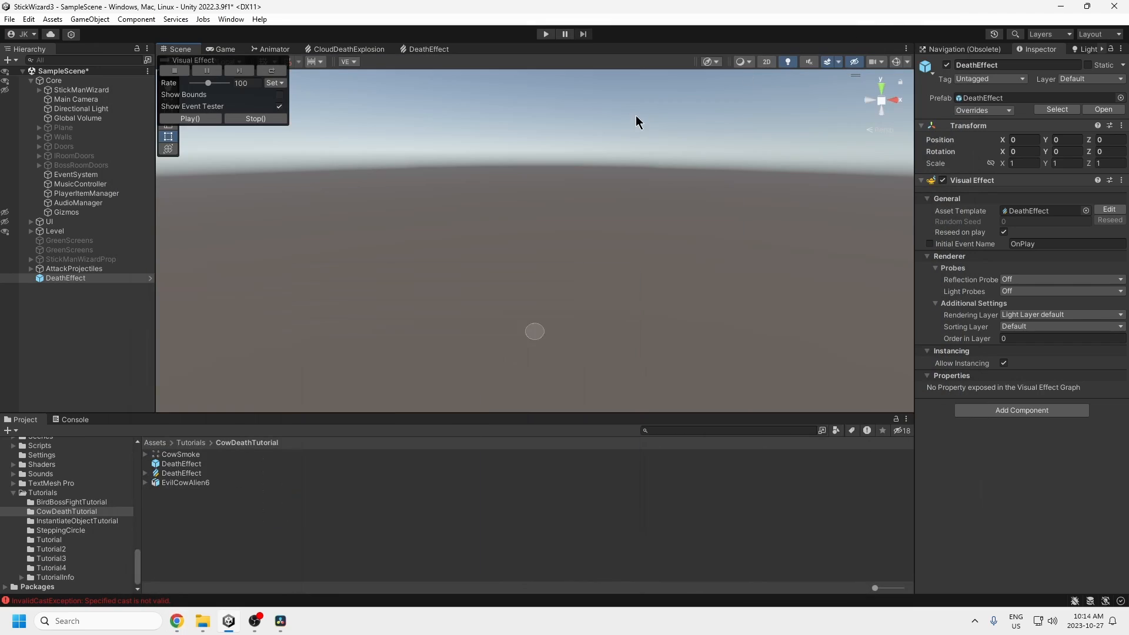